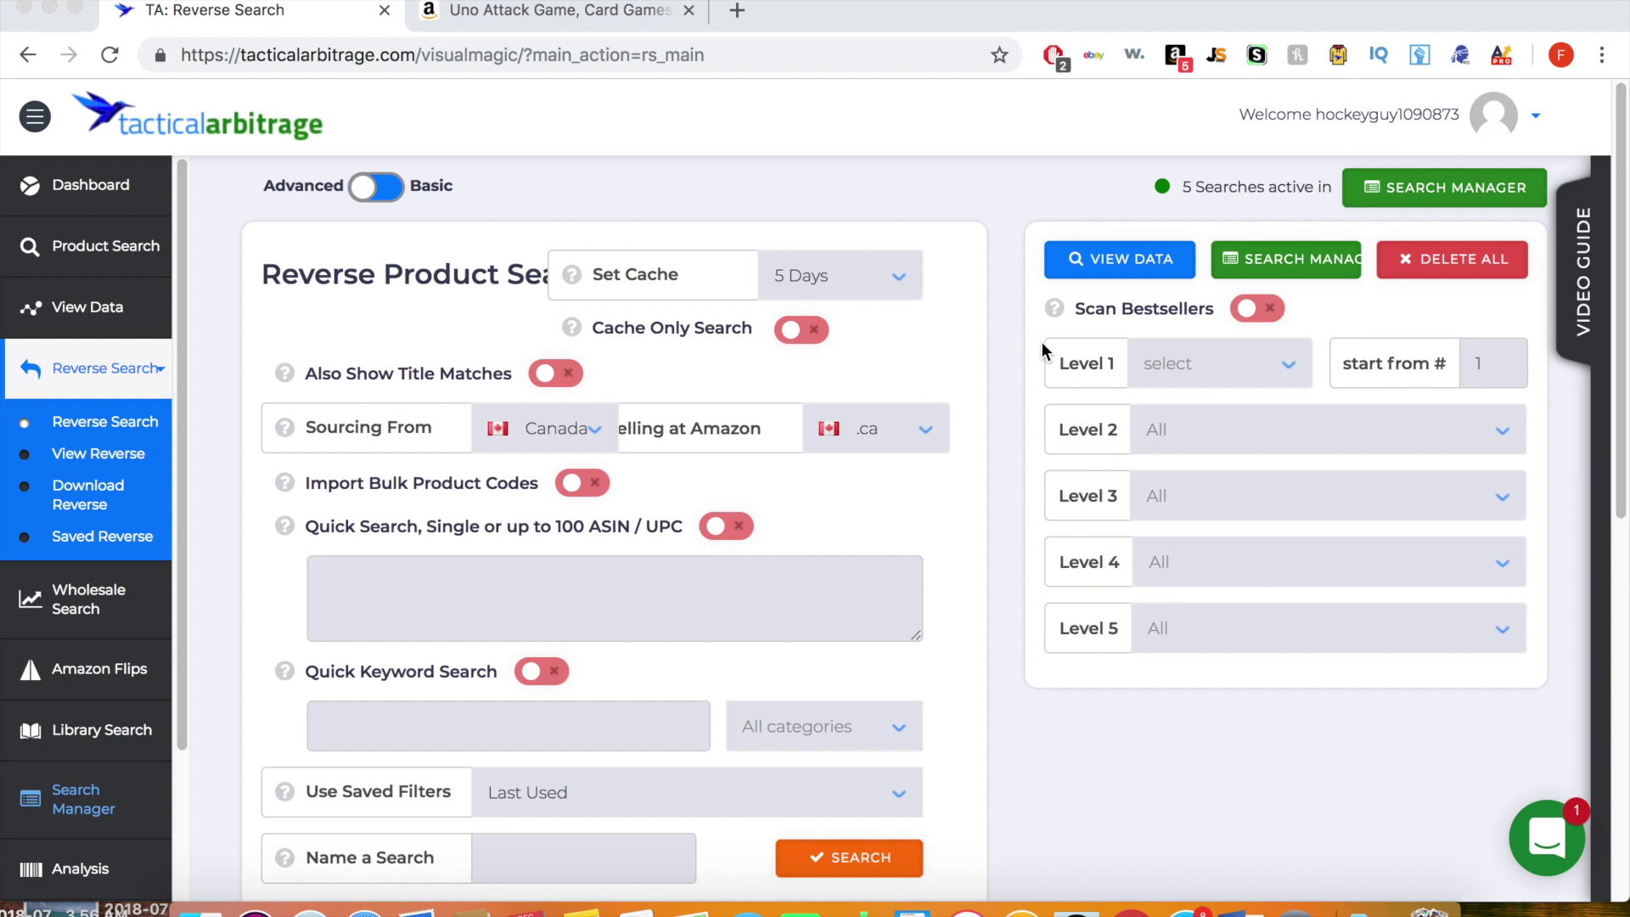
# Step: Enable Scan Bestsellers and set the Level 1 category to Baby
pyautogui.click(1252, 311)
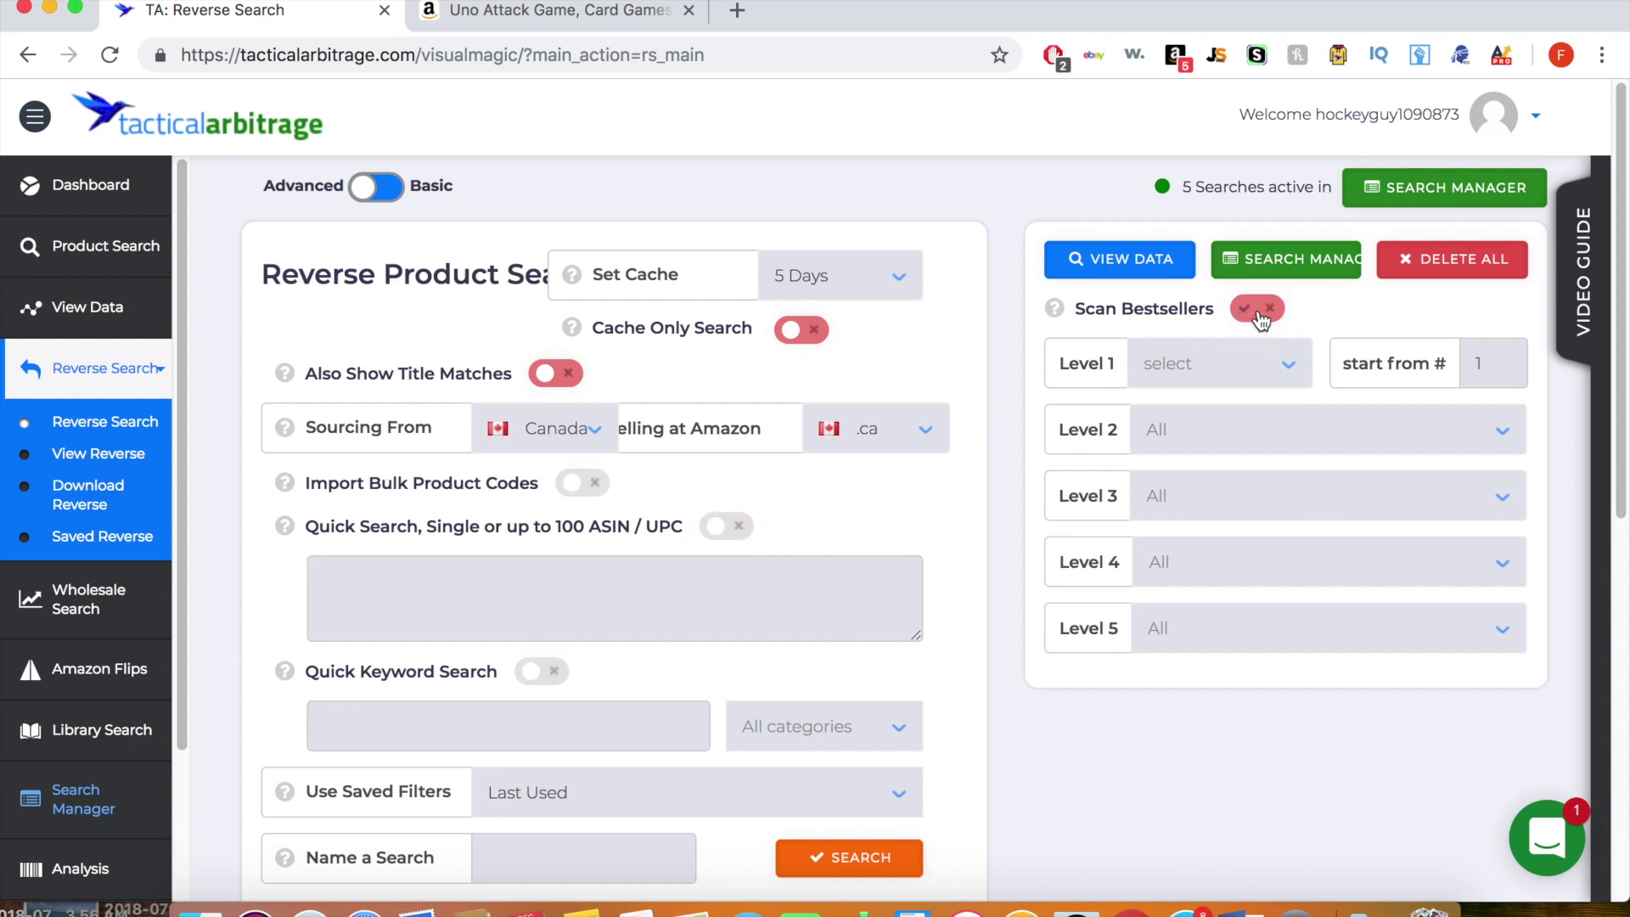
pyautogui.click(1242, 365)
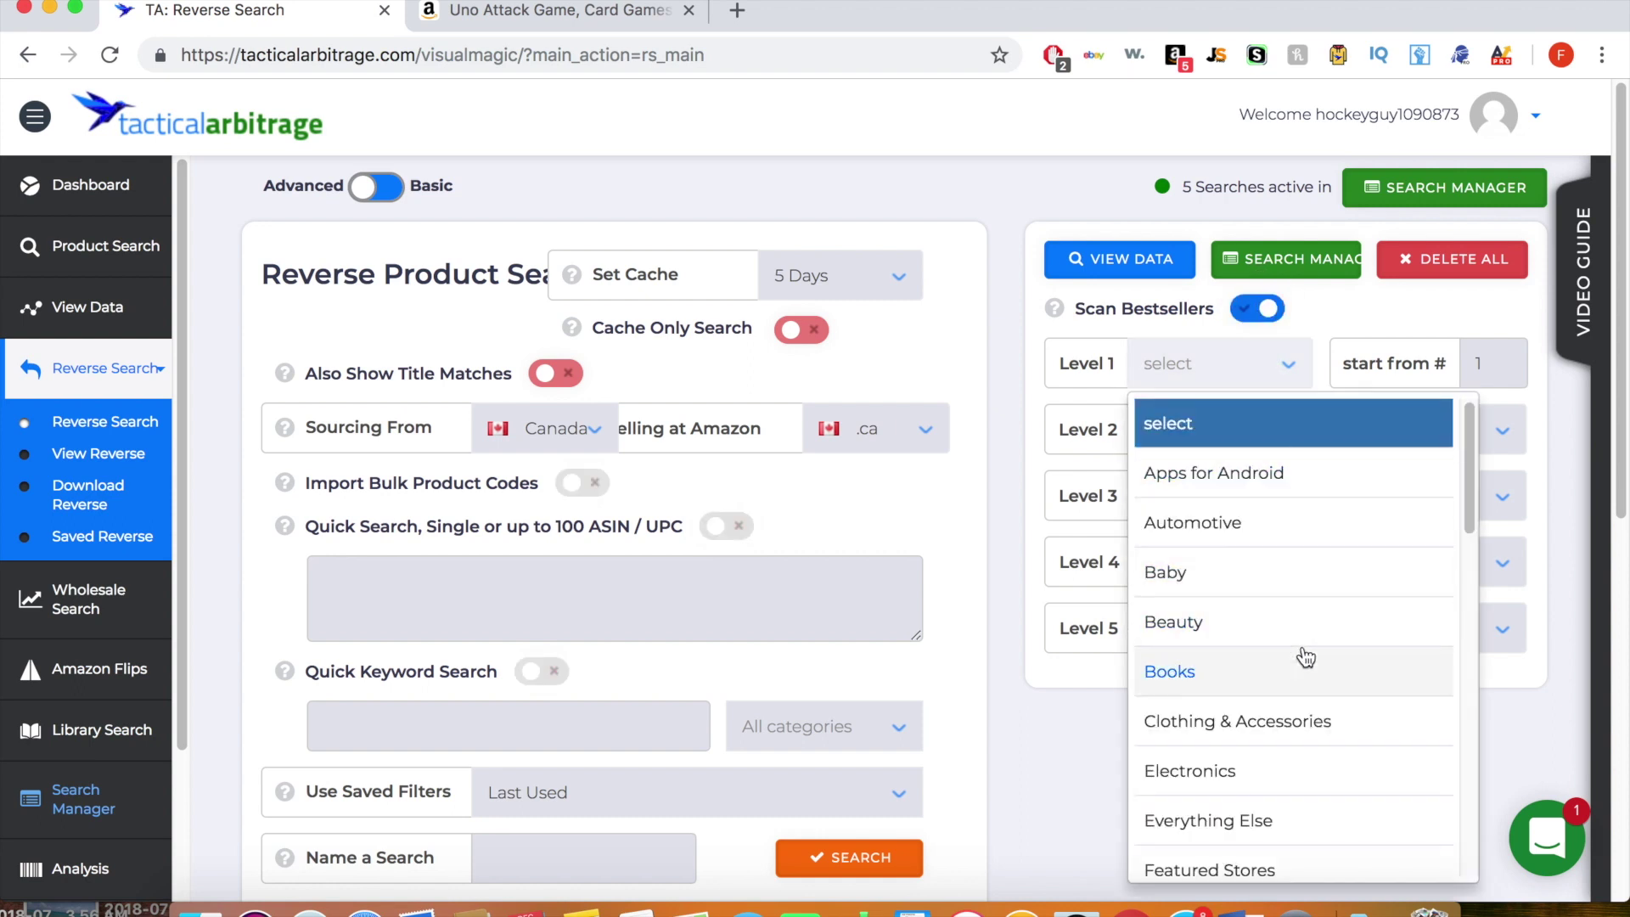
pyautogui.scroll(-3, 1305, 656)
pyautogui.scroll(2, 1305, 656)
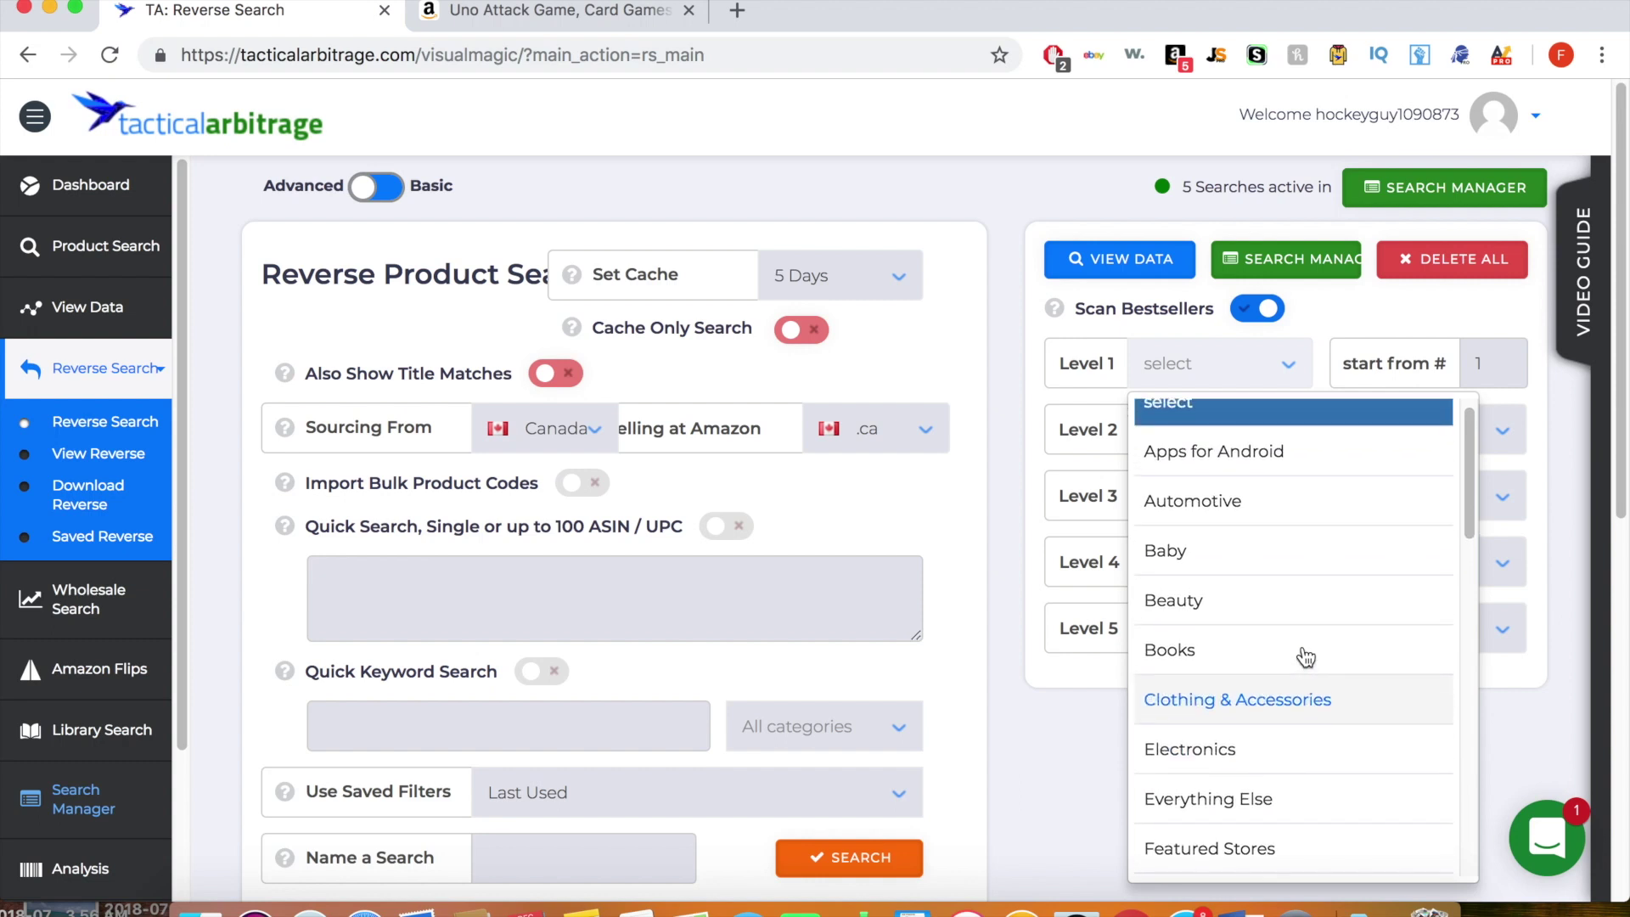
pyautogui.click(1296, 562)
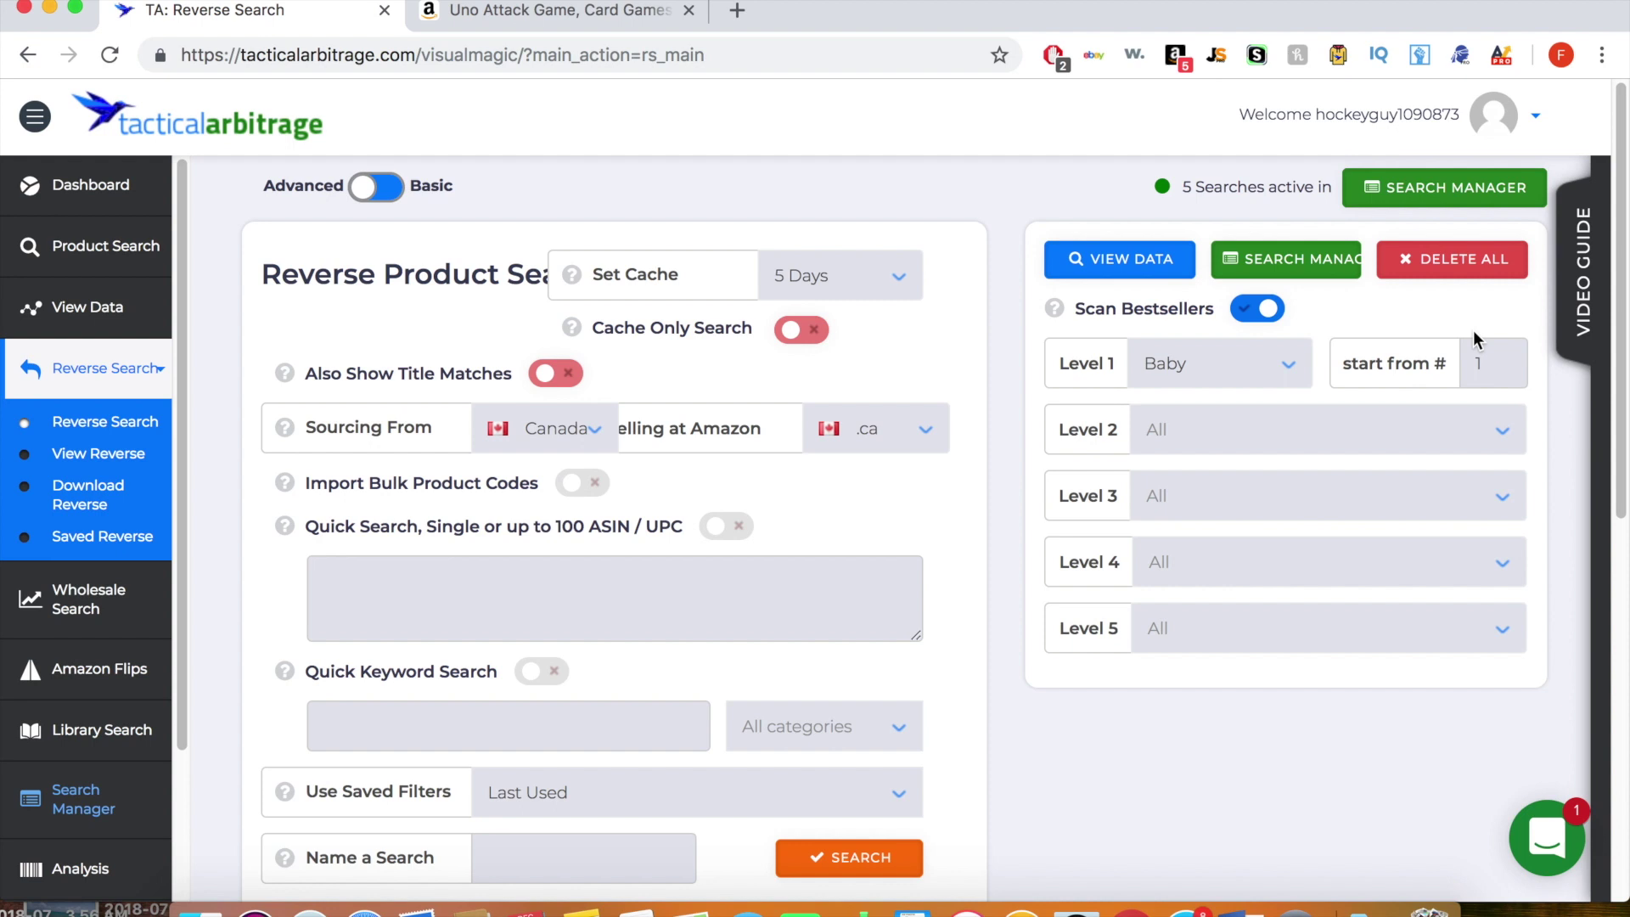
# Step: Expand the Costs / Fees filters and review them together with the Profit & ROI thresholds
pyautogui.scroll(-1, 877, 580)
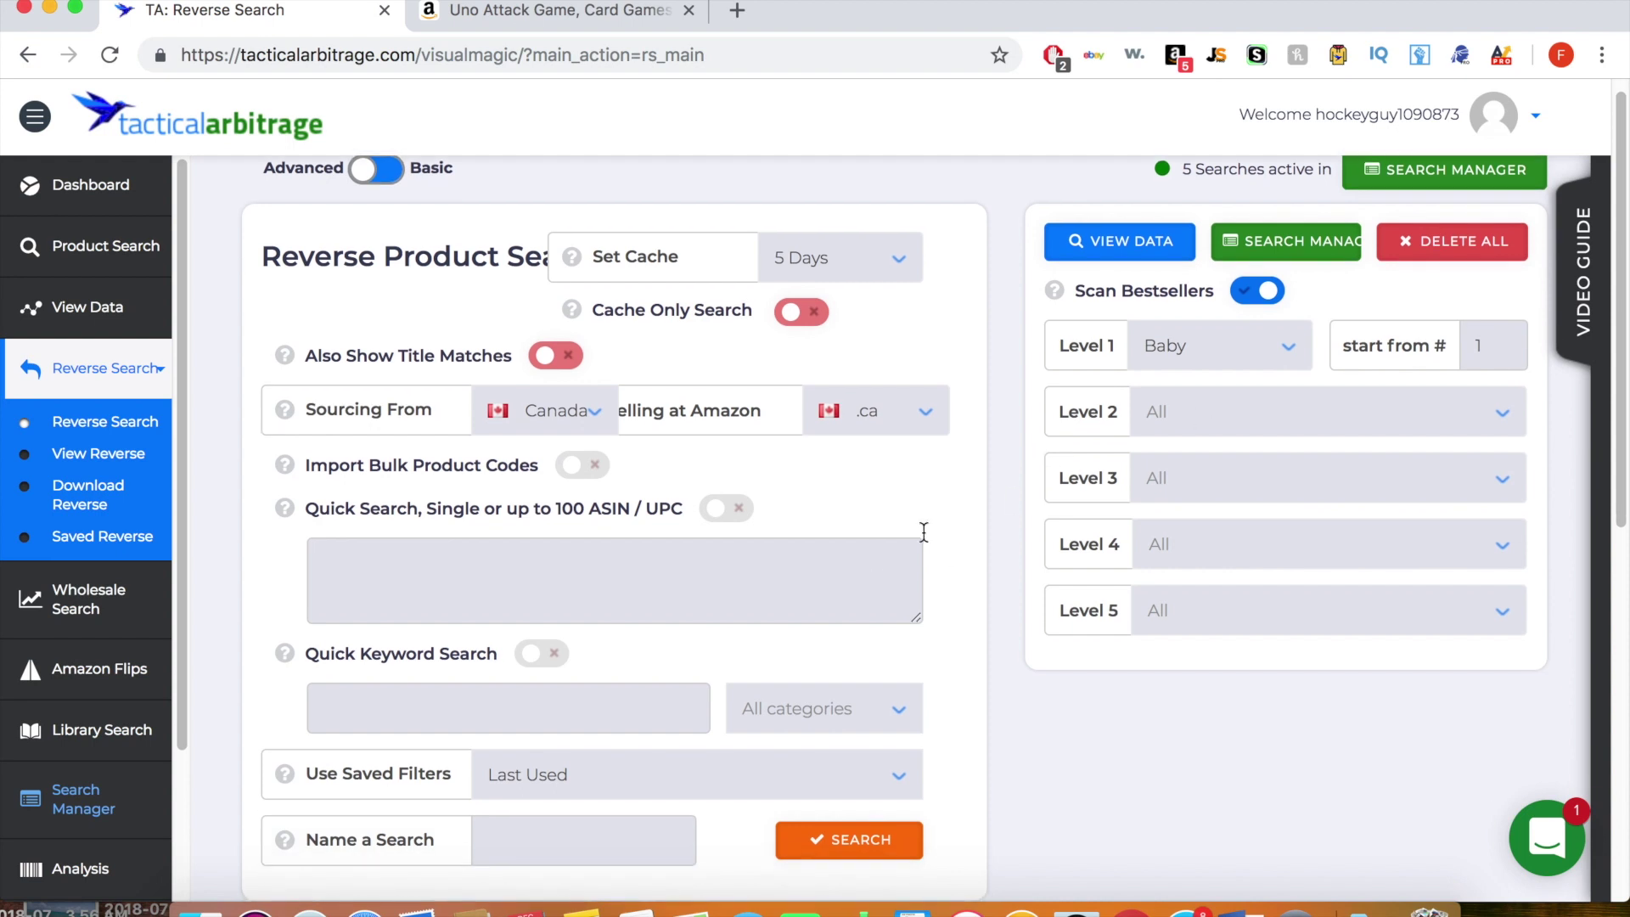
pyautogui.scroll(-1, 1087, 386)
pyautogui.scroll(-4, 1073, 389)
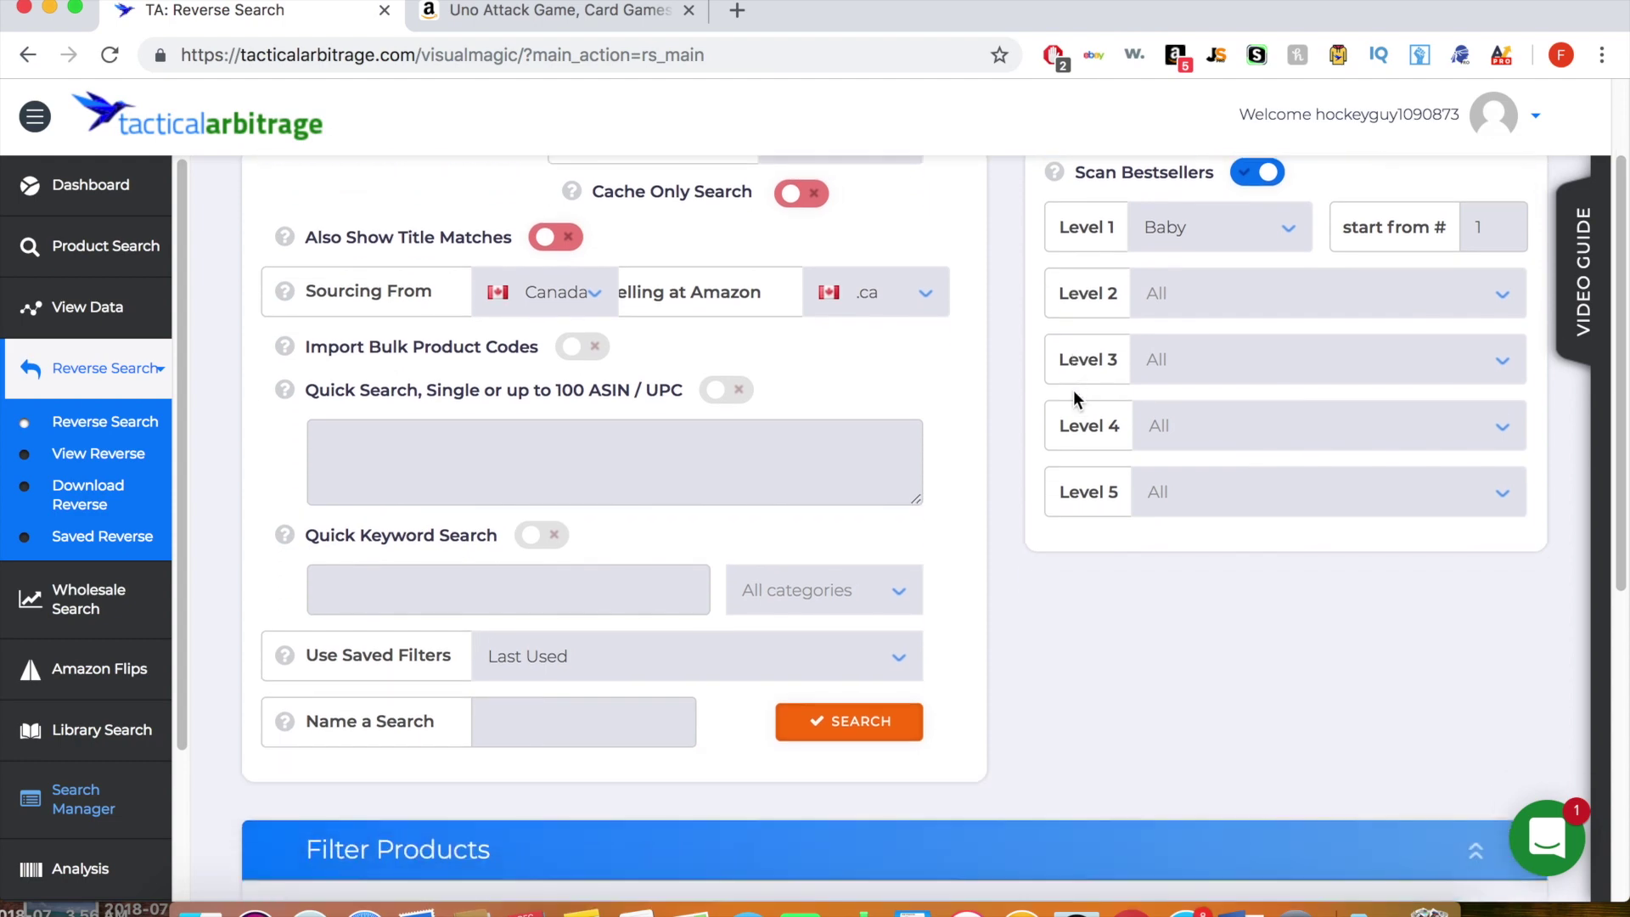
pyautogui.scroll(-8, 762, 395)
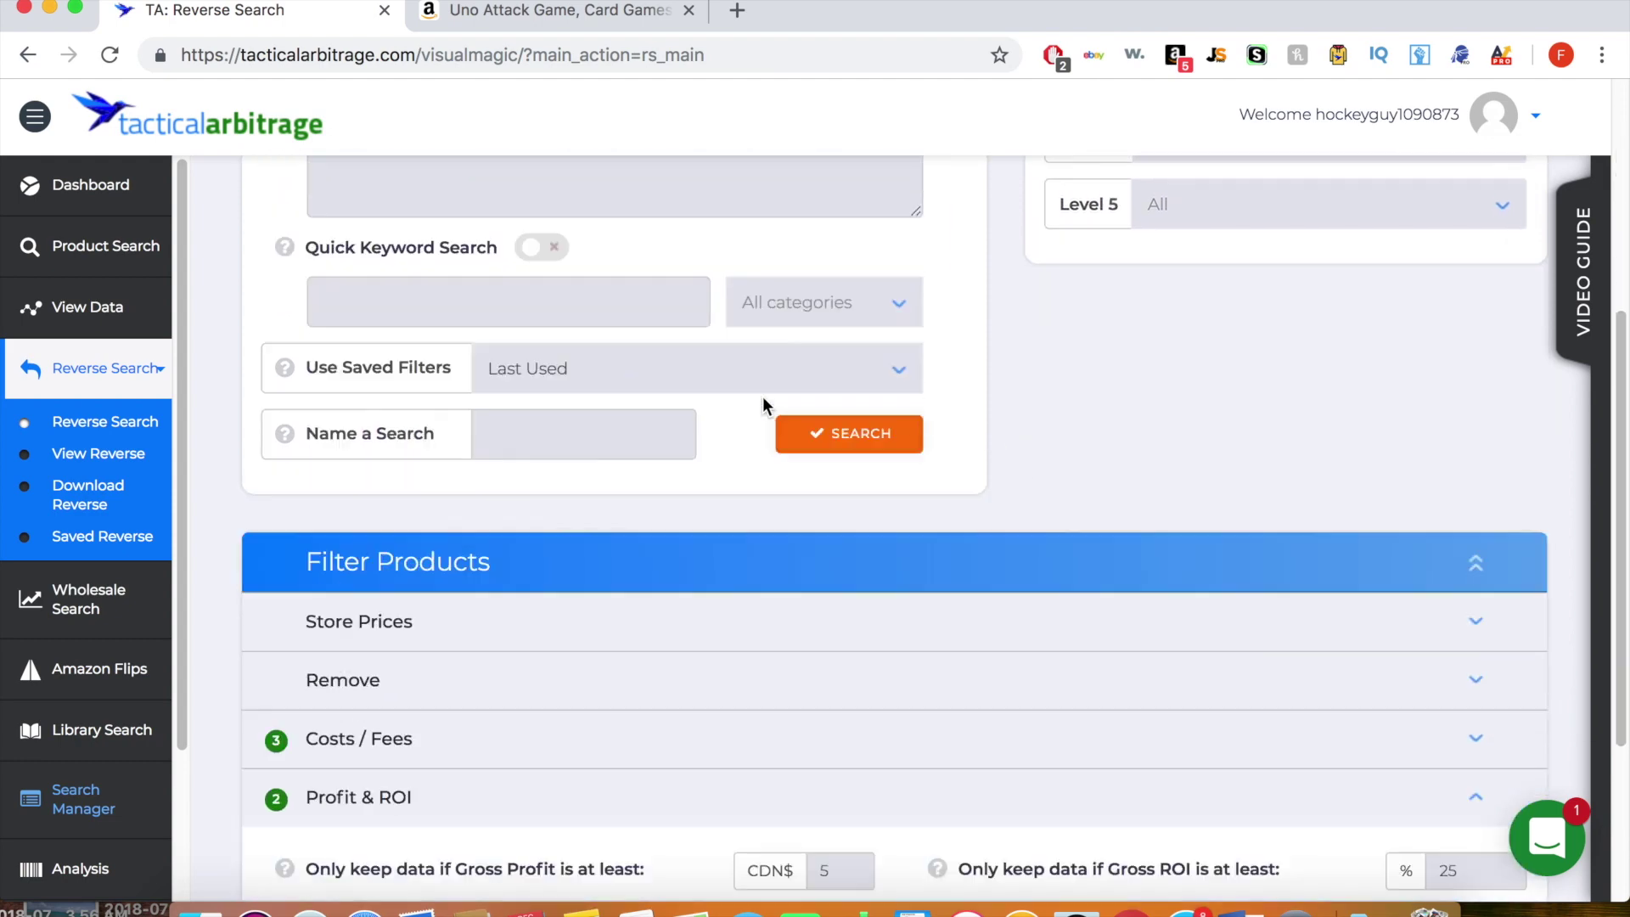
pyautogui.click(450, 515)
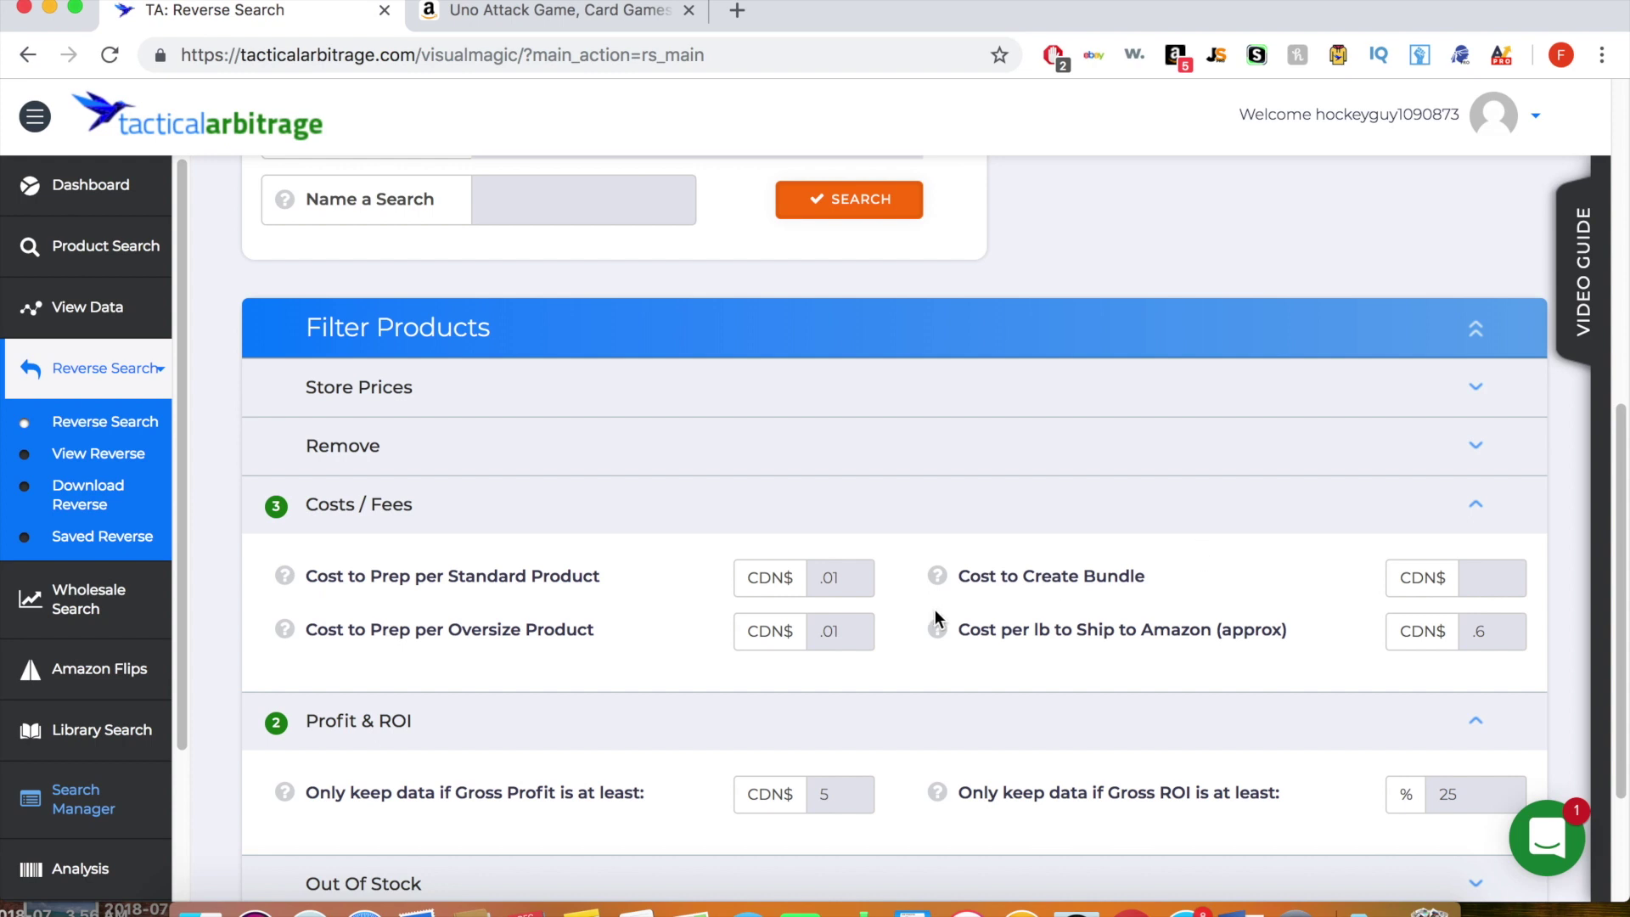
pyautogui.scroll(-1, 935, 618)
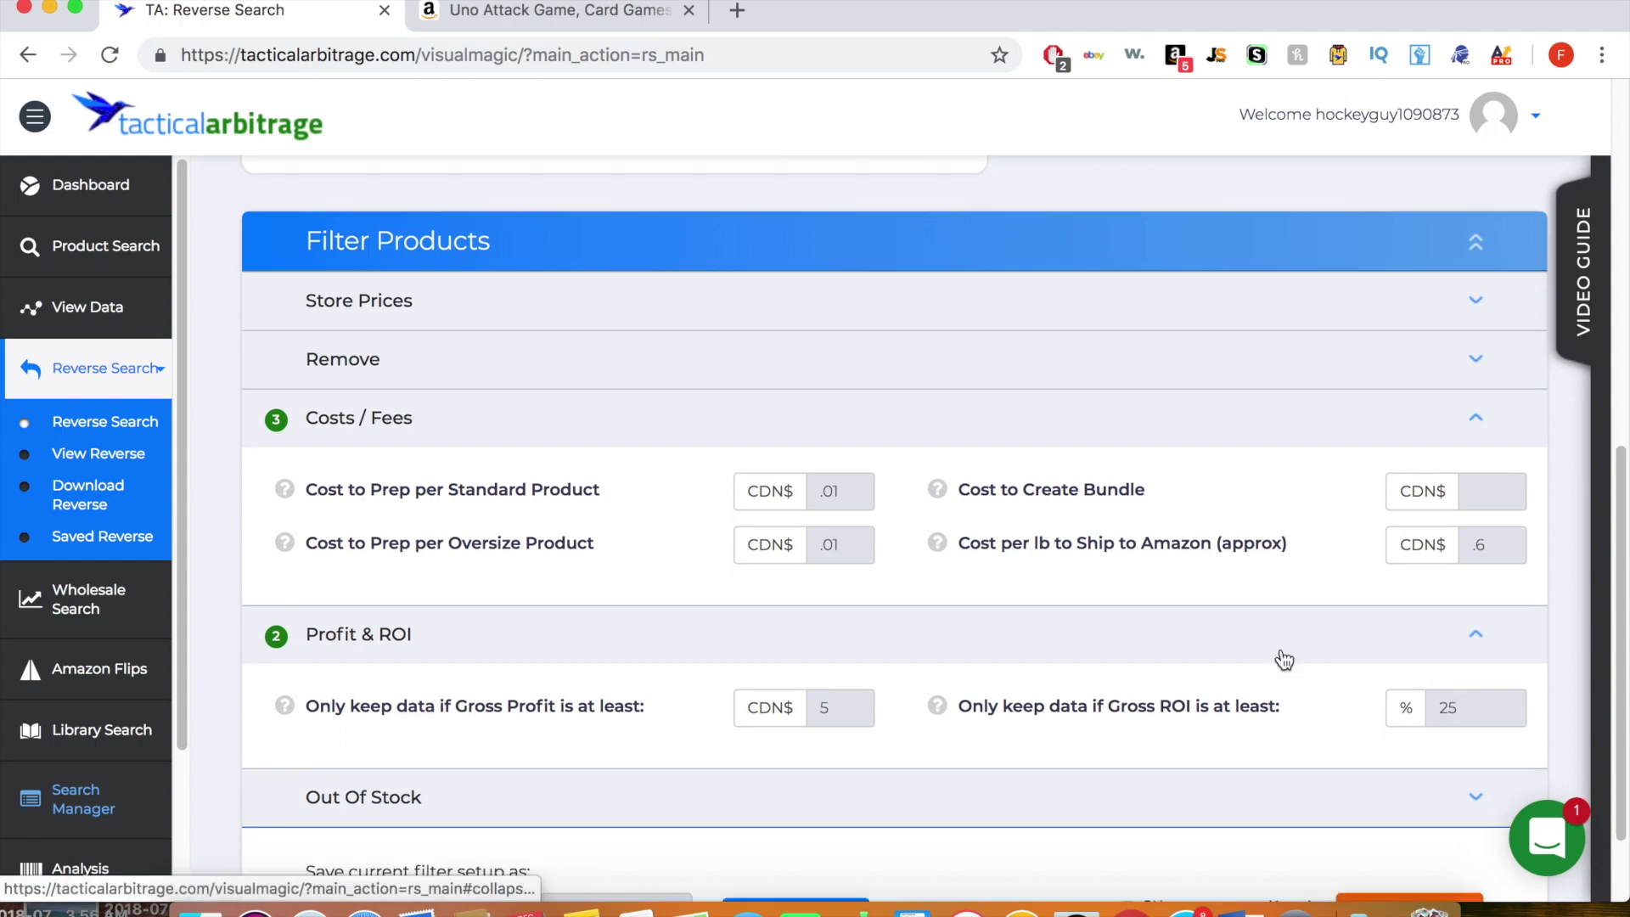
pyautogui.scroll(-2, 1281, 659)
pyautogui.scroll(10, 1281, 658)
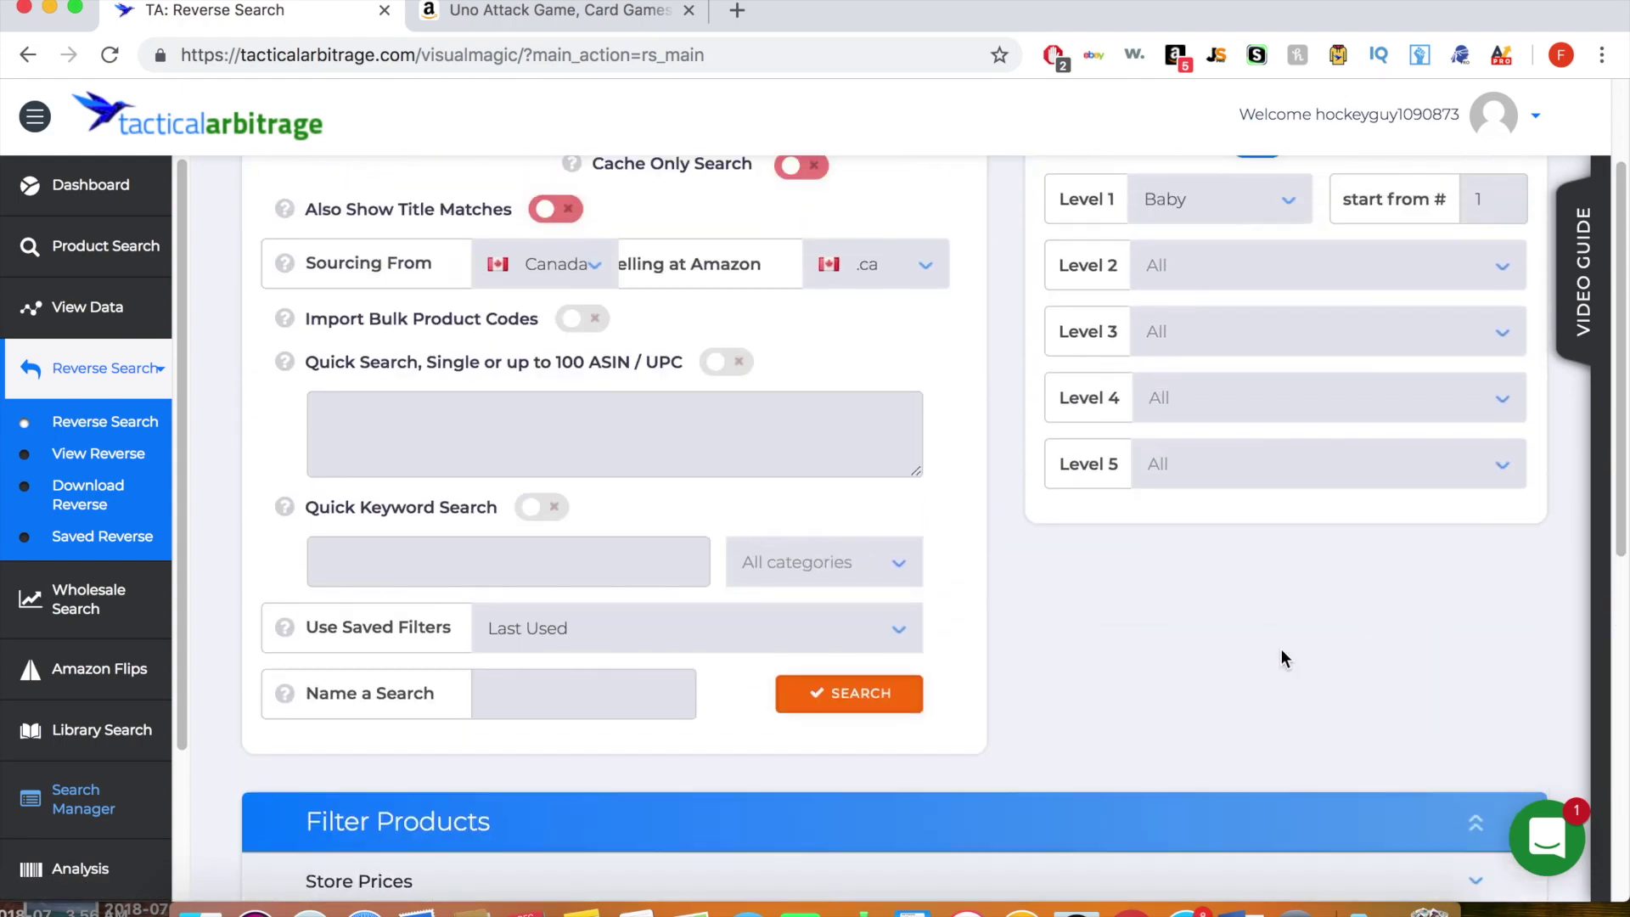
pyautogui.scroll(-1, 1280, 659)
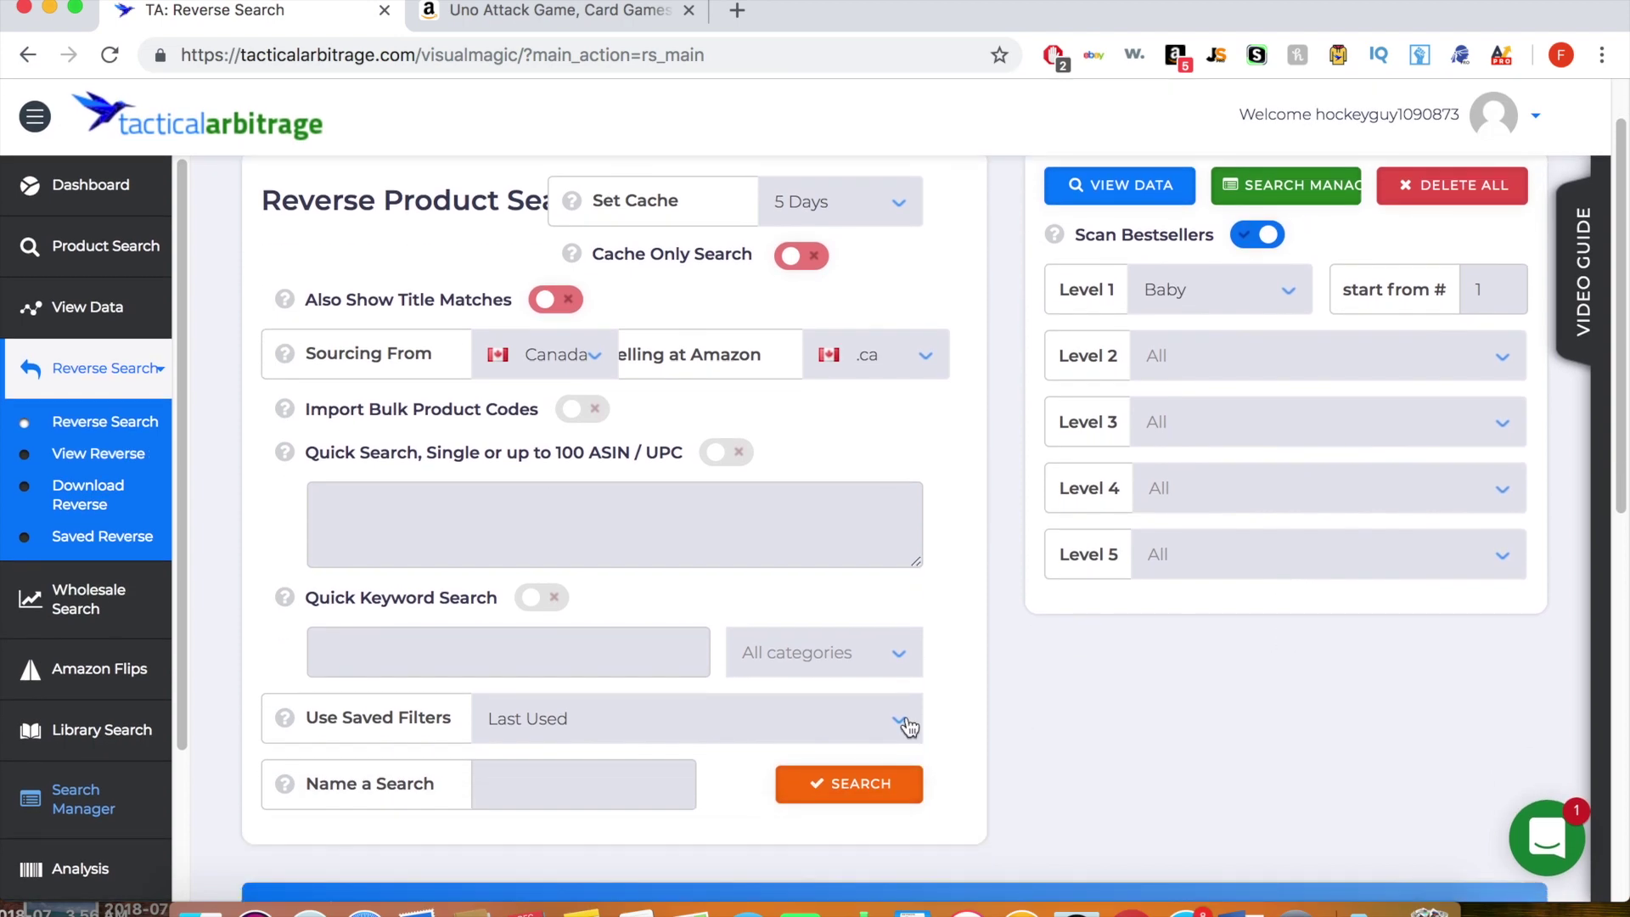
# Step: Start the Baby bestsellers search and reopen a blank Reverse Search form
pyautogui.click(887, 798)
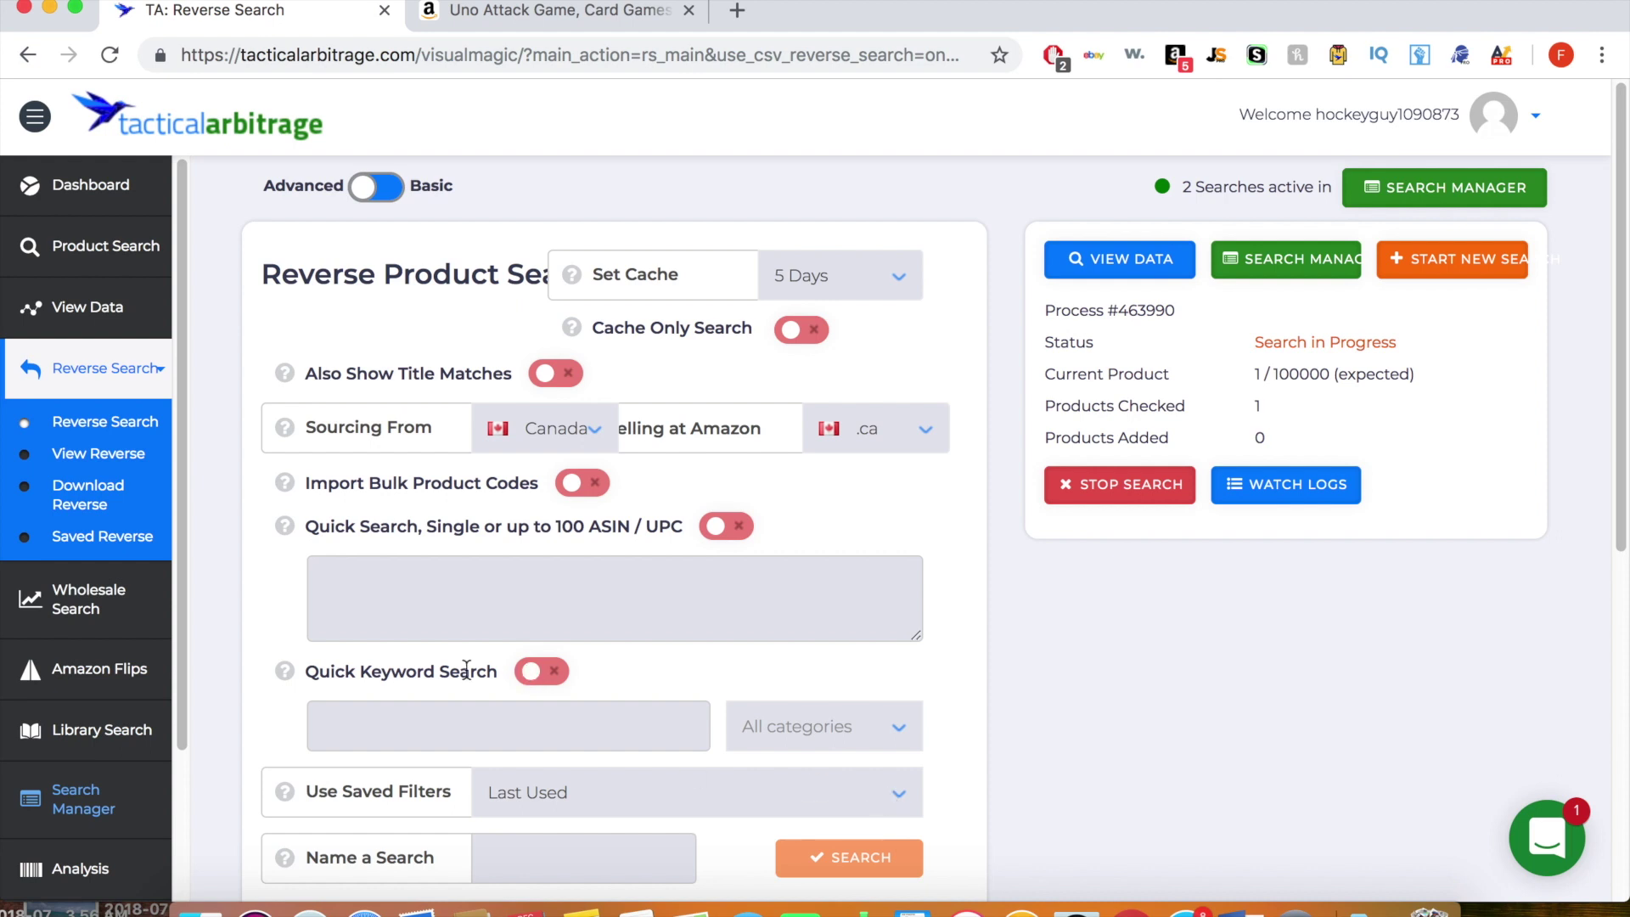
pyautogui.click(117, 422)
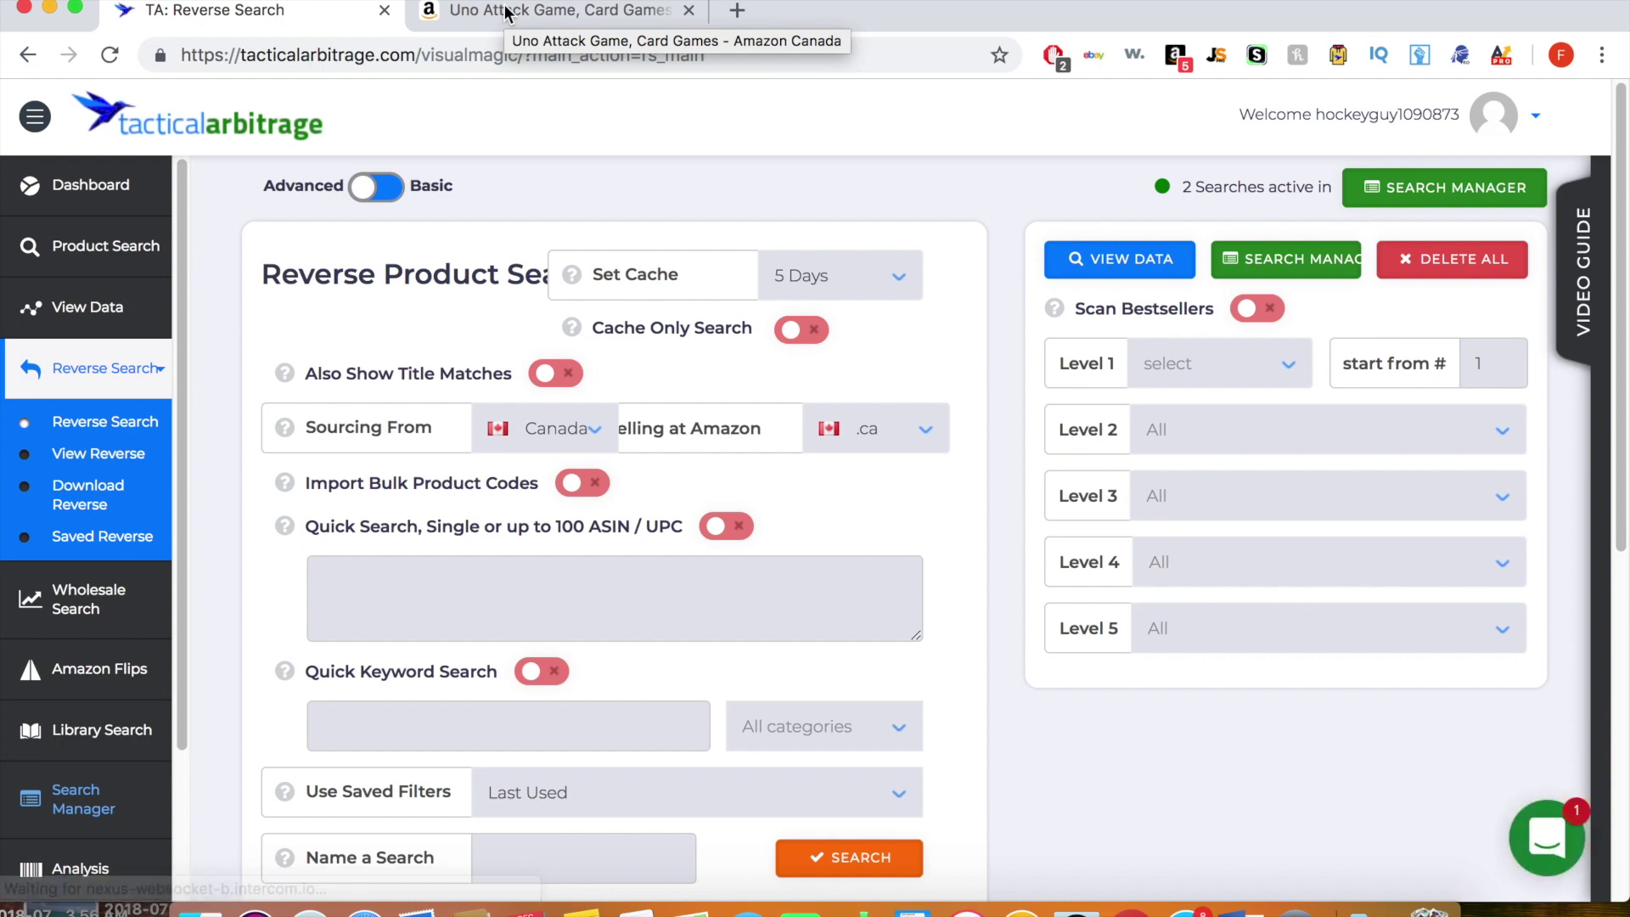
# Step: Switch to Amazon.ca and open the list of new offers for the Uno Attack Game
pyautogui.click(507, 12)
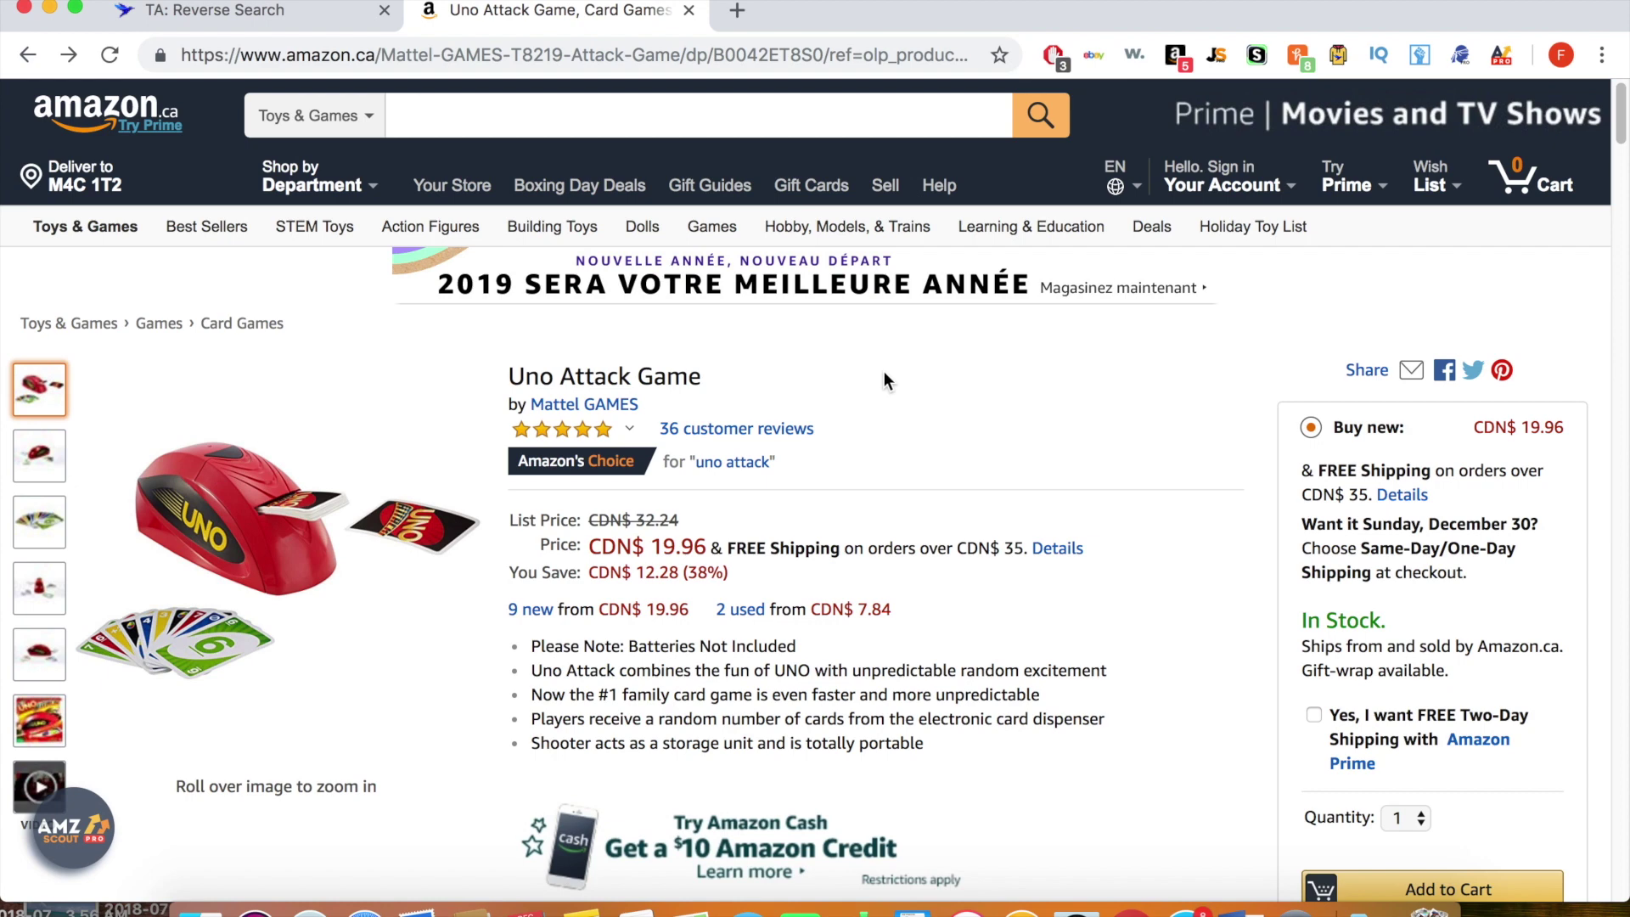
pyautogui.click(534, 612)
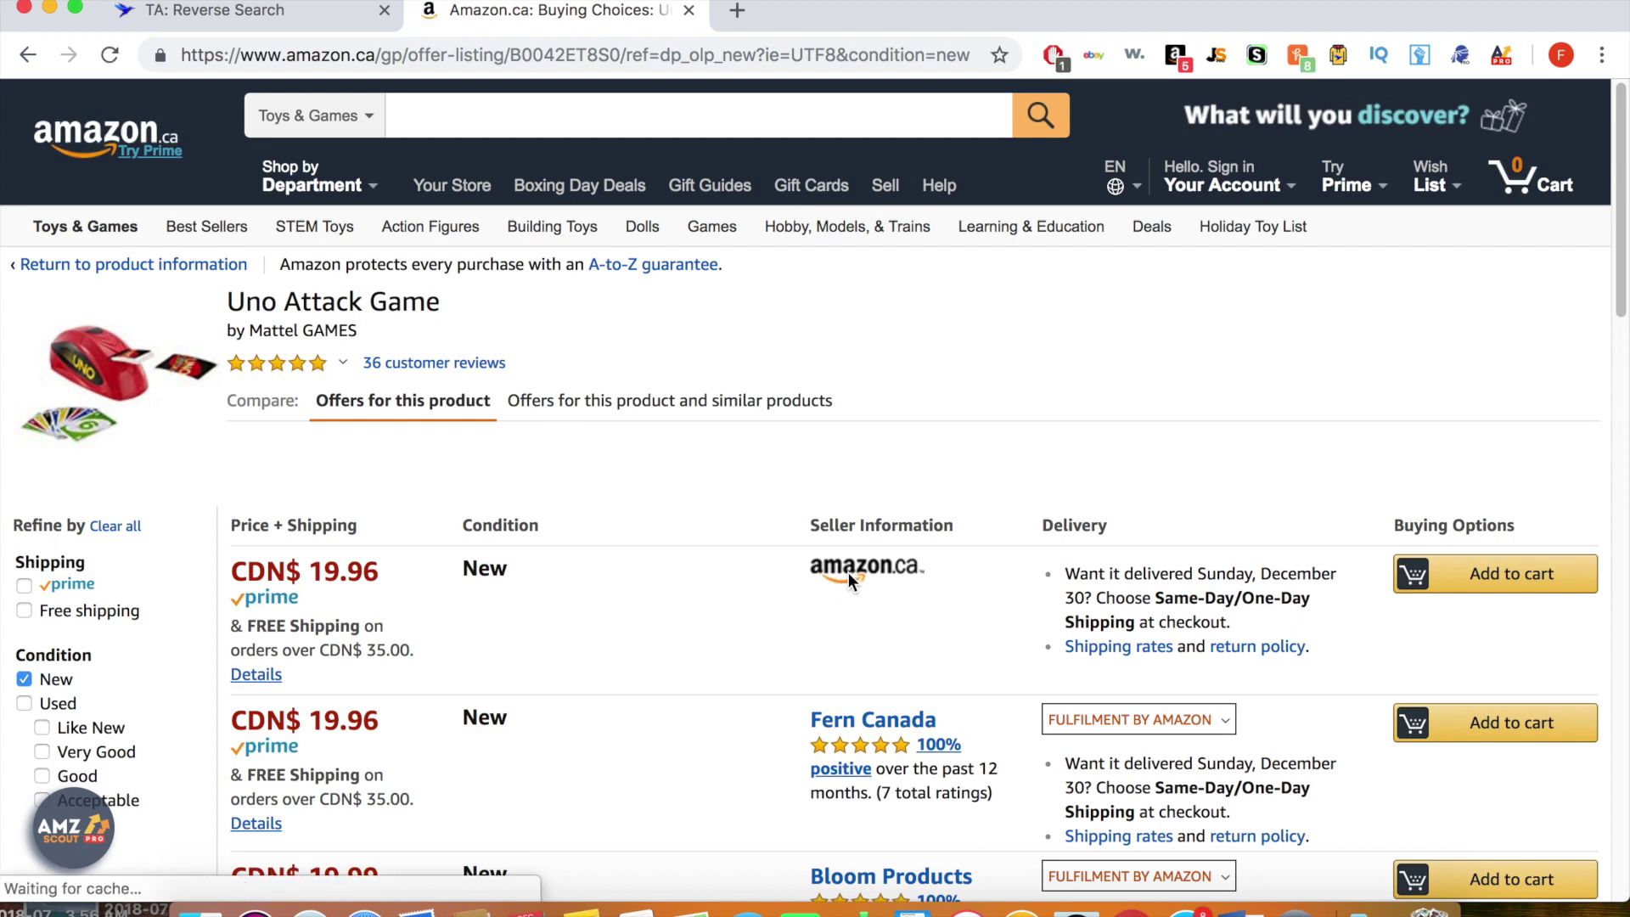
pyautogui.click(258, 17)
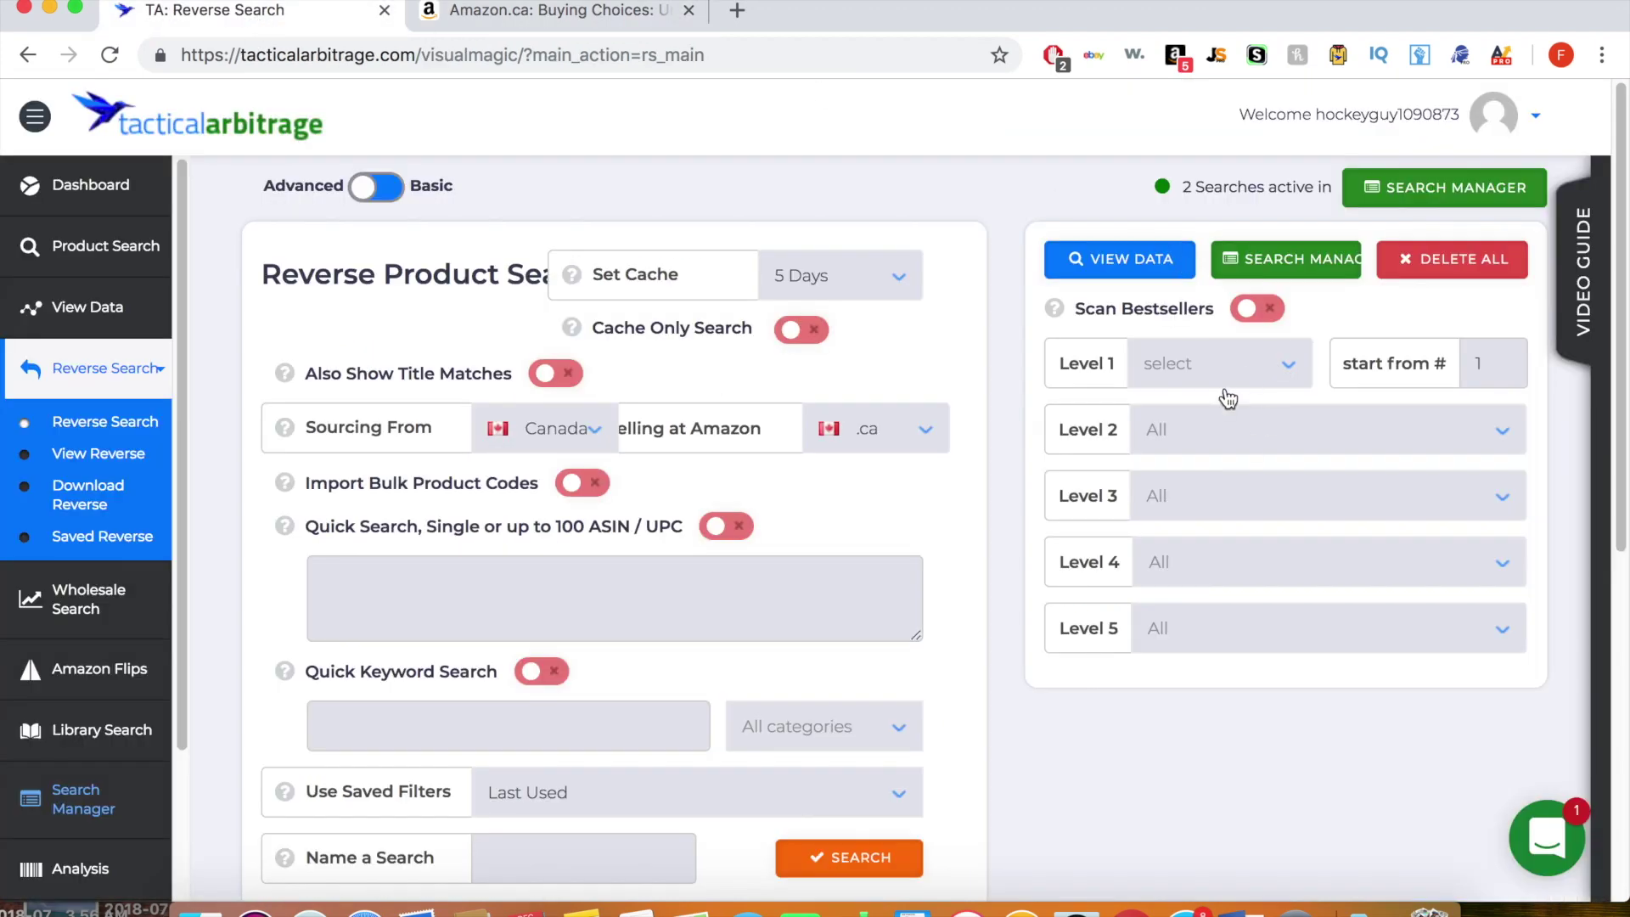
pyautogui.click(566, 21)
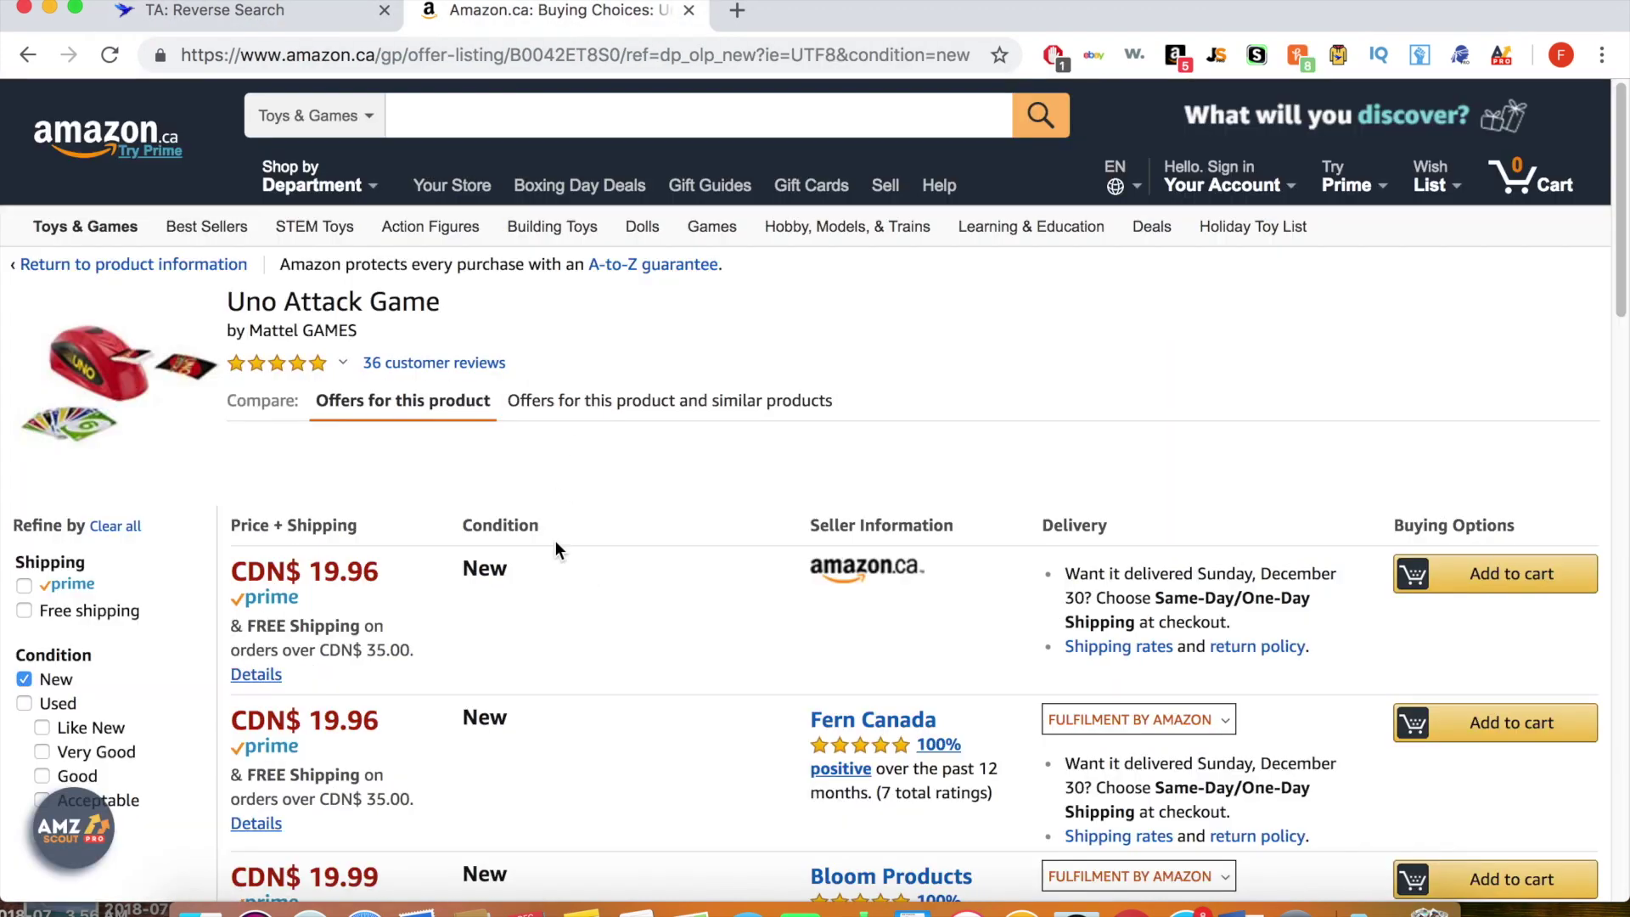
# Step: Open the storefront of the seller Fern Canada from the game's new offers
pyautogui.scroll(-5, 705, 635)
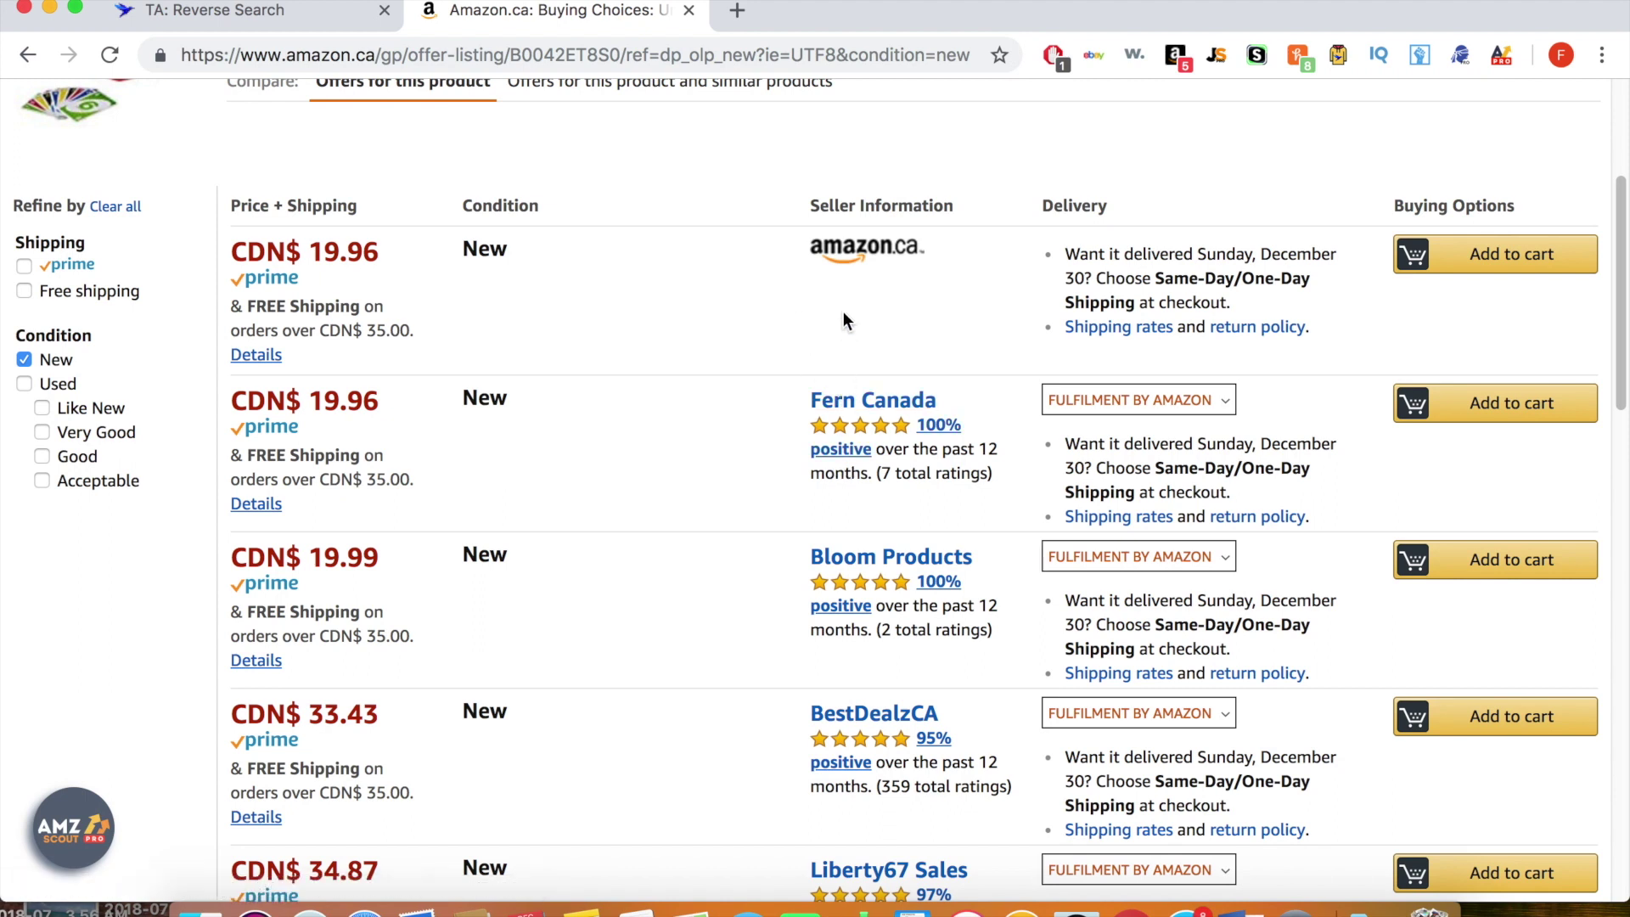
pyautogui.click(897, 410)
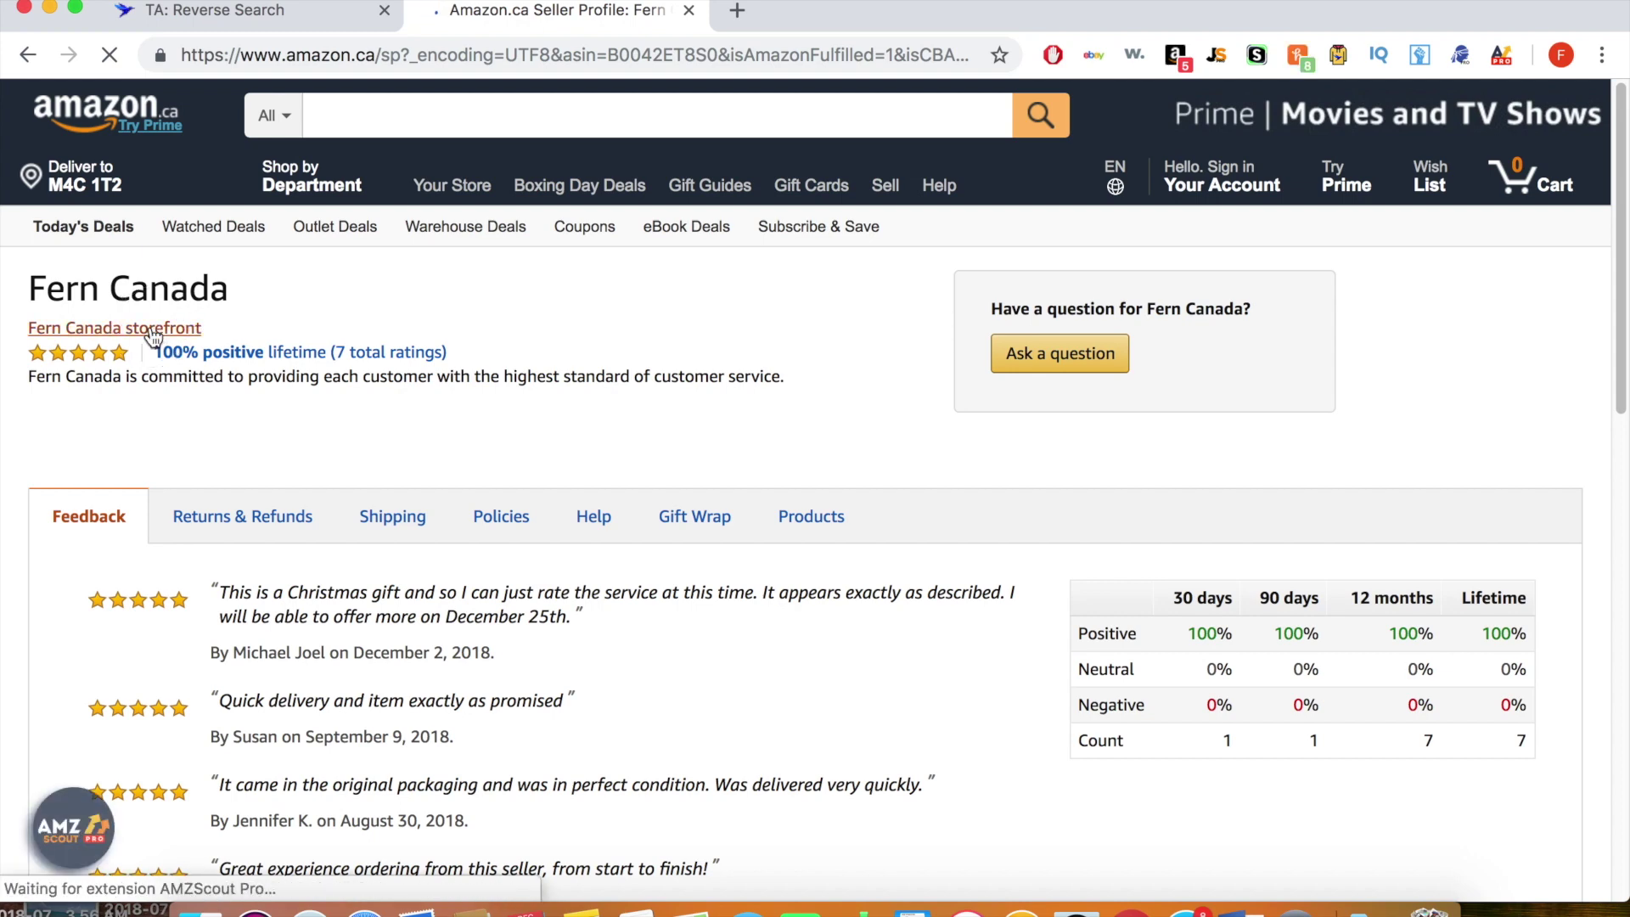
pyautogui.click(151, 330)
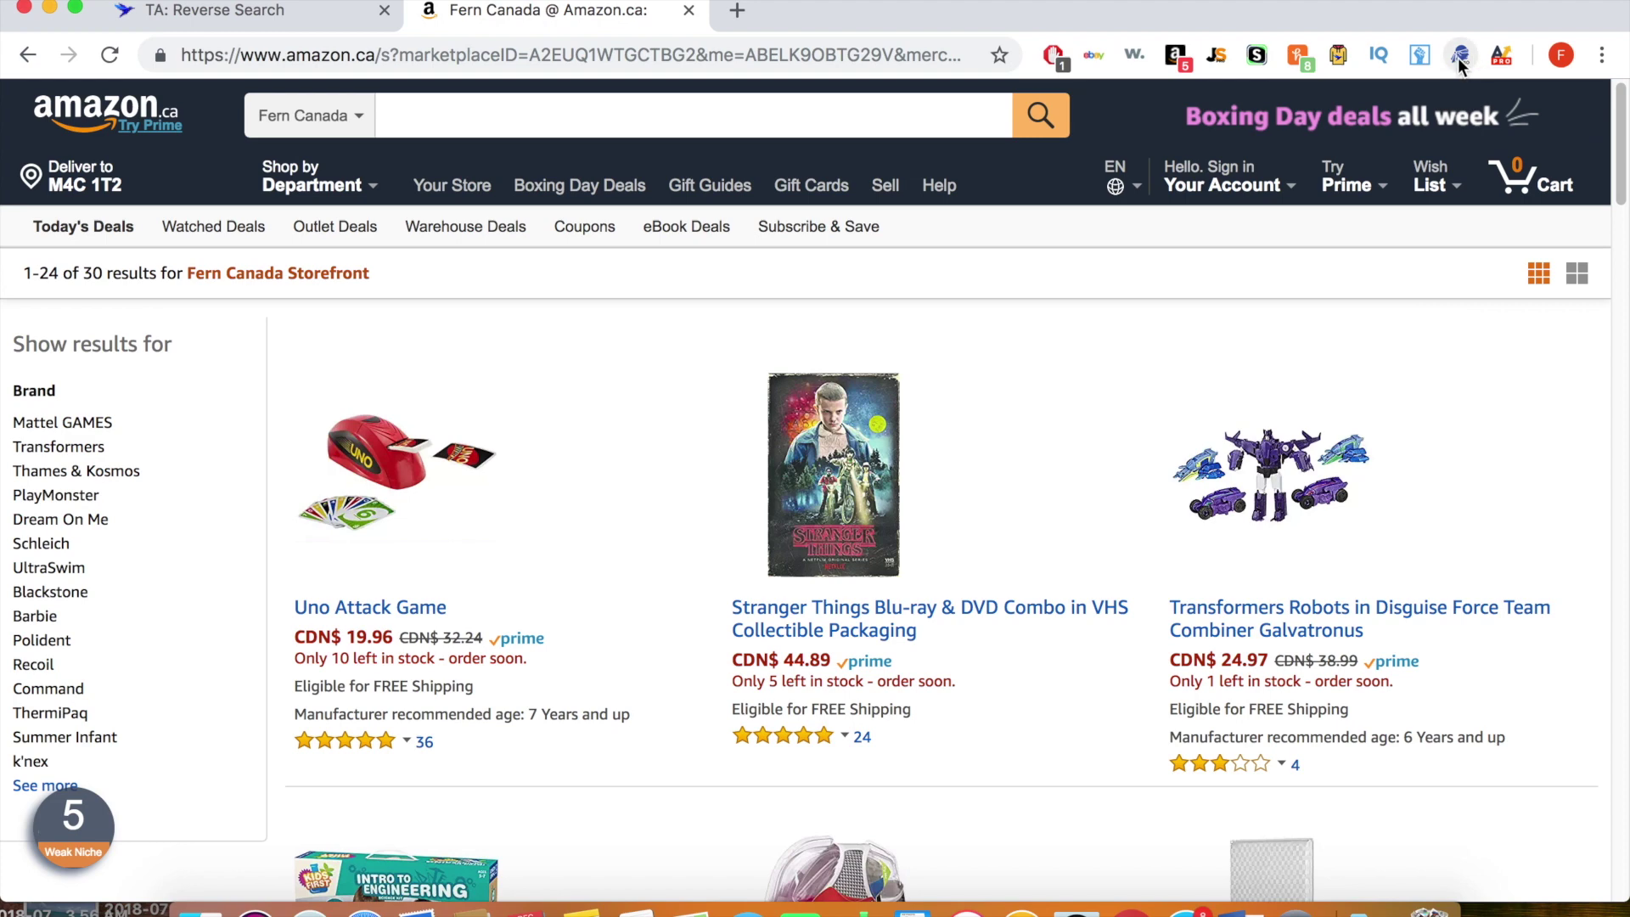
# Step: Extract all ASINs from the storefront with StoreFront Stalker PRO and save them in TA format only with the filename Fern
pyautogui.rightClick(1459, 60)
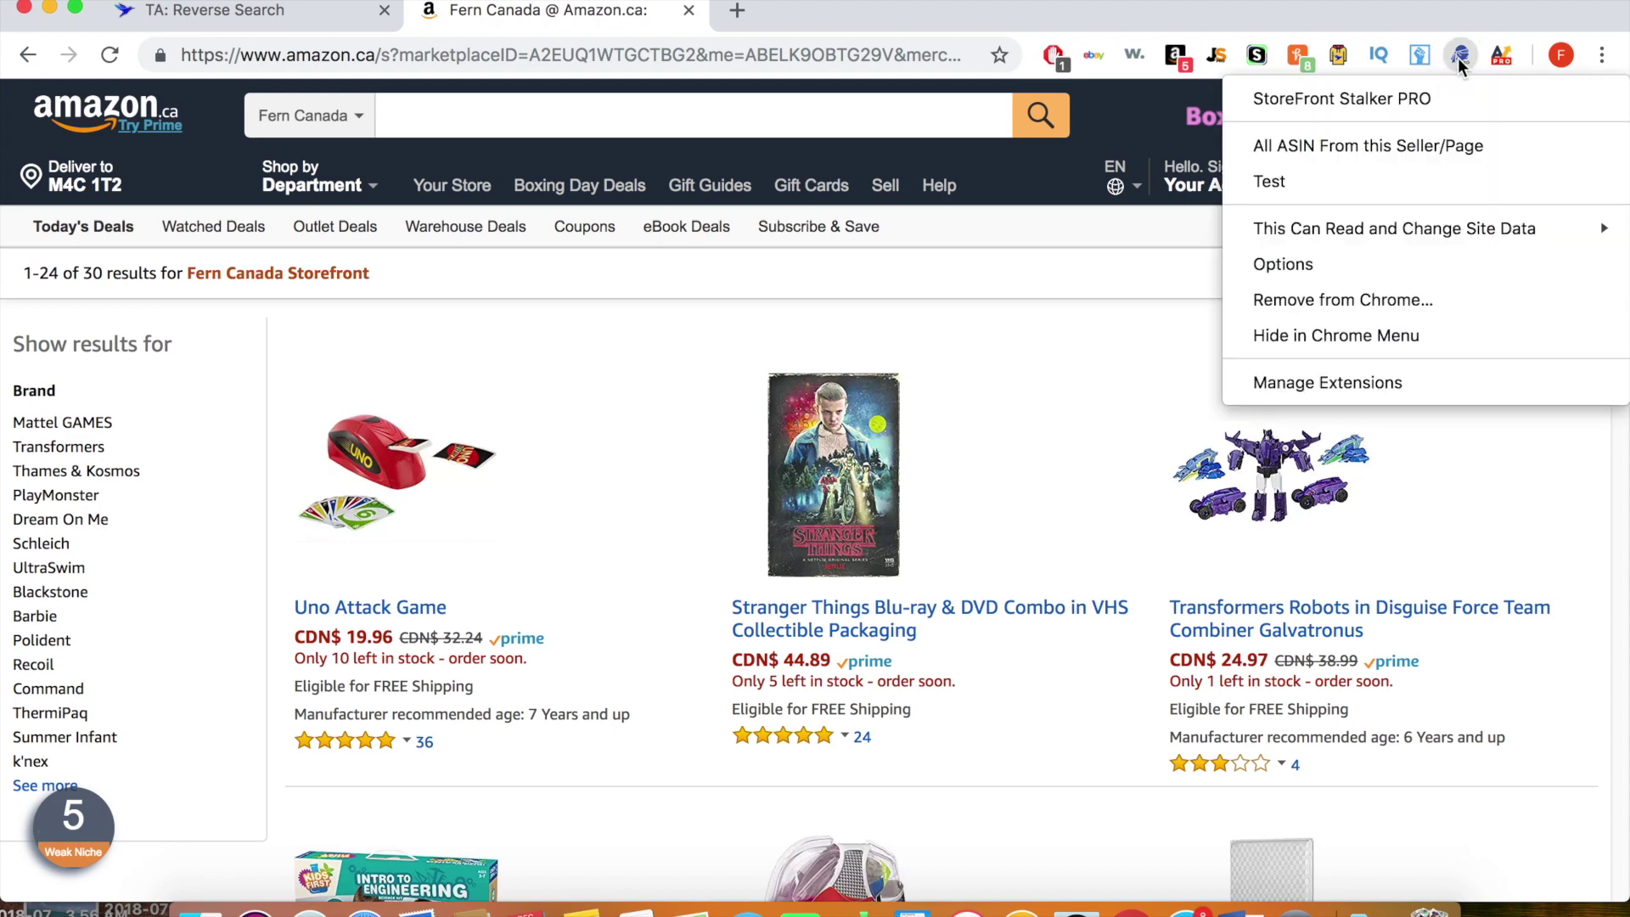
pyautogui.click(1442, 145)
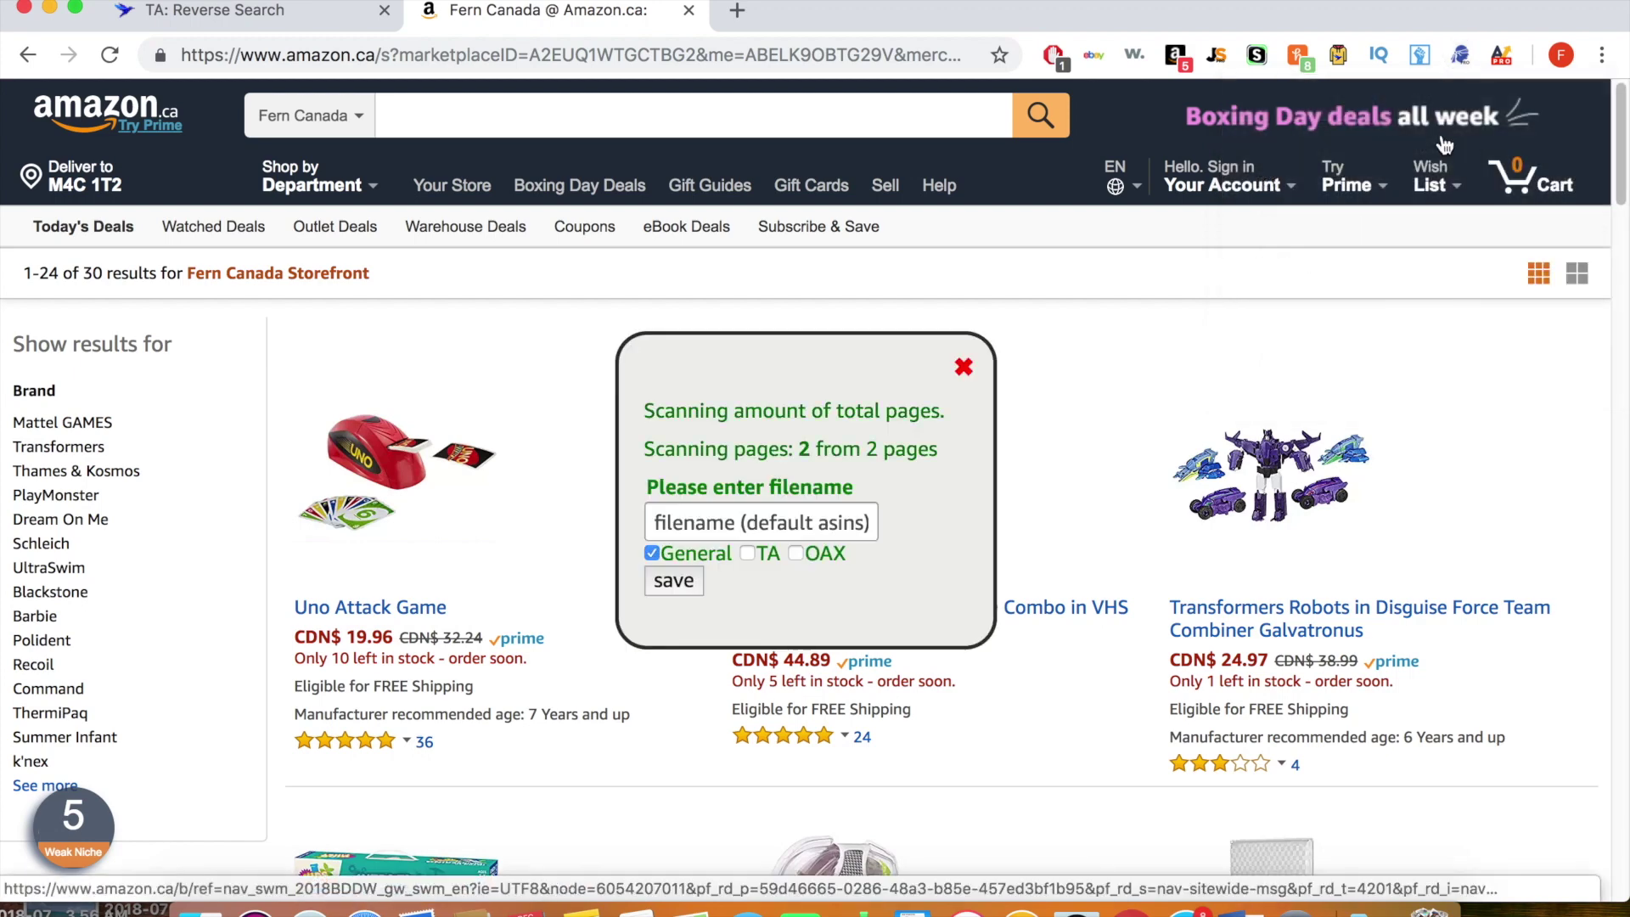
pyautogui.click(677, 528)
pyautogui.write('Fern')
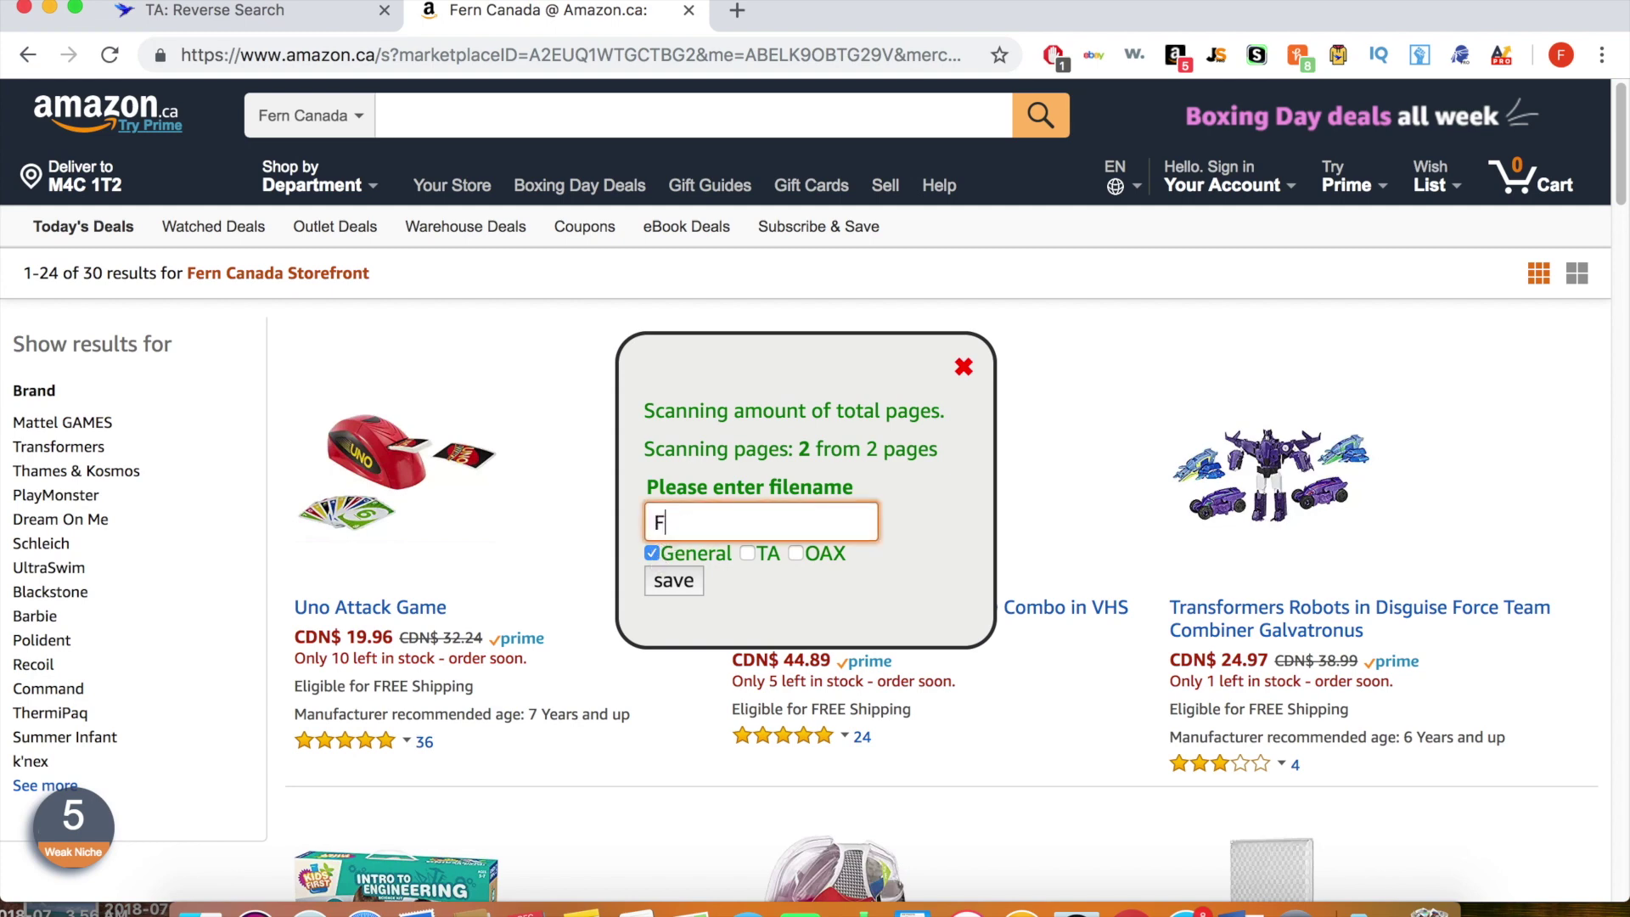
pyautogui.click(649, 553)
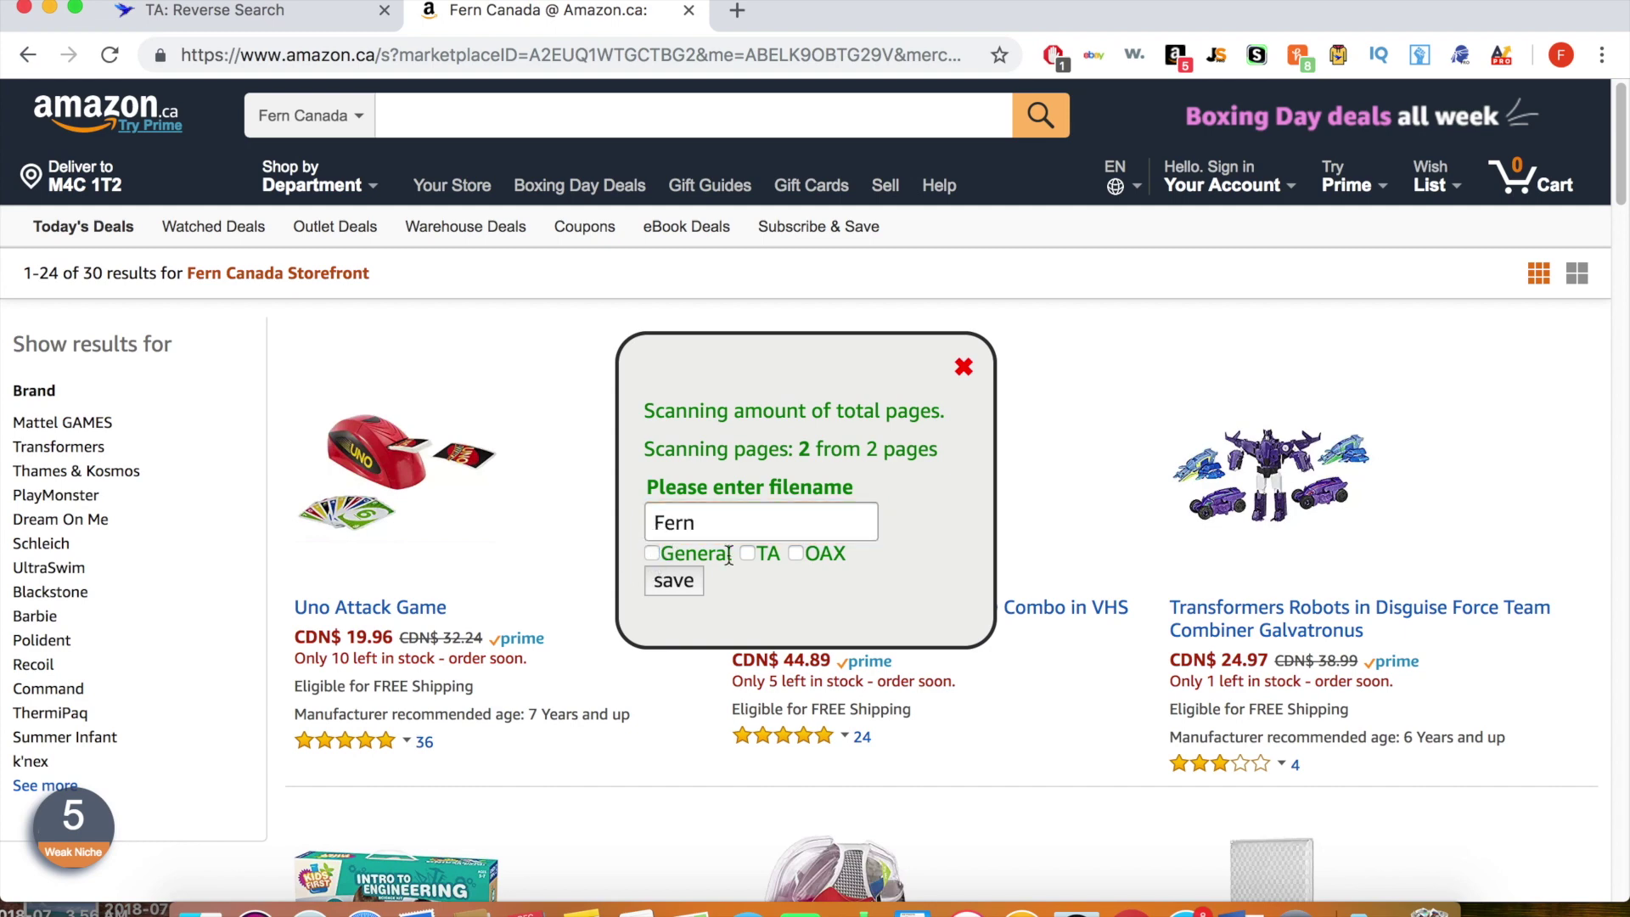
pyautogui.click(679, 583)
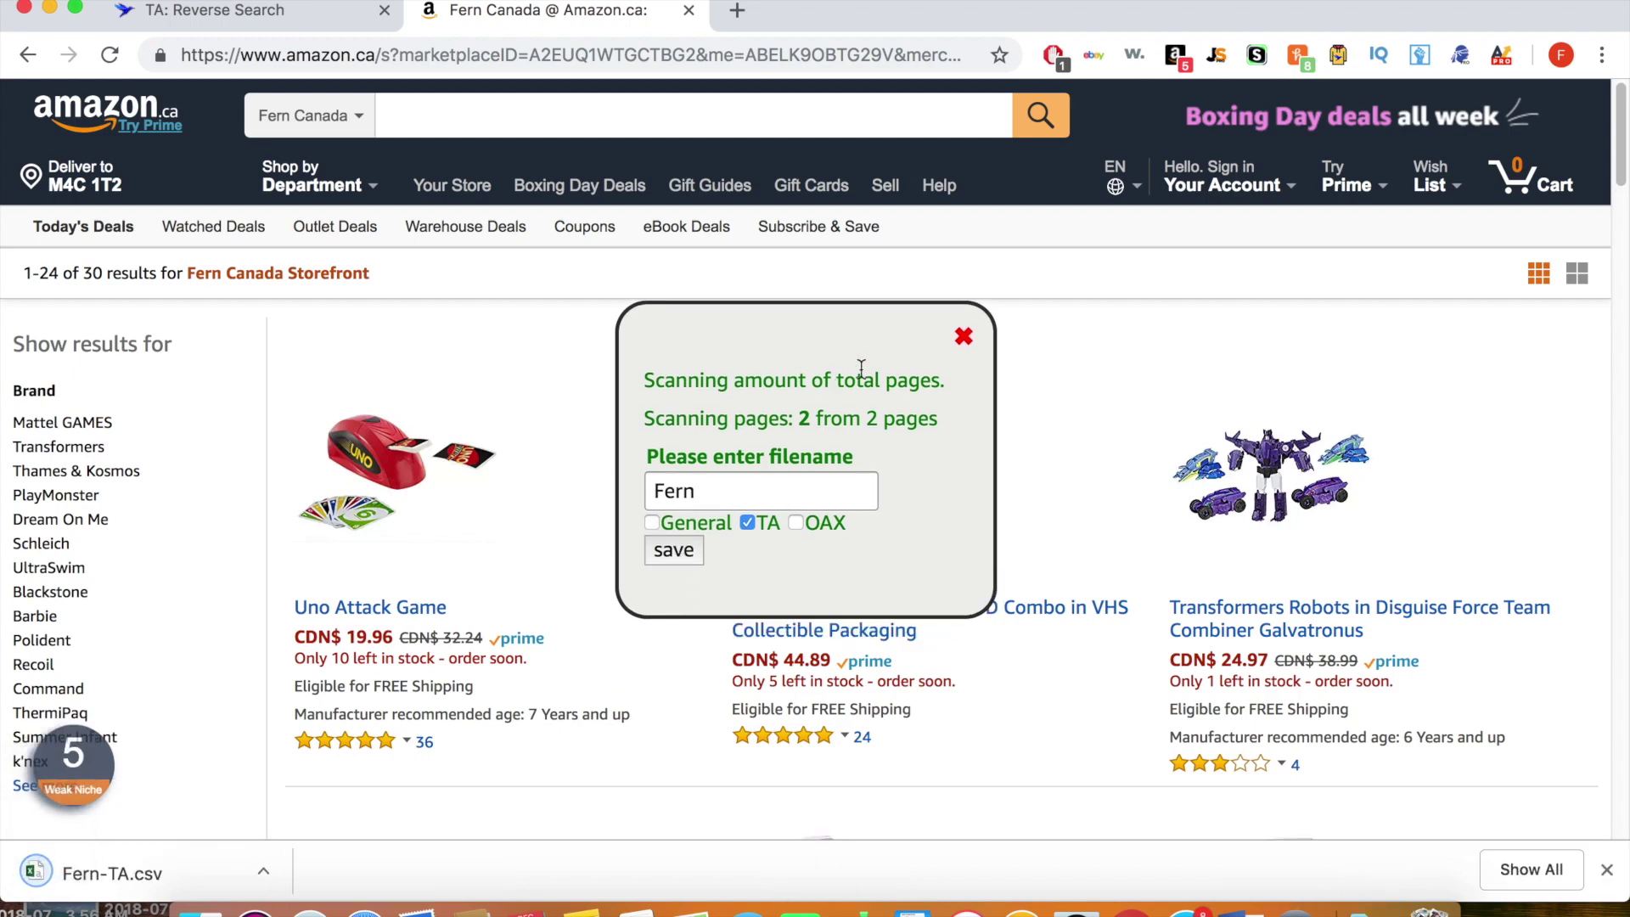
pyautogui.click(963, 337)
# Step: Switch to Tactical Arbitrage, enable Import Bulk Product Codes and upload Fern-TA.csv from Downloads as a new file
pyautogui.click(284, 12)
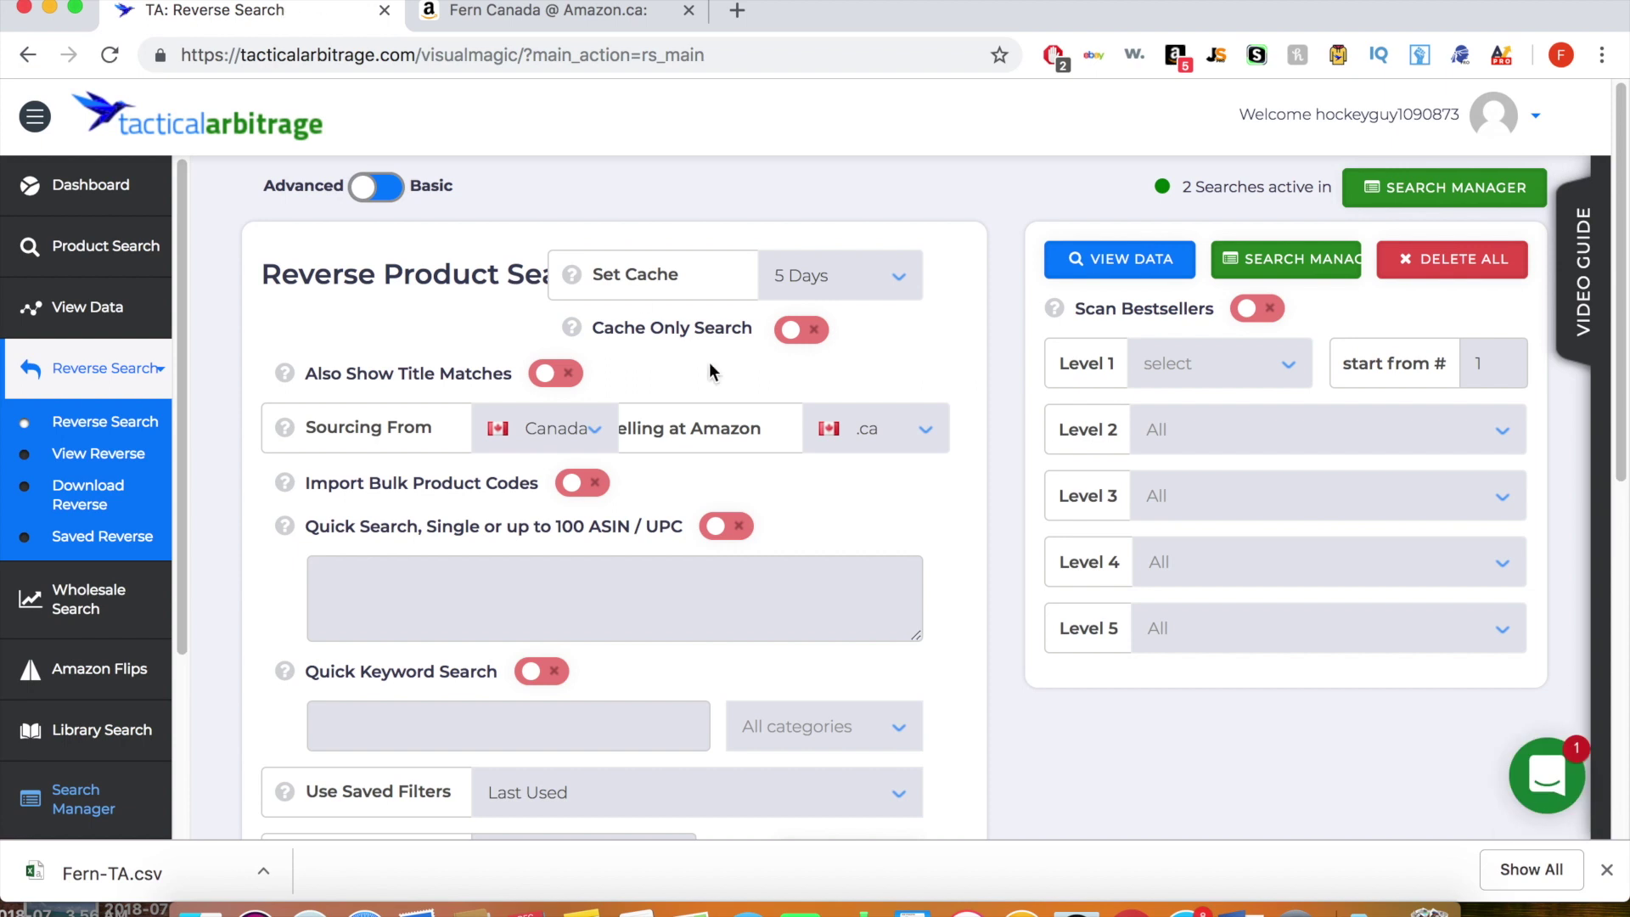
pyautogui.click(584, 485)
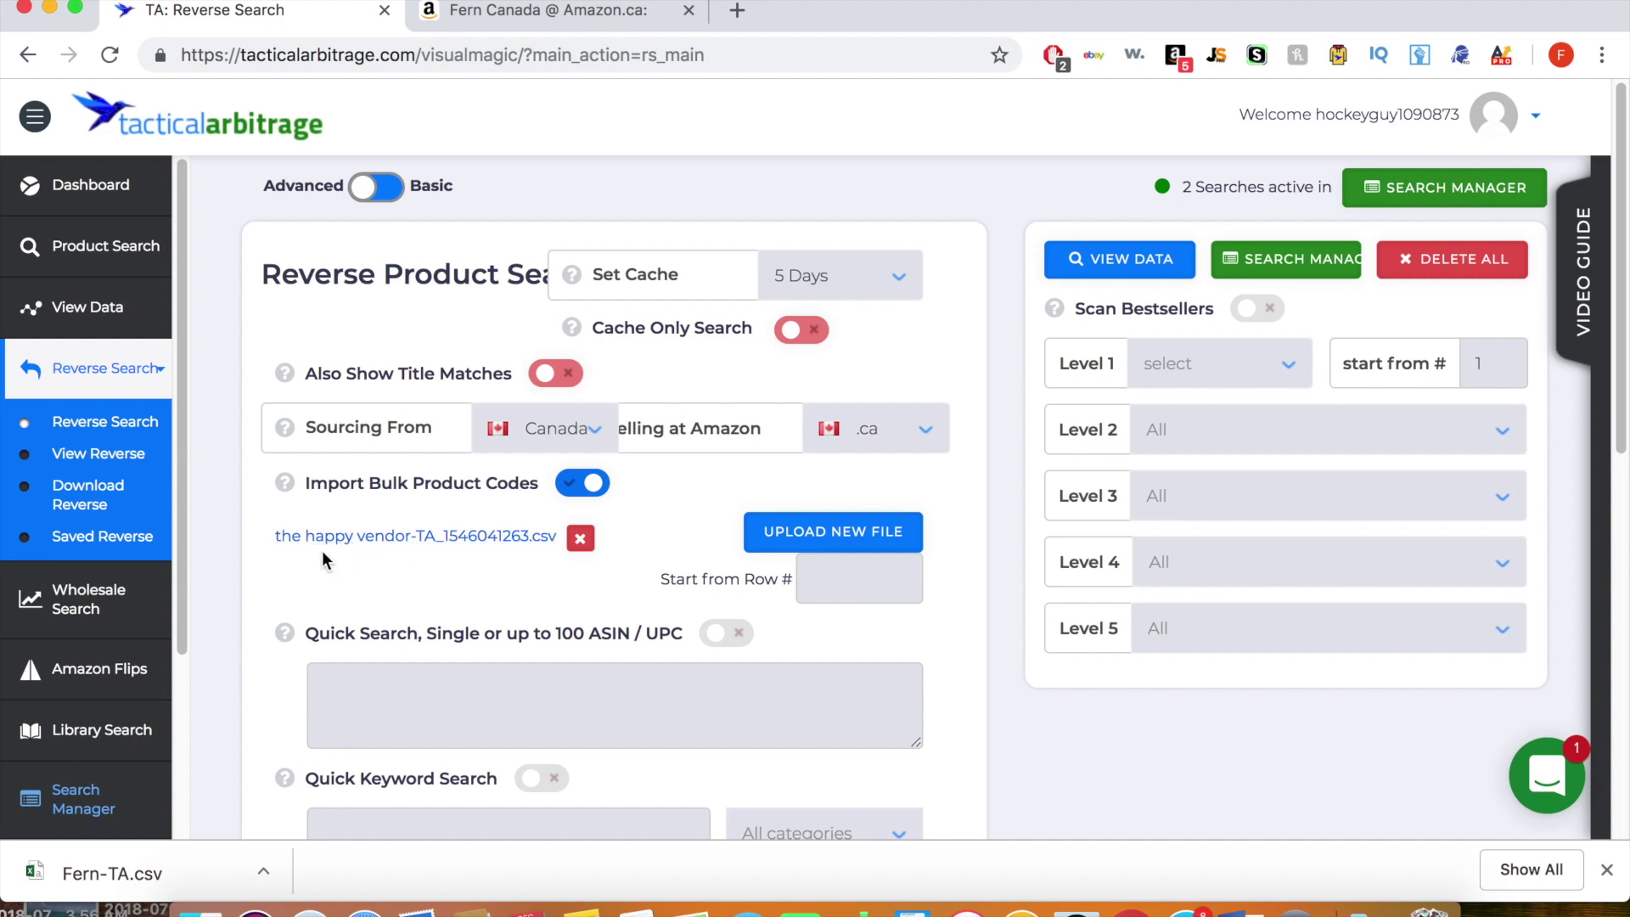
pyautogui.click(798, 535)
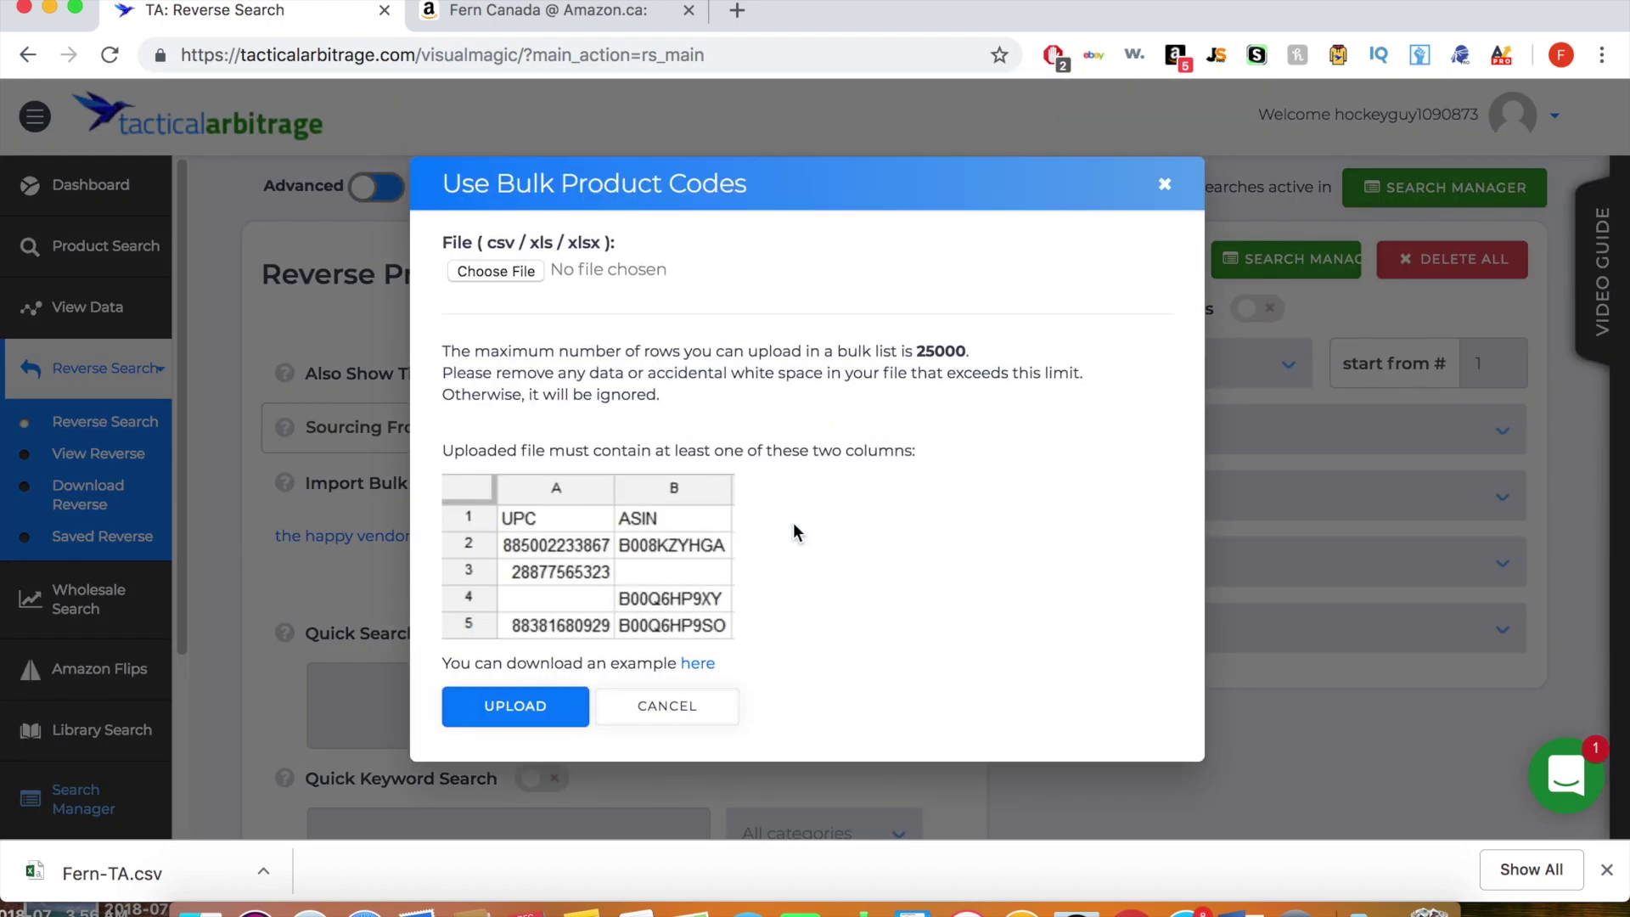
pyautogui.click(506, 270)
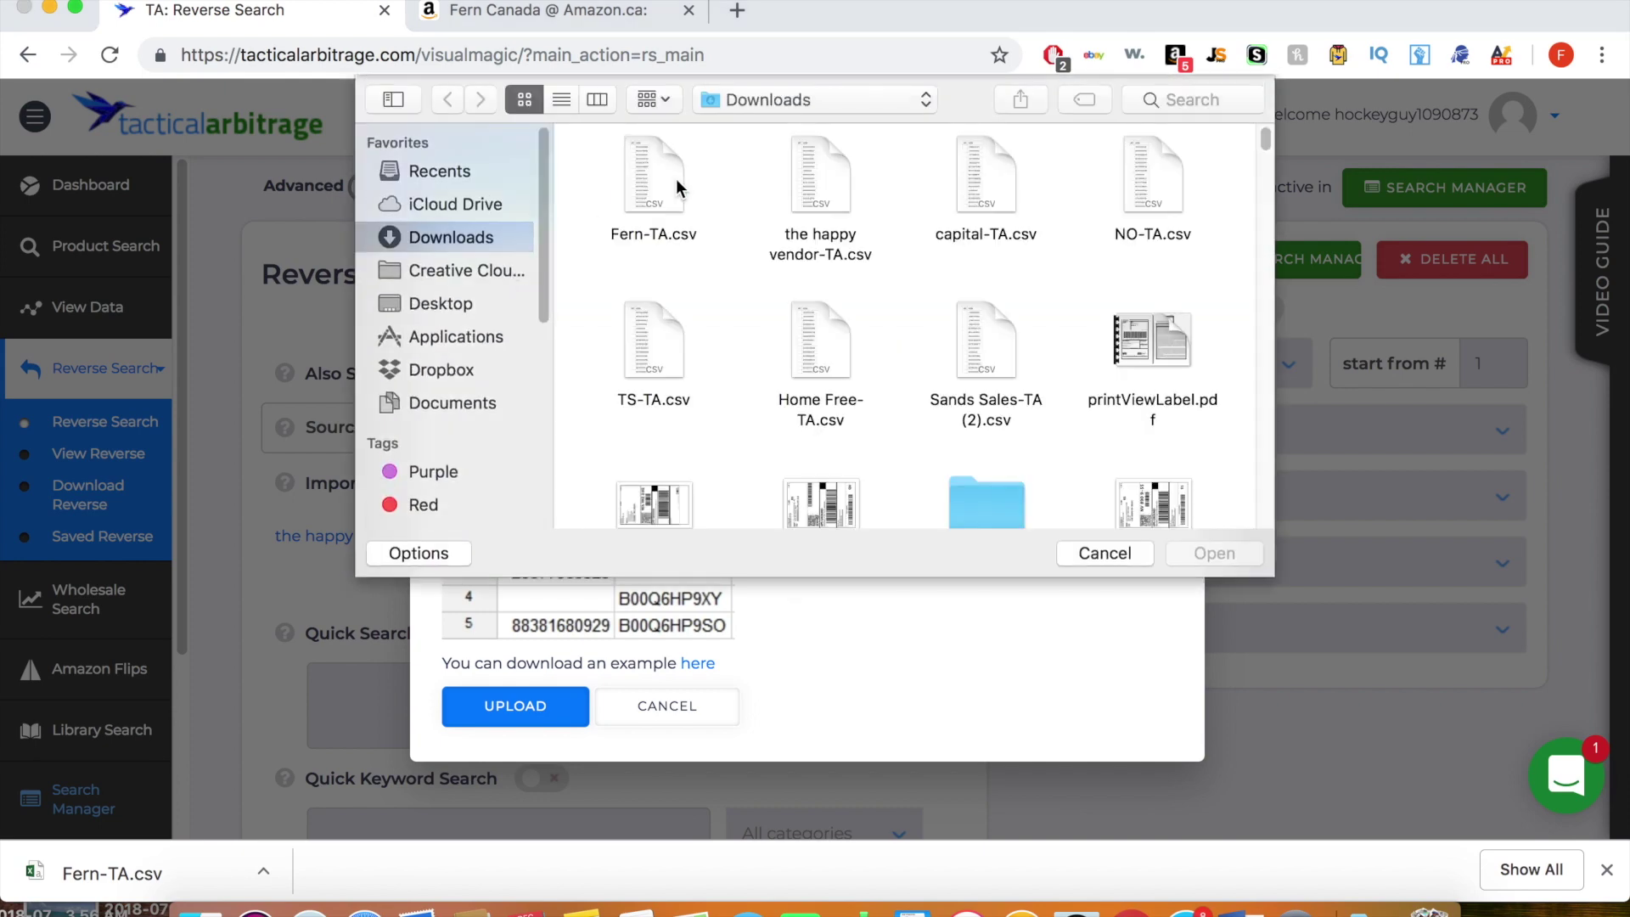
pyautogui.click(676, 180)
pyautogui.doubleClick(674, 177)
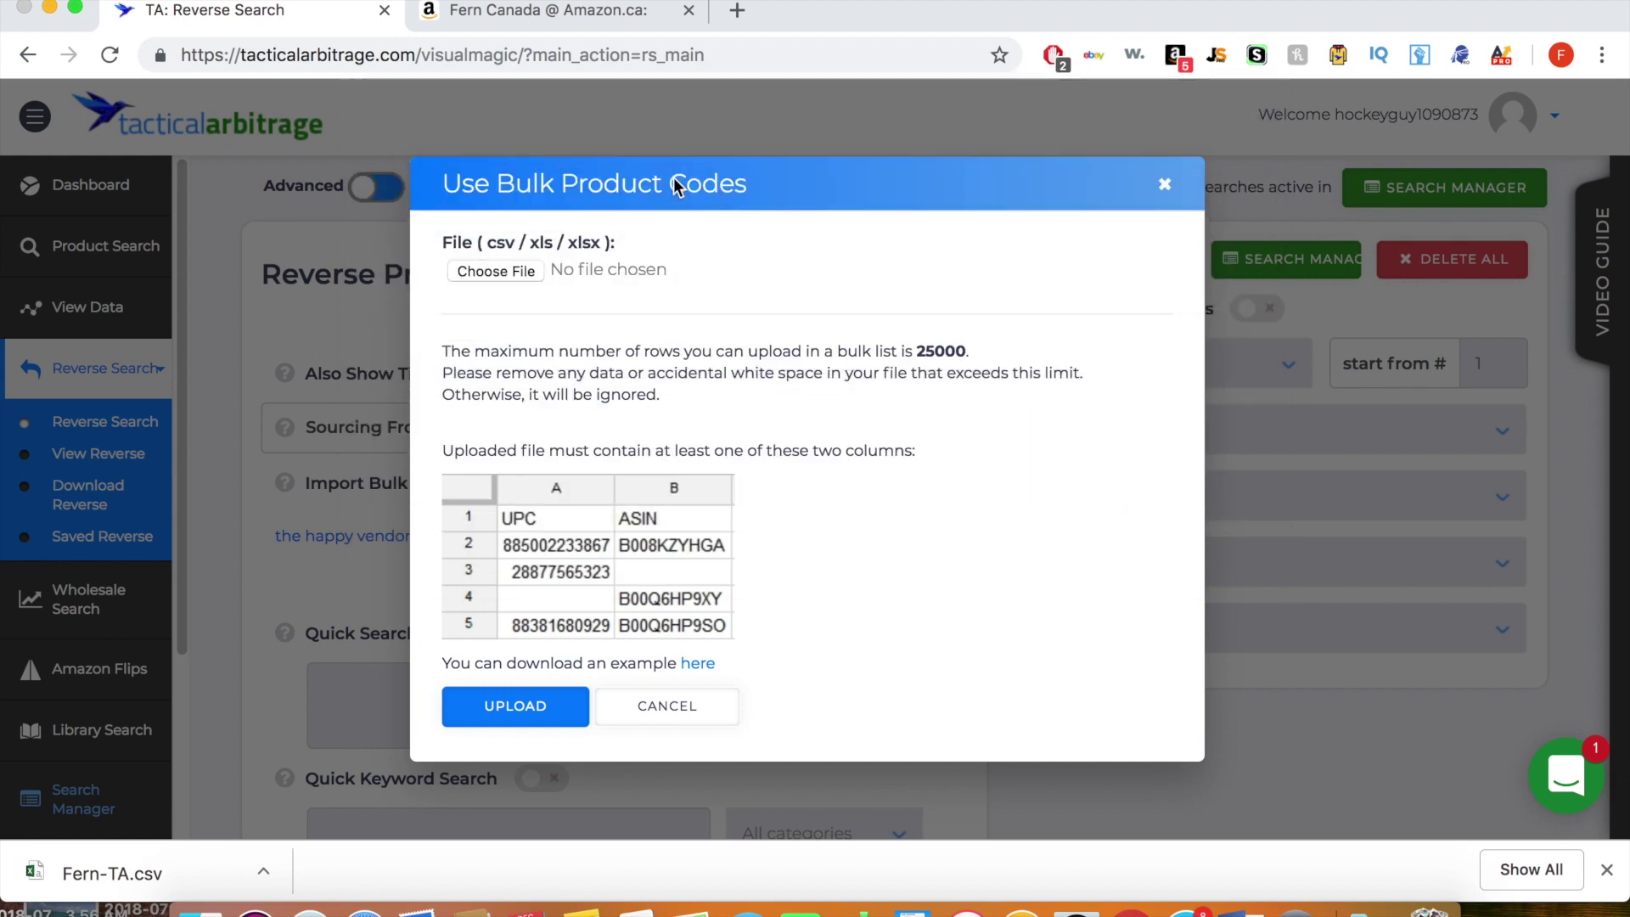
pyautogui.click(547, 719)
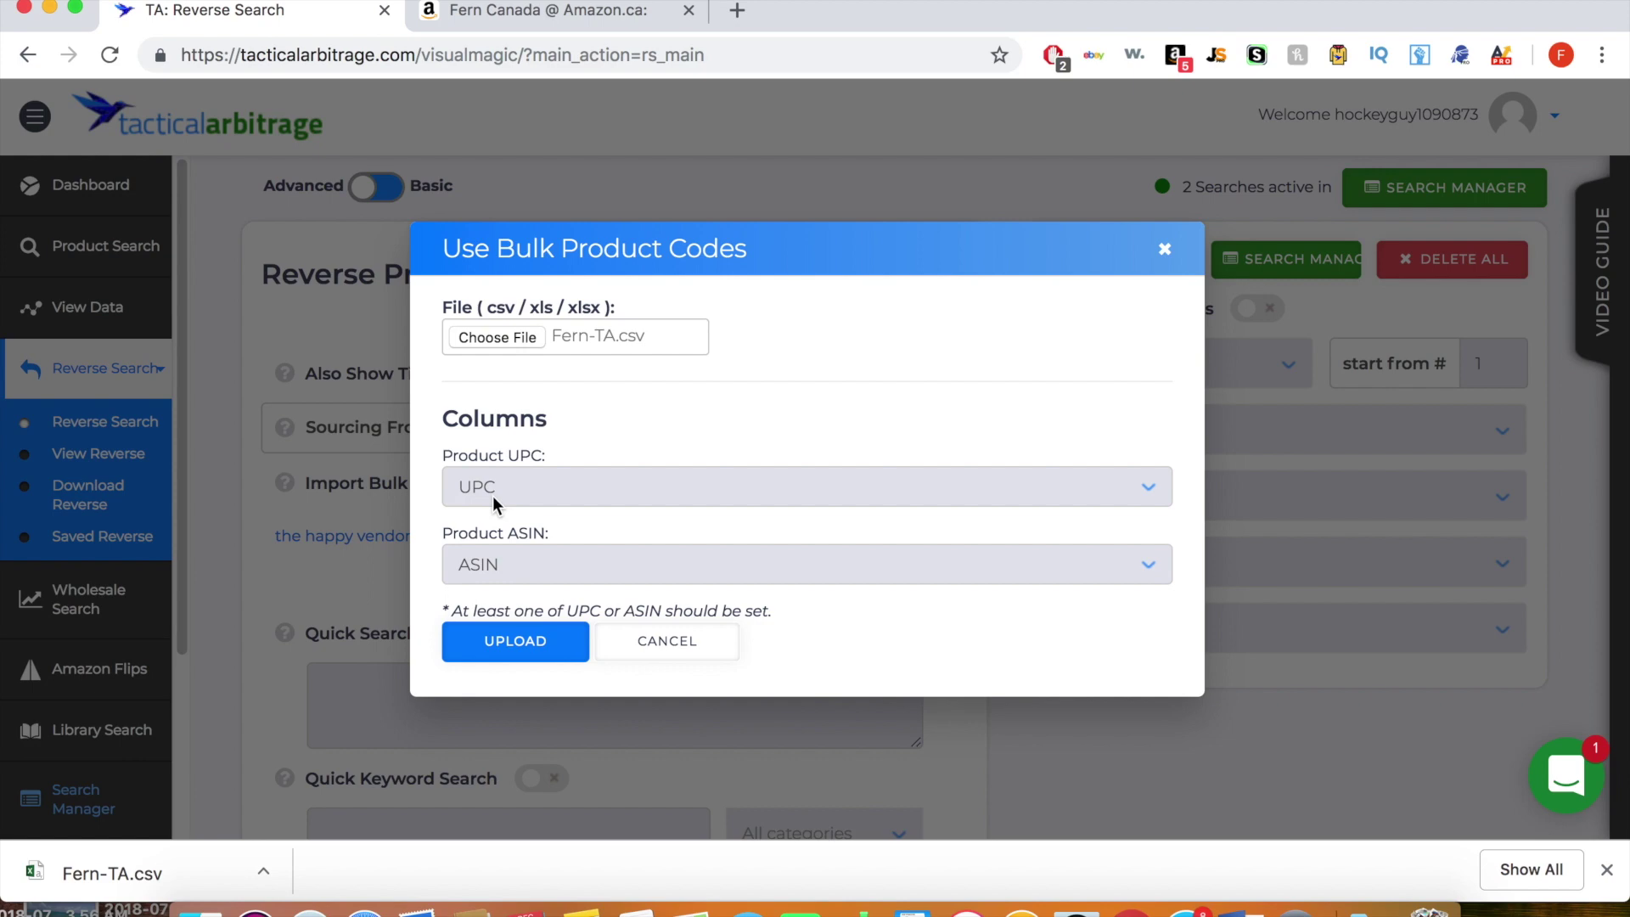
# Step: Open the downloaded Fern-TA.csv in Excel and examine its UPC and ASIN columns
pyautogui.click(107, 872)
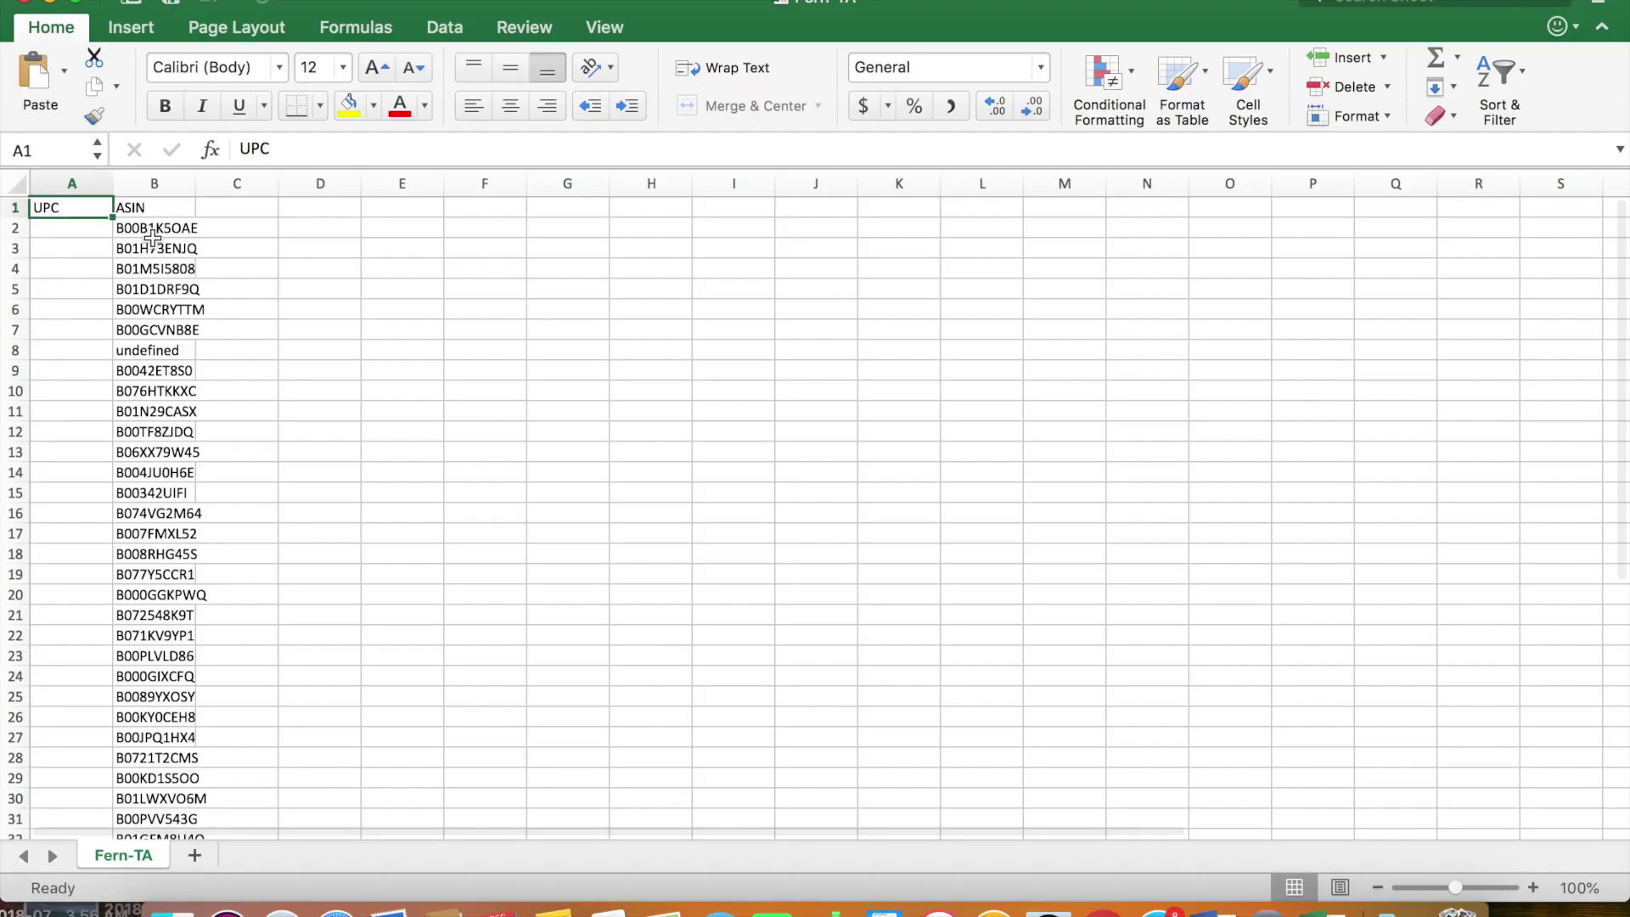
pyautogui.scroll(-1, 124, 654)
pyautogui.scroll(-5, 124, 654)
pyautogui.scroll(5, 124, 654)
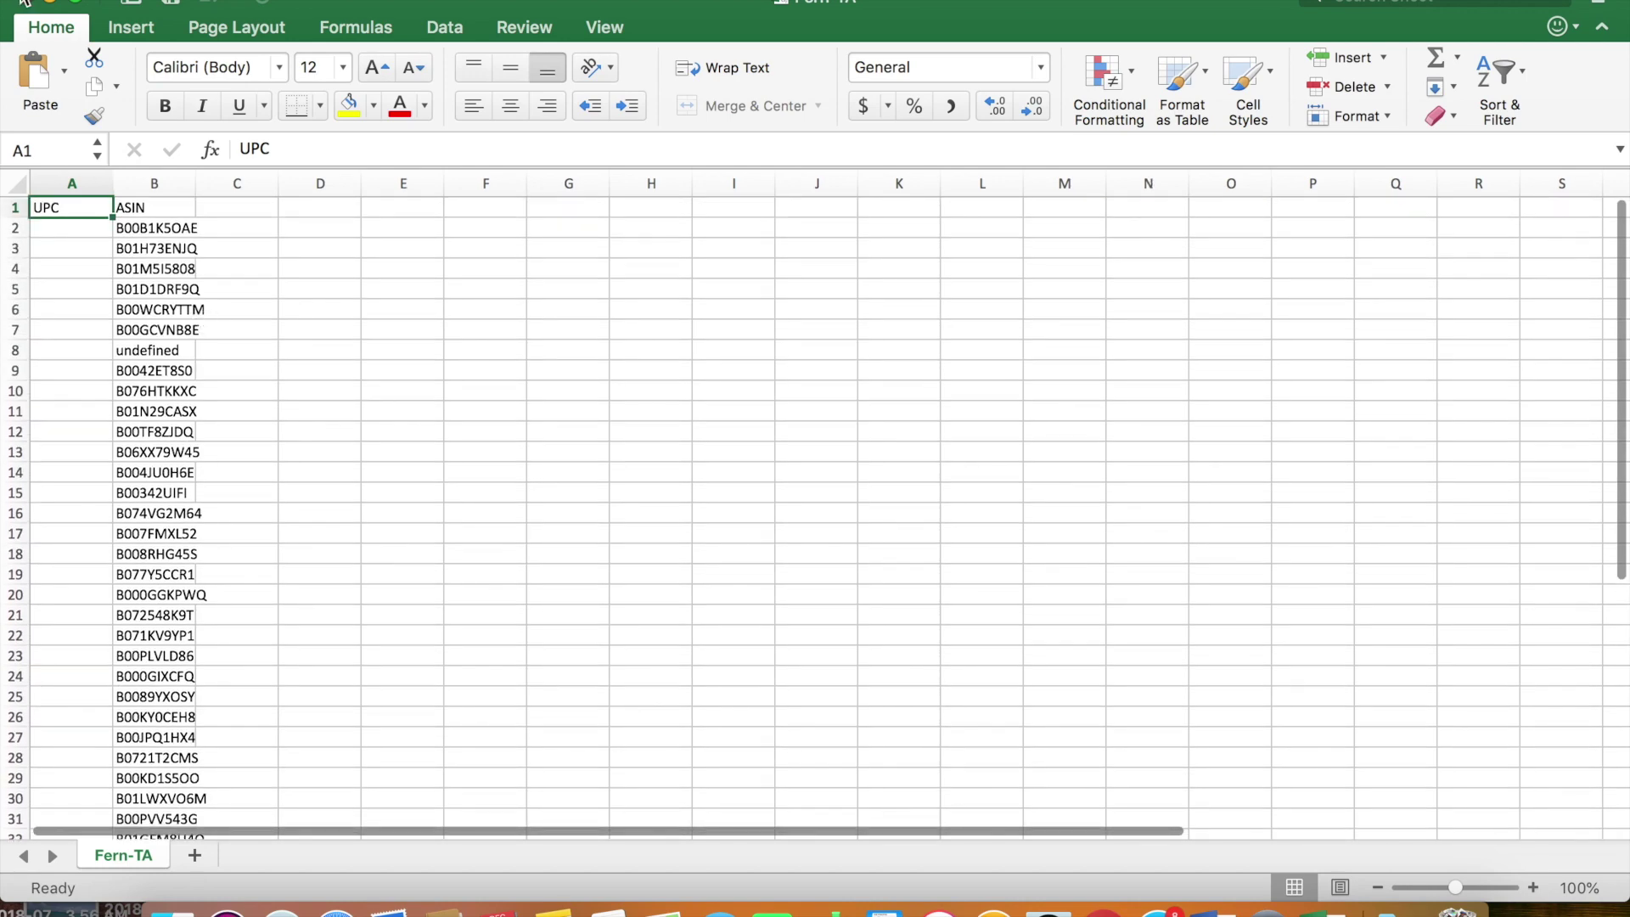
# Step: Switch back to Tactical Arbitrage, set Product UPC to not defined for Fern-TA.csv and upload the file using its ASIN column
pyautogui.press('super+Tab')
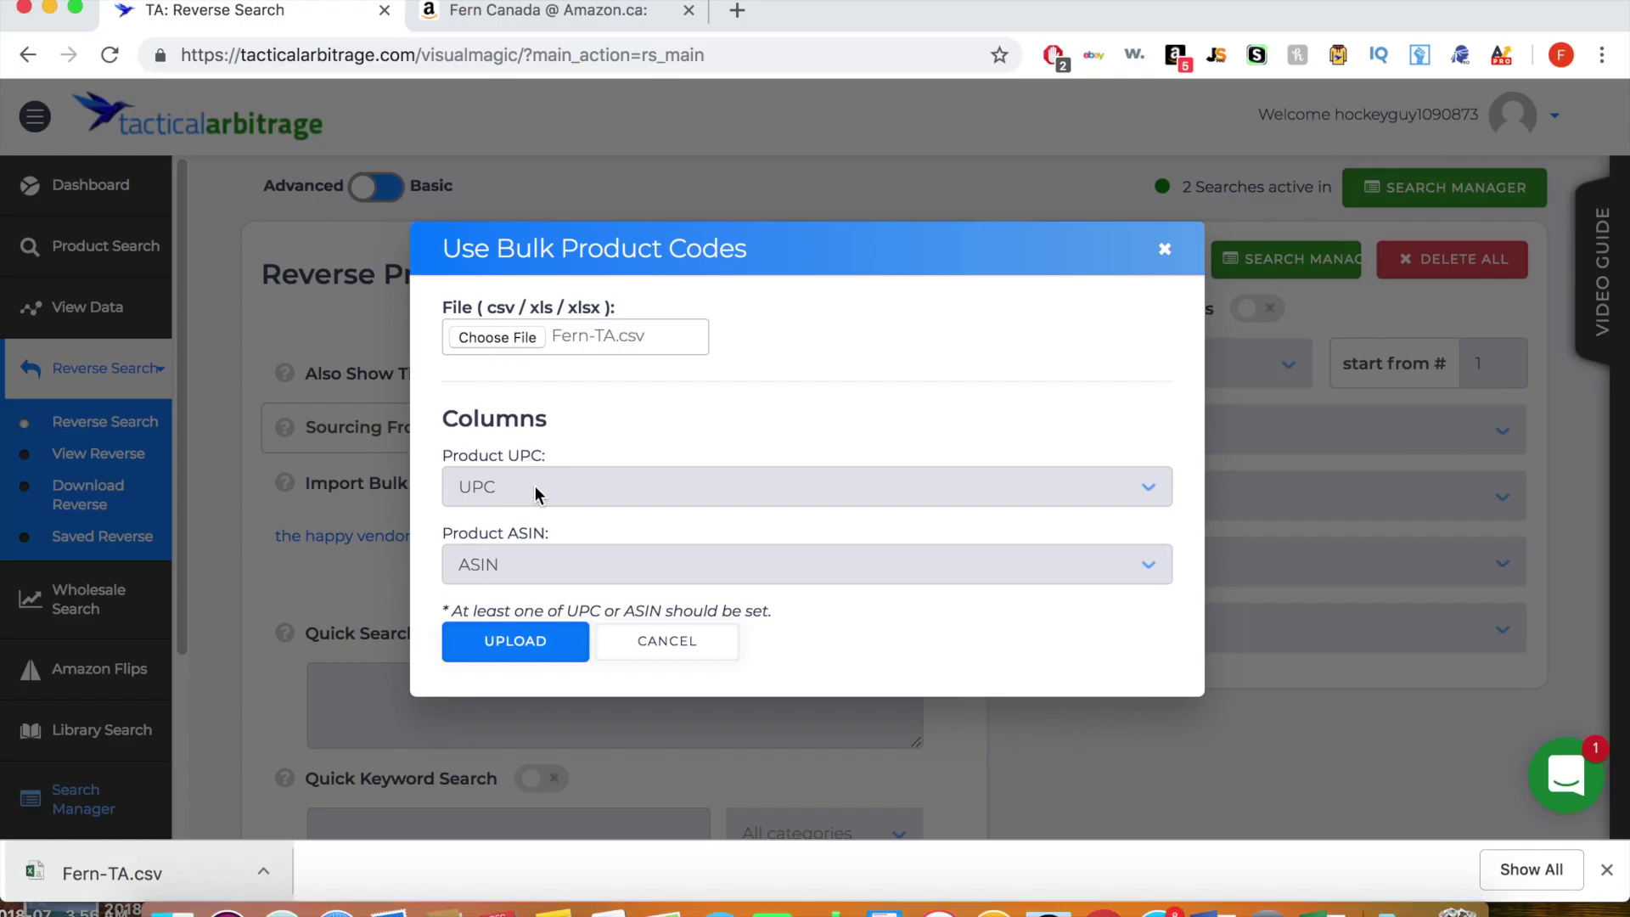
pyautogui.click(516, 518)
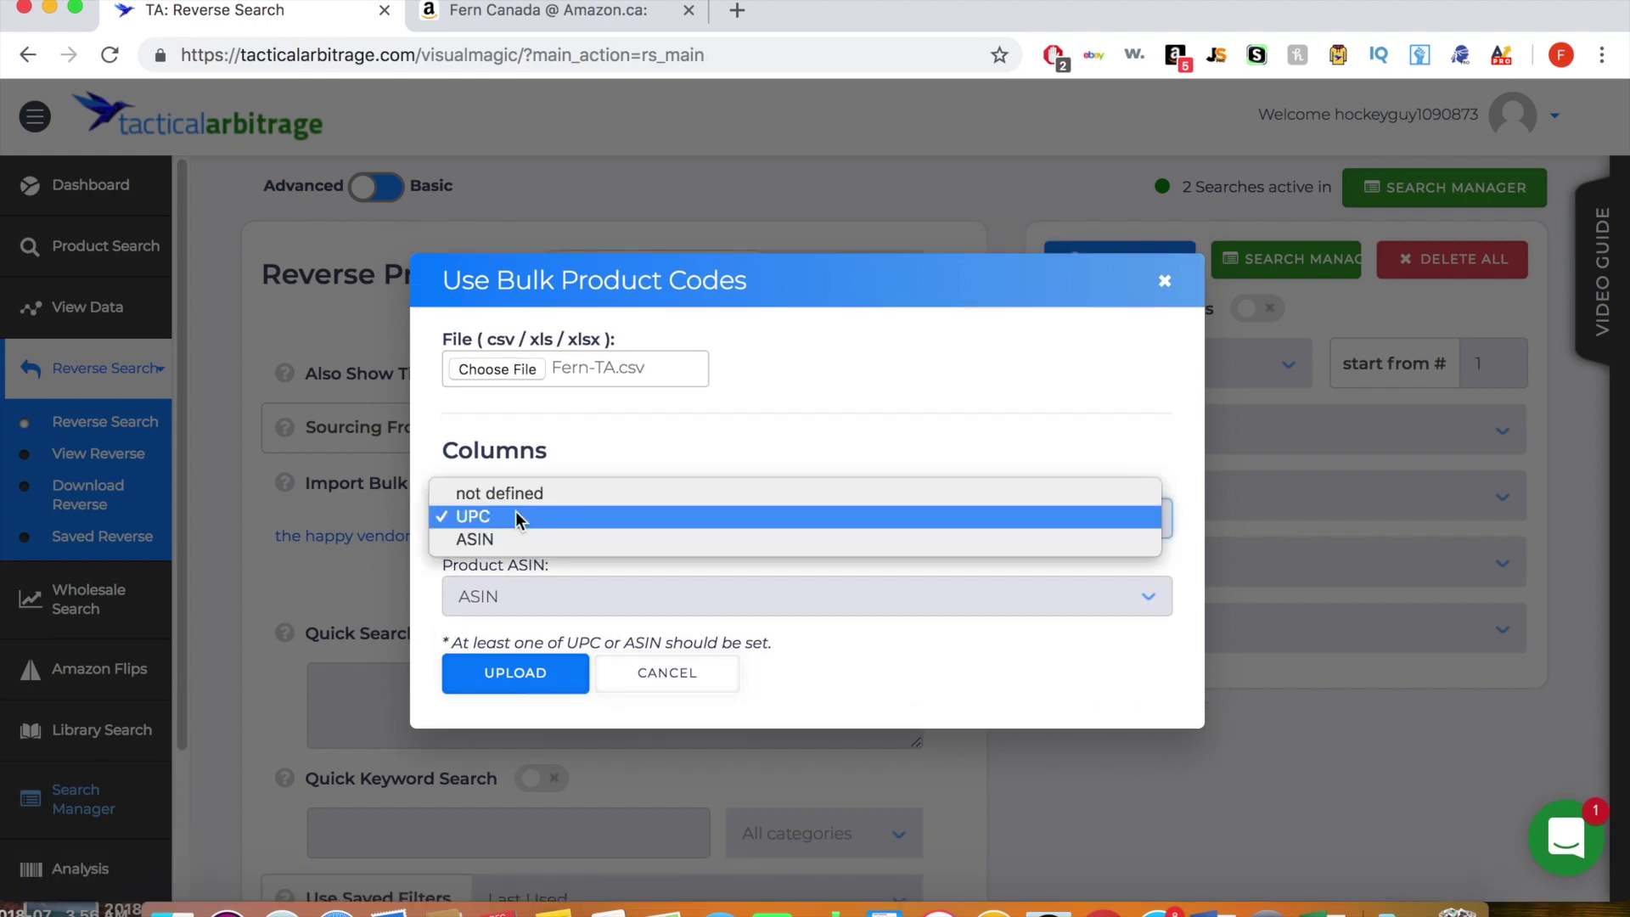
pyautogui.click(520, 499)
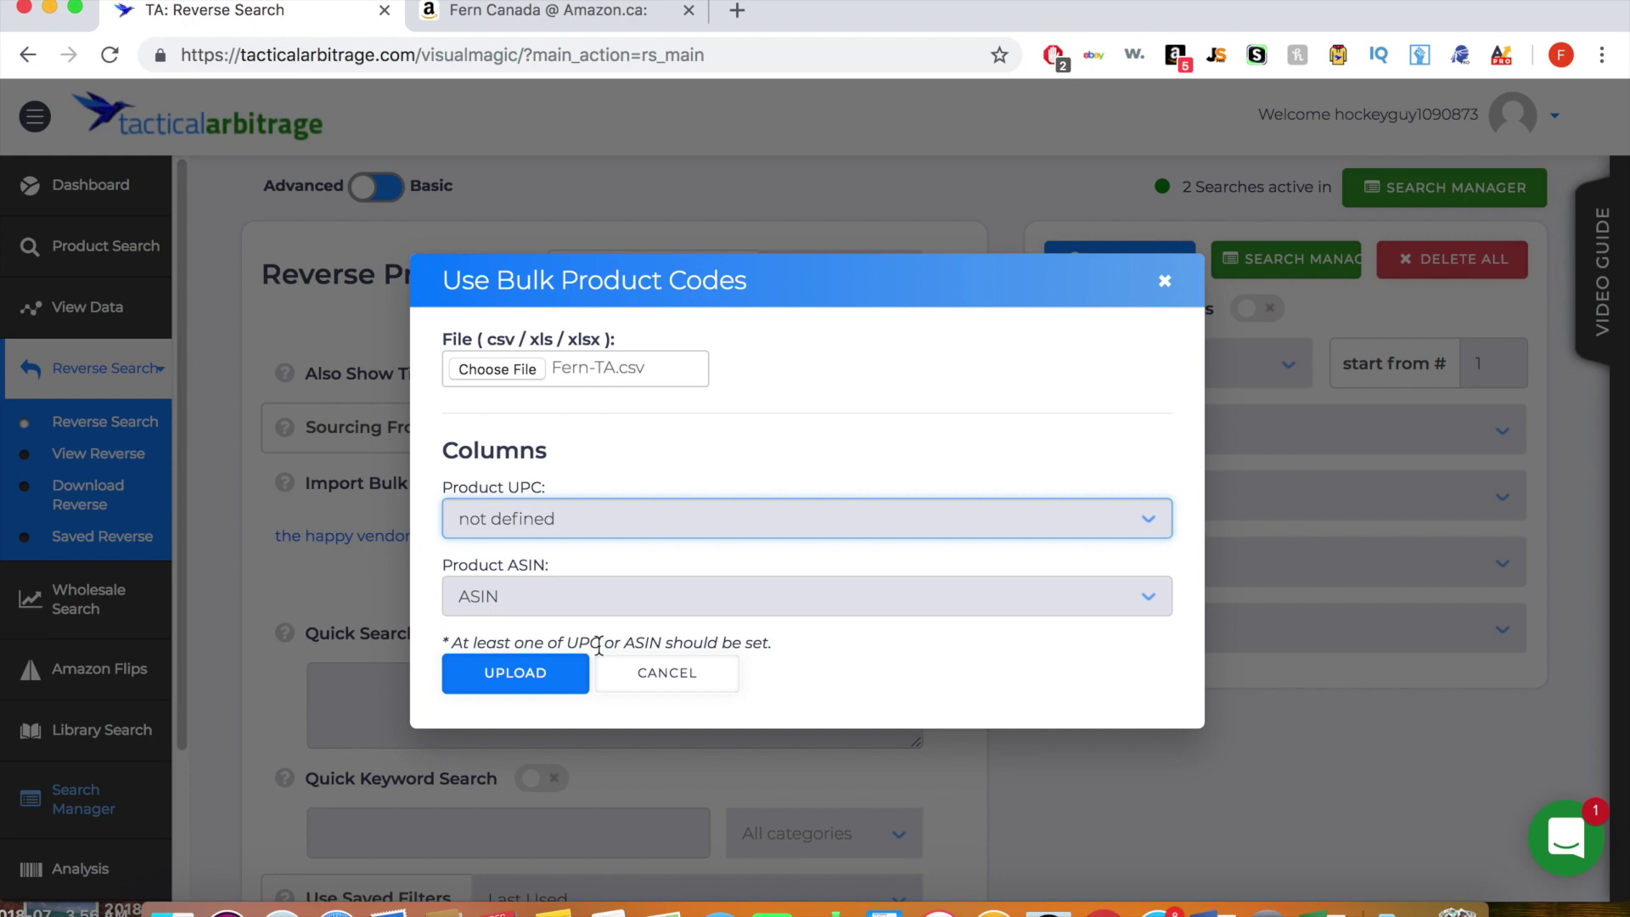
pyautogui.click(528, 684)
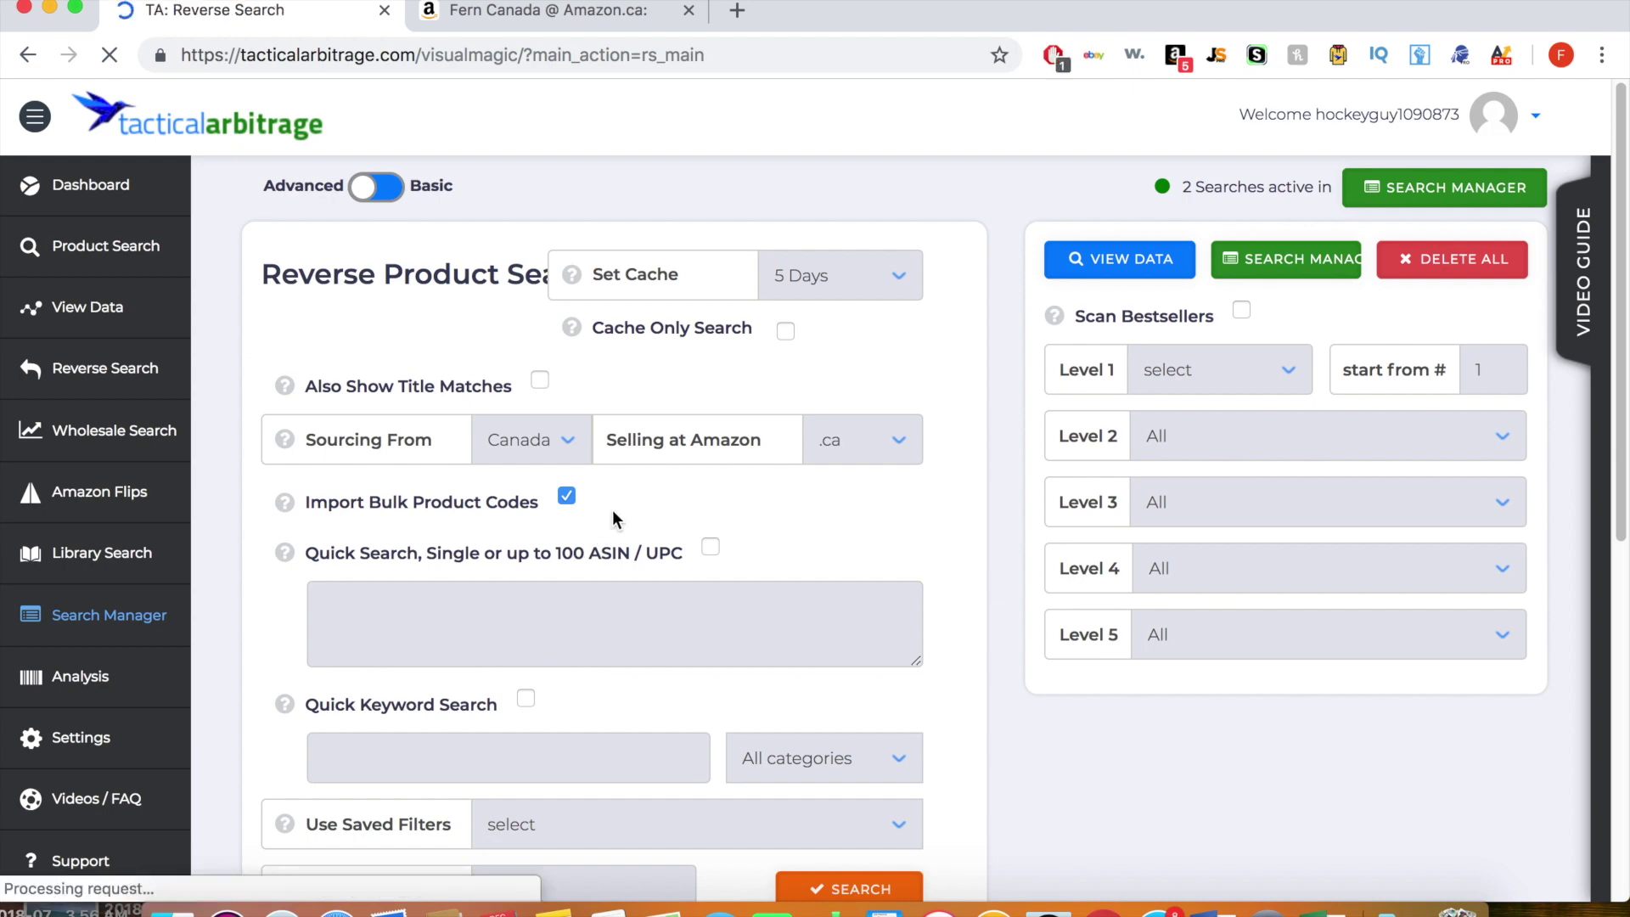
# Step: Examine the Costs / Fees and Profit & ROI filter settings of the reverse search
pyautogui.scroll(-10, 612, 509)
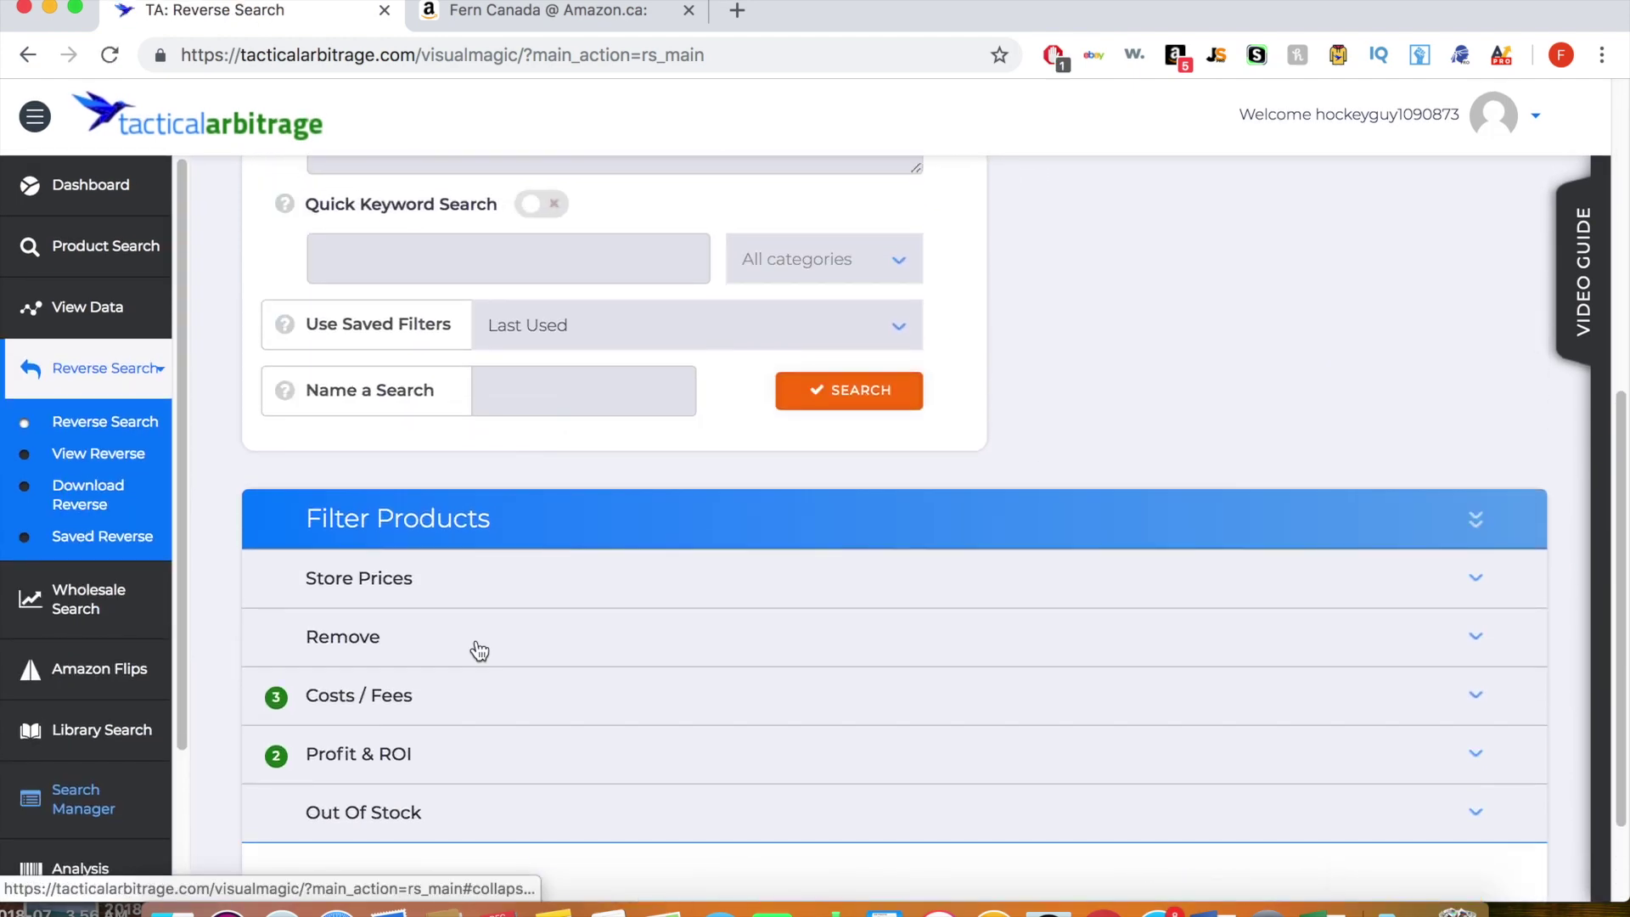
pyautogui.click(462, 714)
pyautogui.scroll(-3, 462, 714)
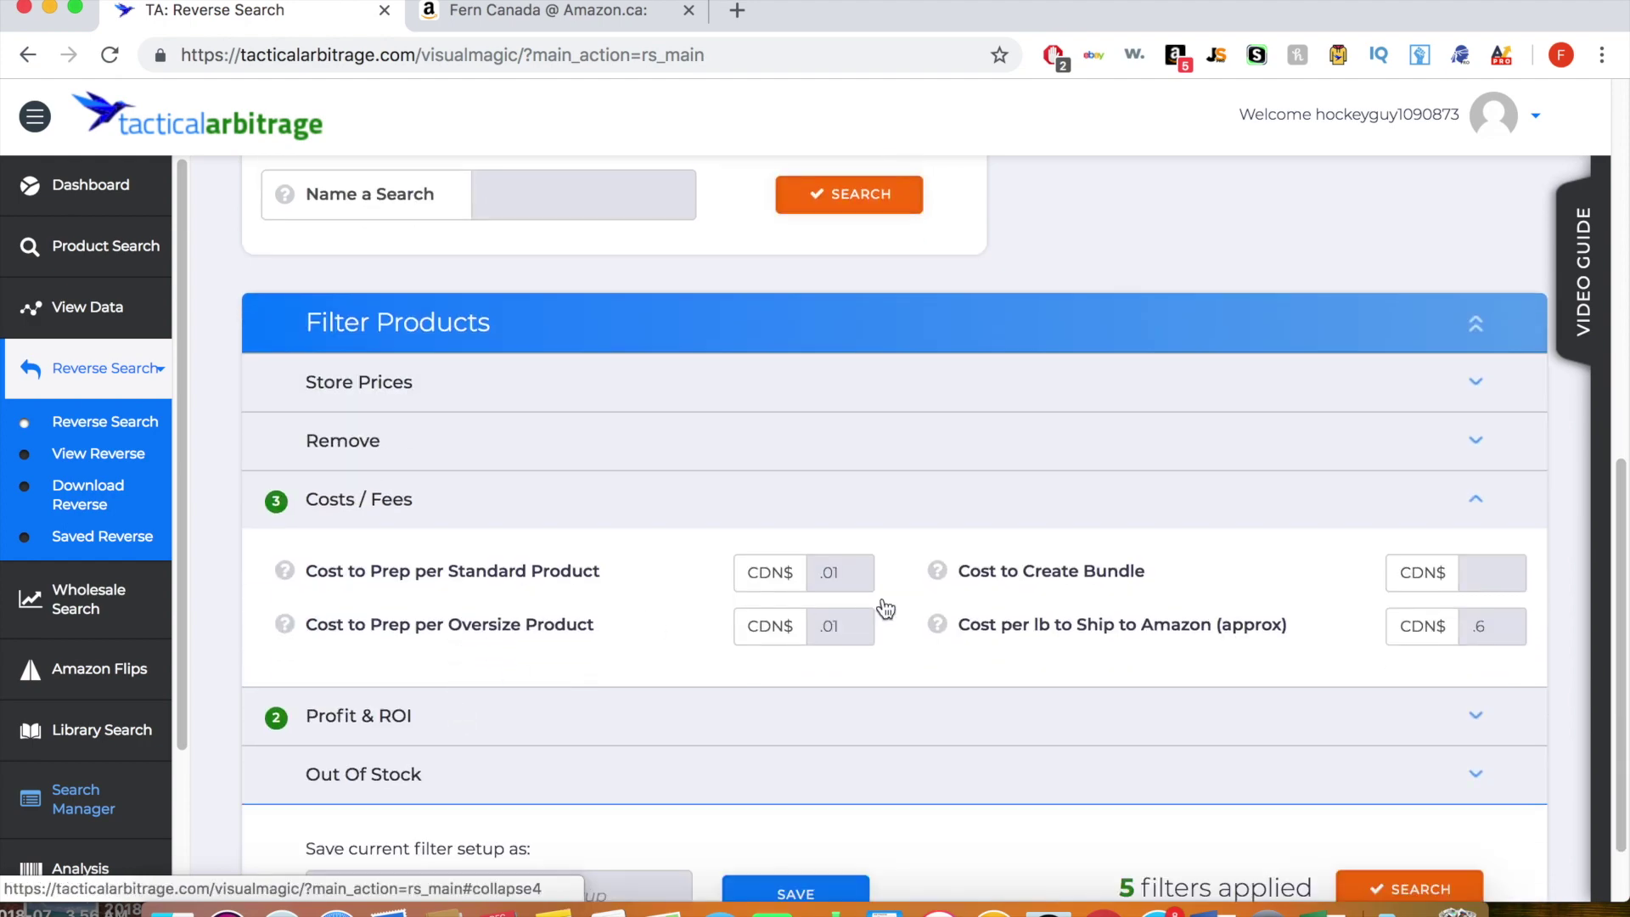
pyautogui.scroll(-2, 1425, 684)
pyautogui.click(728, 636)
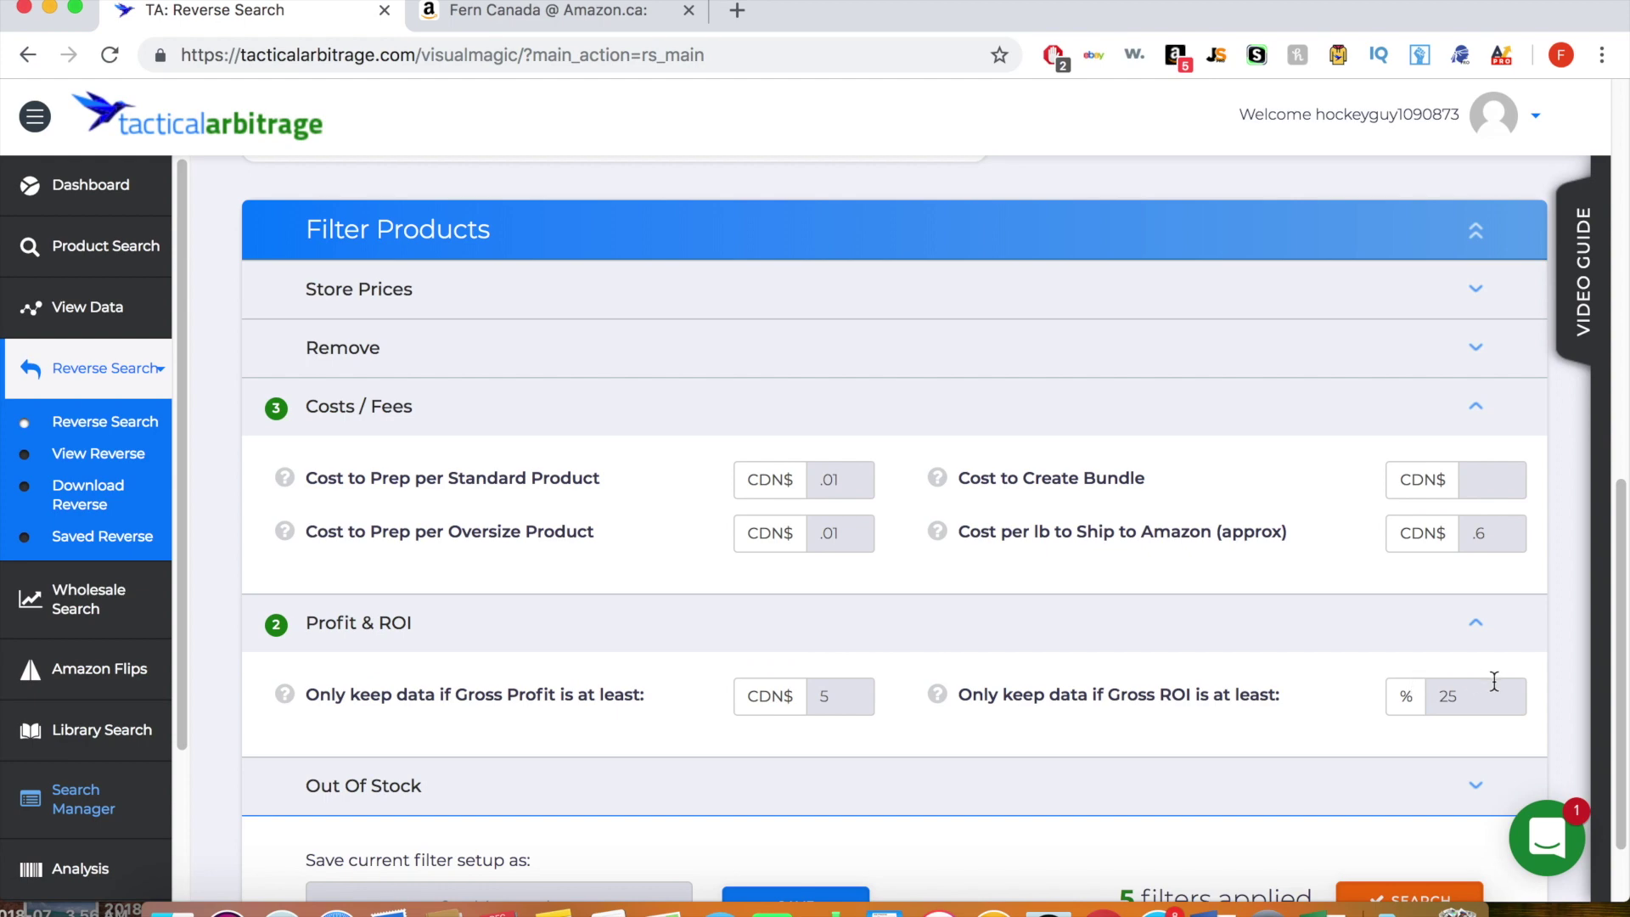
# Step: Start the reverse product search on the uploaded Fern-TA file with the Last Used filters
pyautogui.scroll(10, 1494, 681)
pyautogui.scroll(-3, 938, 755)
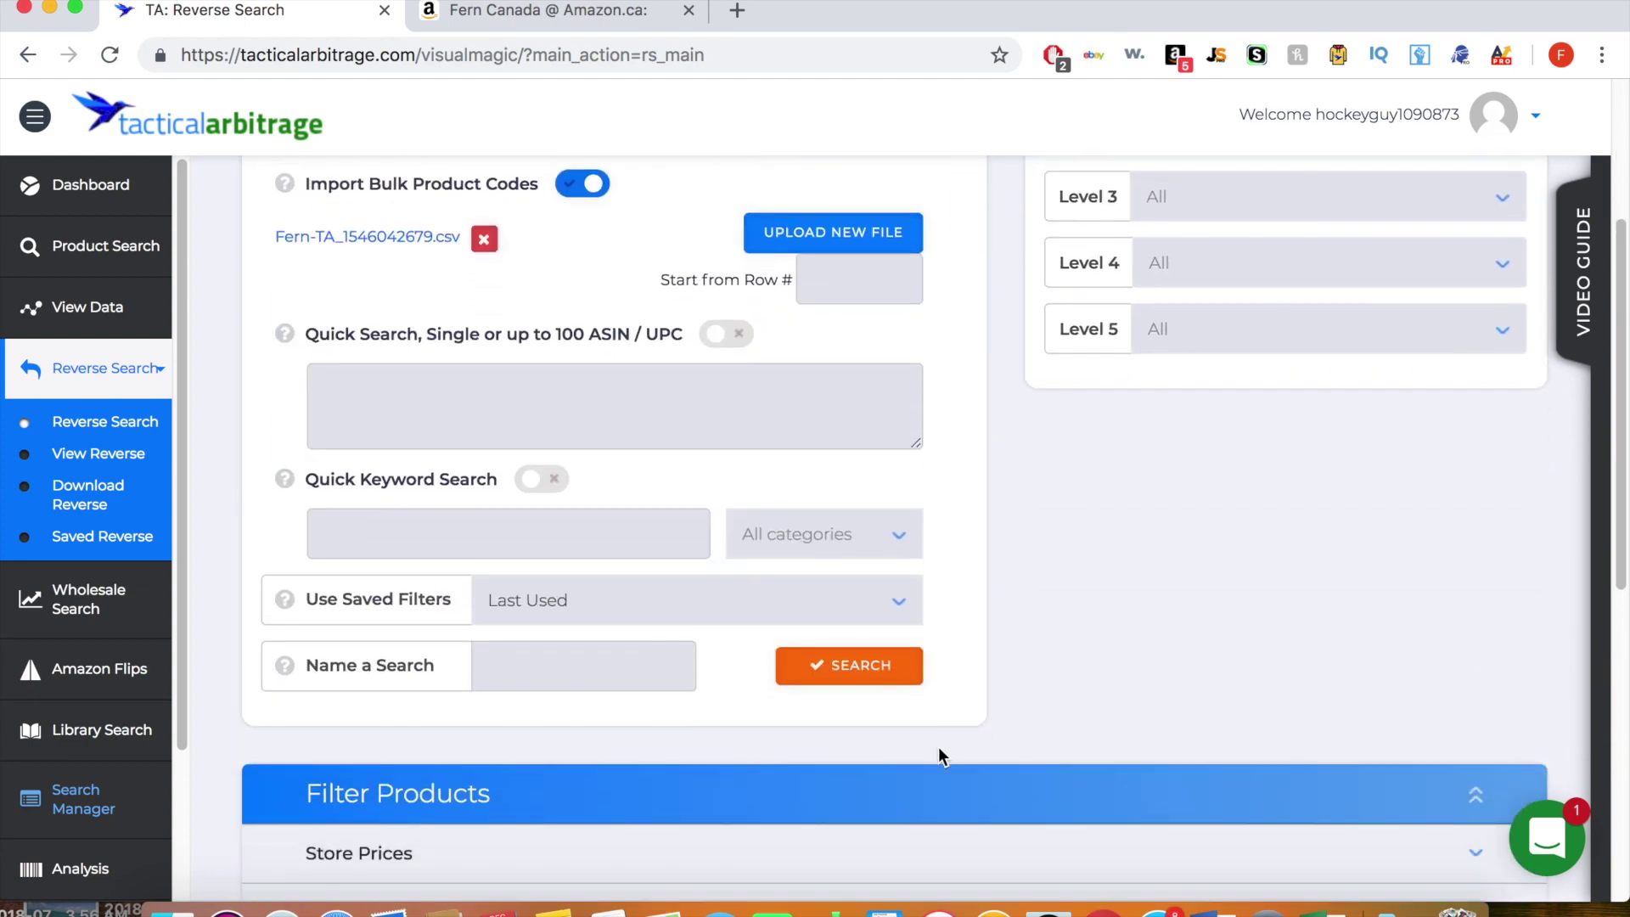
pyautogui.click(874, 688)
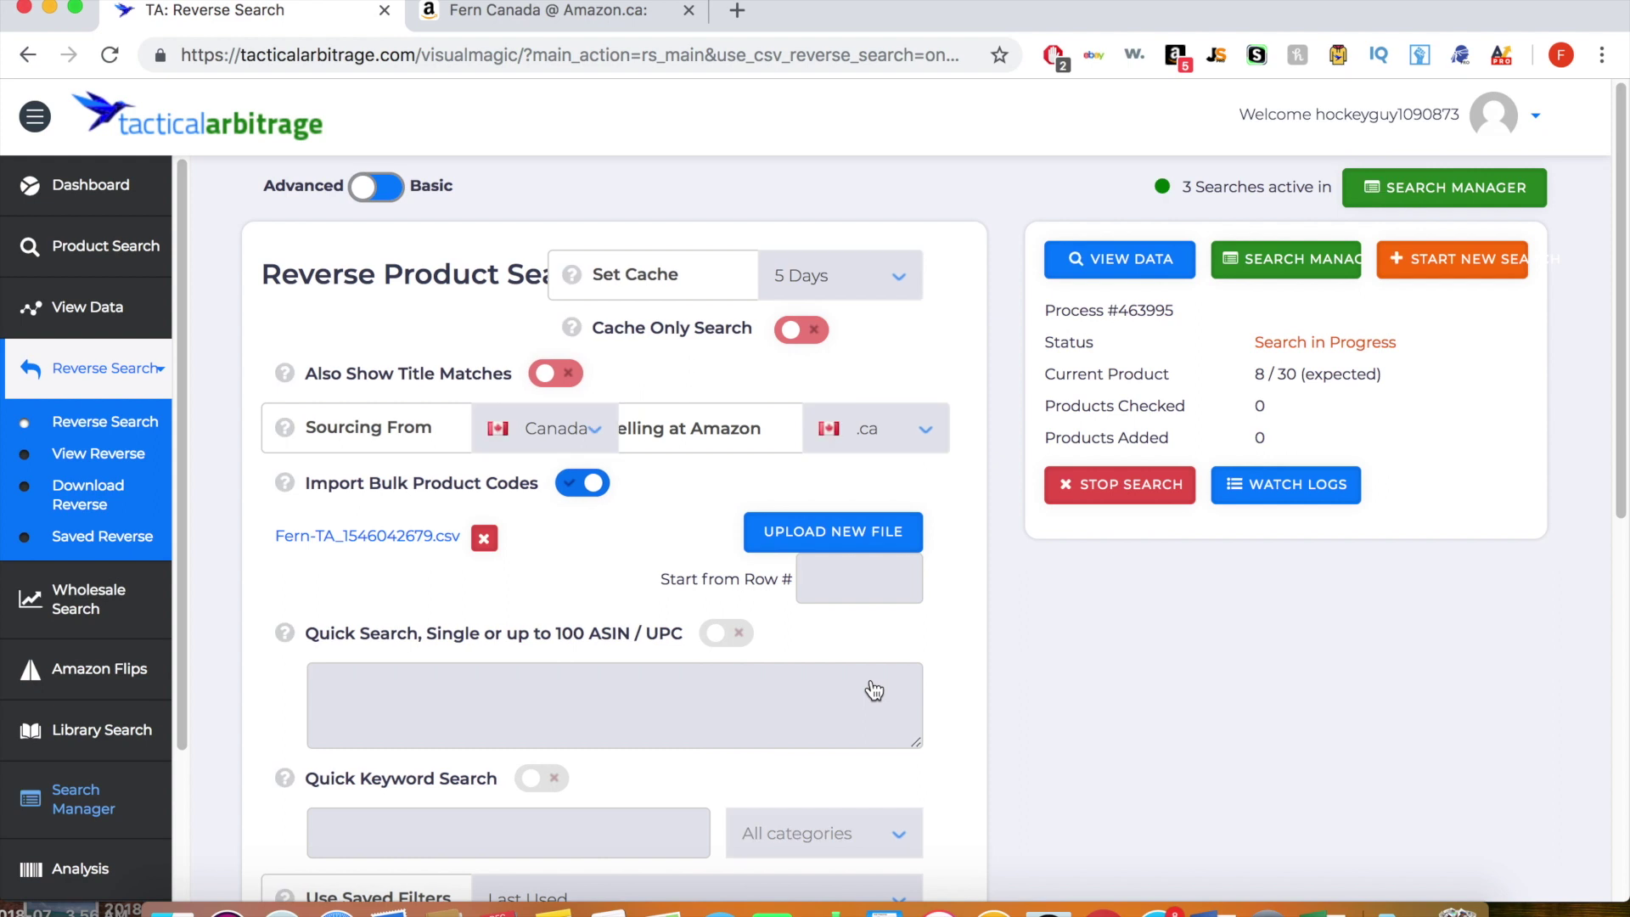
# Step: Switch to the Amazon page, return to the game's new offers and open the storefront of the seller BestDealzCA
pyautogui.click(573, 18)
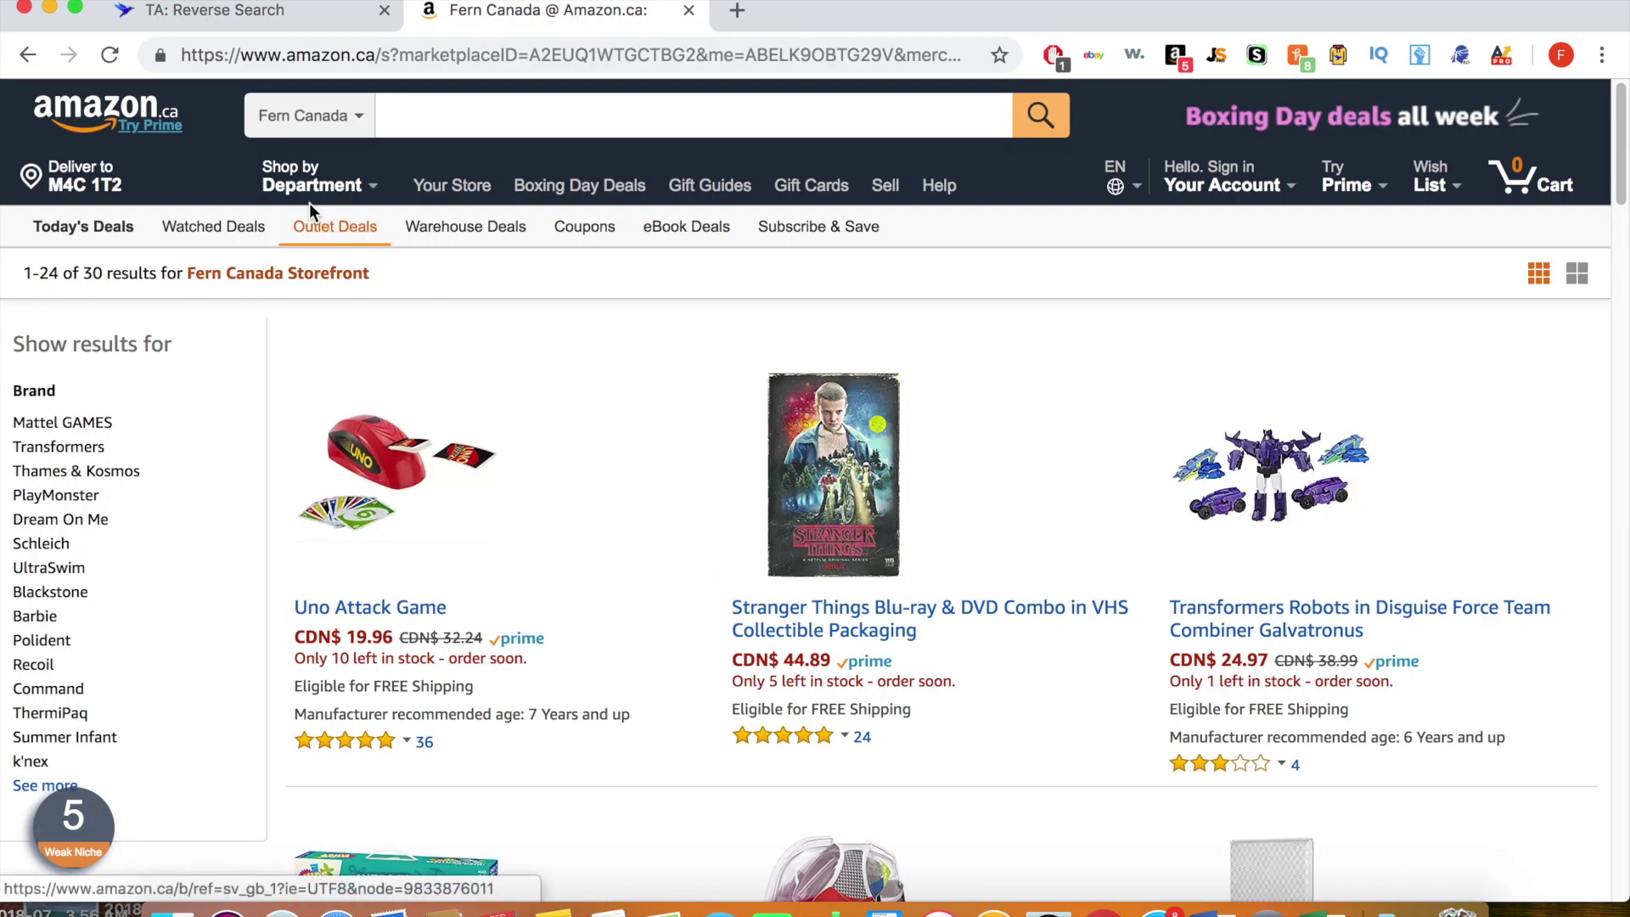
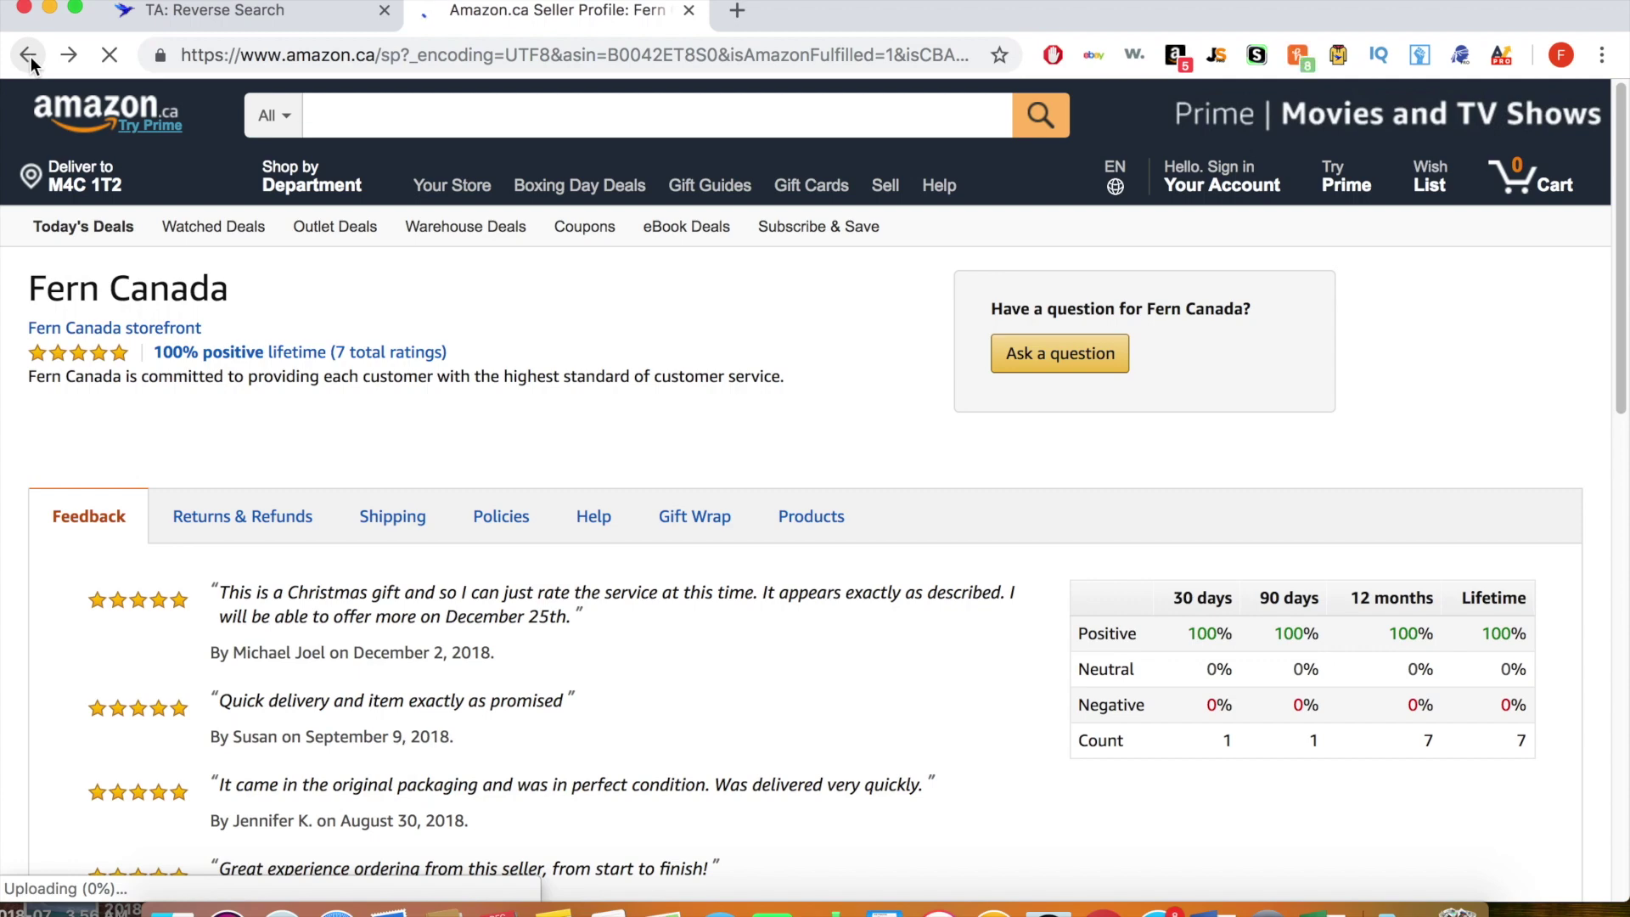
pyautogui.click(30, 56)
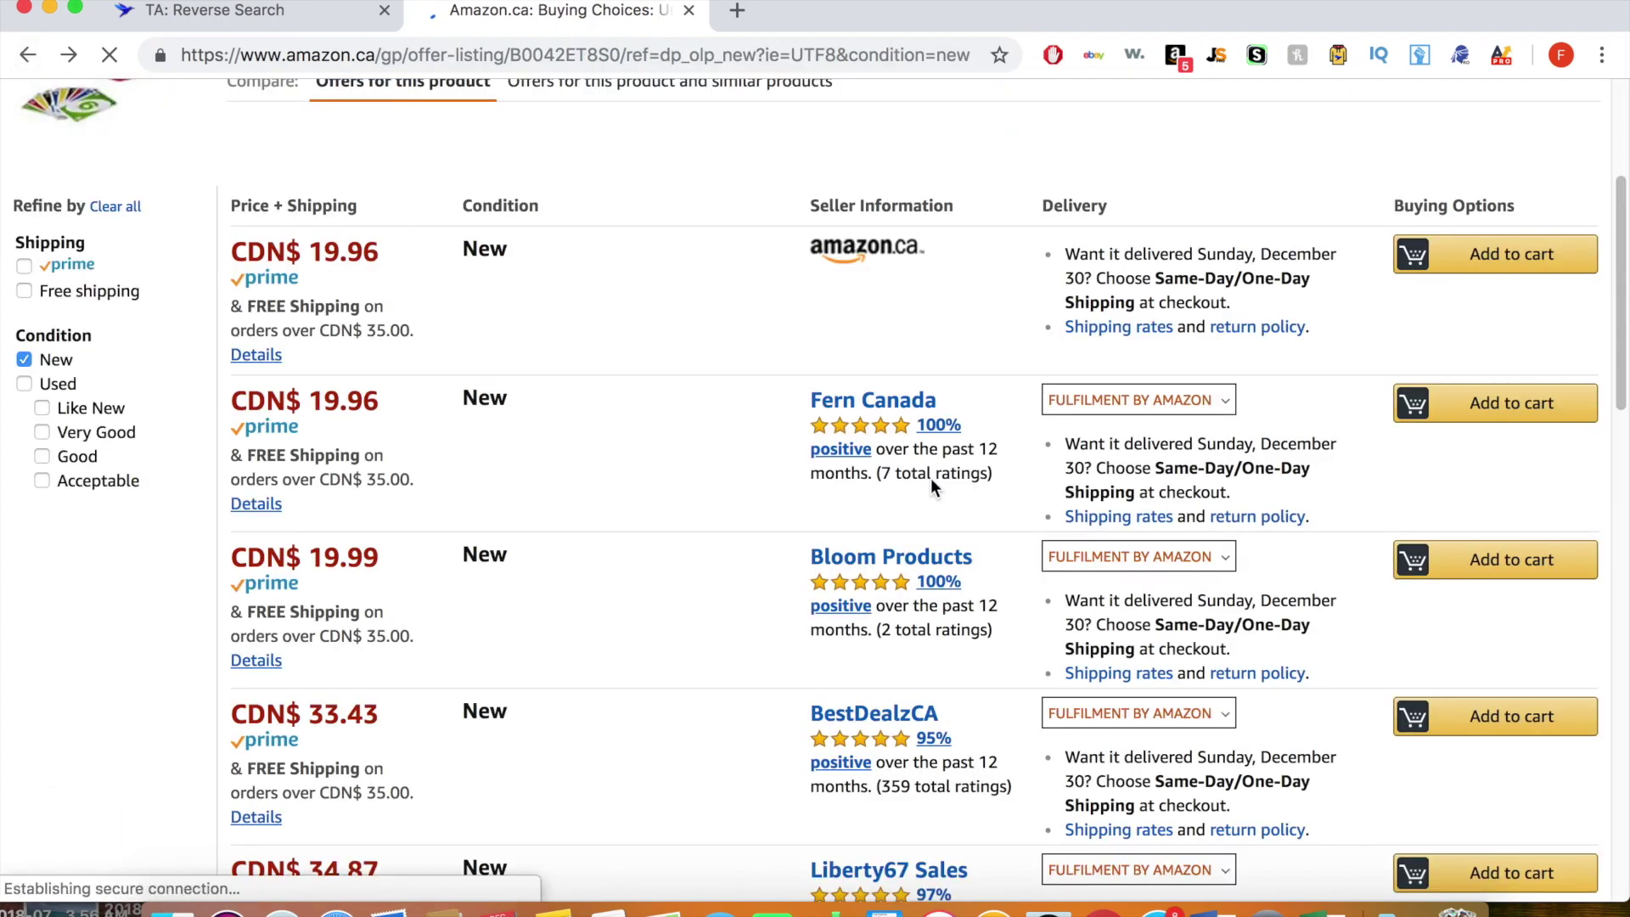
pyautogui.scroll(-1, 931, 480)
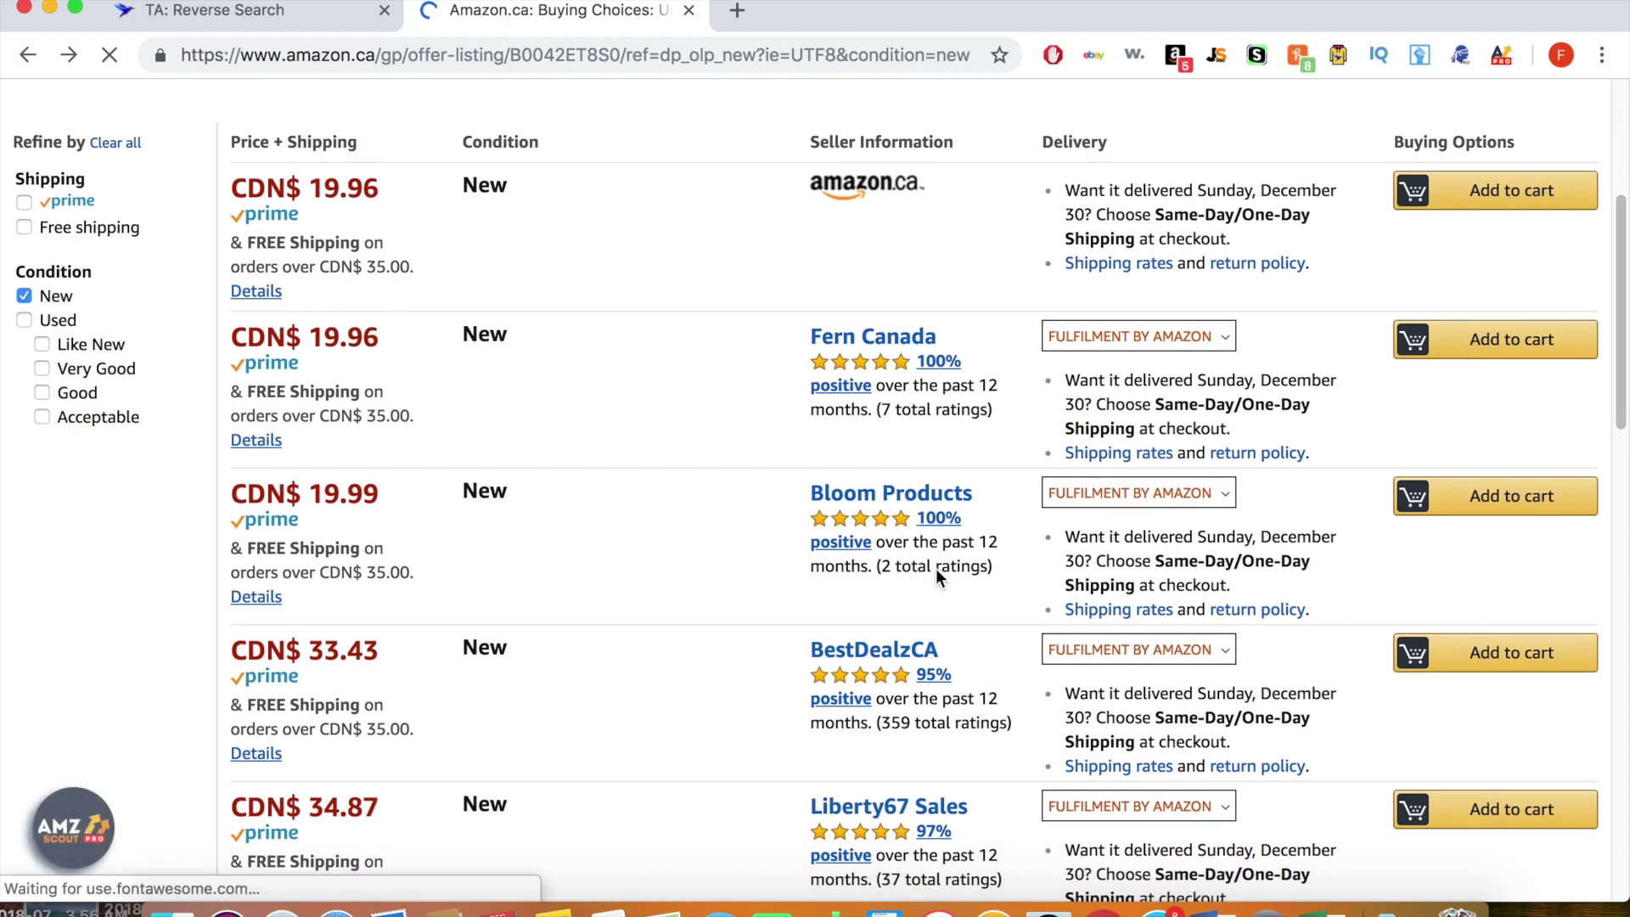
pyautogui.scroll(-4, 907, 573)
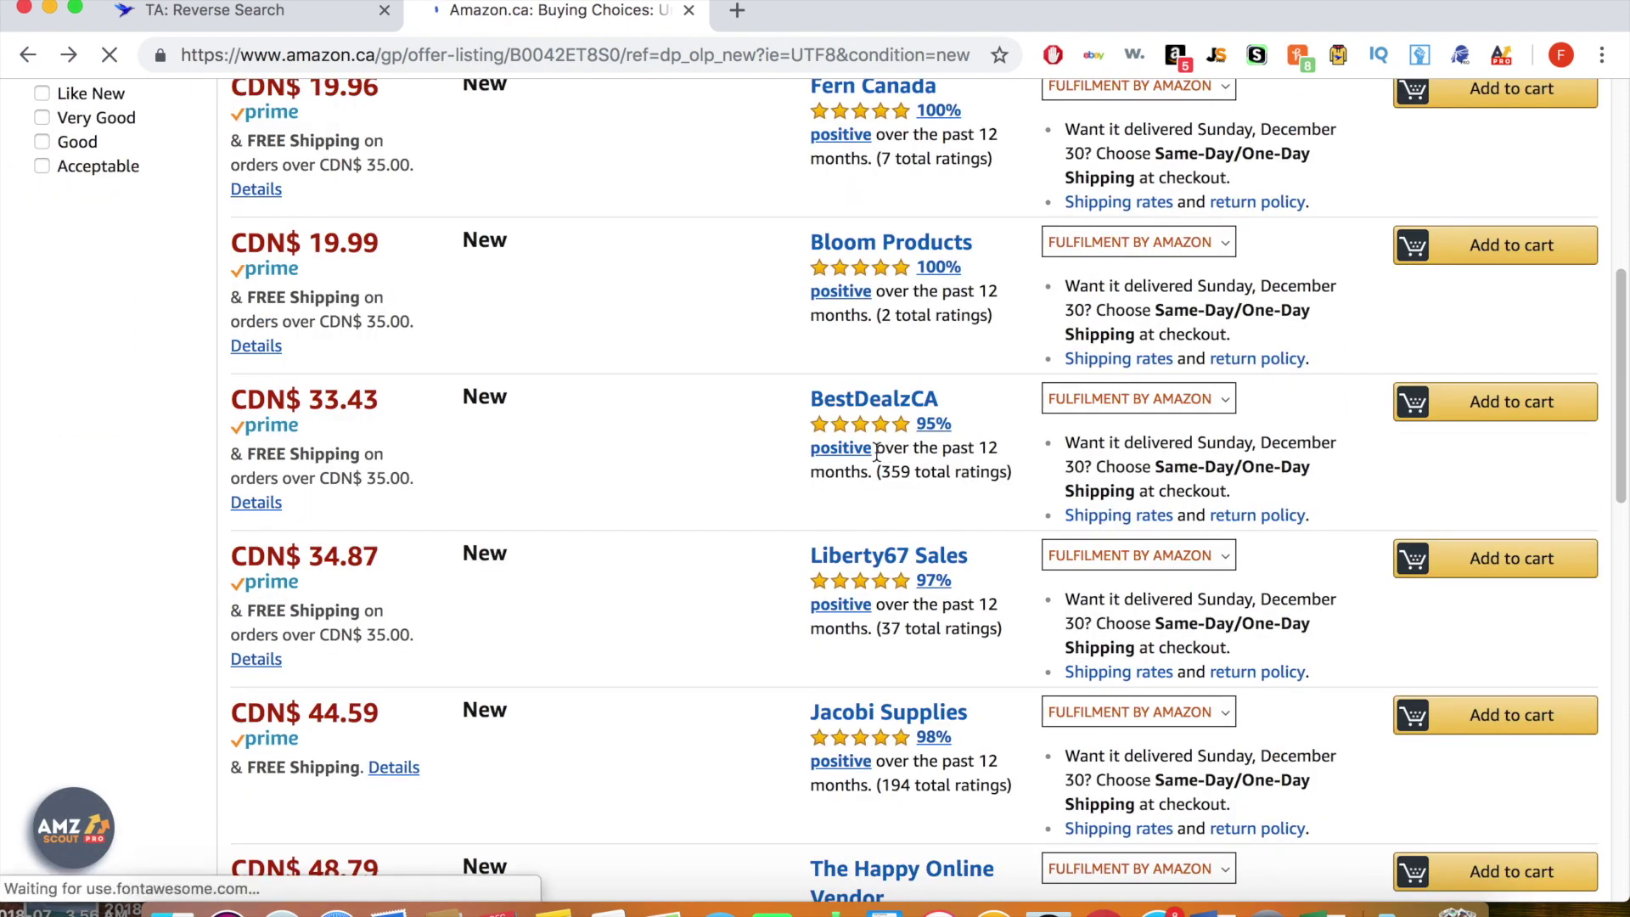
pyautogui.click(884, 404)
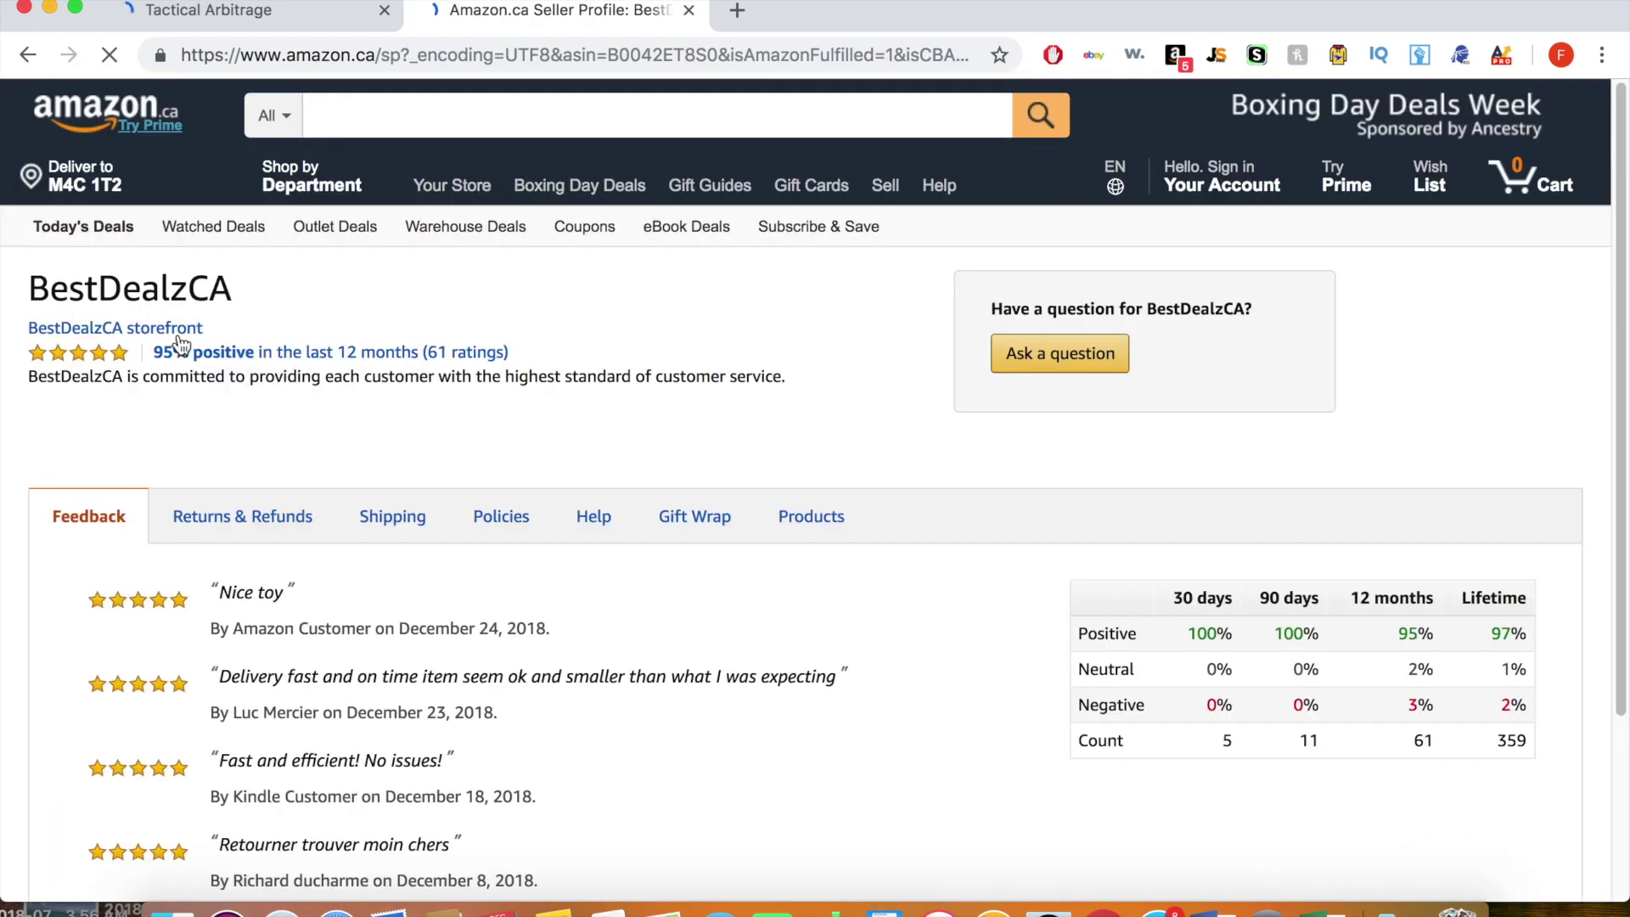
pyautogui.click(169, 331)
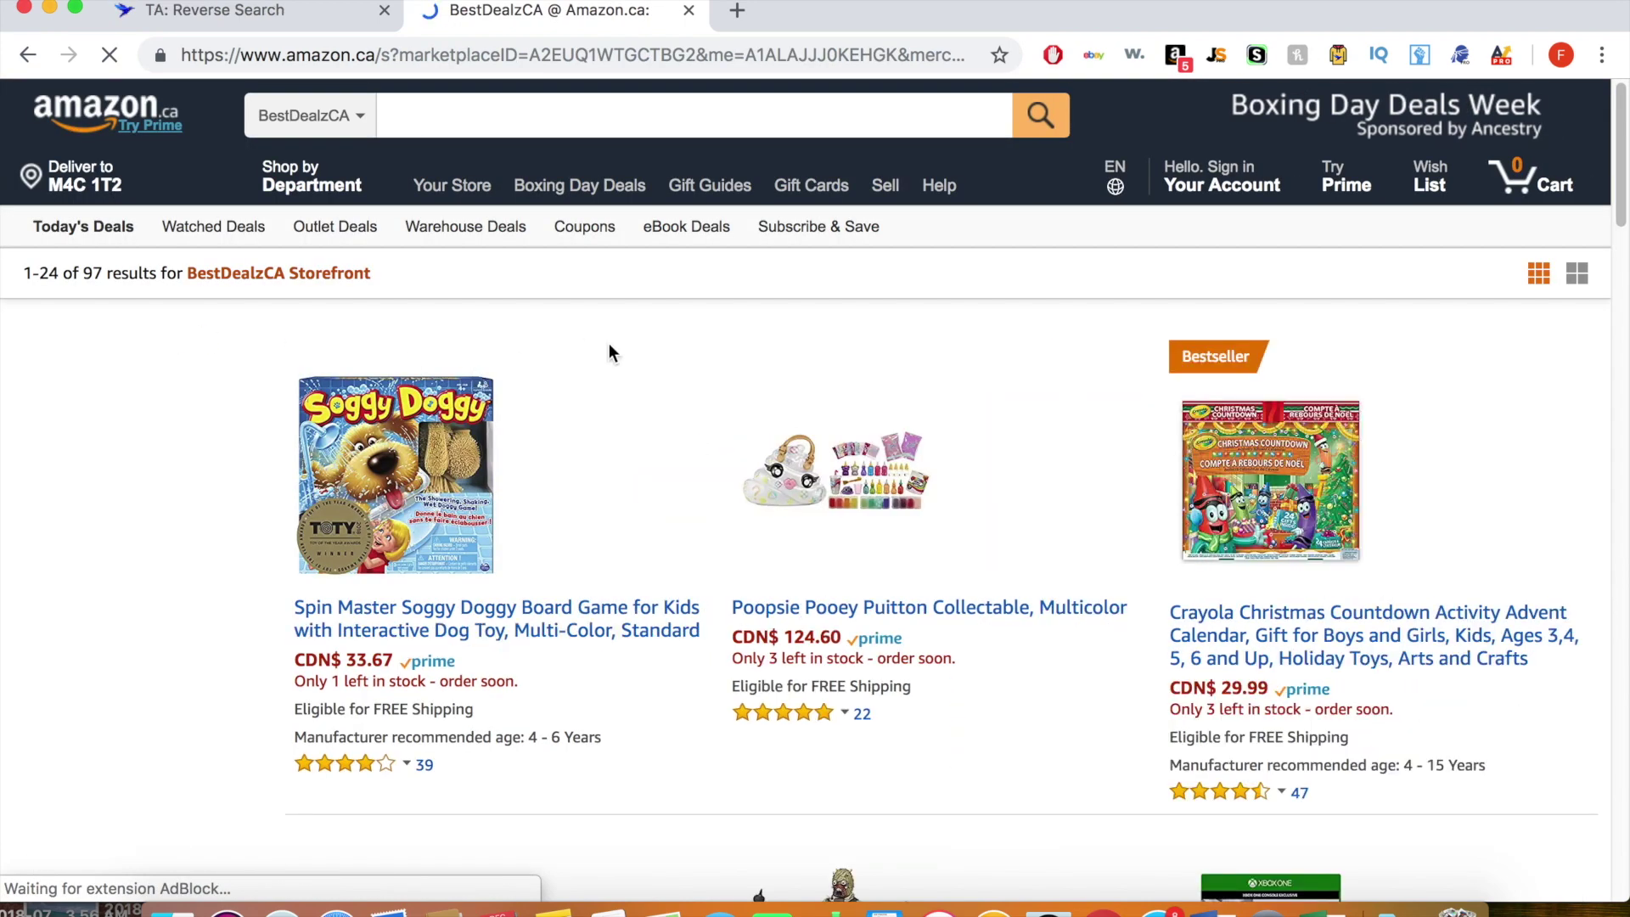
# Step: Extract all ASINs from the BestDealzCA storefront with StoreFront Stalker PRO and save them in TA format only with the filename BestDealz
pyautogui.rightClick(1460, 62)
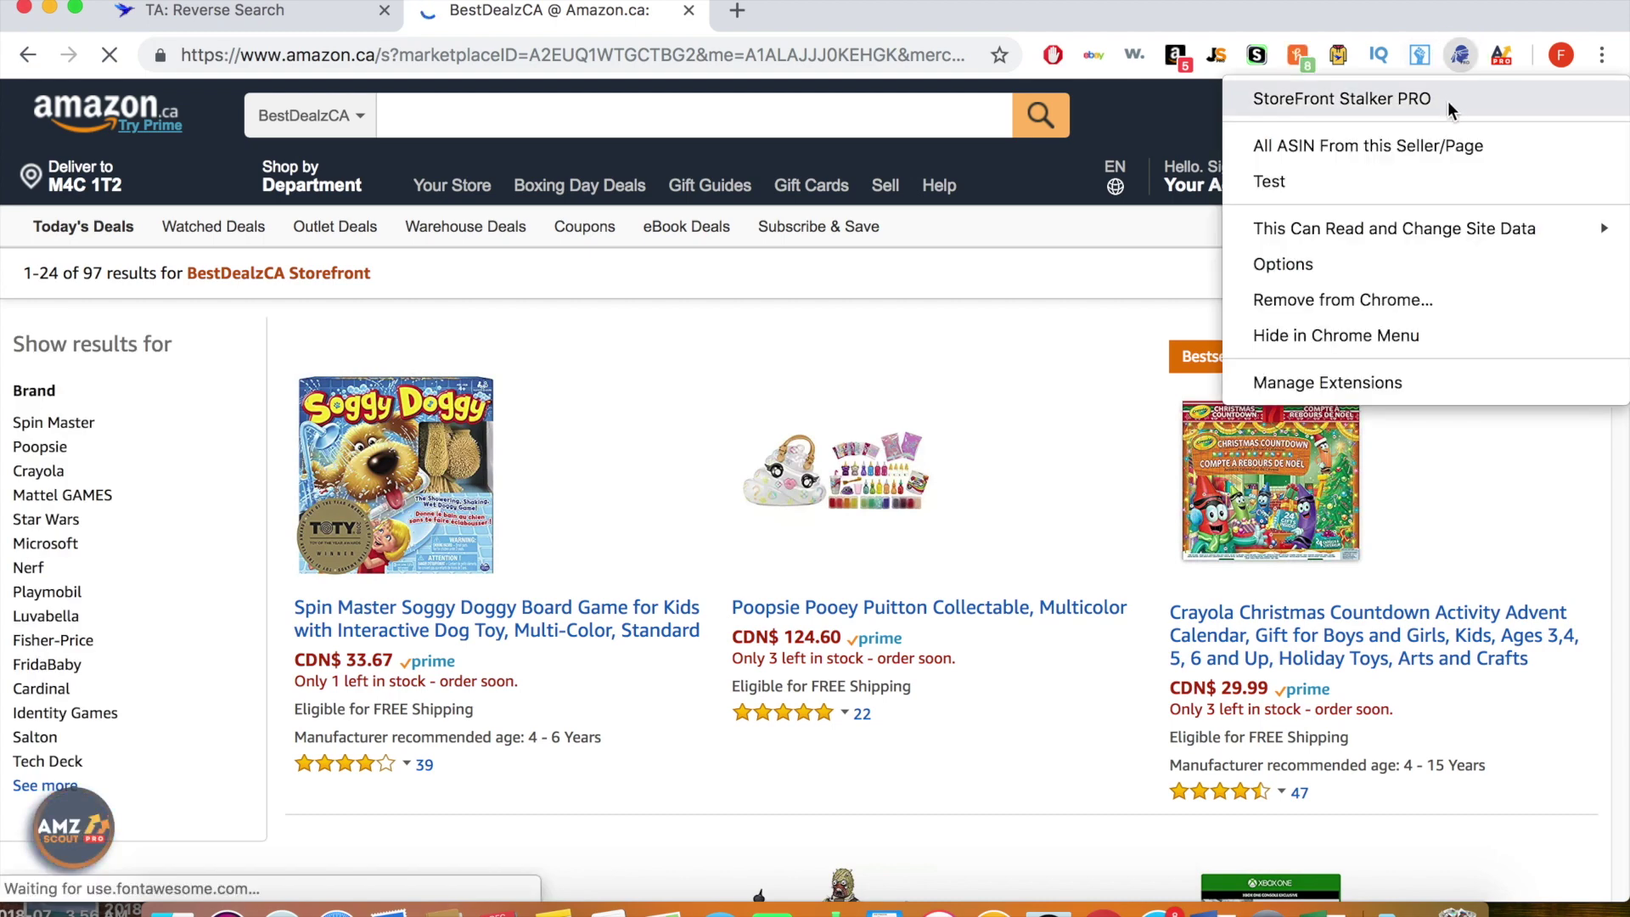
pyautogui.click(1438, 146)
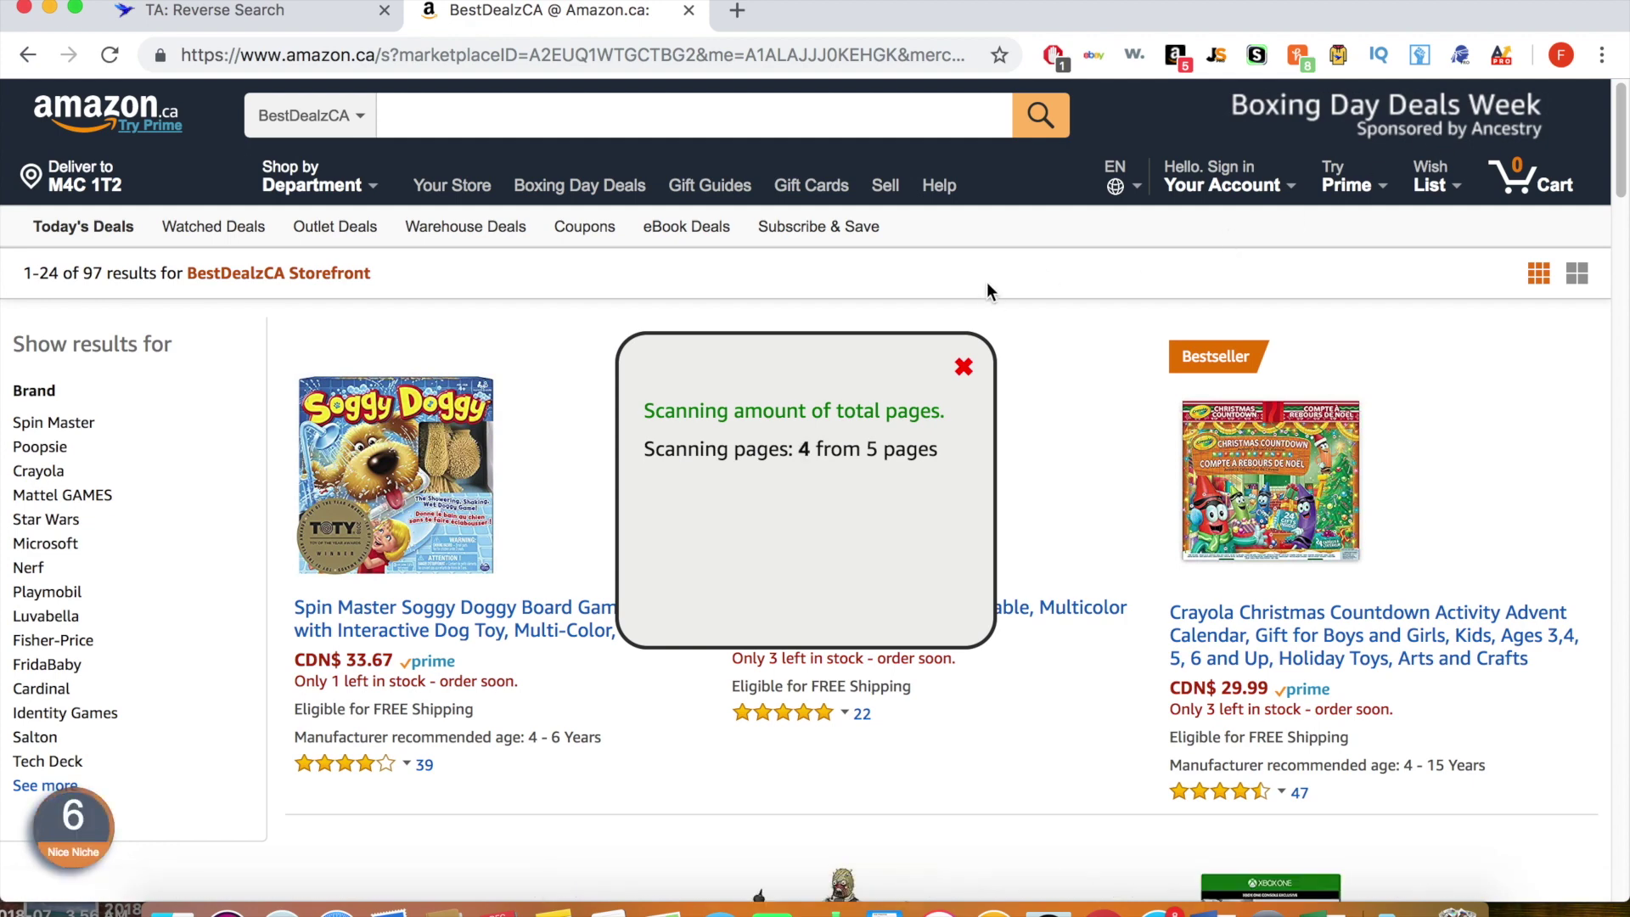
pyautogui.click(710, 521)
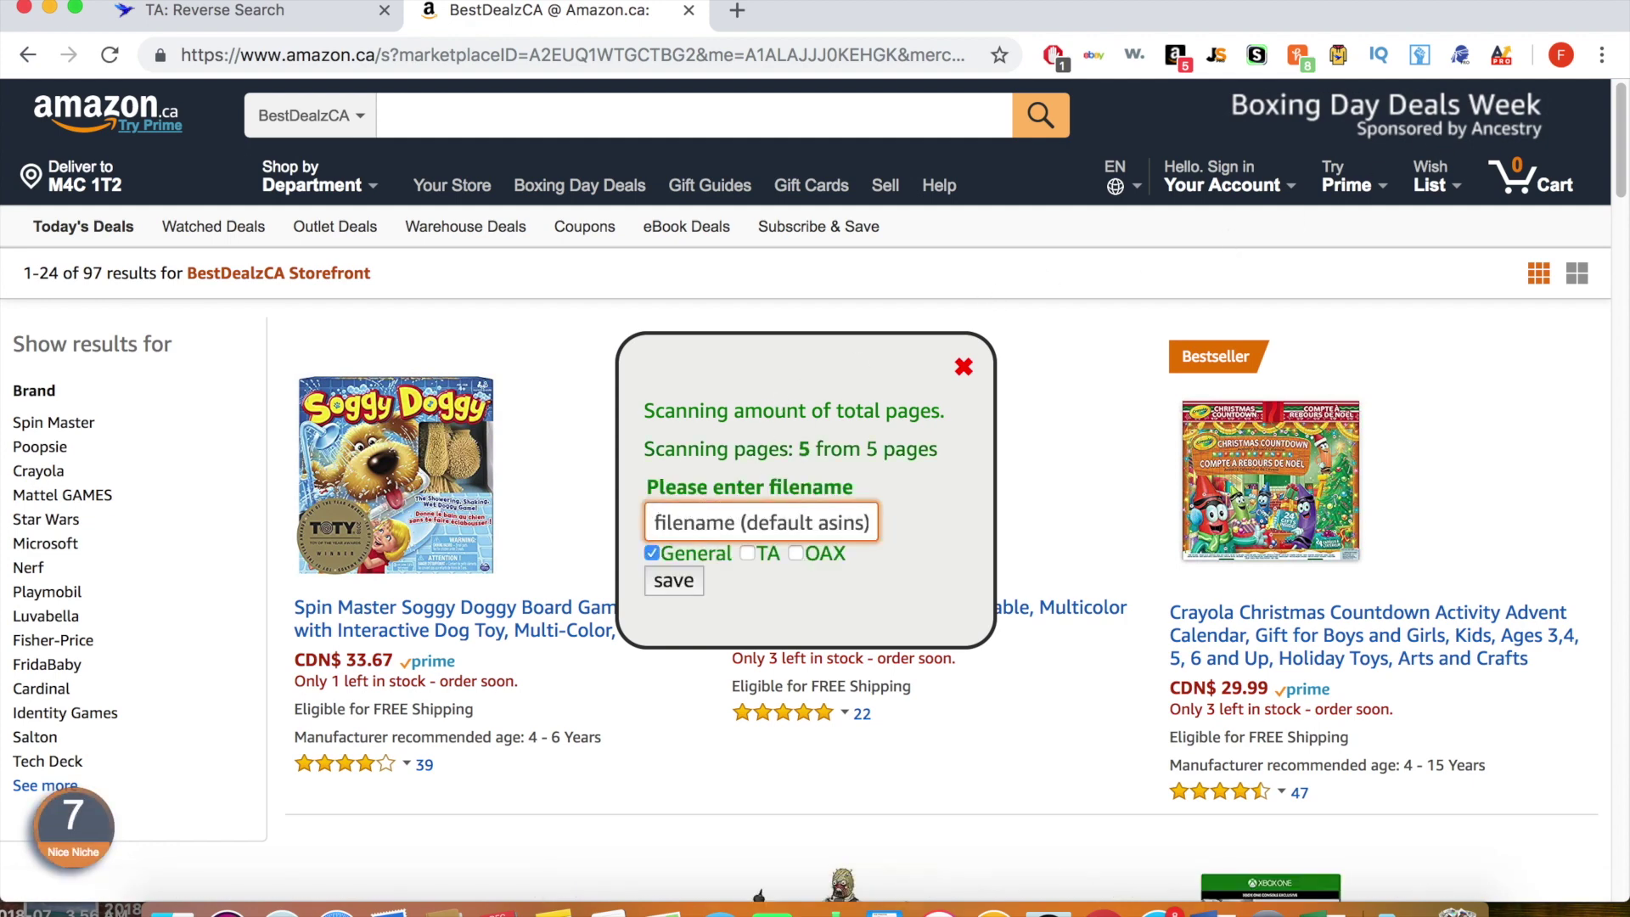
pyautogui.write('BestDealz')
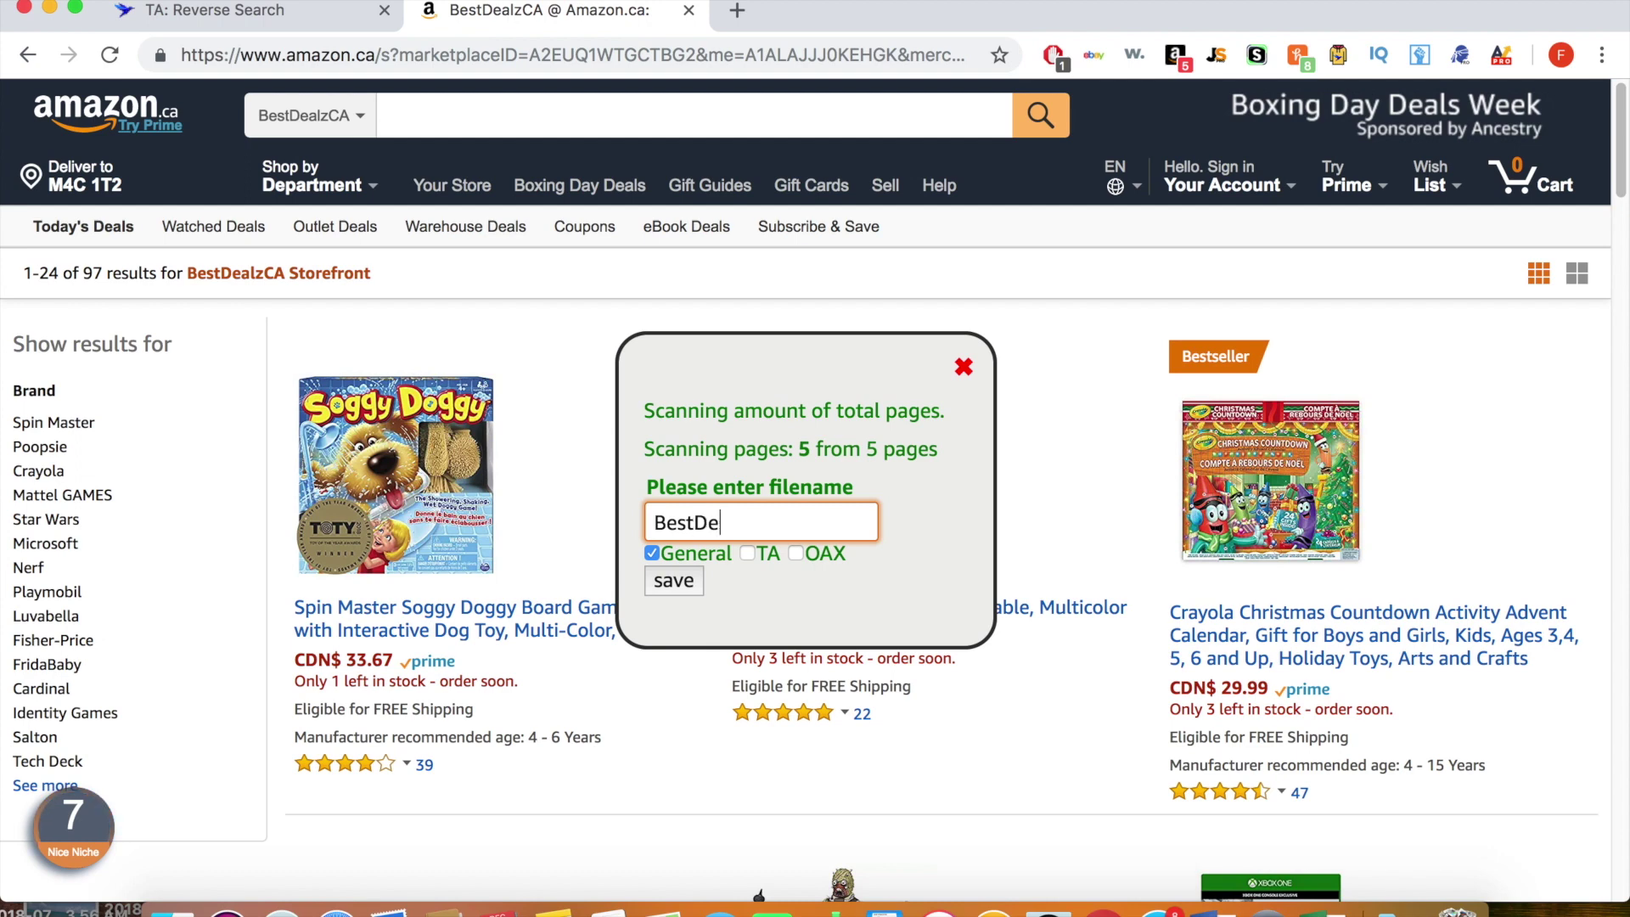
pyautogui.click(651, 554)
pyautogui.click(747, 553)
pyautogui.click(673, 582)
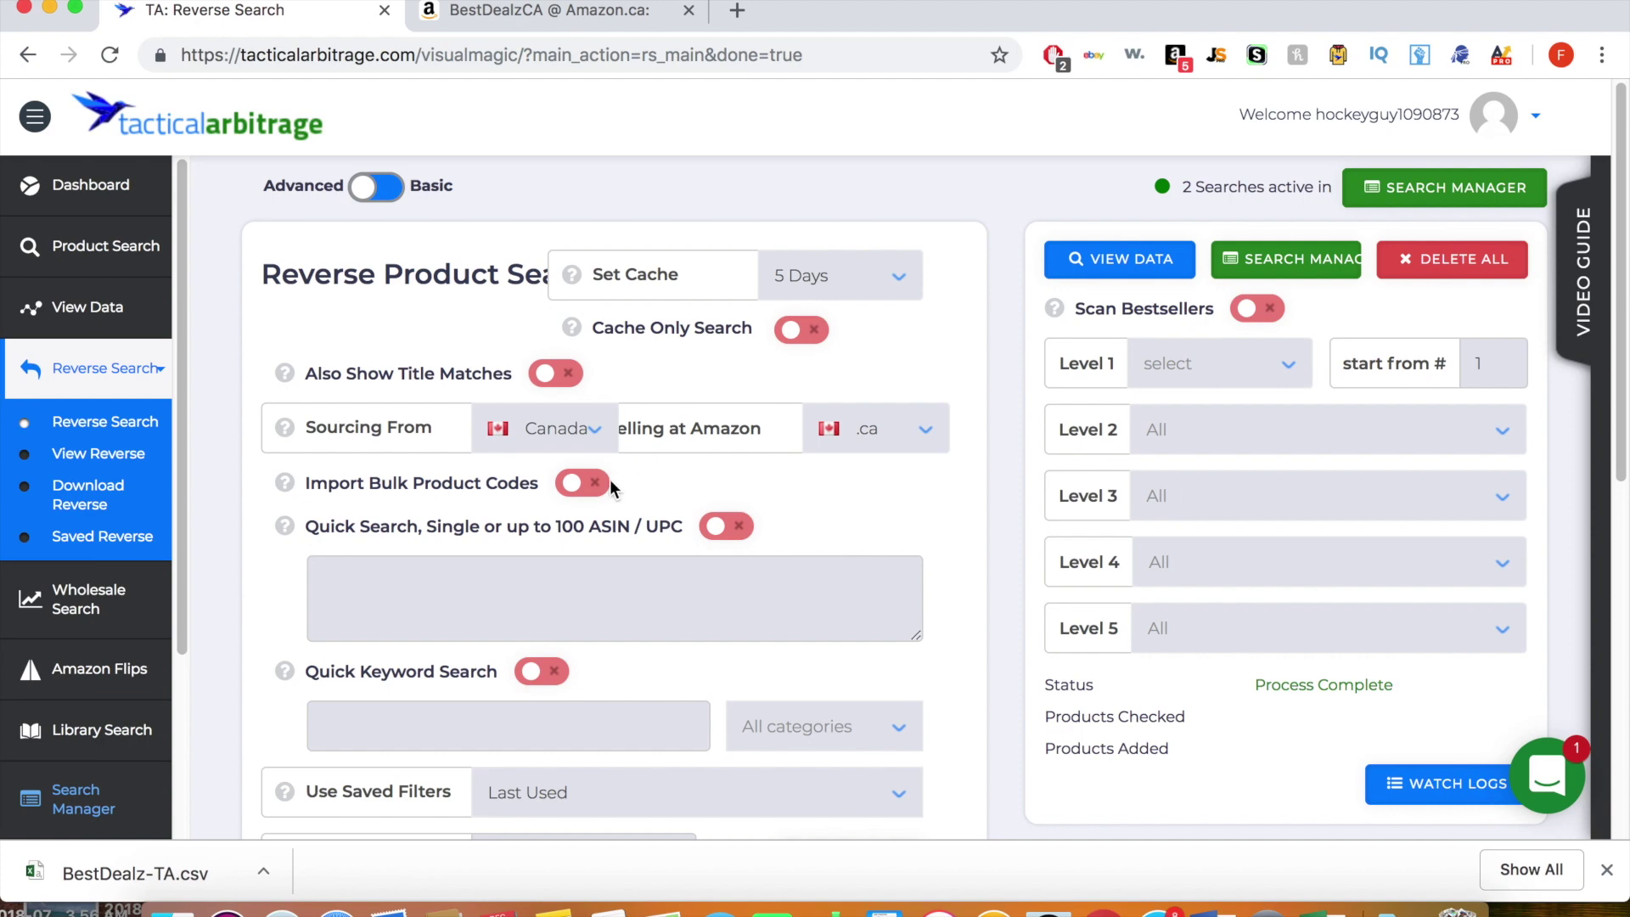
# Step: Switch to Tactical Arbitrage, enable Import Bulk Product Codes and submit BestDealz-TA.csv as a new file
pyautogui.click(593, 490)
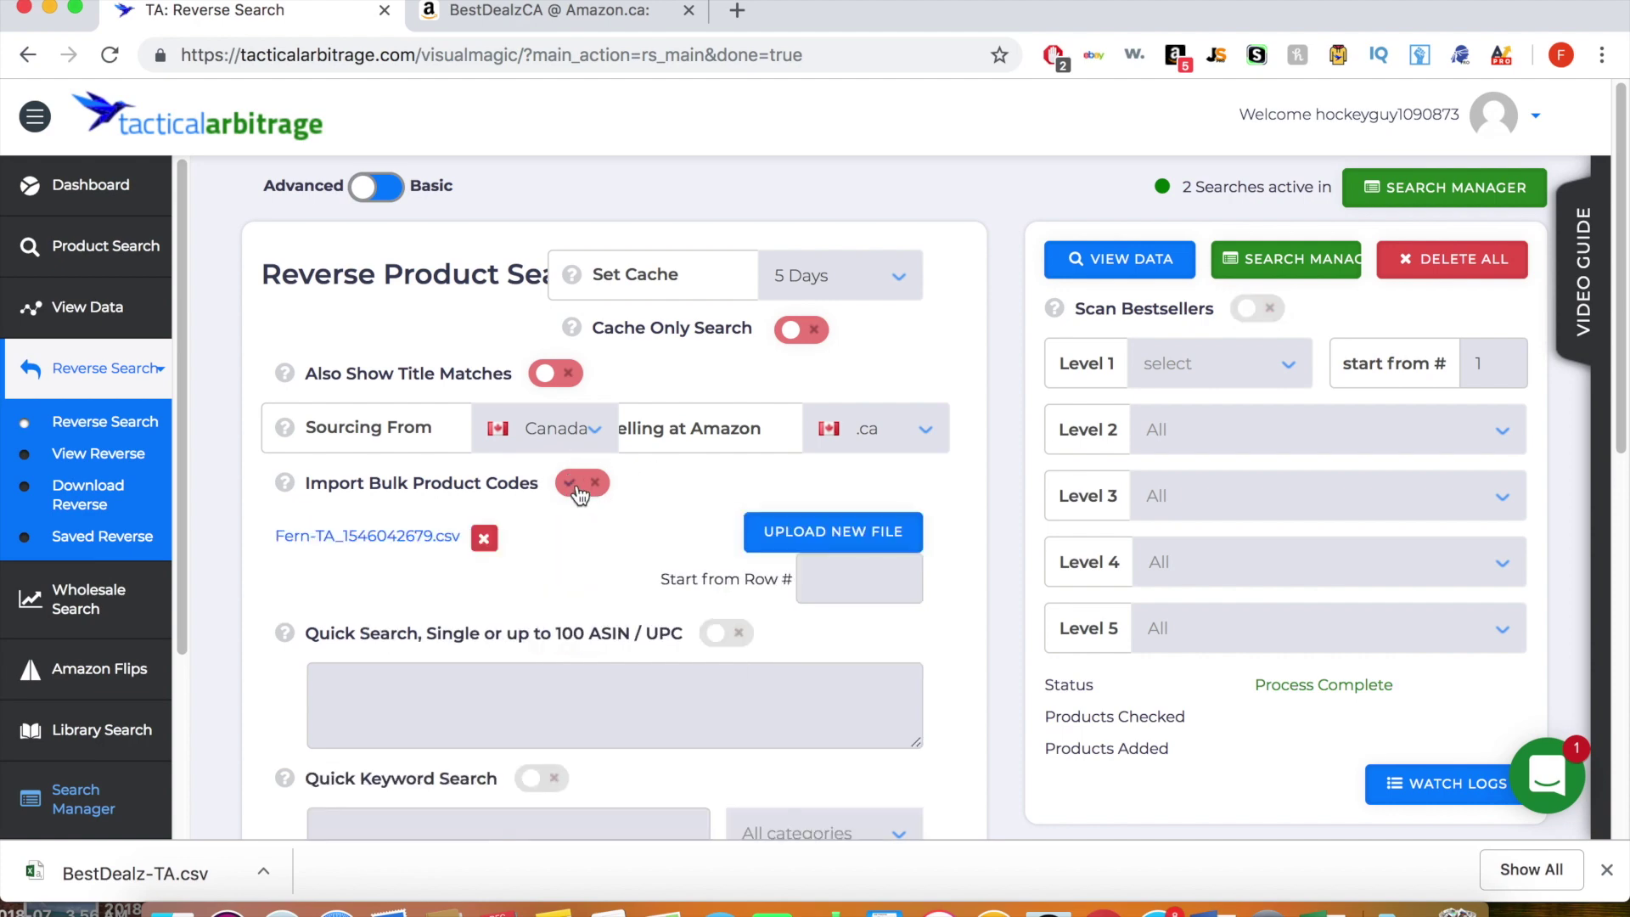
pyautogui.click(799, 537)
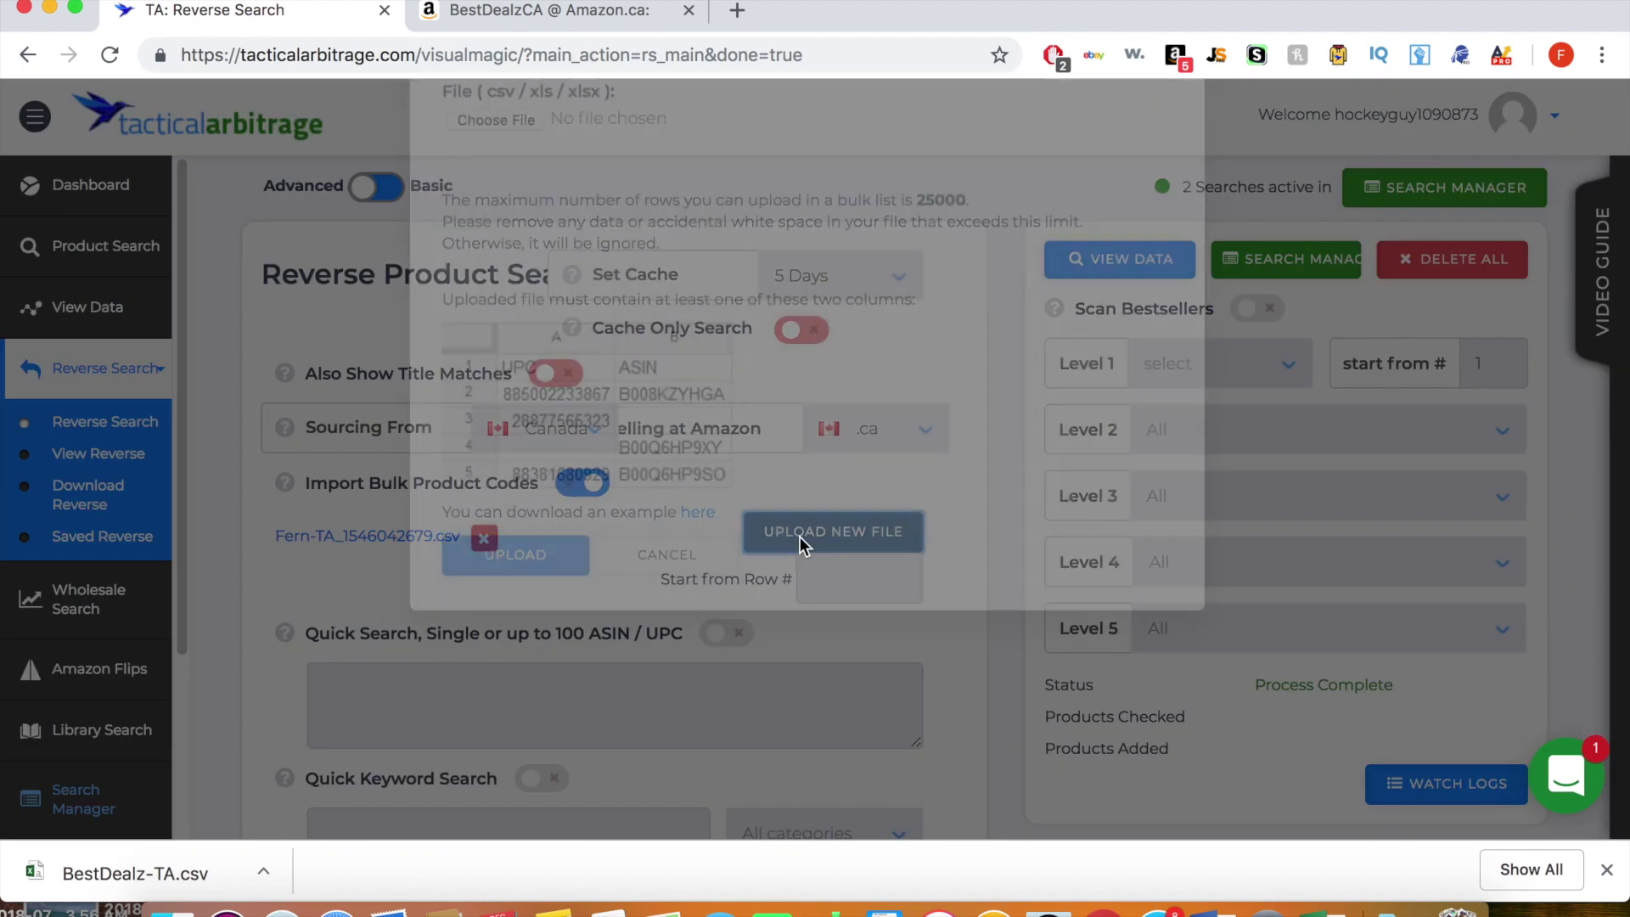
pyautogui.click(515, 272)
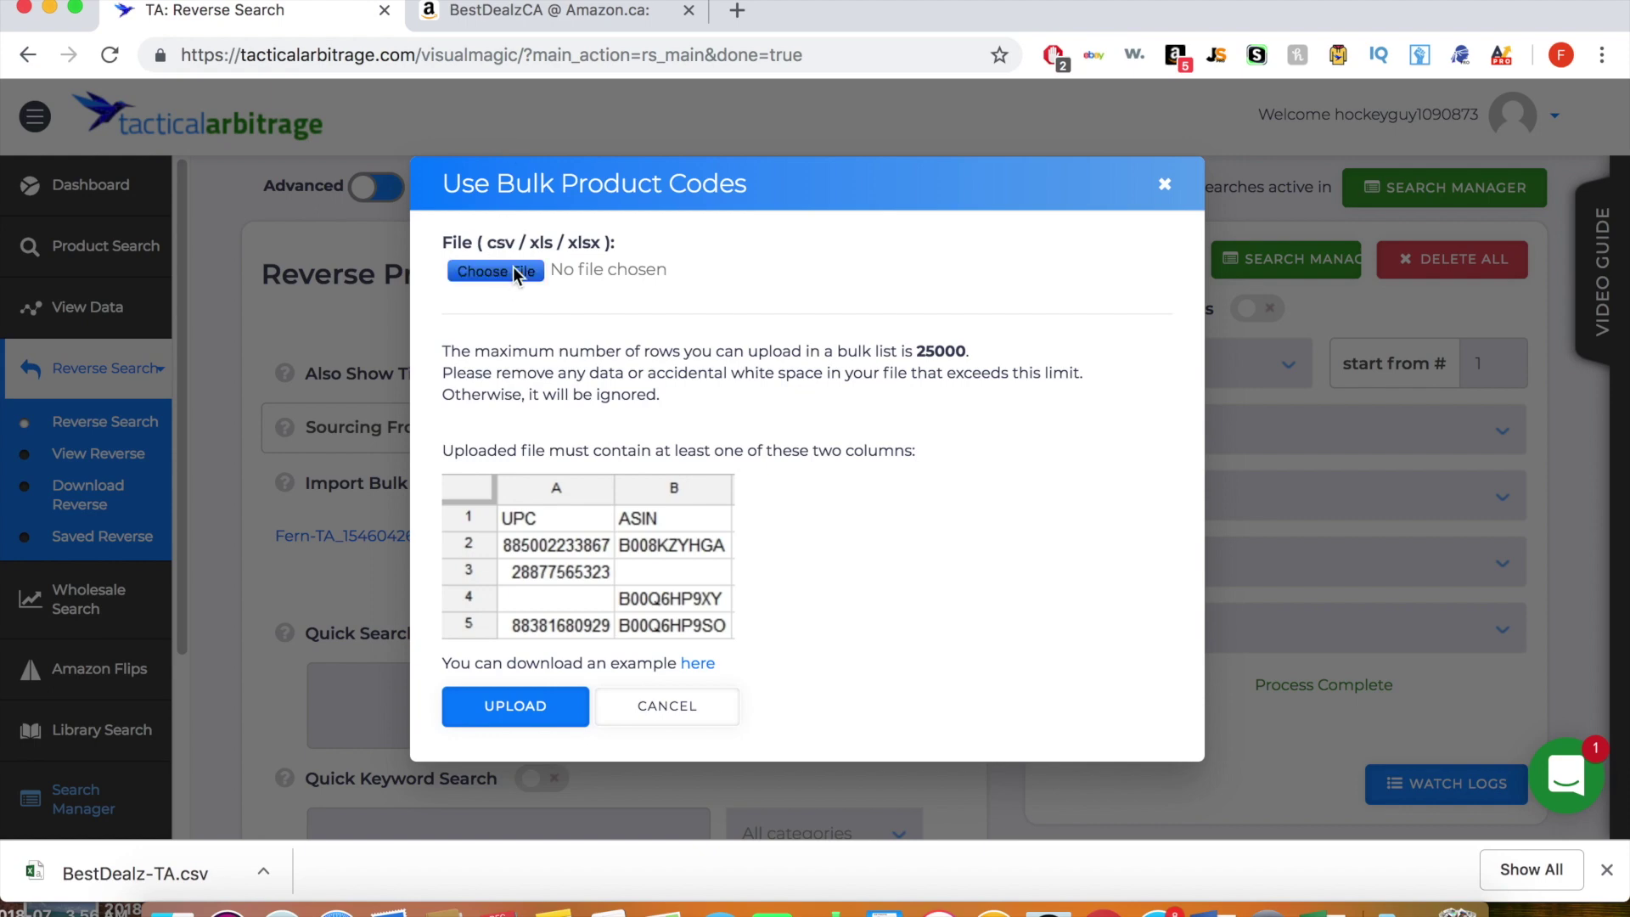
pyautogui.doubleClick(659, 166)
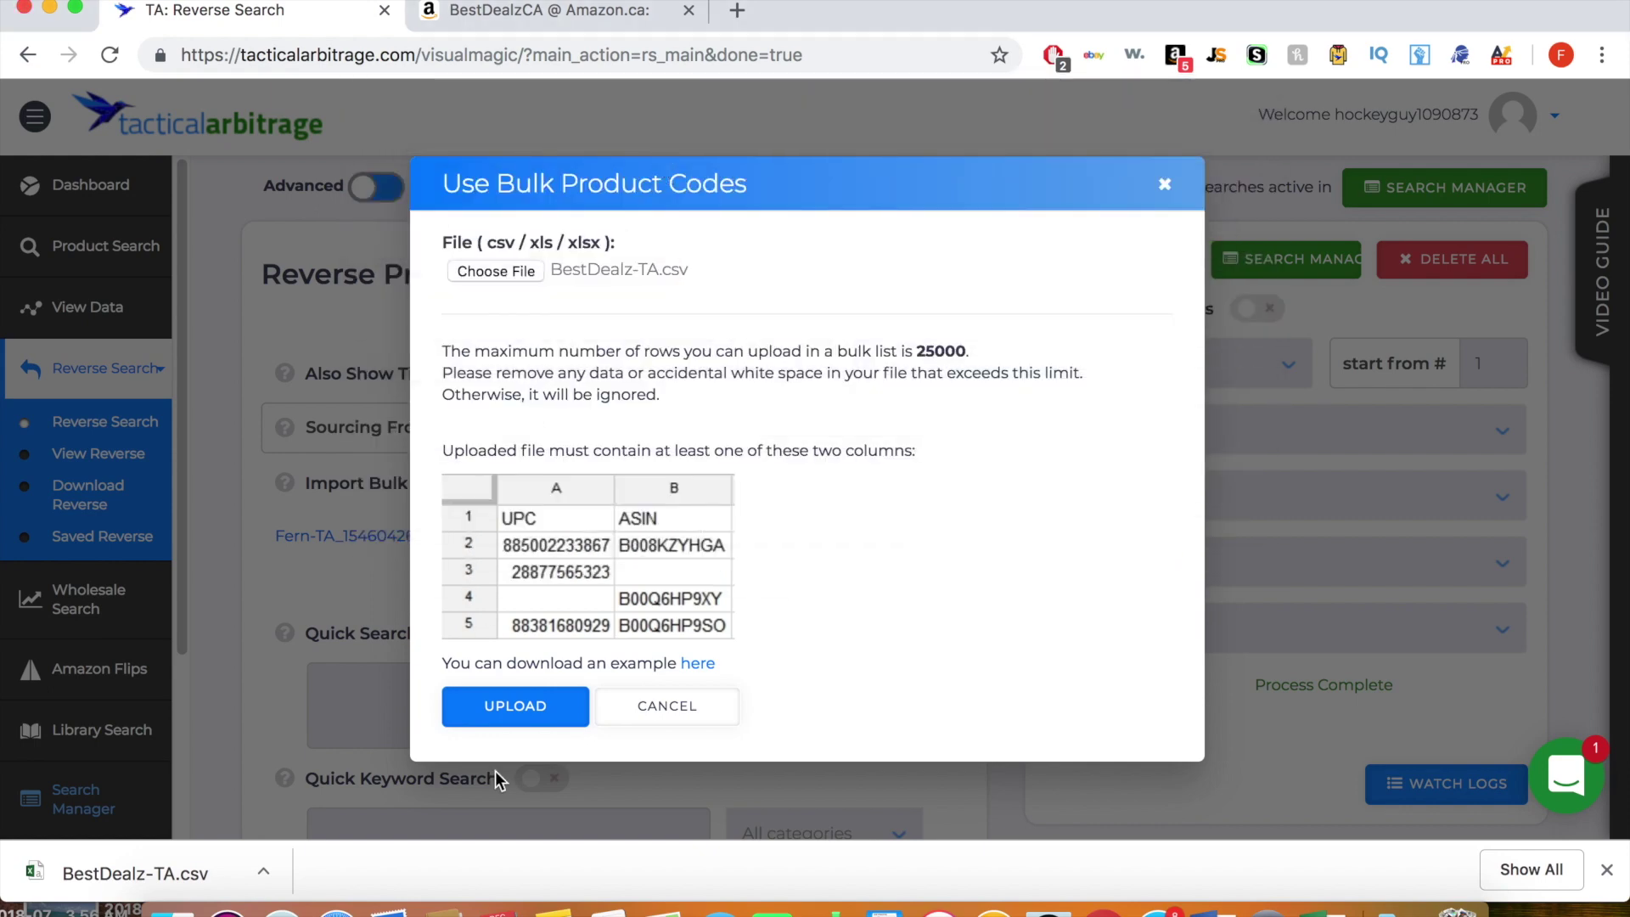
pyautogui.click(531, 721)
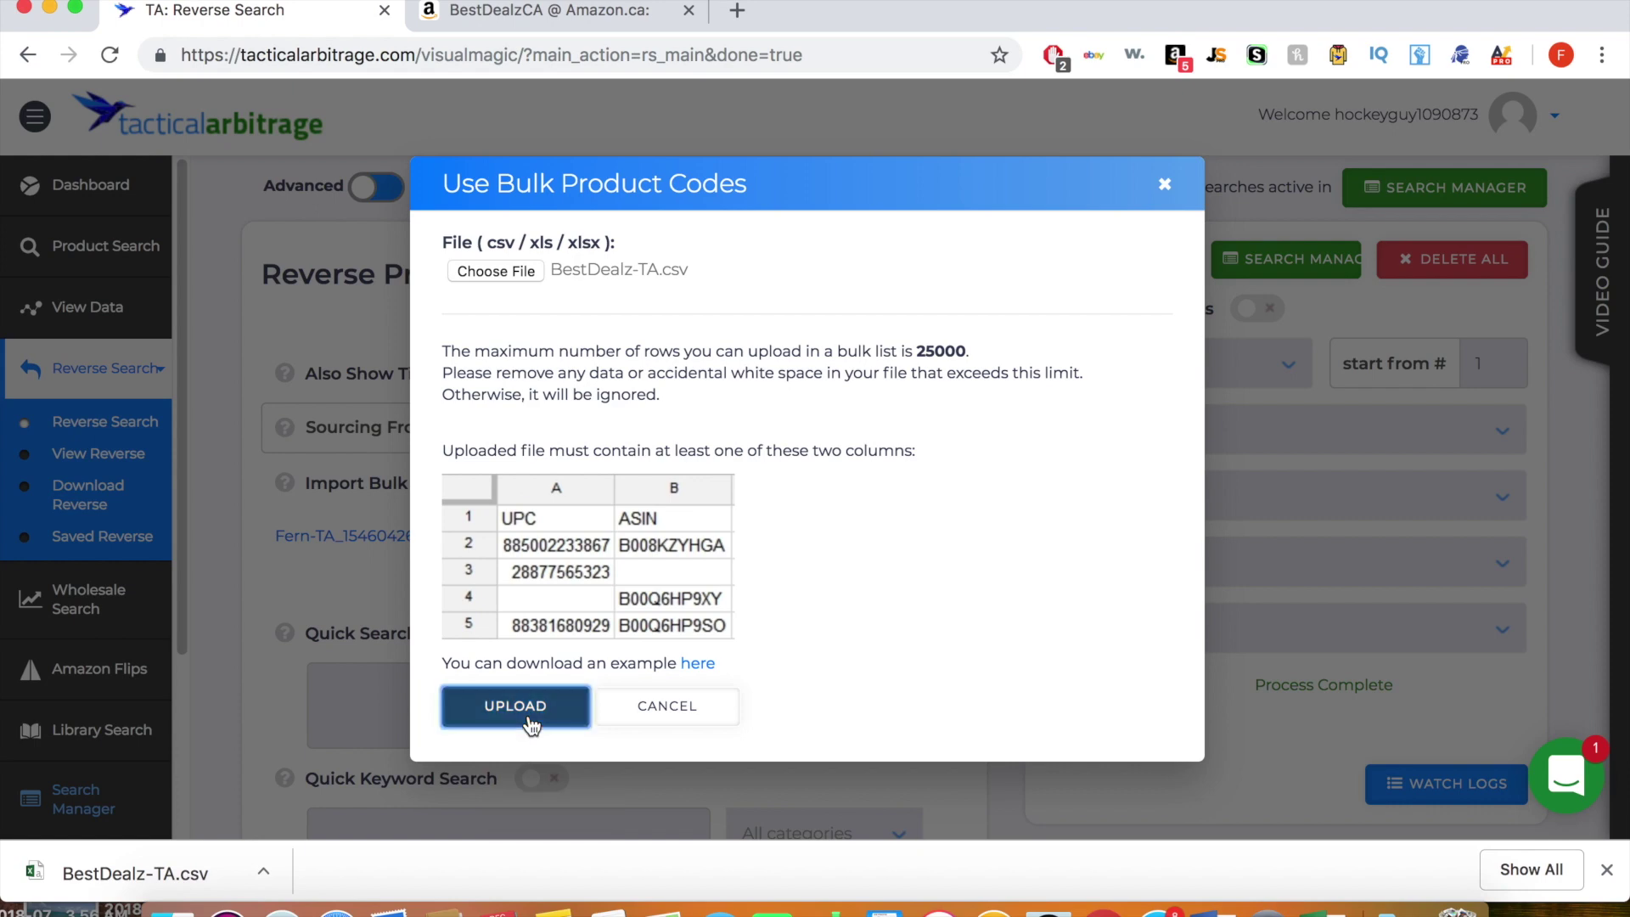
# Step: Set Product UPC to not defined, finish uploading BestDealz-TA.csv by its ASIN column and start the reverse search
pyautogui.click(676, 484)
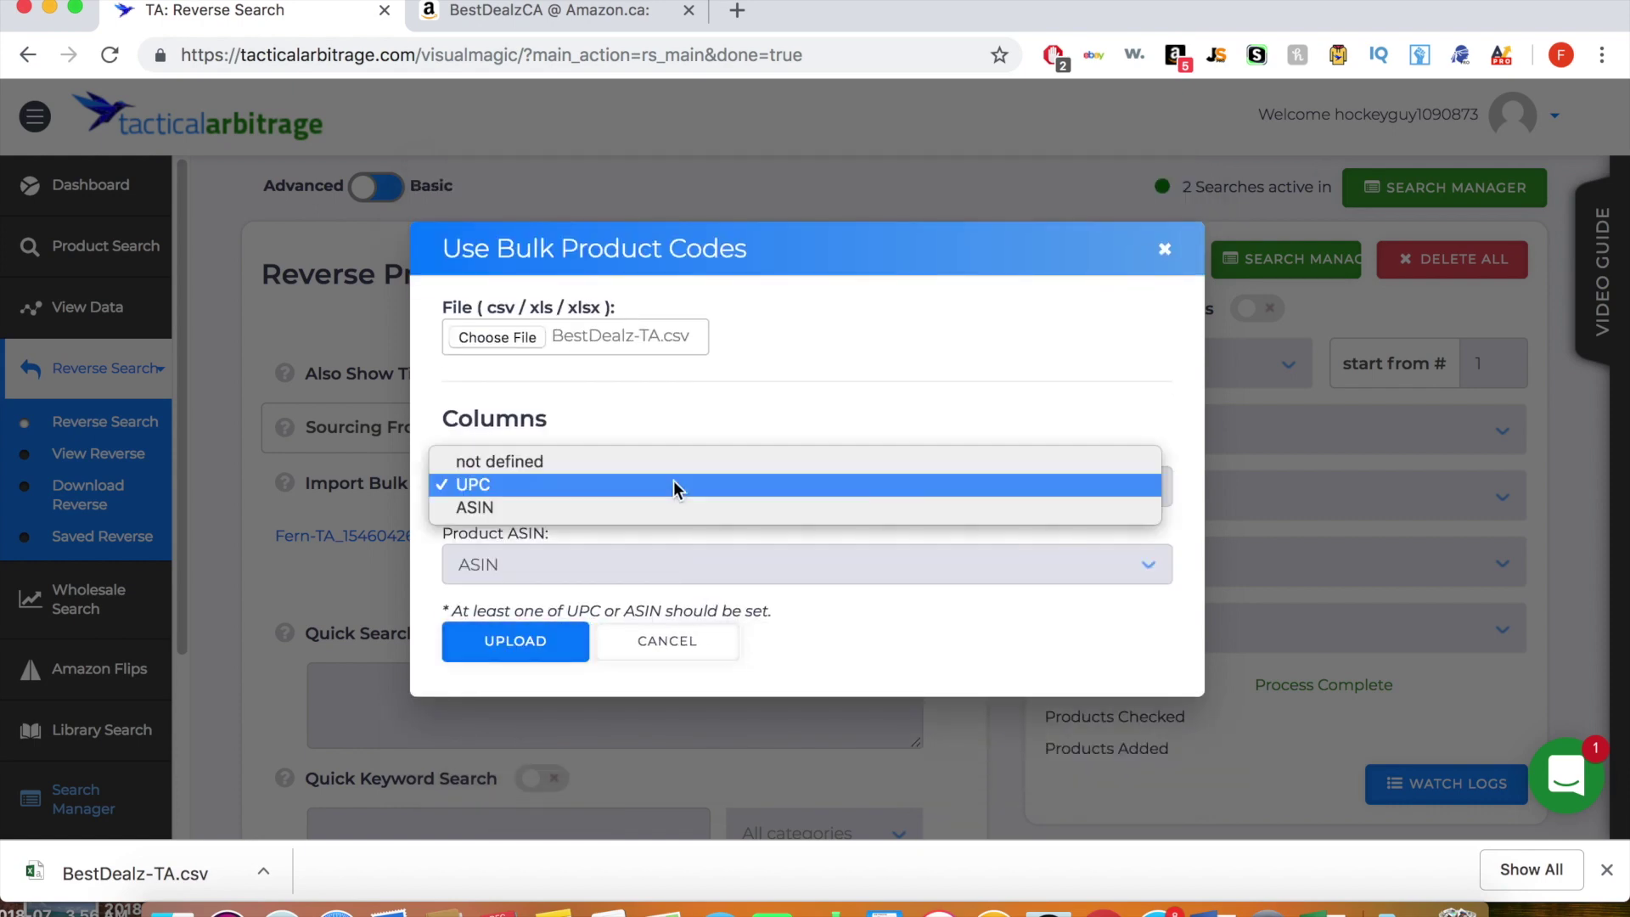
pyautogui.click(681, 459)
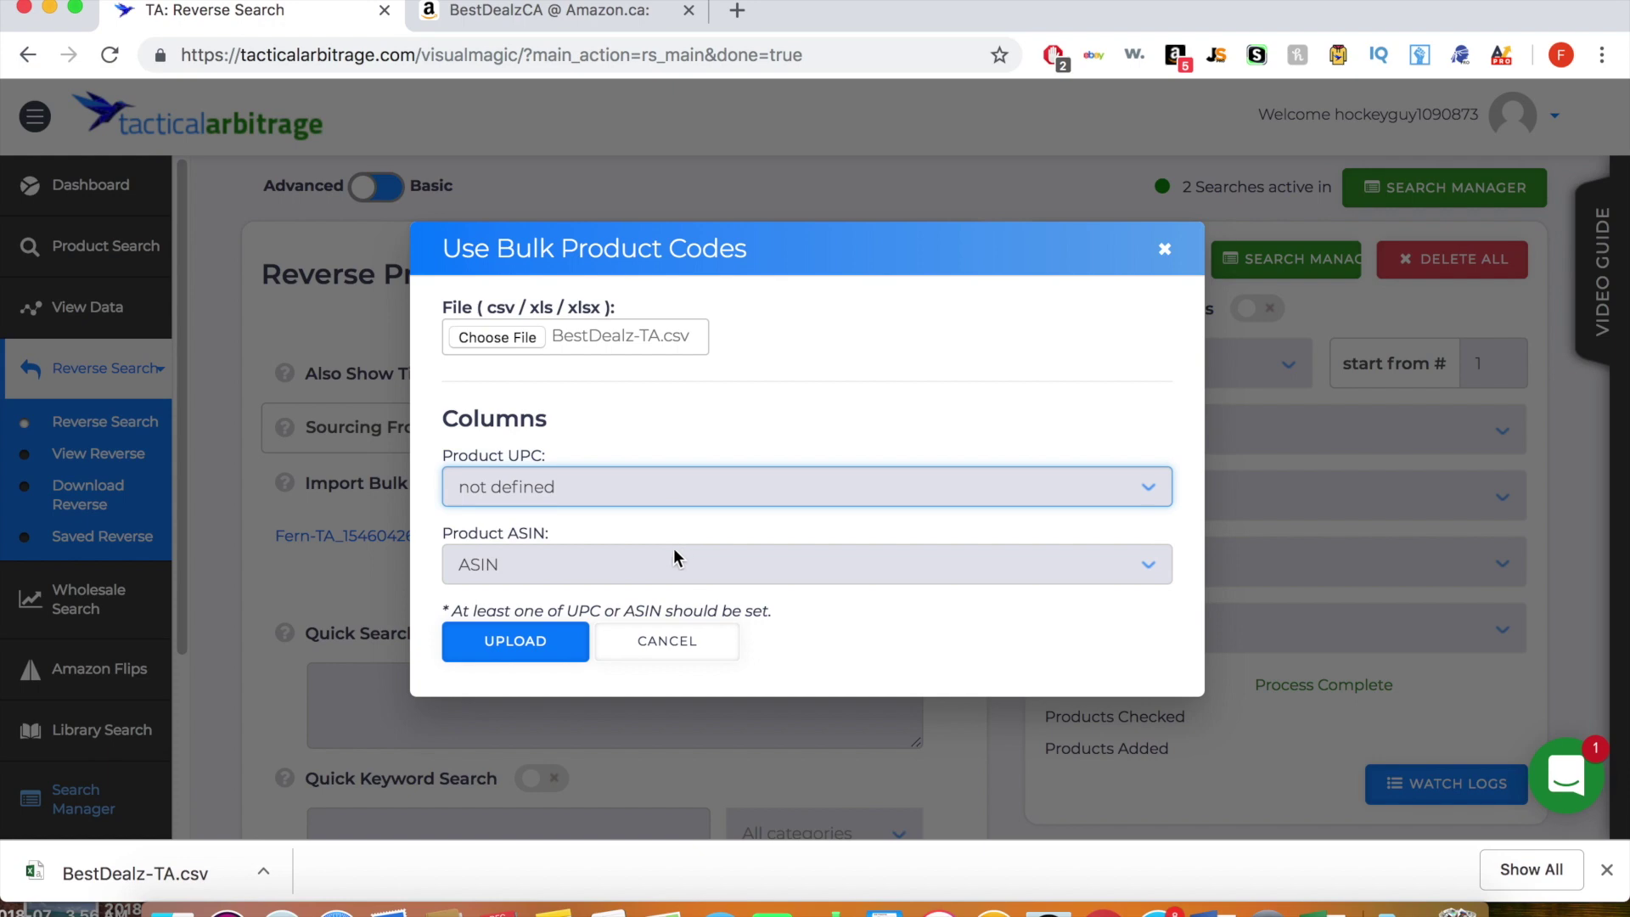
pyautogui.click(540, 657)
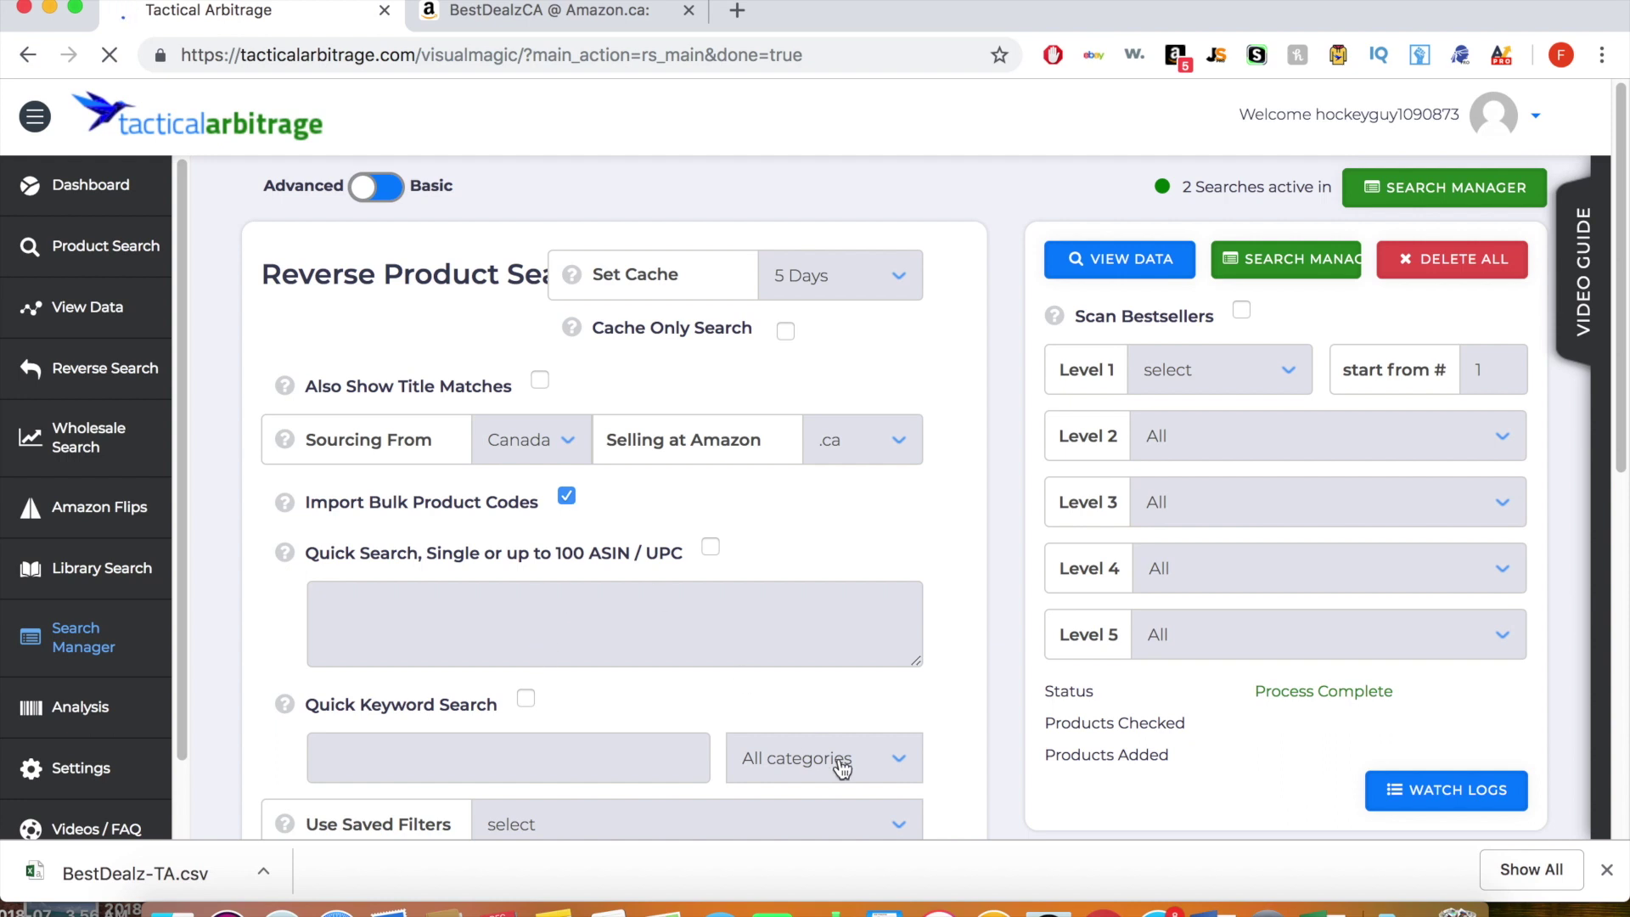
pyautogui.scroll(-3, 576, 583)
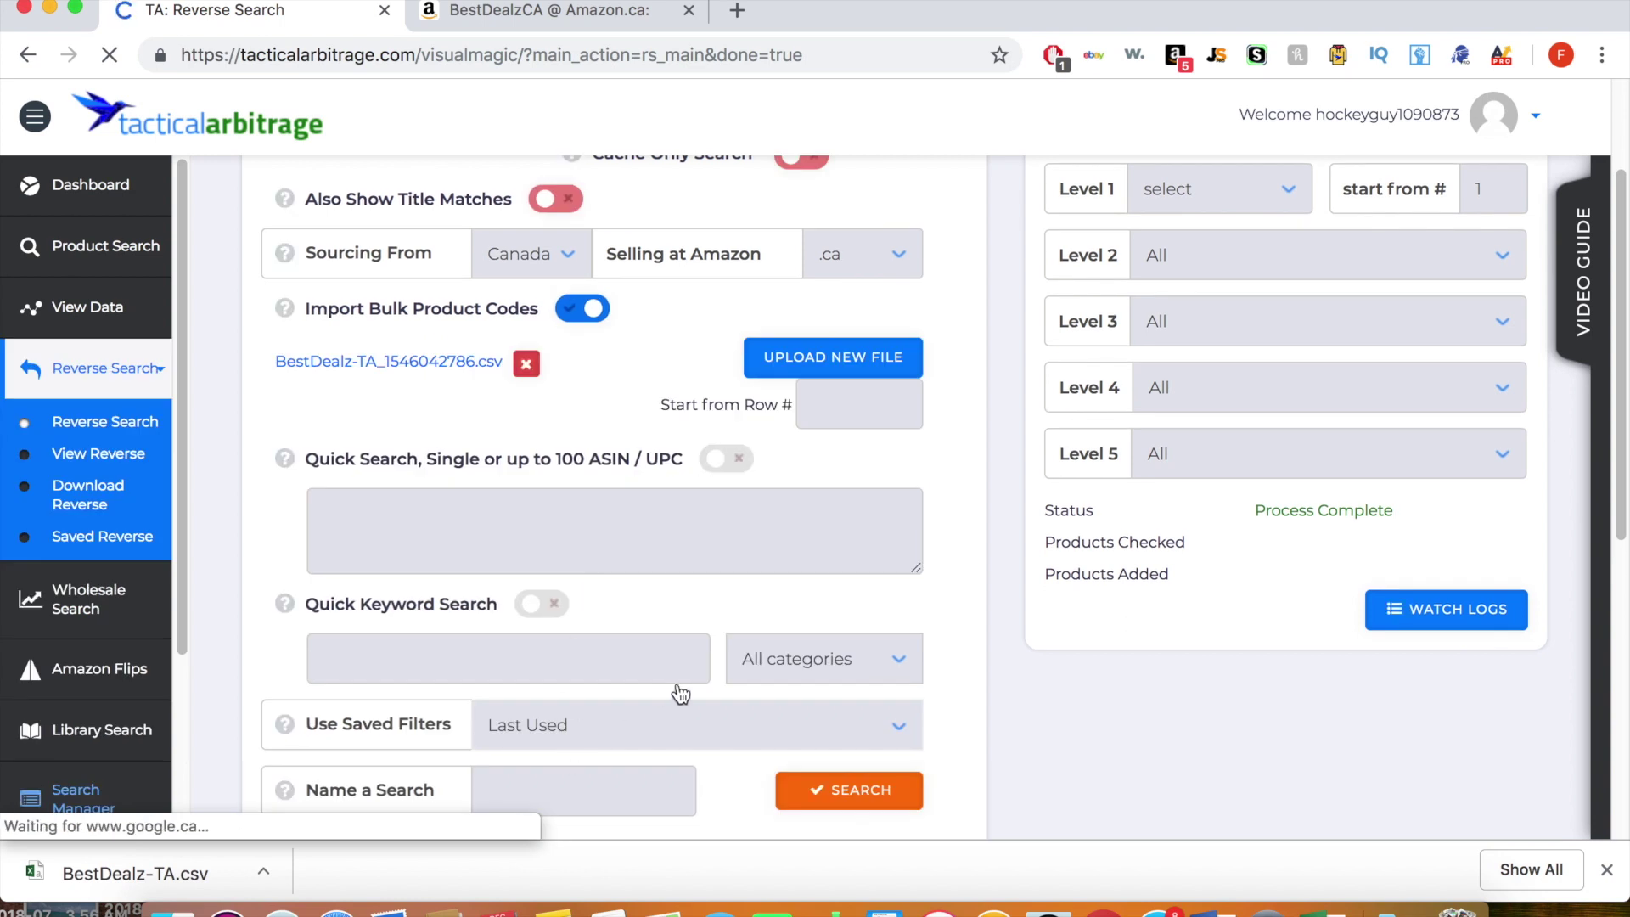
pyautogui.click(860, 783)
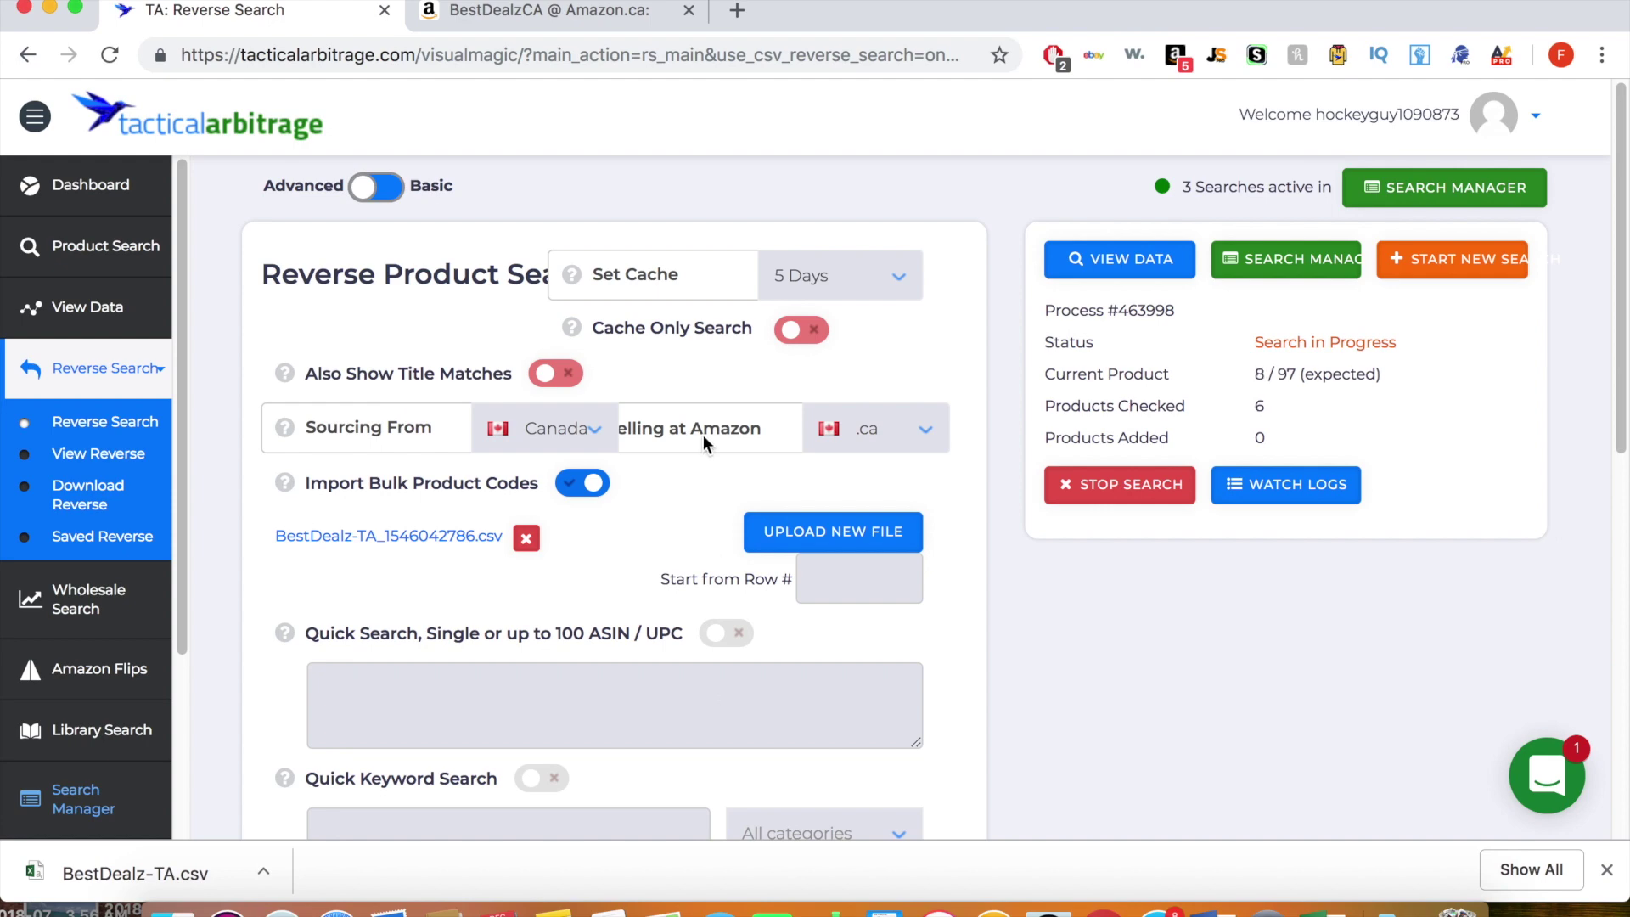
# Step: Switch to the Amazon page, return to the game's new offers and look through the other sellers
pyautogui.click(565, 9)
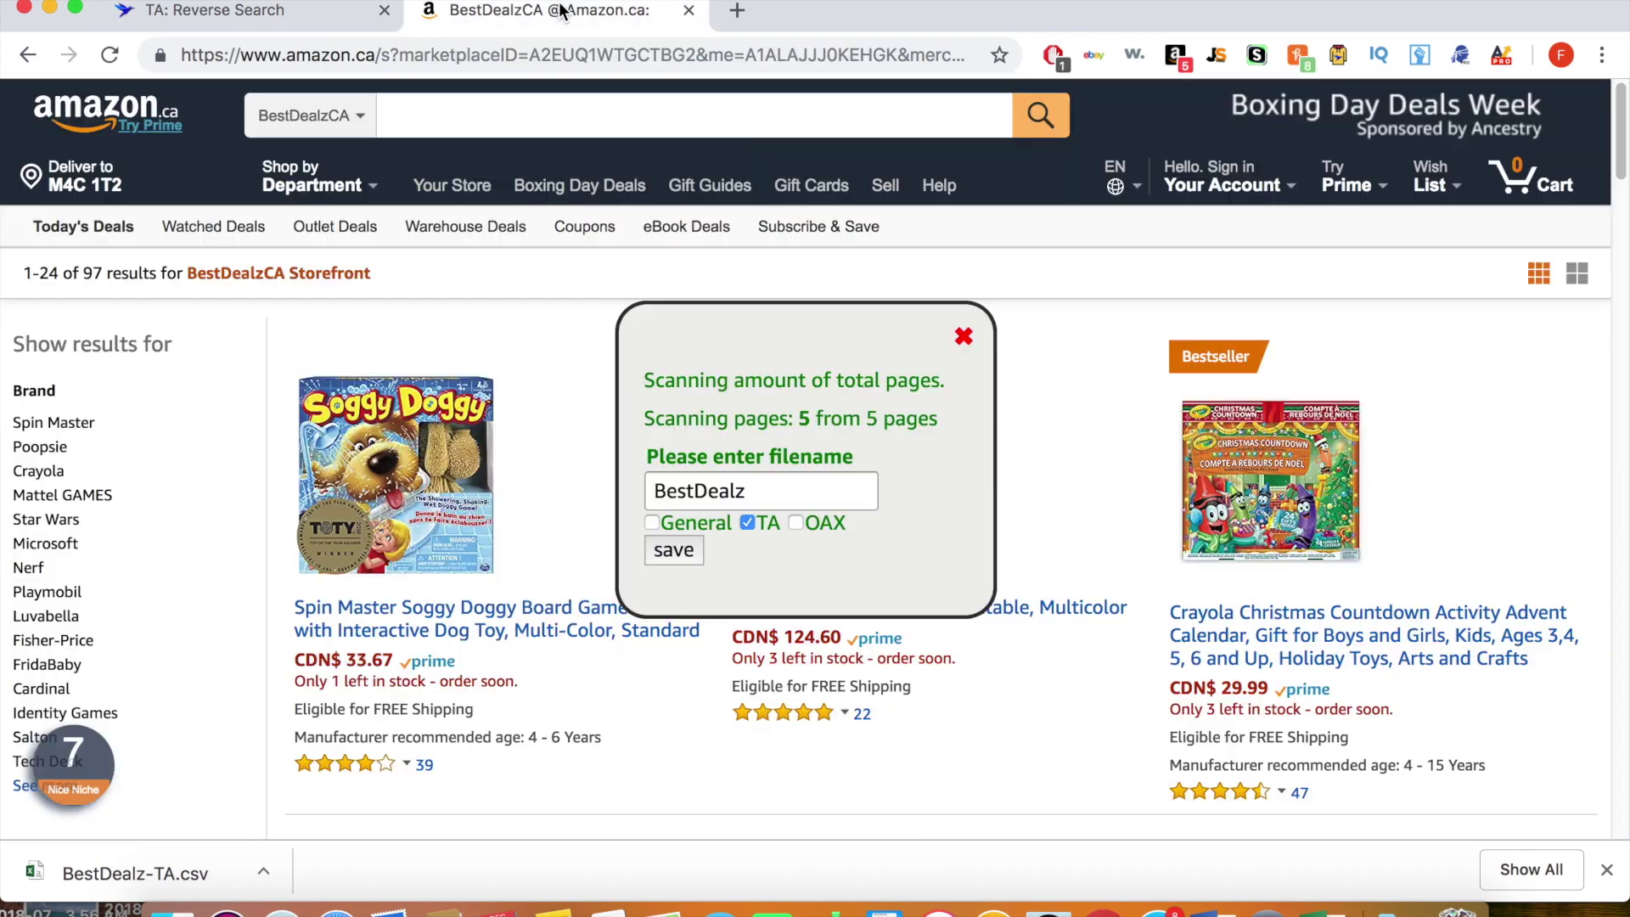
pyautogui.click(34, 57)
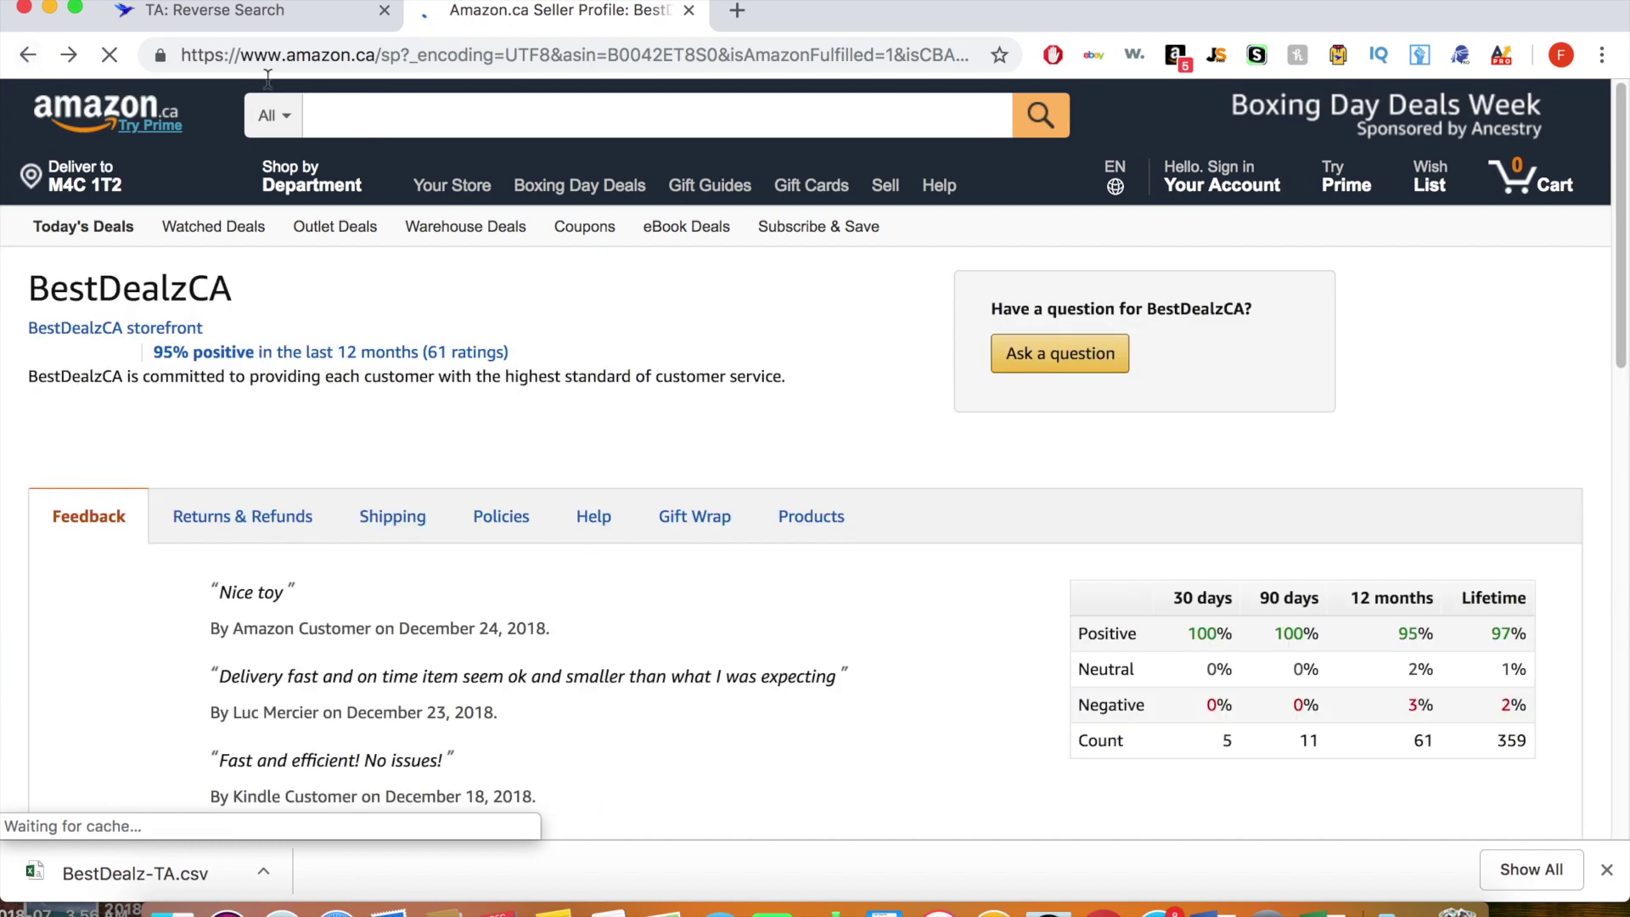
pyautogui.click(25, 57)
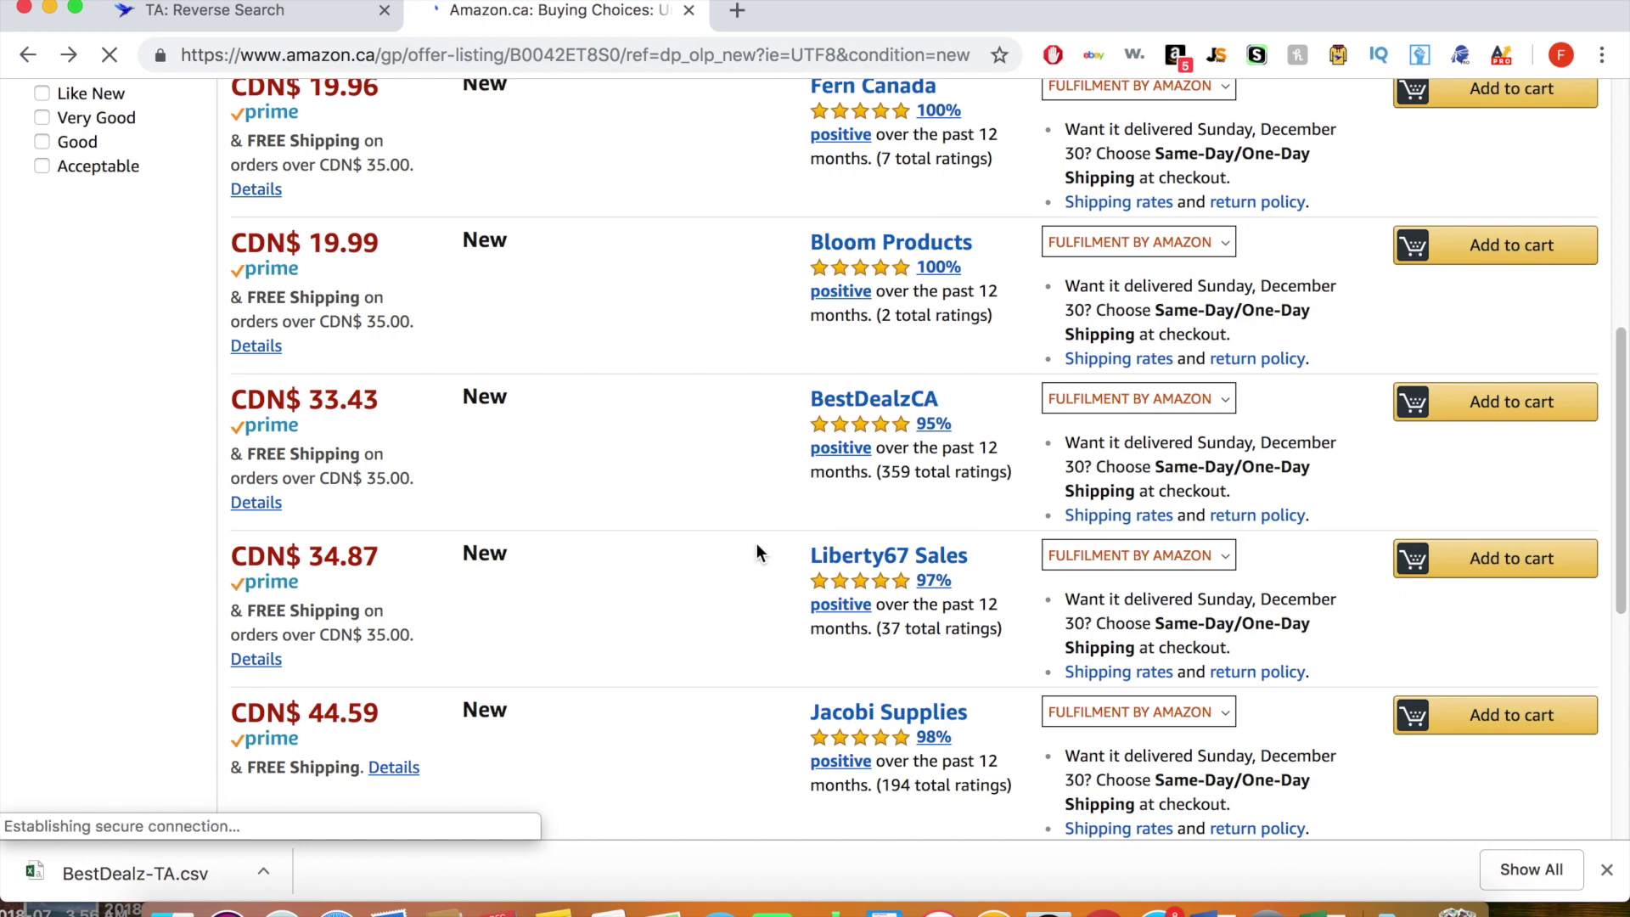
pyautogui.scroll(-2, 756, 543)
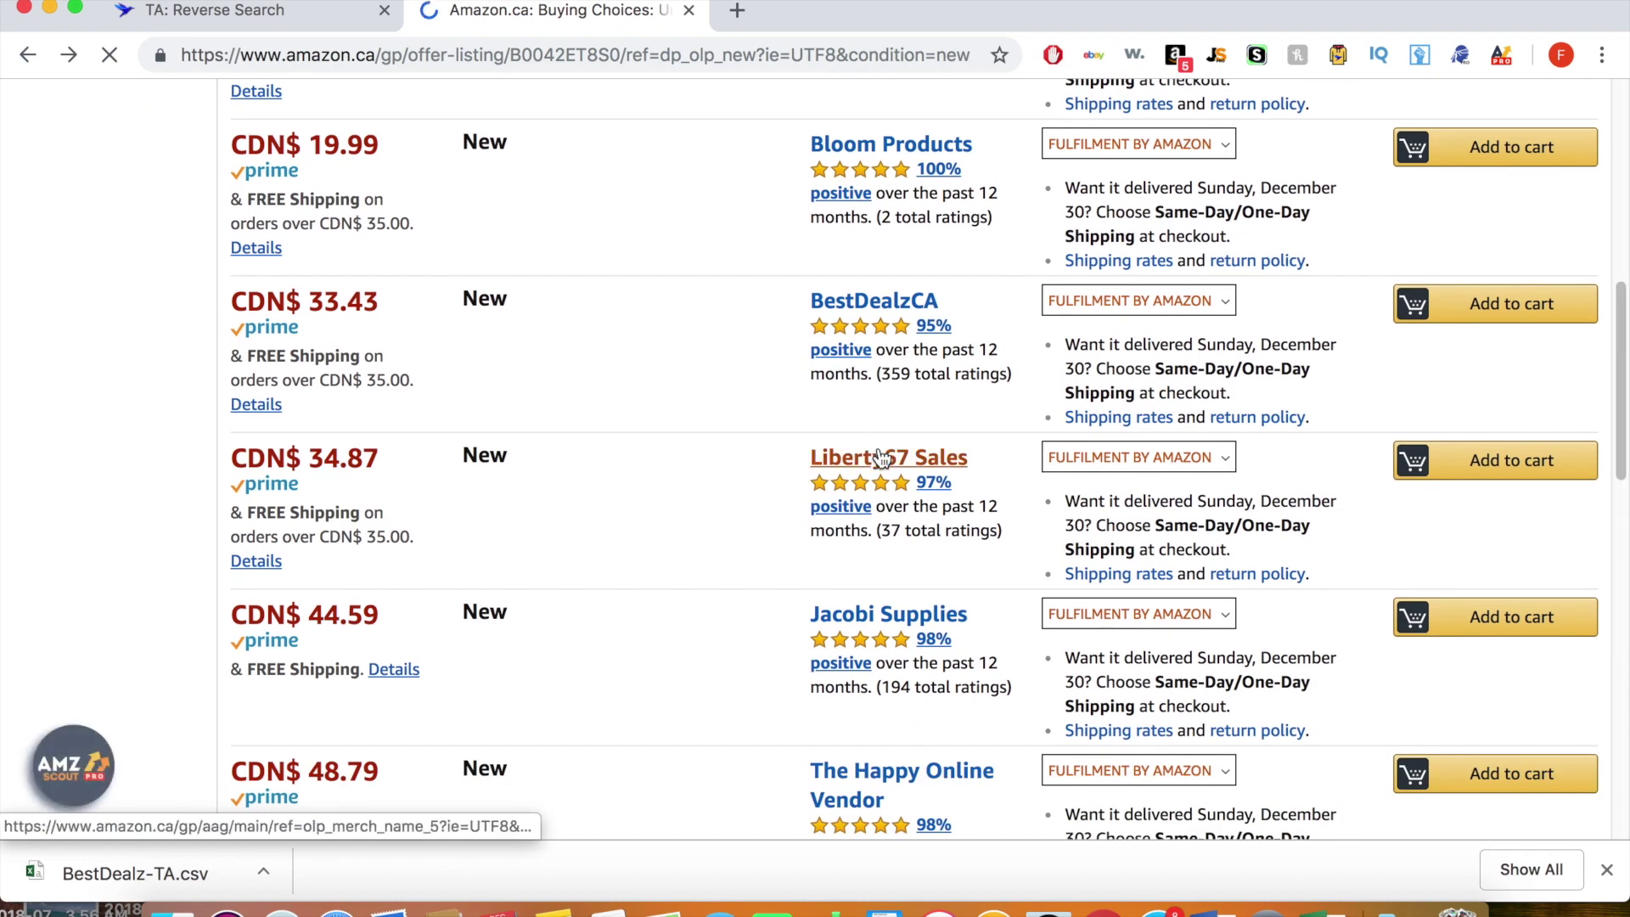
# Step: Open the Jacobi Supplies storefront from its seller profile and extract all of the seller's ASINs with StoreFront Stalker PRO
pyautogui.click(891, 615)
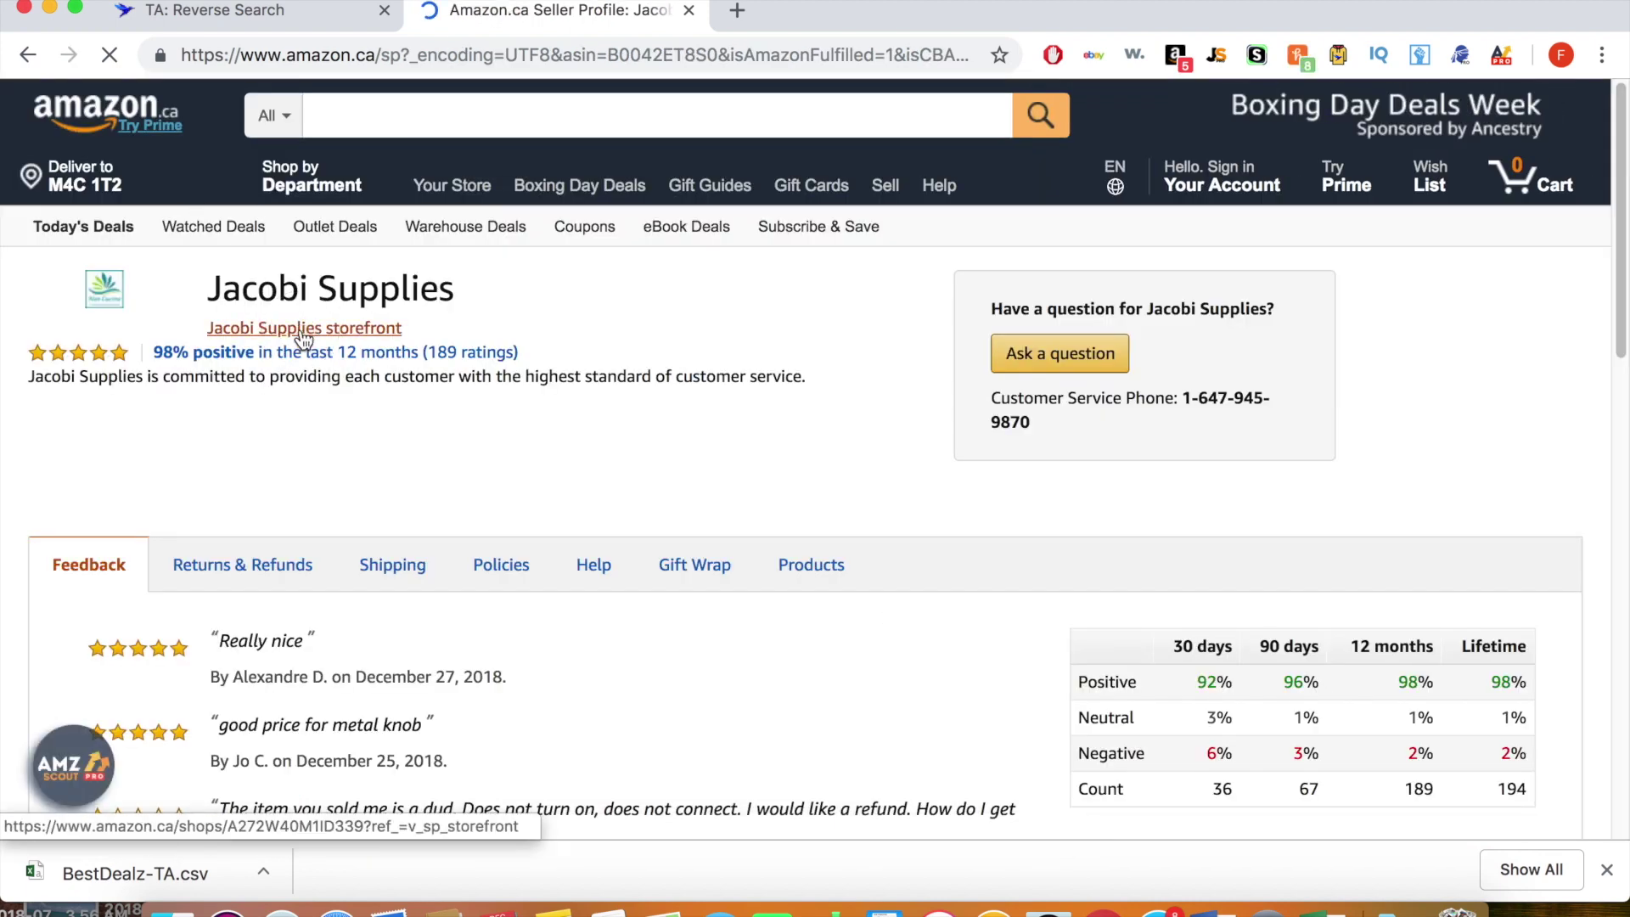
pyautogui.click(303, 330)
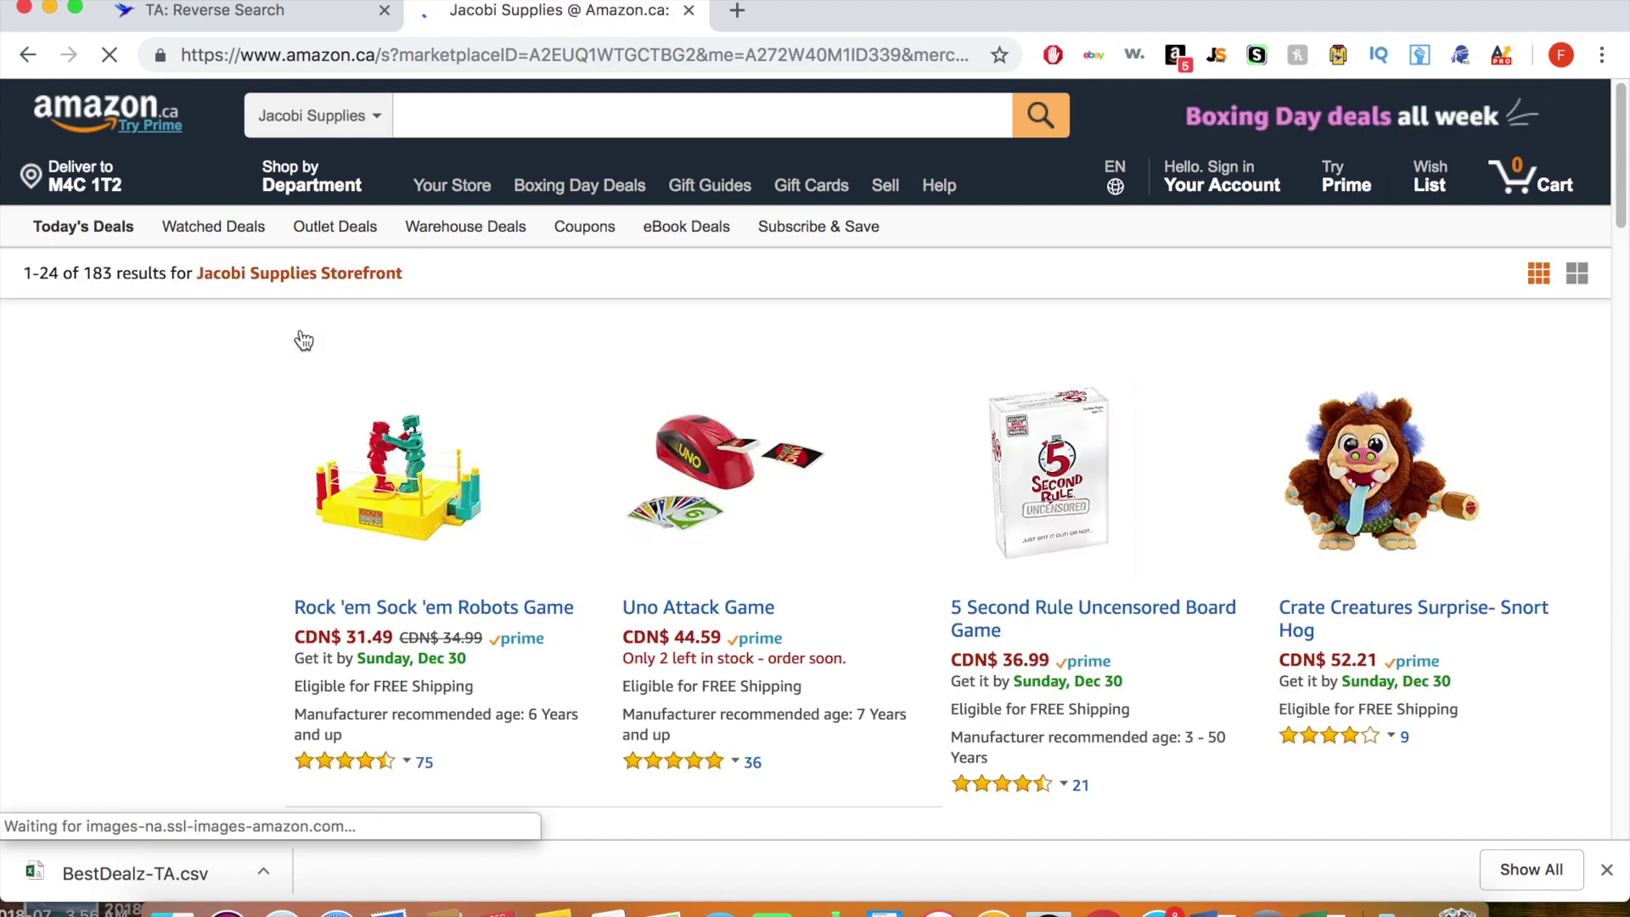
pyautogui.rightClick(1460, 54)
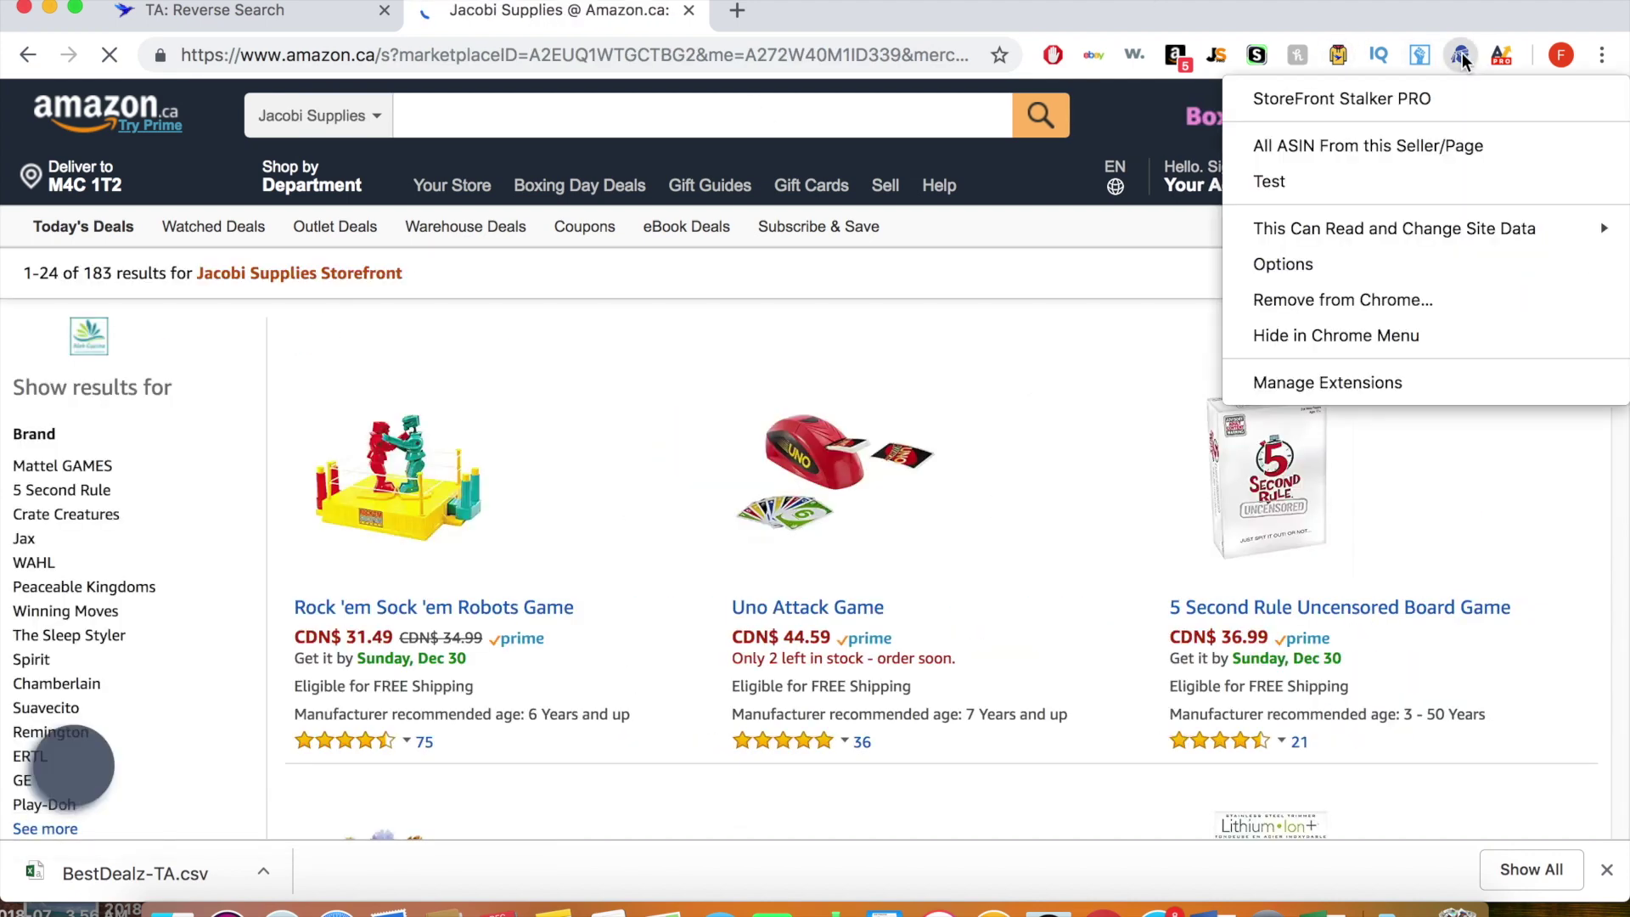
pyautogui.click(1432, 145)
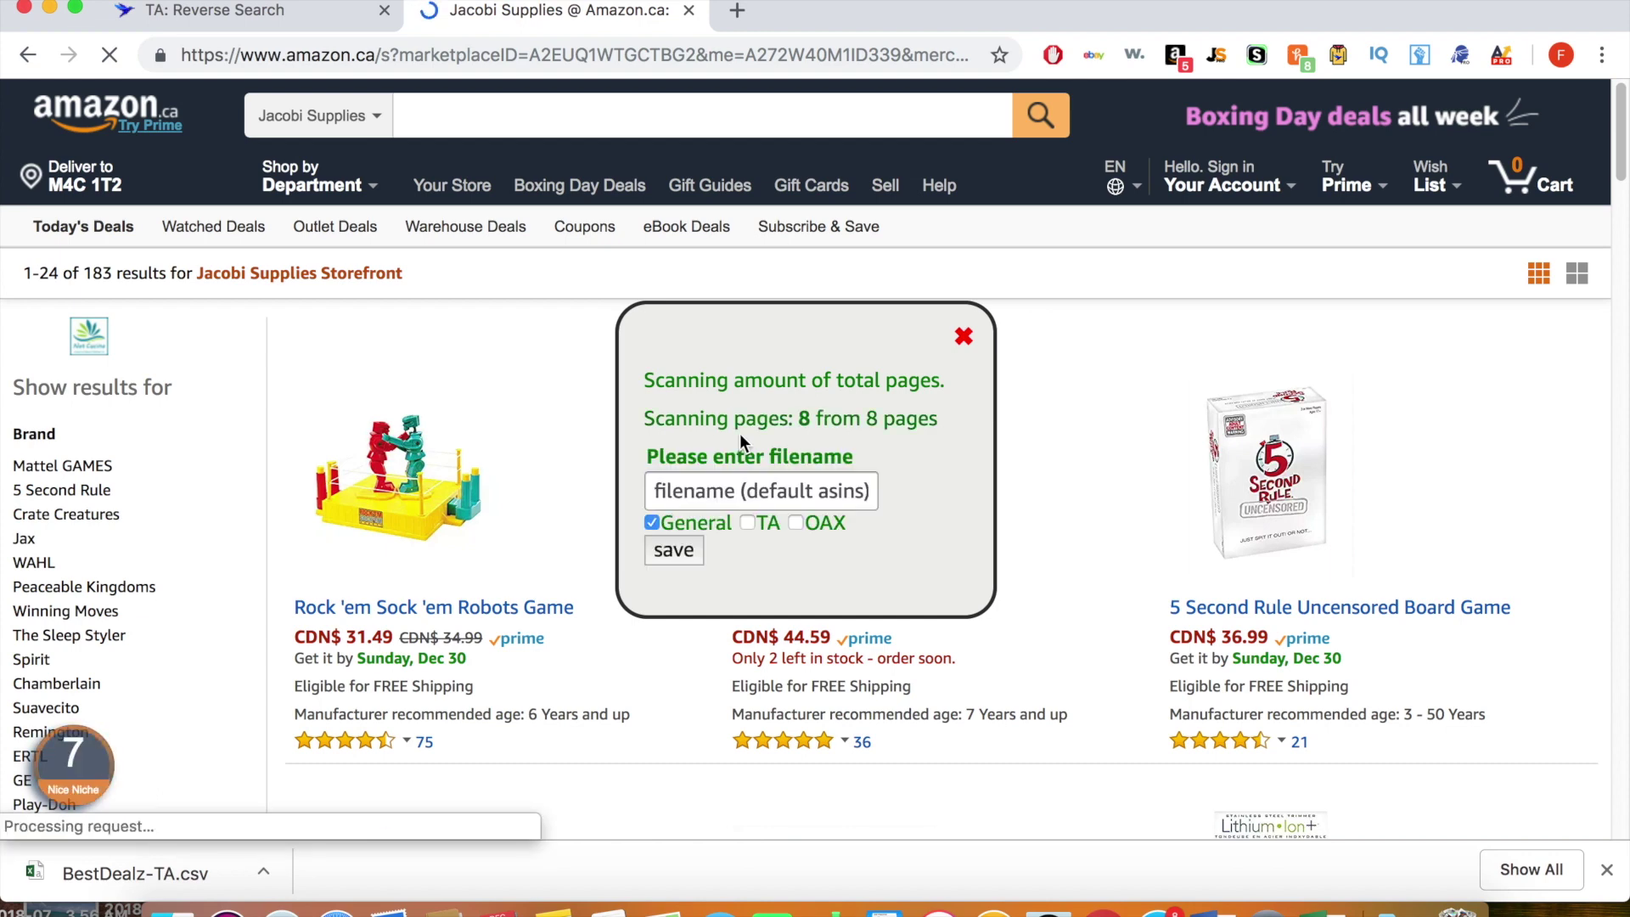
# Step: Save the extracted ASINs in TA format only with the filename Jacobi
pyautogui.click(658, 521)
pyautogui.click(696, 501)
pyautogui.write('Jacobi')
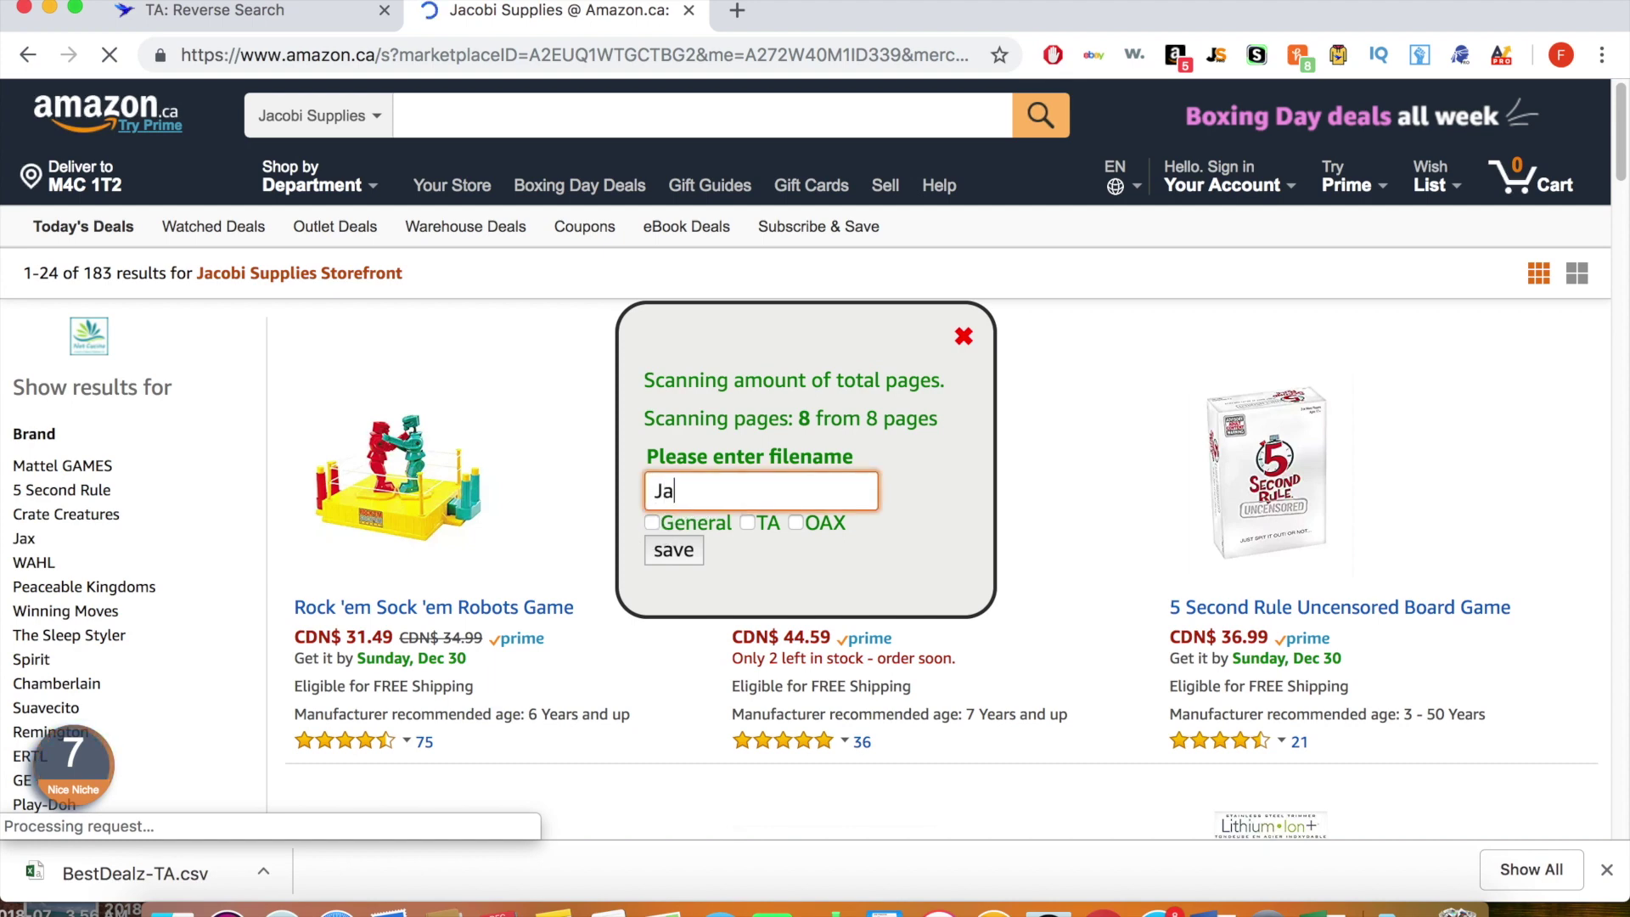
pyautogui.click(747, 523)
pyautogui.click(646, 555)
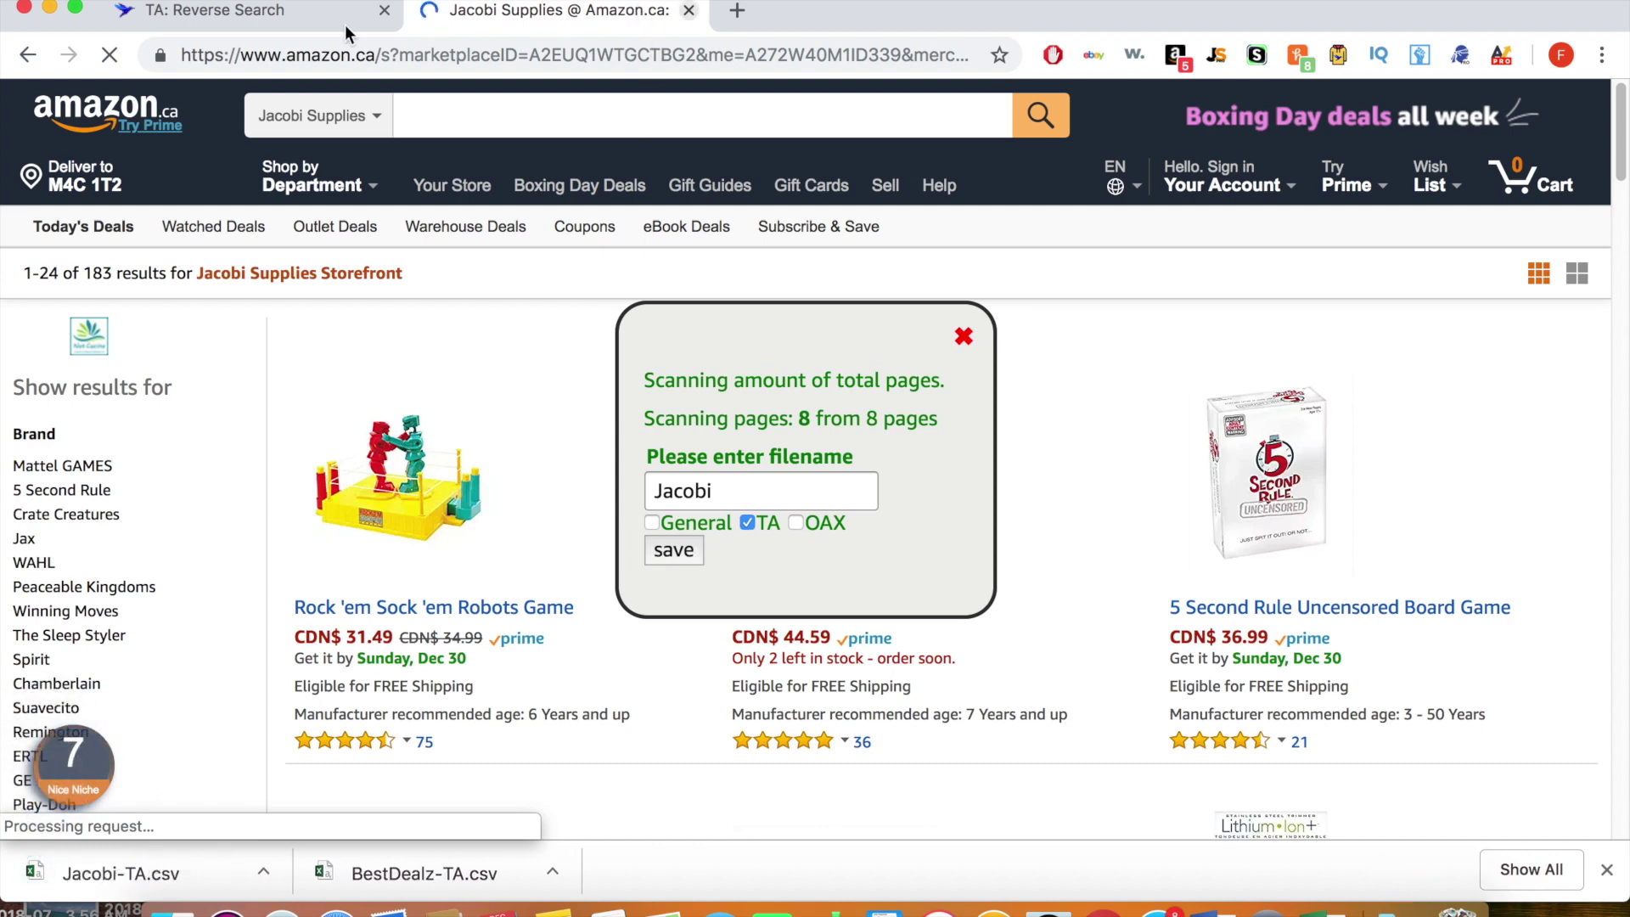
# Step: Switch to Tactical Arbitrage and upload Jacobi-TA.csv as a new bulk file with Product UPC not defined and Product ASIN as ASIN
pyautogui.click(346, 31)
pyautogui.click(805, 545)
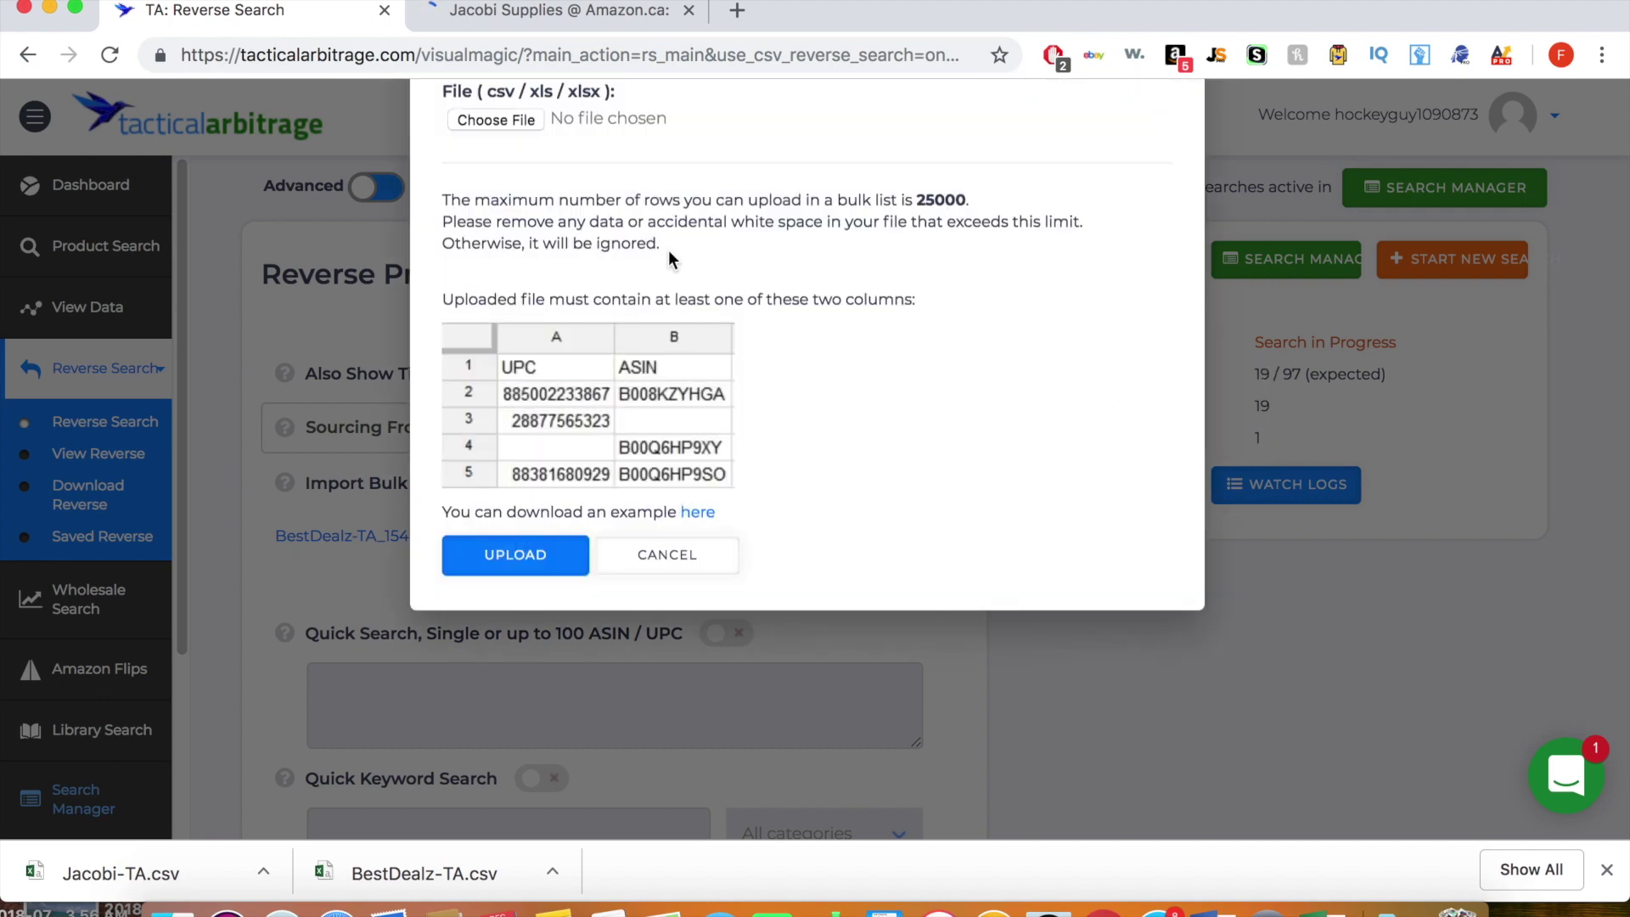
pyautogui.scroll(2, 1258, 442)
pyautogui.click(1162, 183)
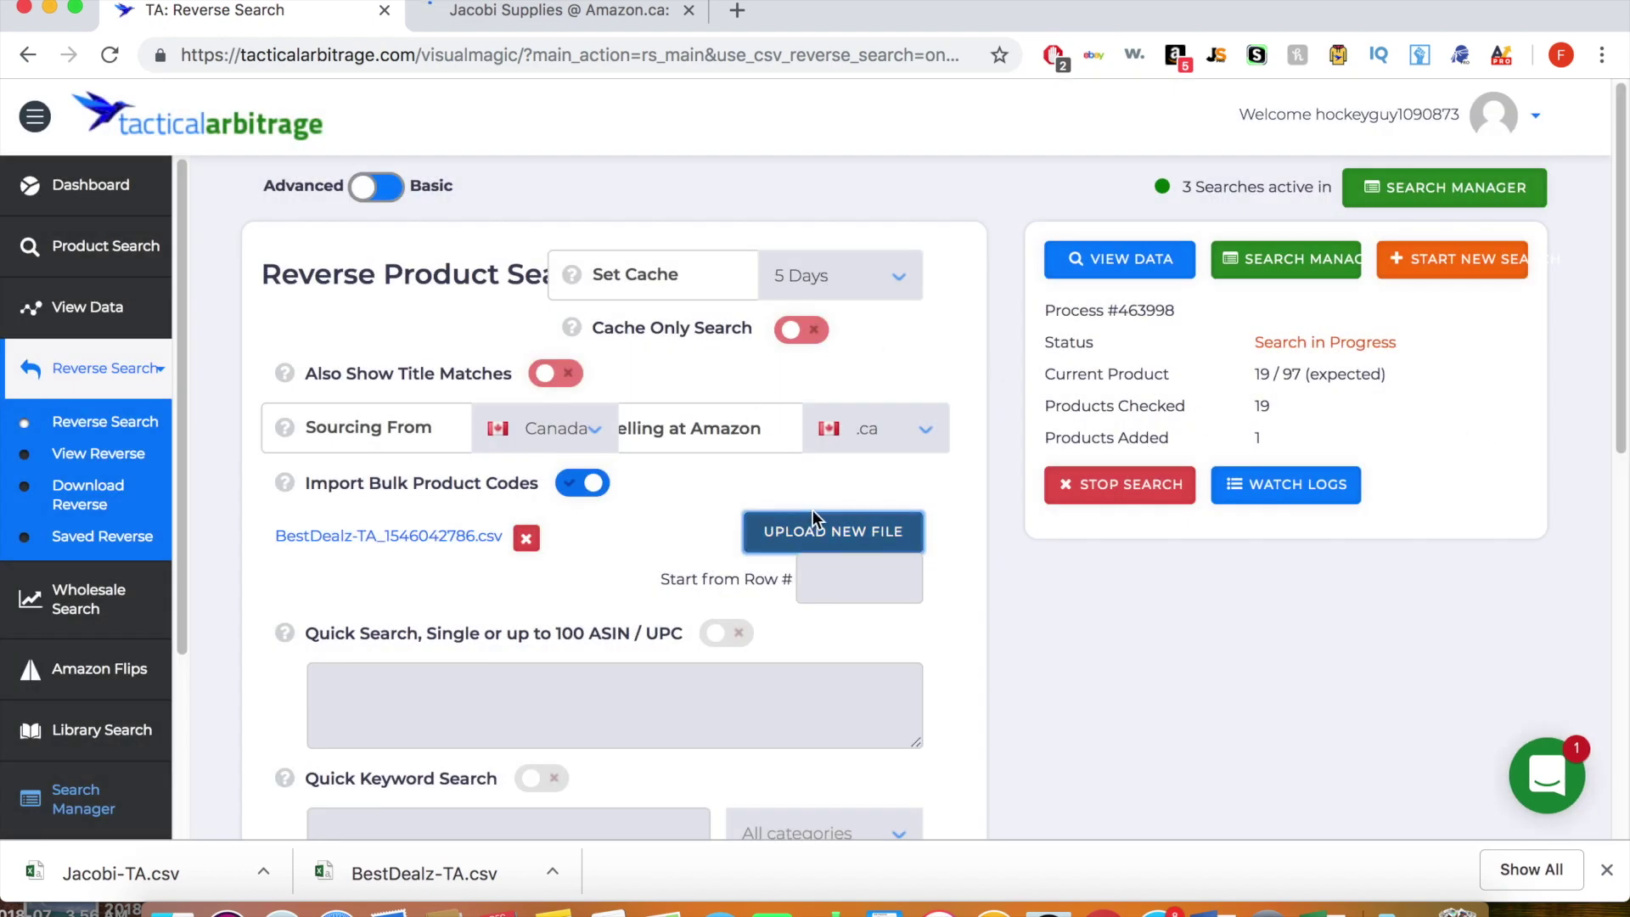
pyautogui.click(812, 529)
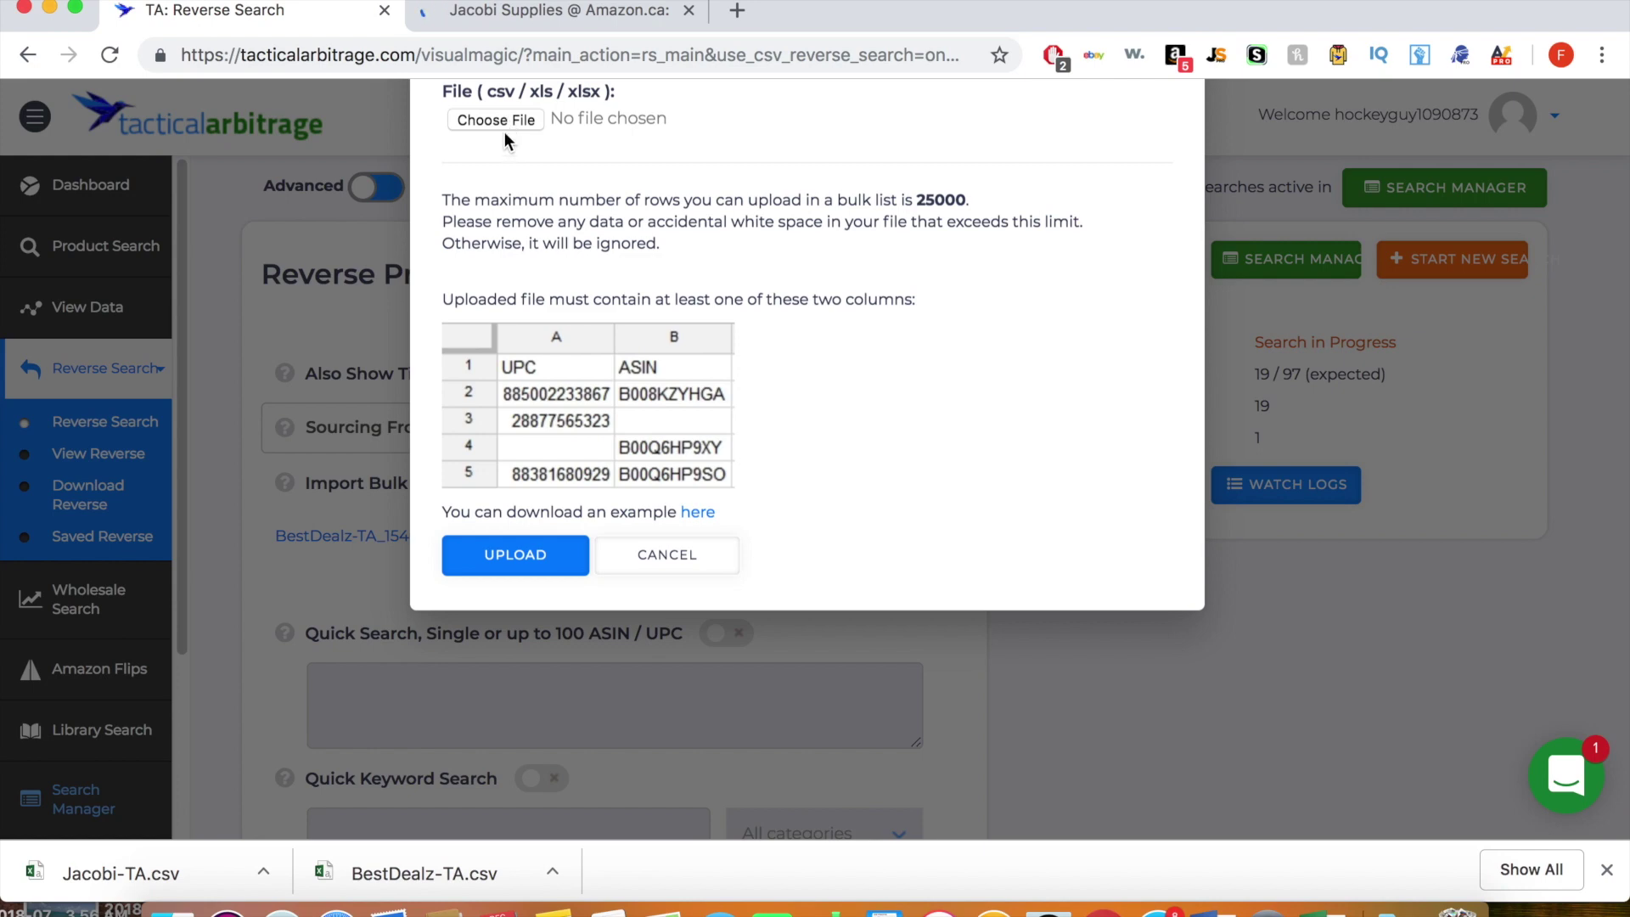
pyautogui.click(493, 273)
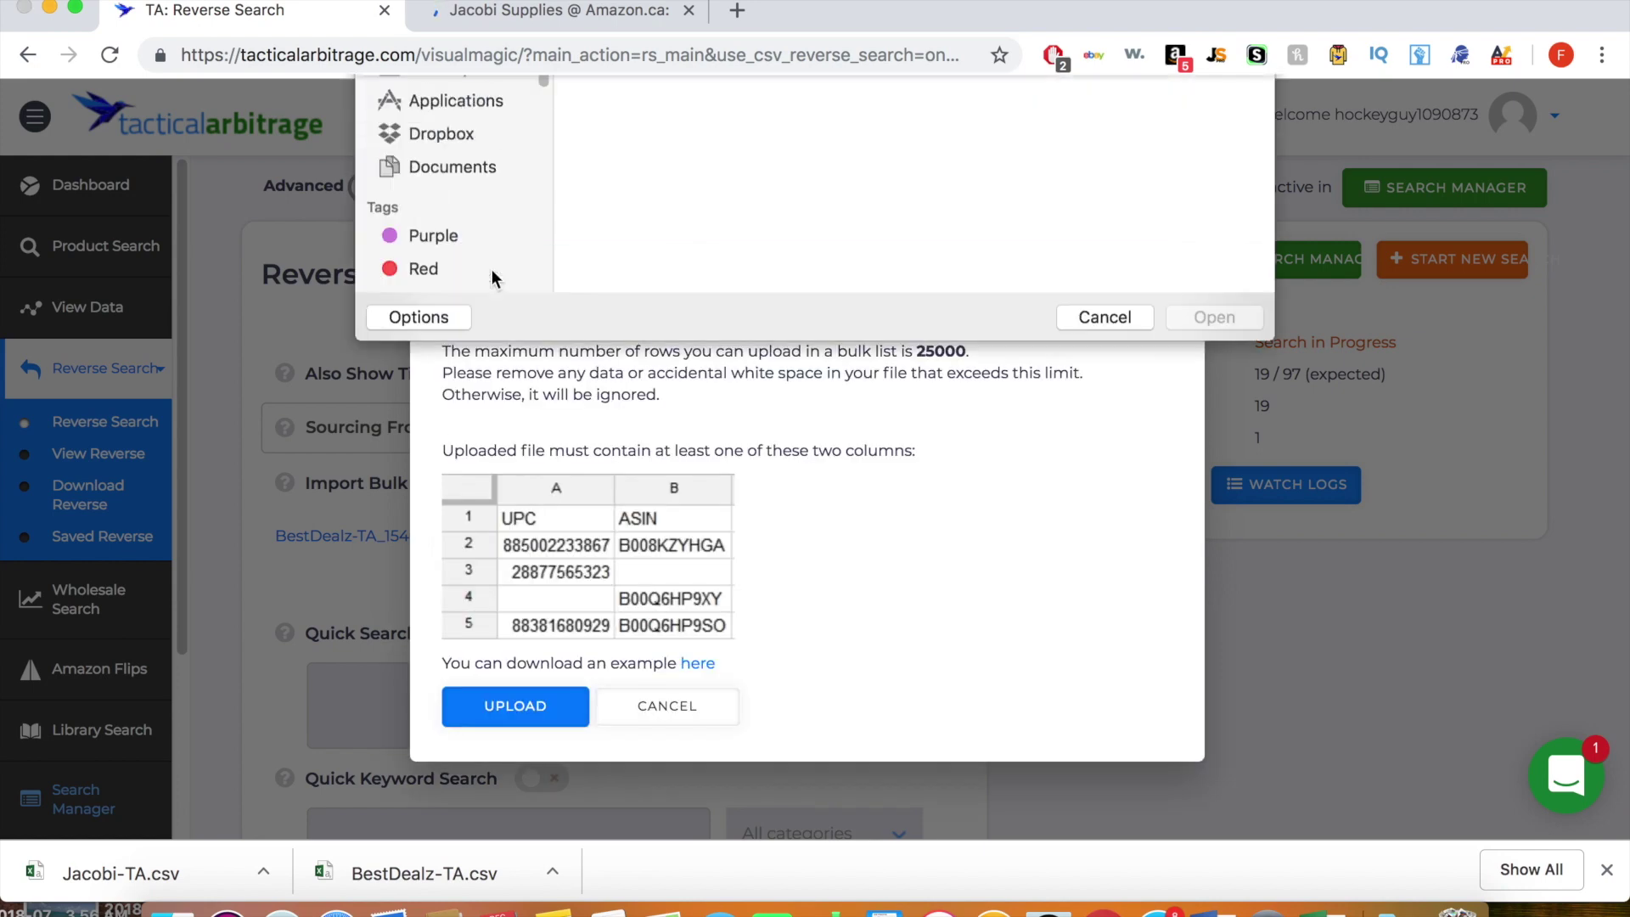
pyautogui.doubleClick(657, 184)
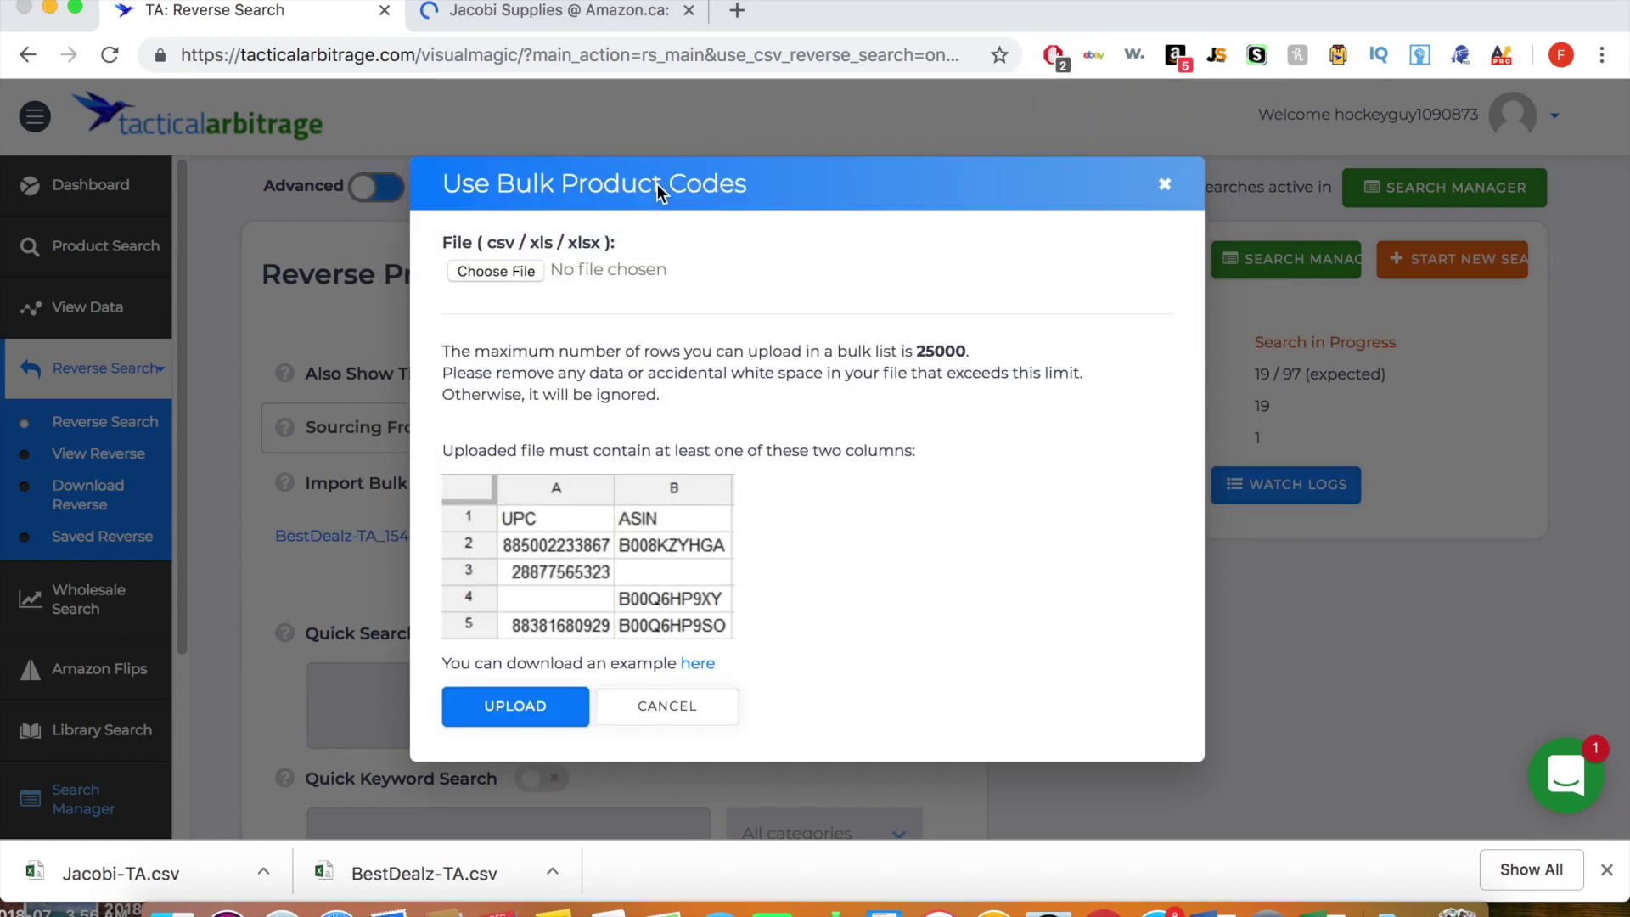
pyautogui.click(543, 717)
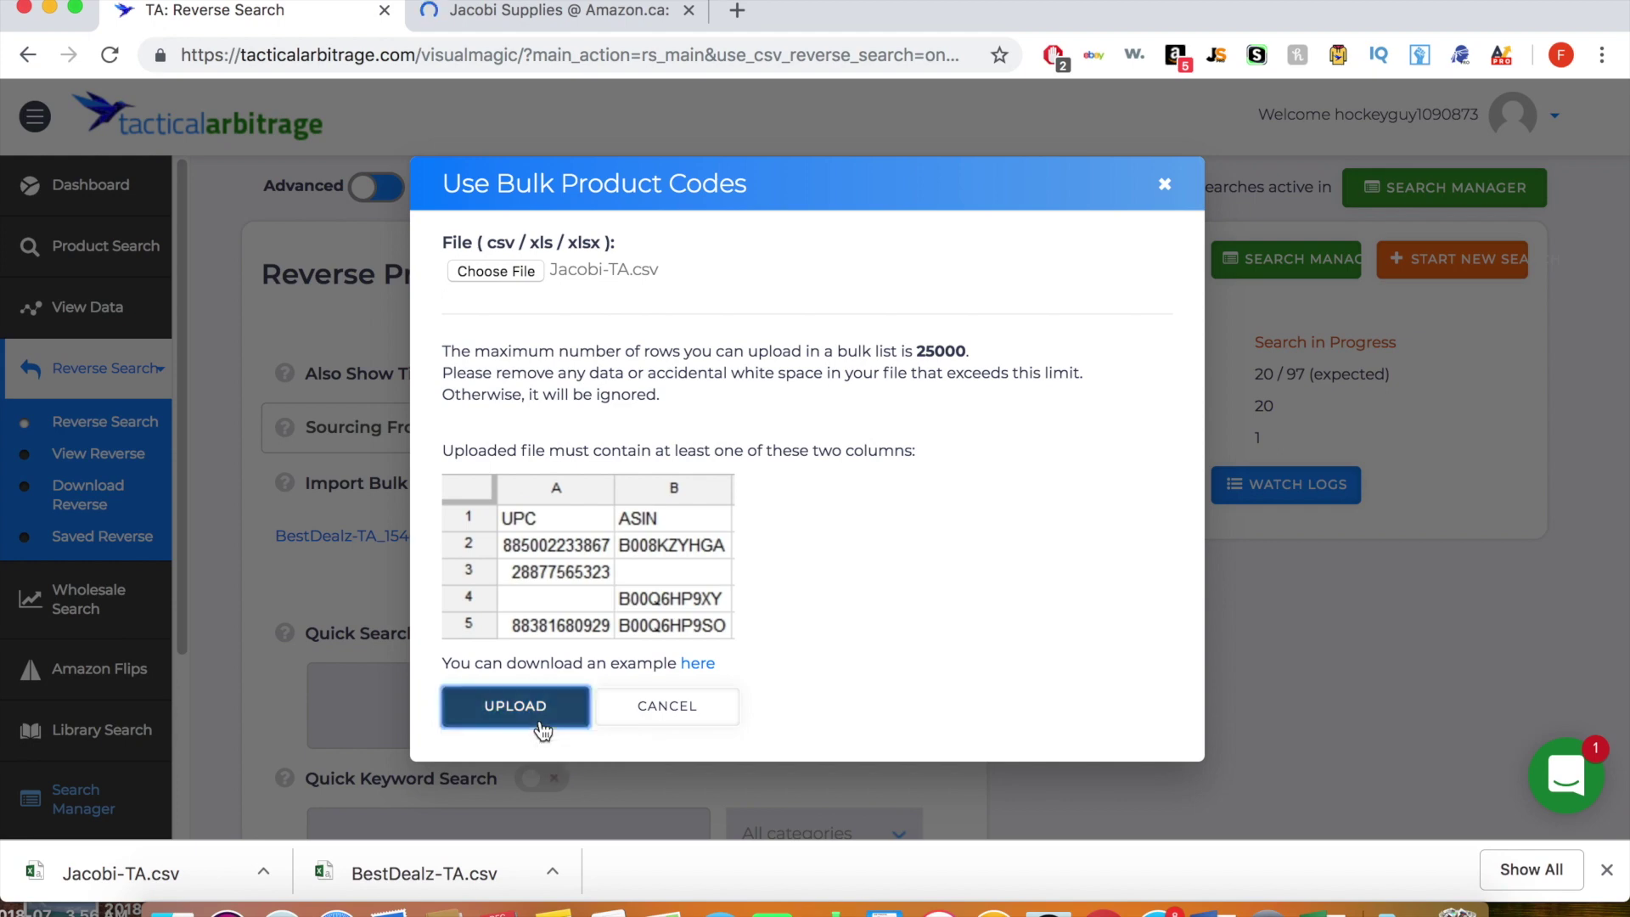
pyautogui.click(698, 489)
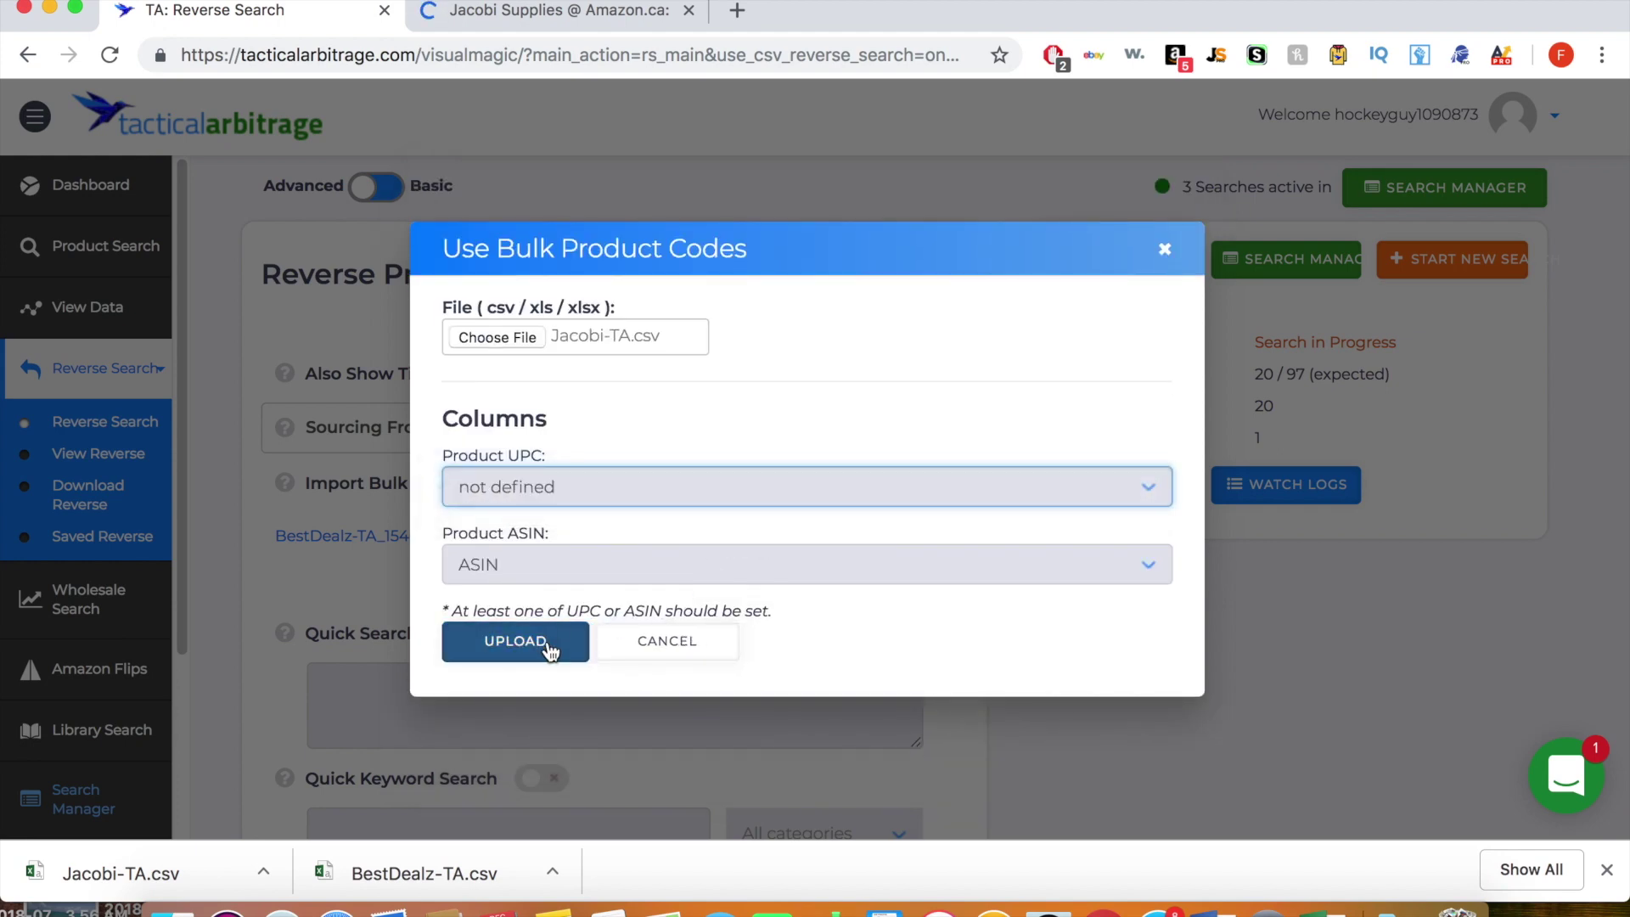
pyautogui.click(542, 643)
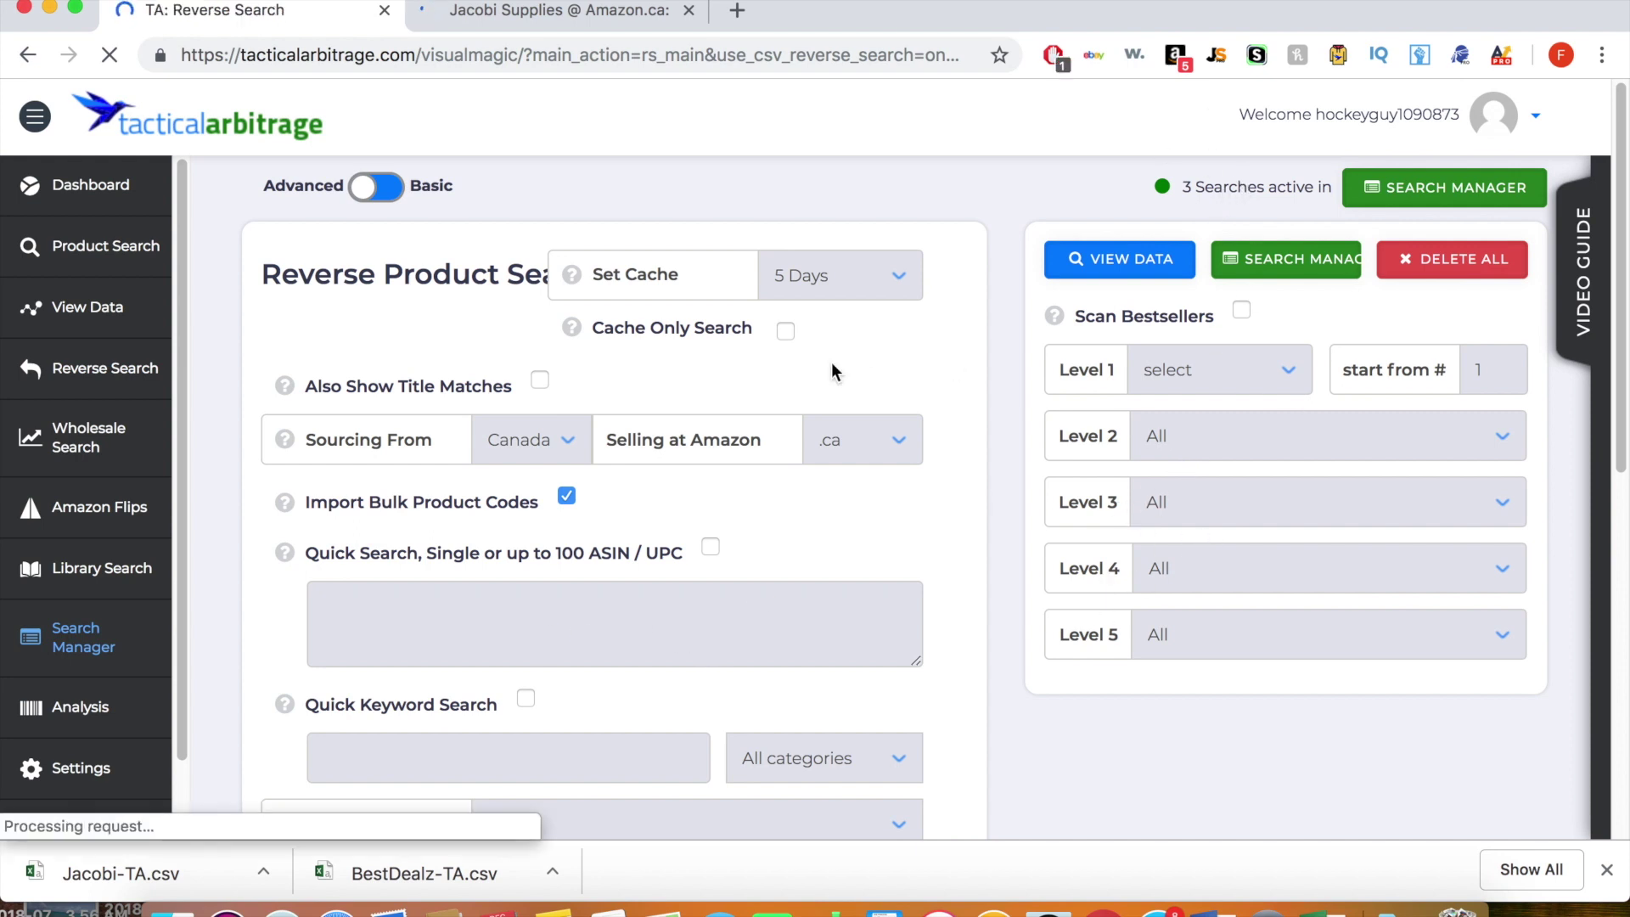
# Step: Start the reverse search on the Jacobi-TA list, sourcing from Canada and selling at Amazon .ca with the Last Used filters
pyautogui.scroll(-3, 636, 578)
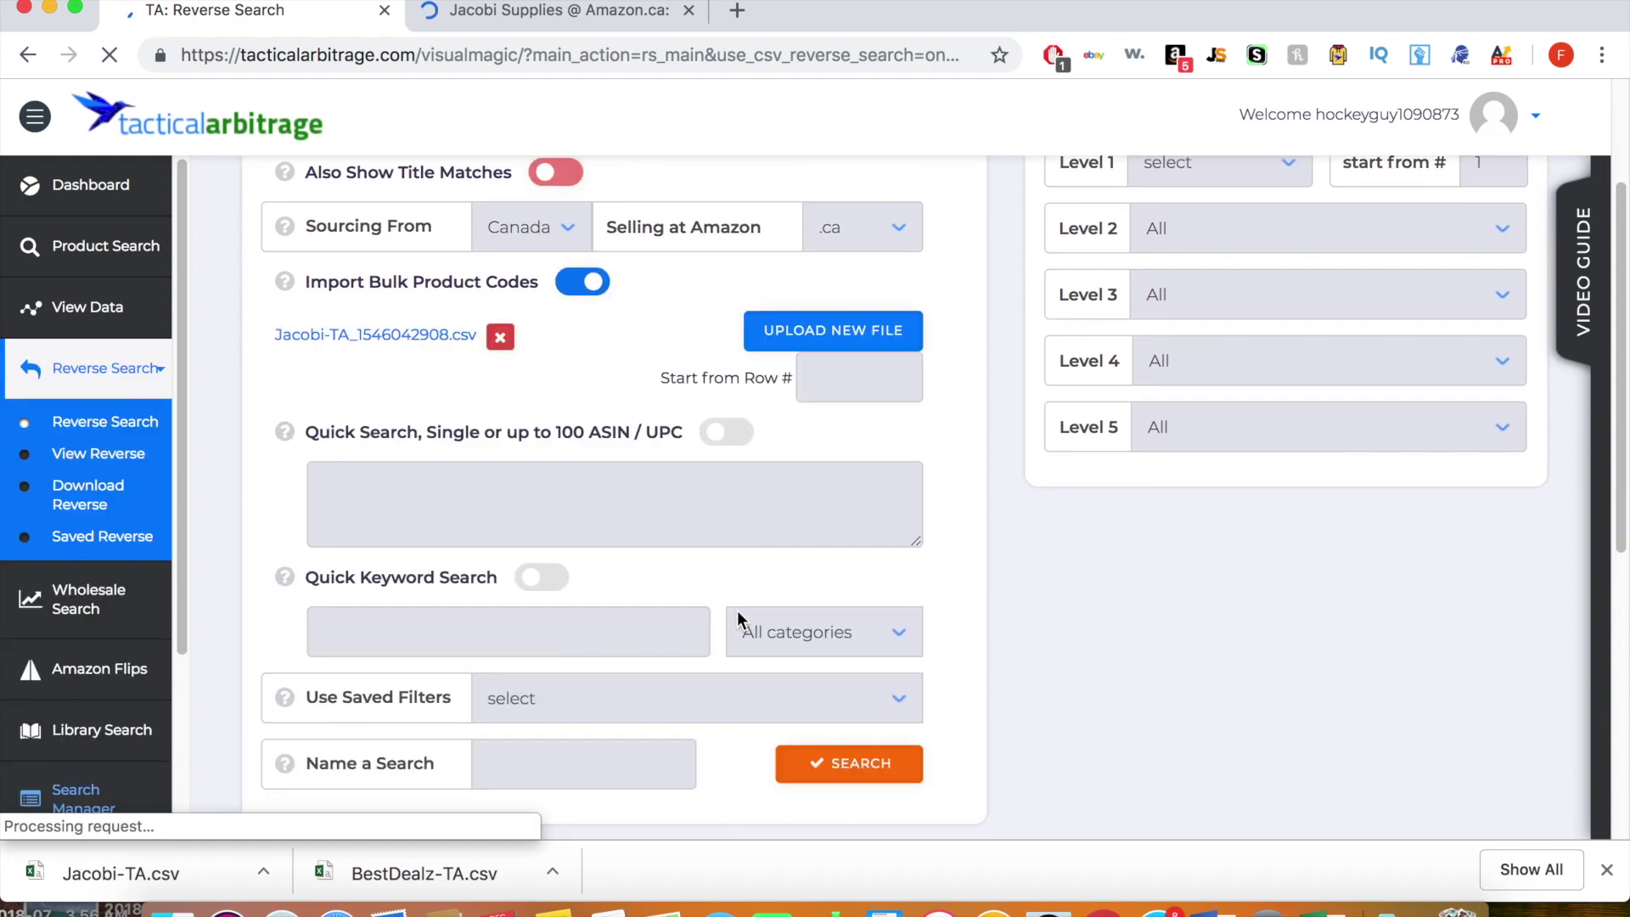
pyautogui.scroll(-1, 736, 574)
pyautogui.scroll(-5, 695, 650)
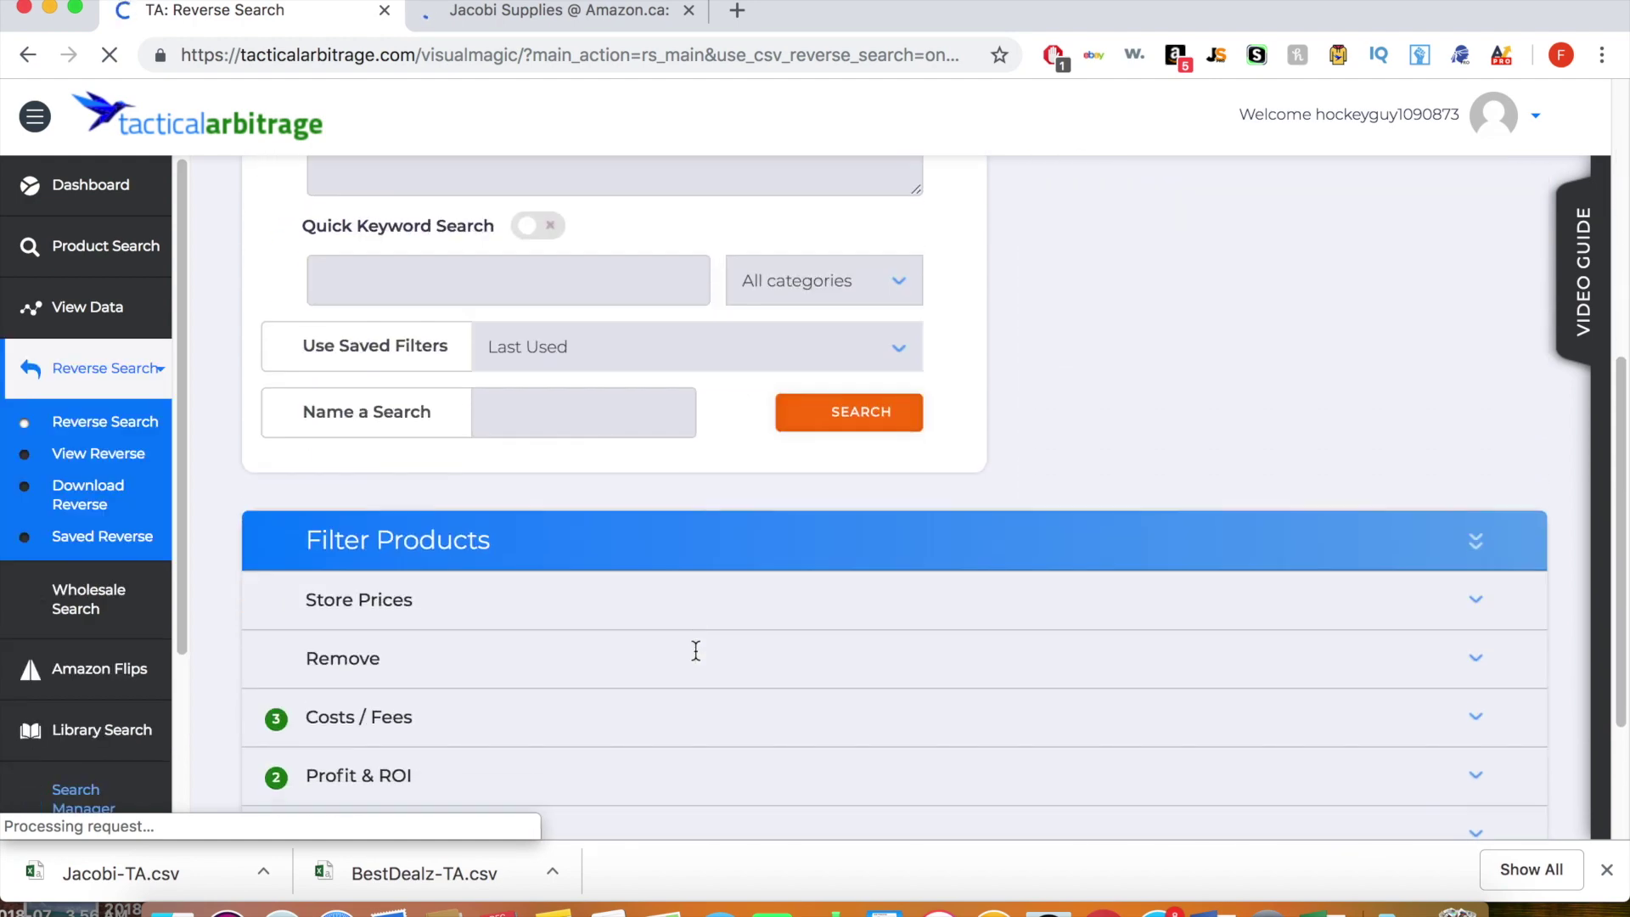
pyautogui.scroll(3, 824, 314)
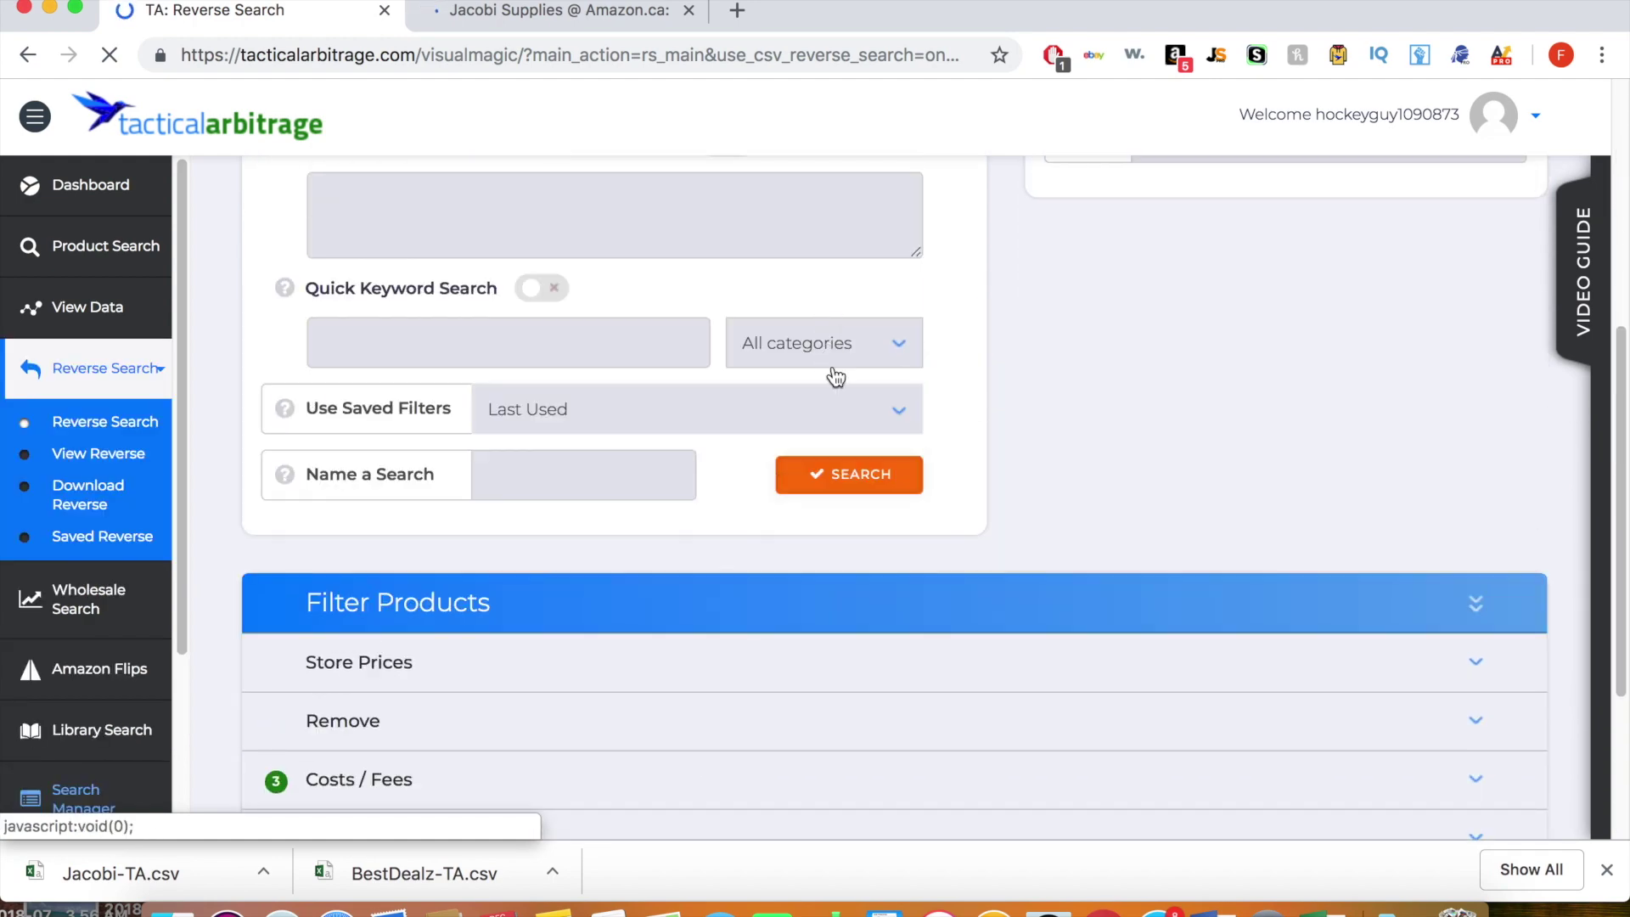
pyautogui.click(845, 475)
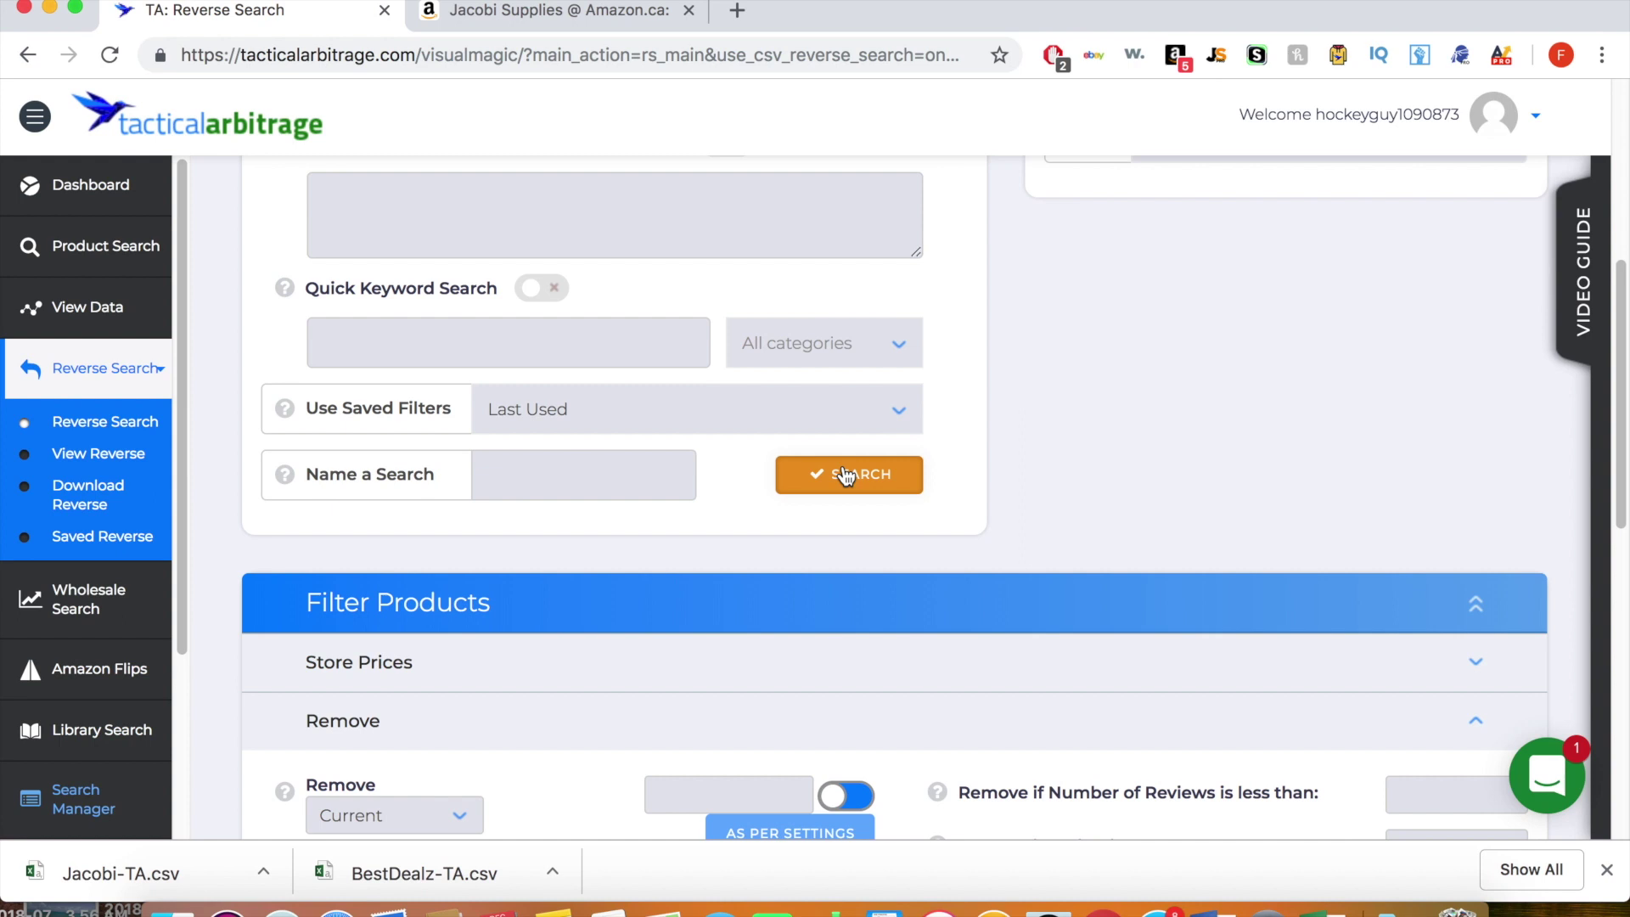
pyautogui.scroll(1, 838, 458)
pyautogui.scroll(3, 819, 550)
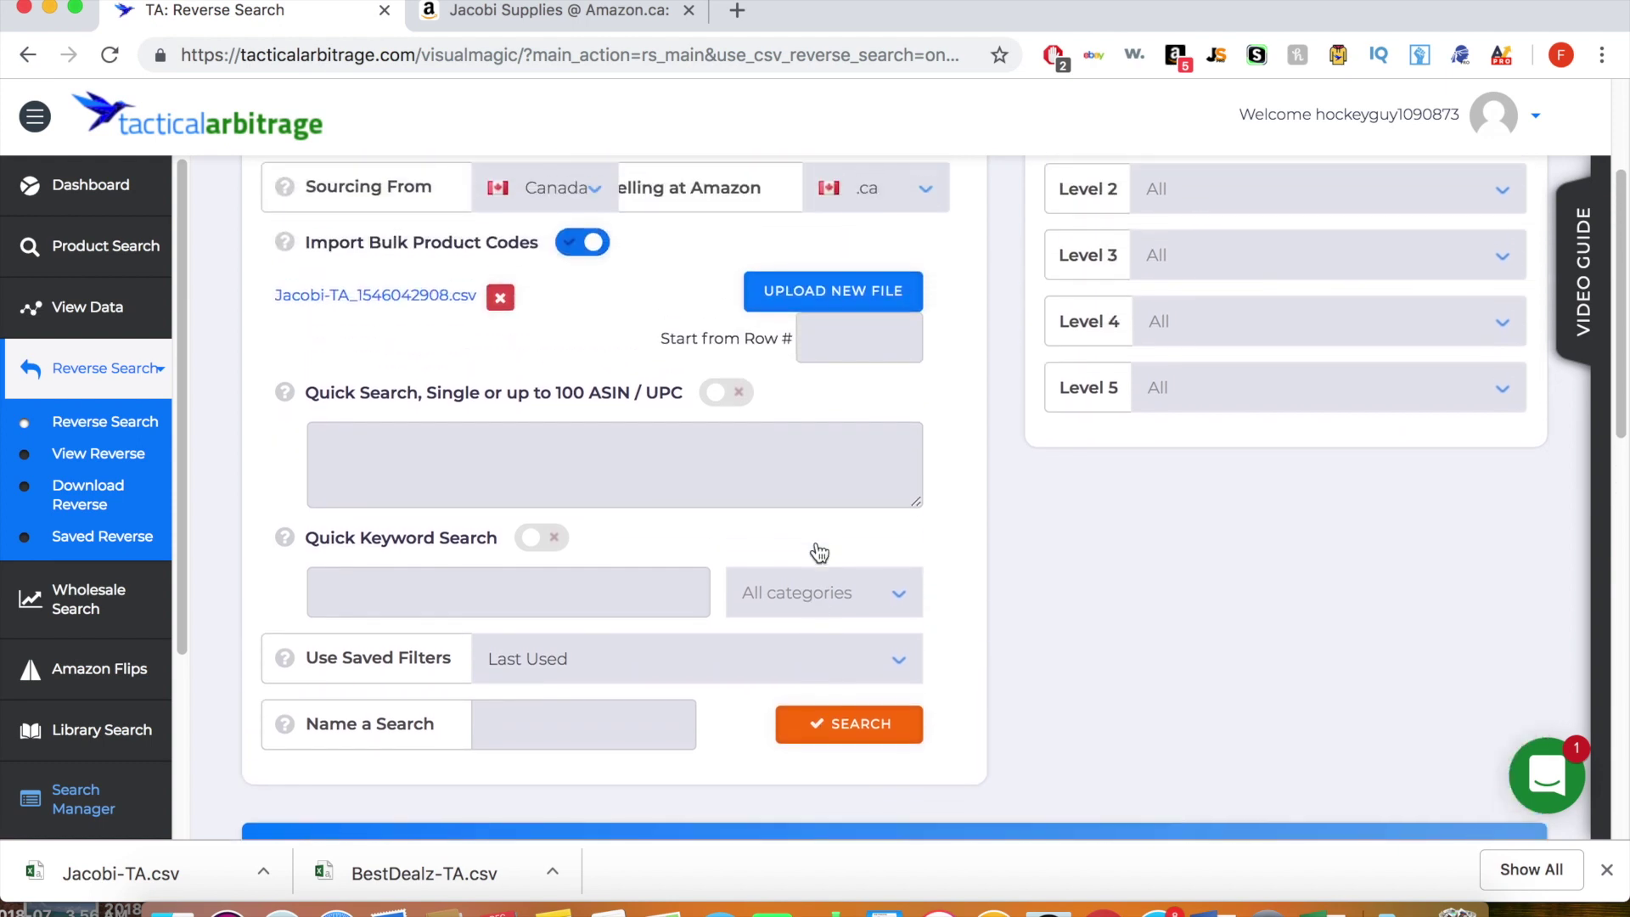
pyautogui.click(872, 751)
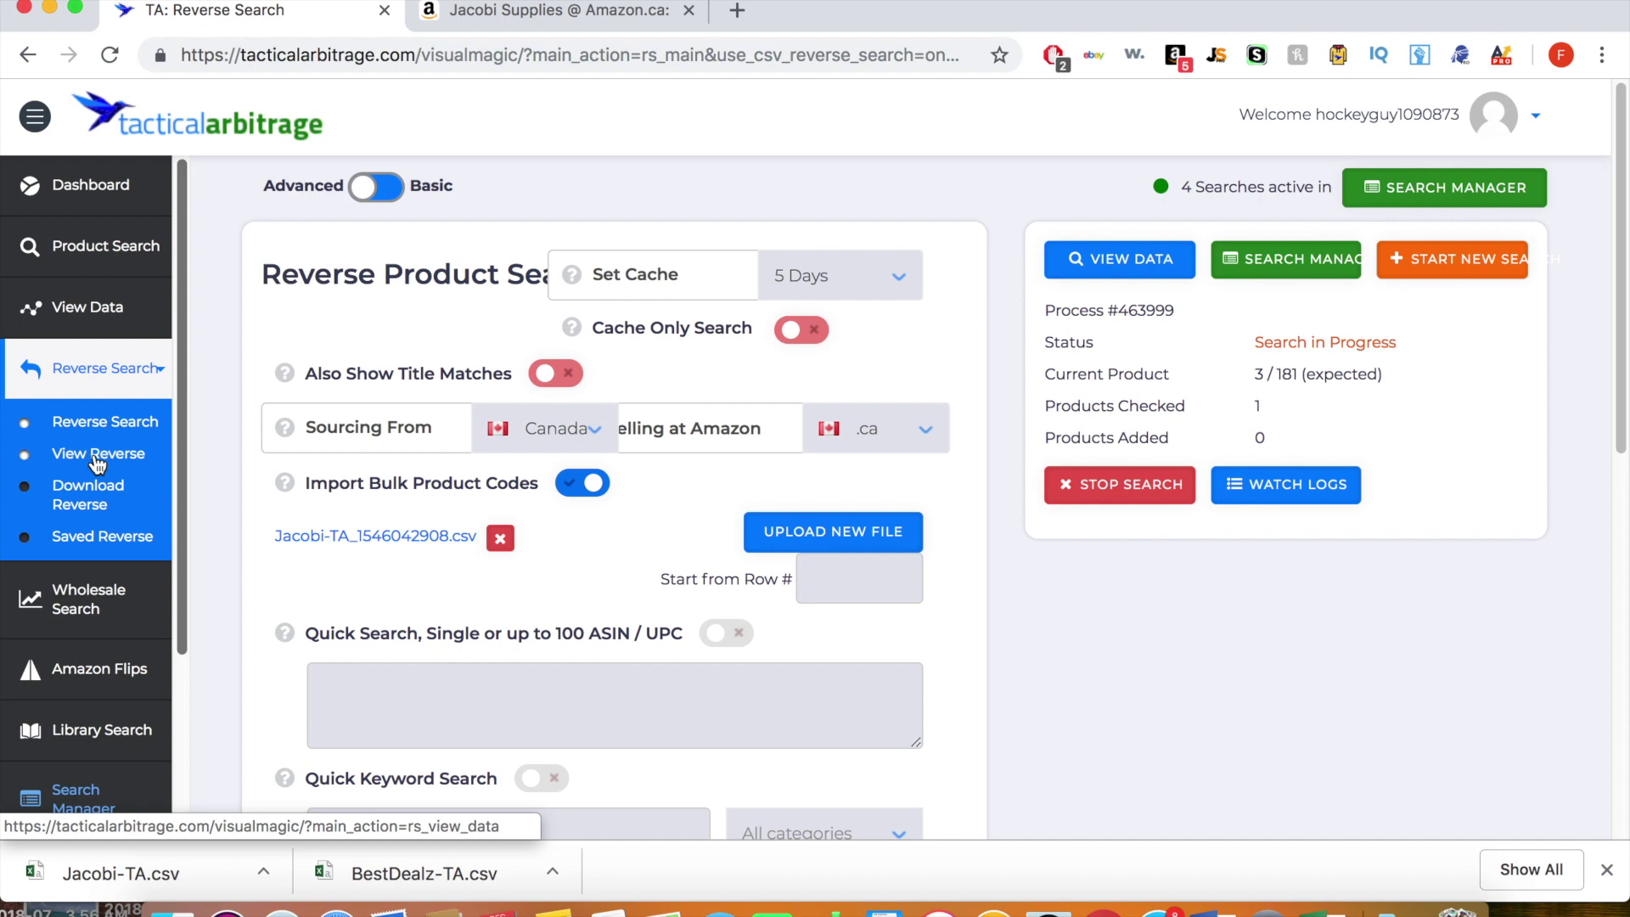
# Step: Open the View Reverse results in a separate tab and sort them by In Stock with available products first
pyautogui.click(97, 457)
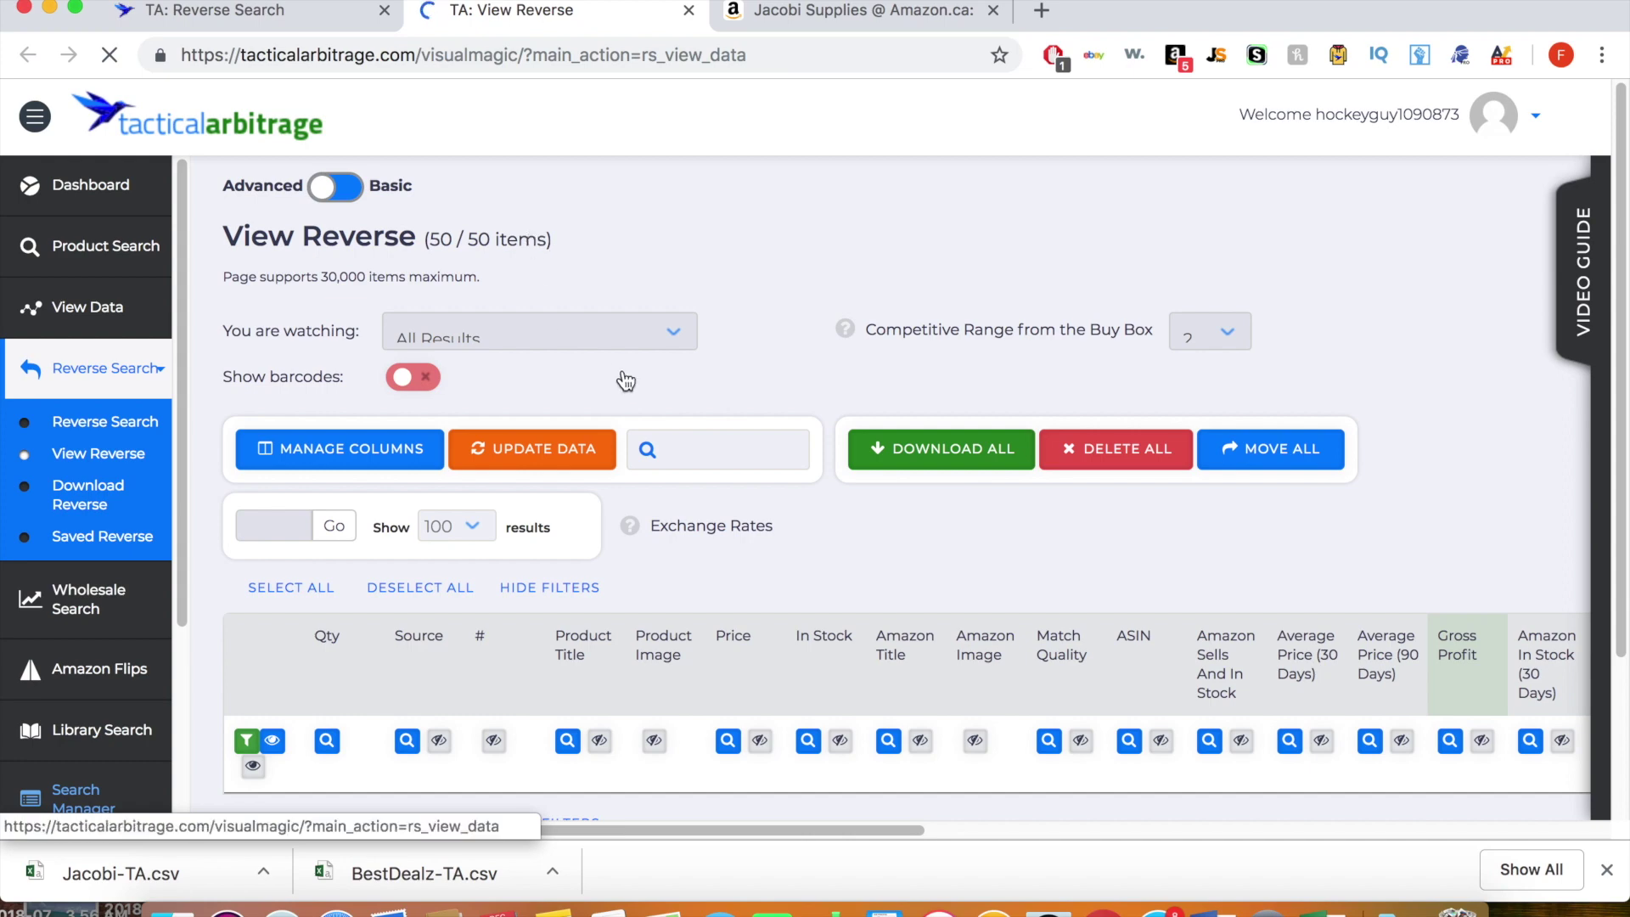
pyautogui.scroll(-2, 746, 410)
pyautogui.scroll(-3, 746, 410)
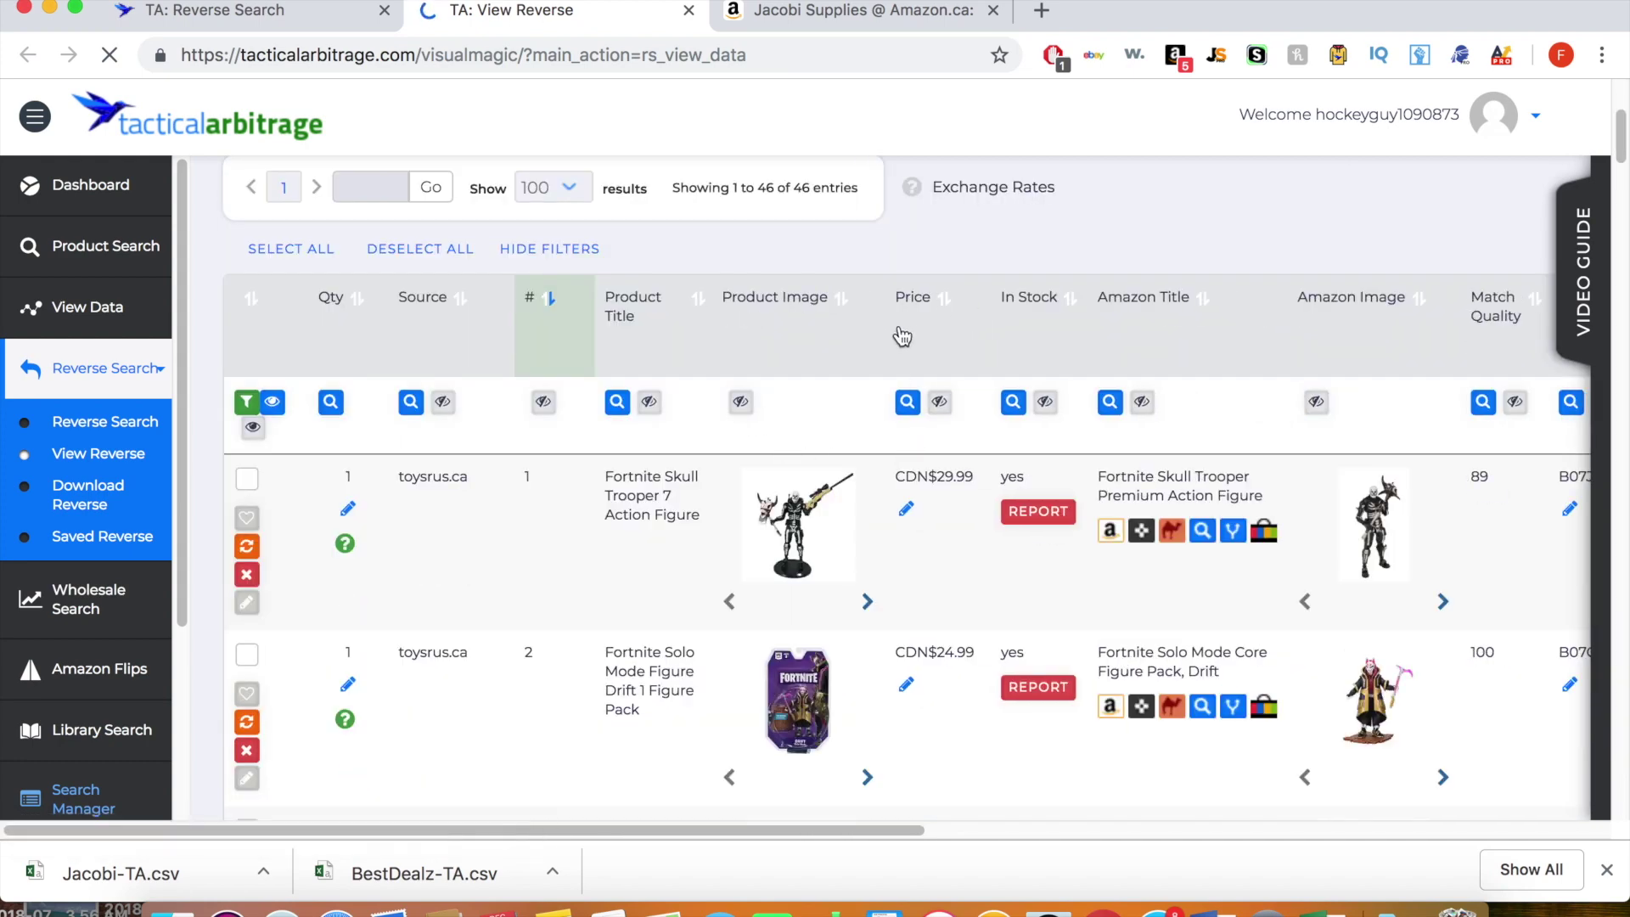
pyautogui.click(1032, 307)
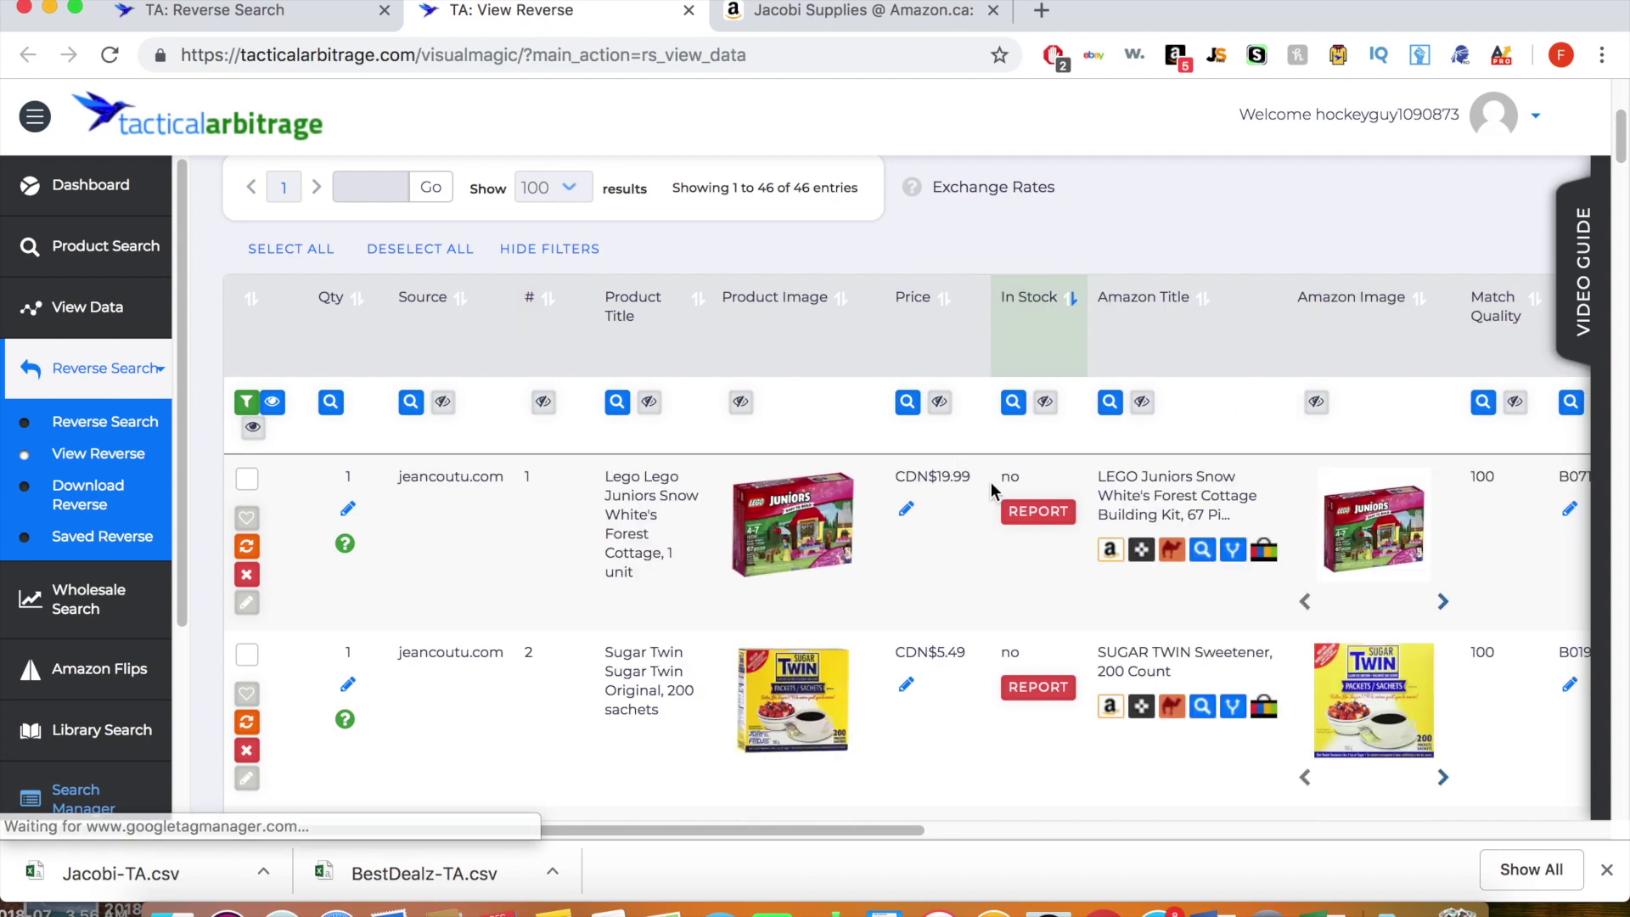
pyautogui.click(1030, 308)
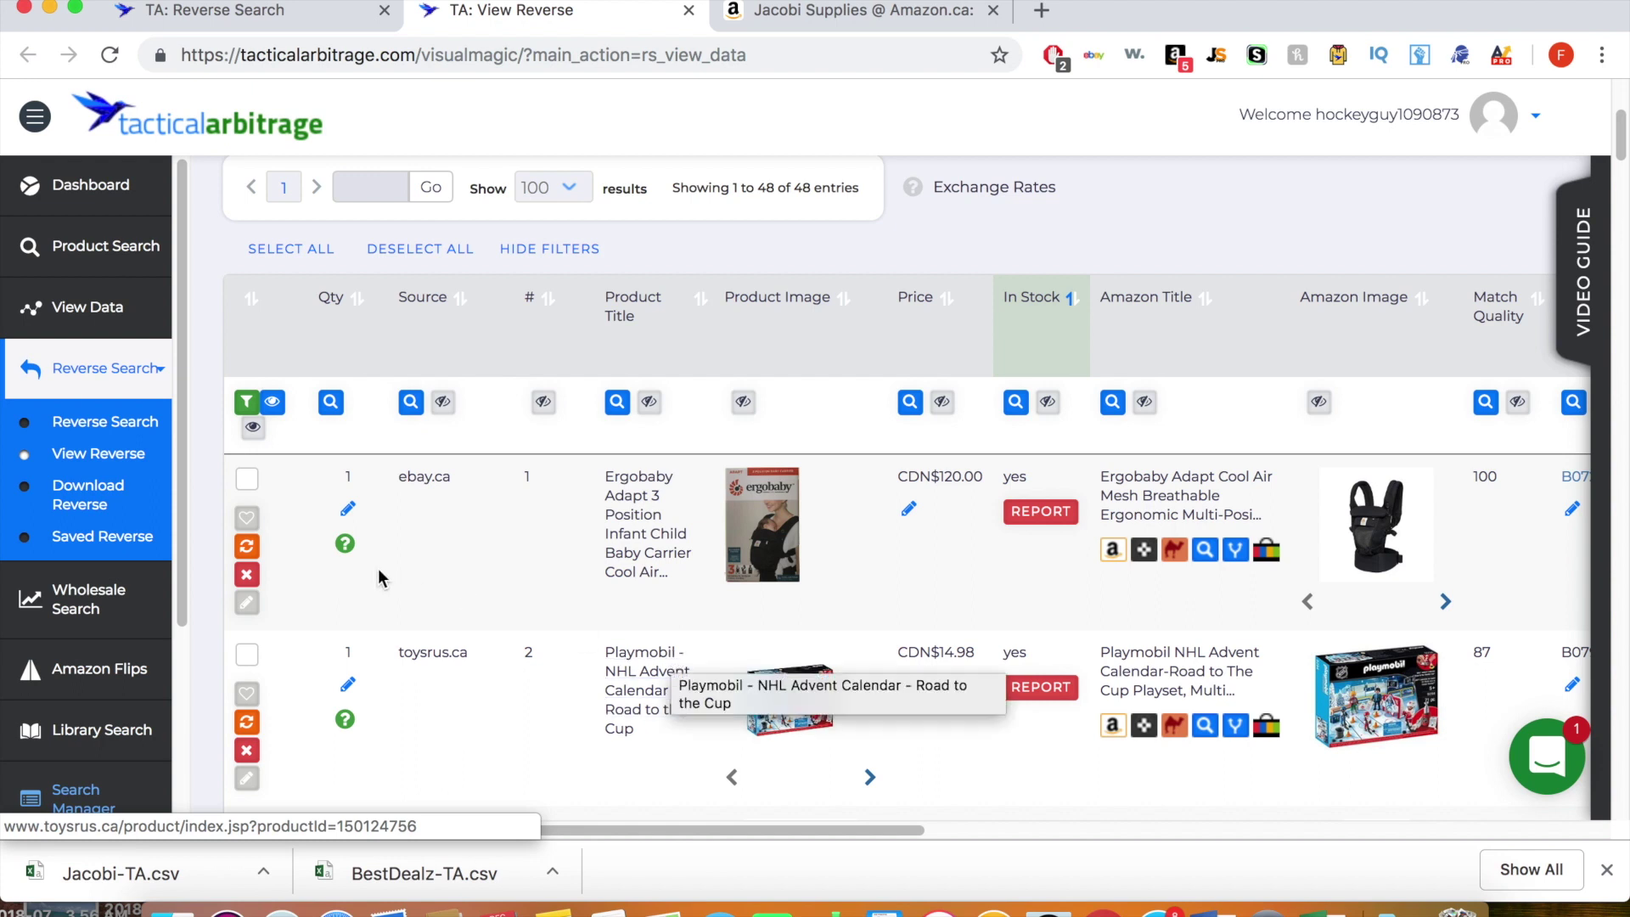
# Step: Examine the in-stock matches across all columns, comparing source price, average prices, gross profit, sellers and sales rank
pyautogui.click(345, 543)
pyautogui.click(223, 465)
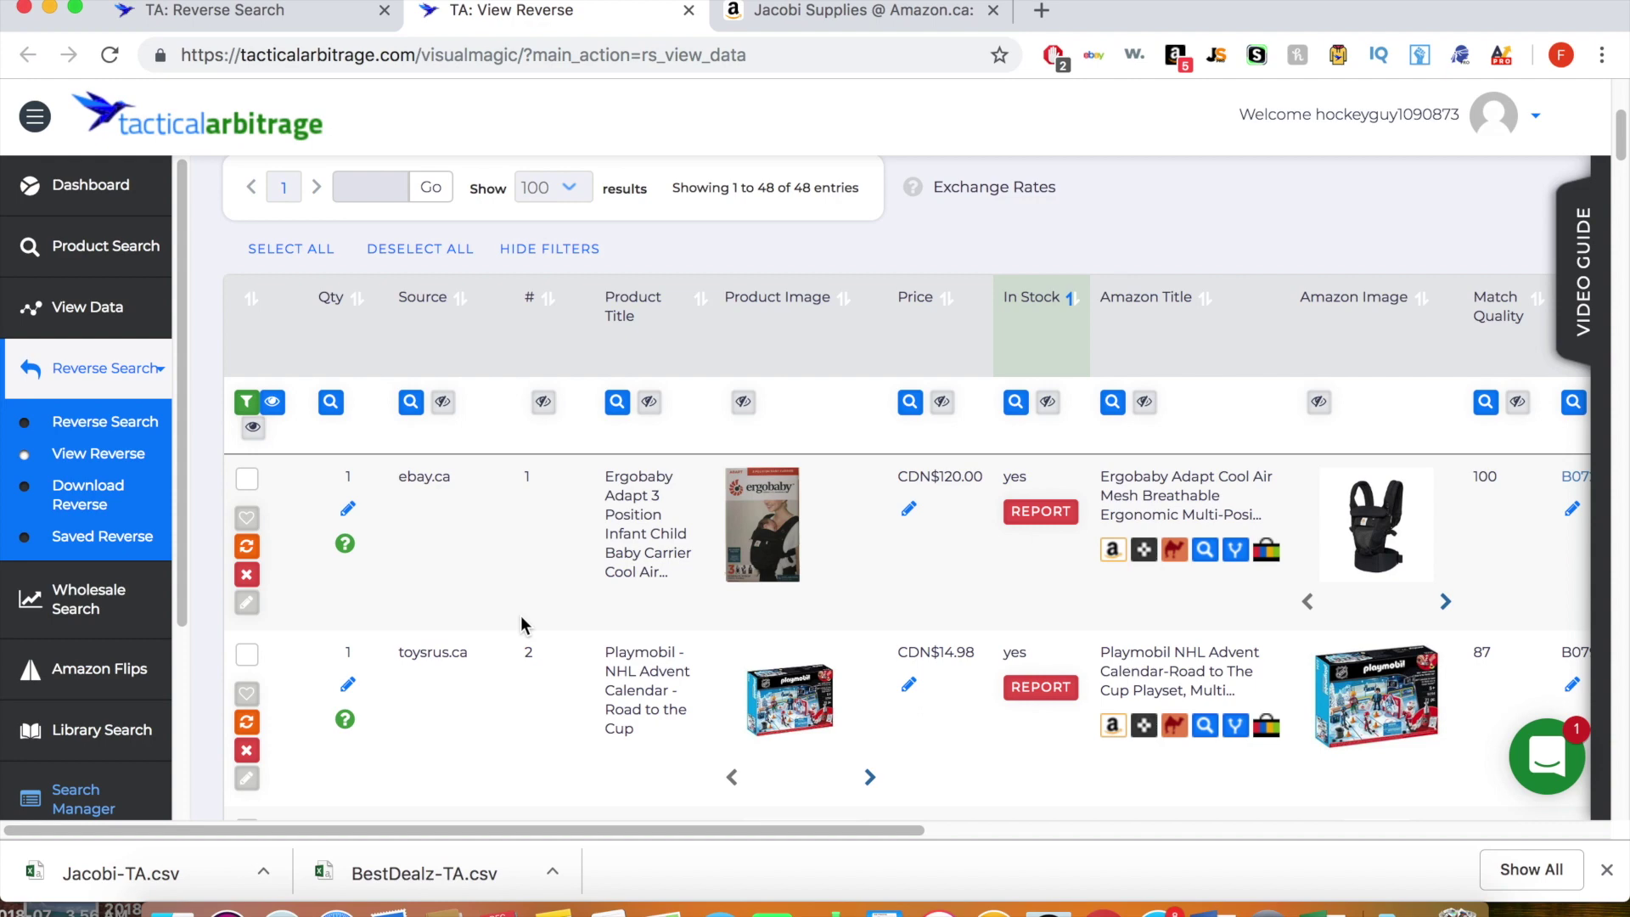
pyautogui.scroll(-3, 521, 625)
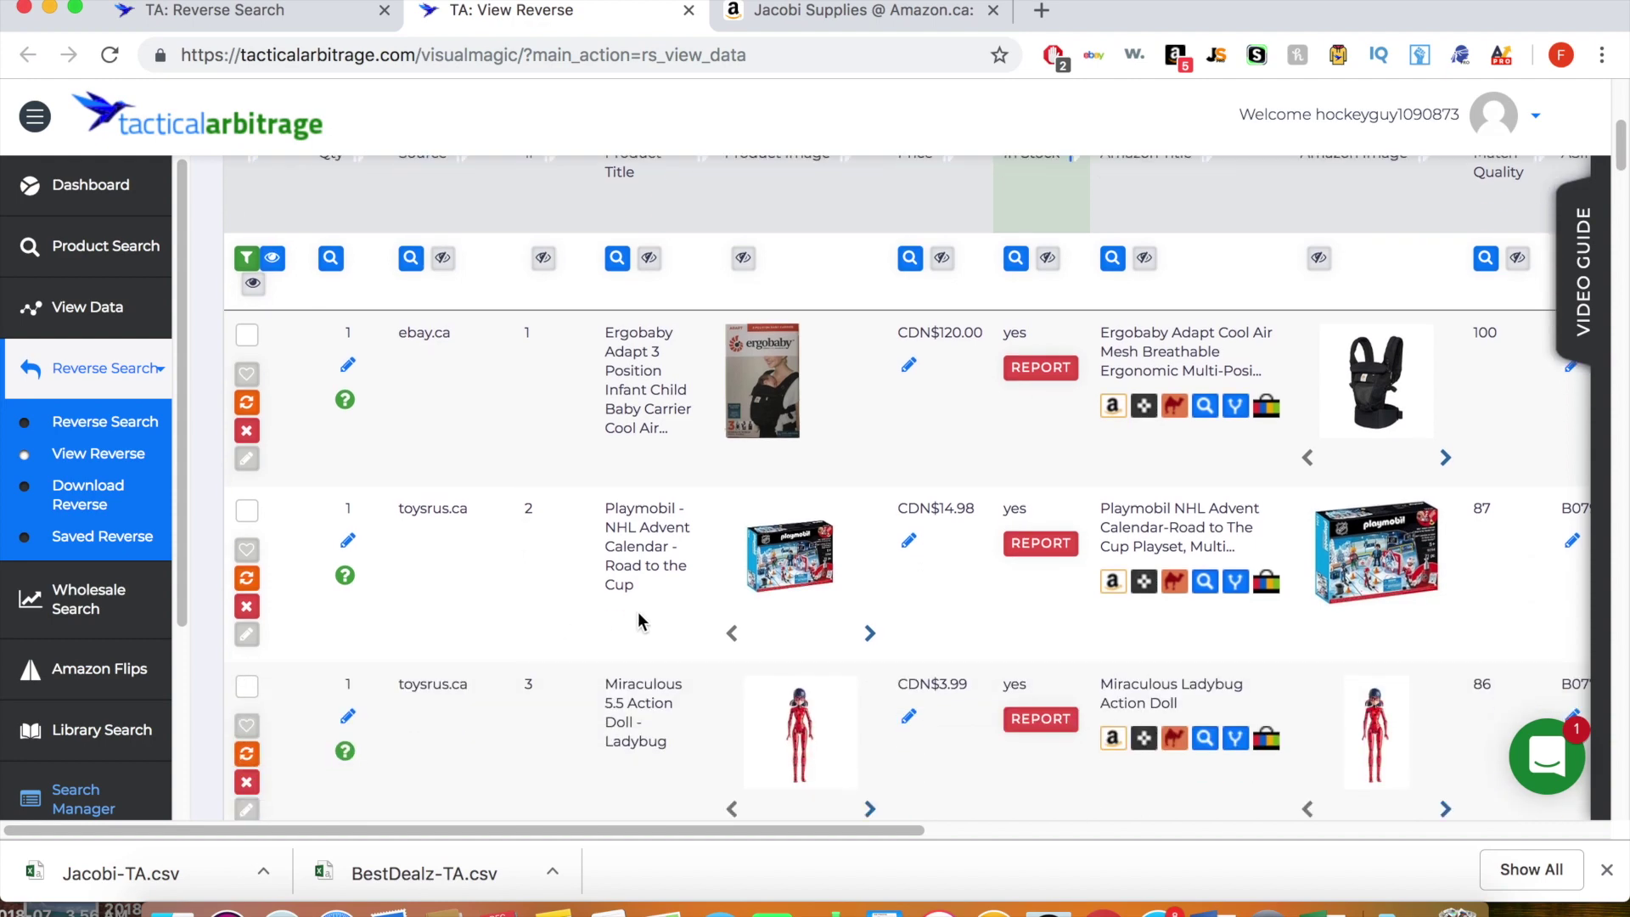
pyautogui.hscroll(10, 638, 611)
pyautogui.hscroll(-10, 639, 611)
pyautogui.hscroll(8, 598, 586)
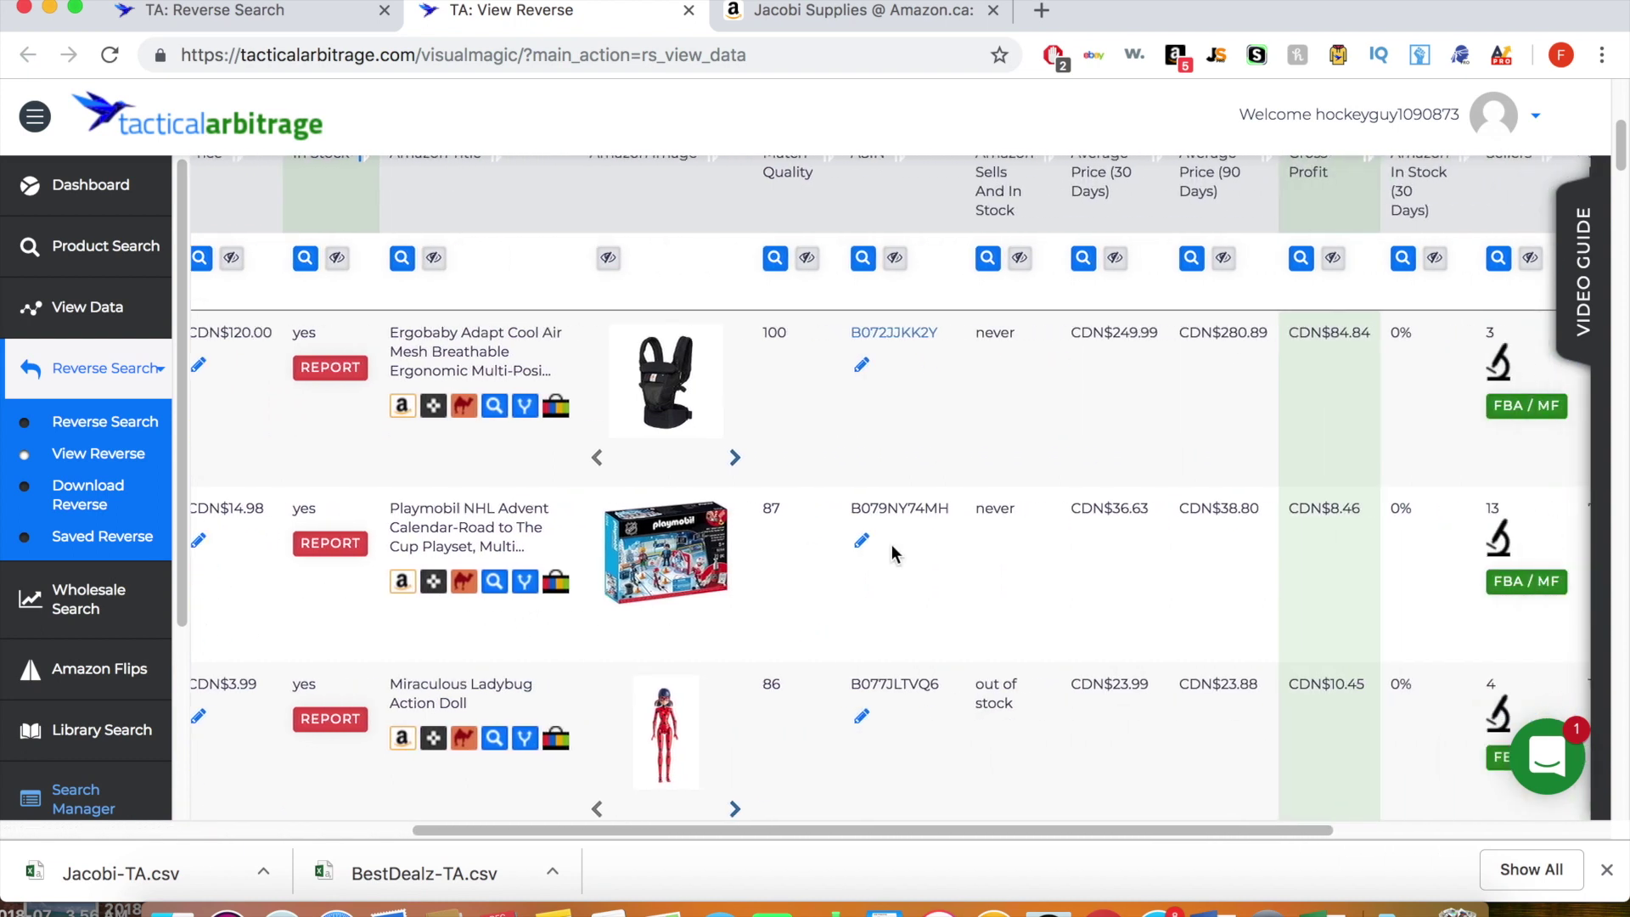
pyautogui.hscroll(4, 915, 543)
pyautogui.hscroll(-12, 915, 543)
pyautogui.hscroll(1, 915, 543)
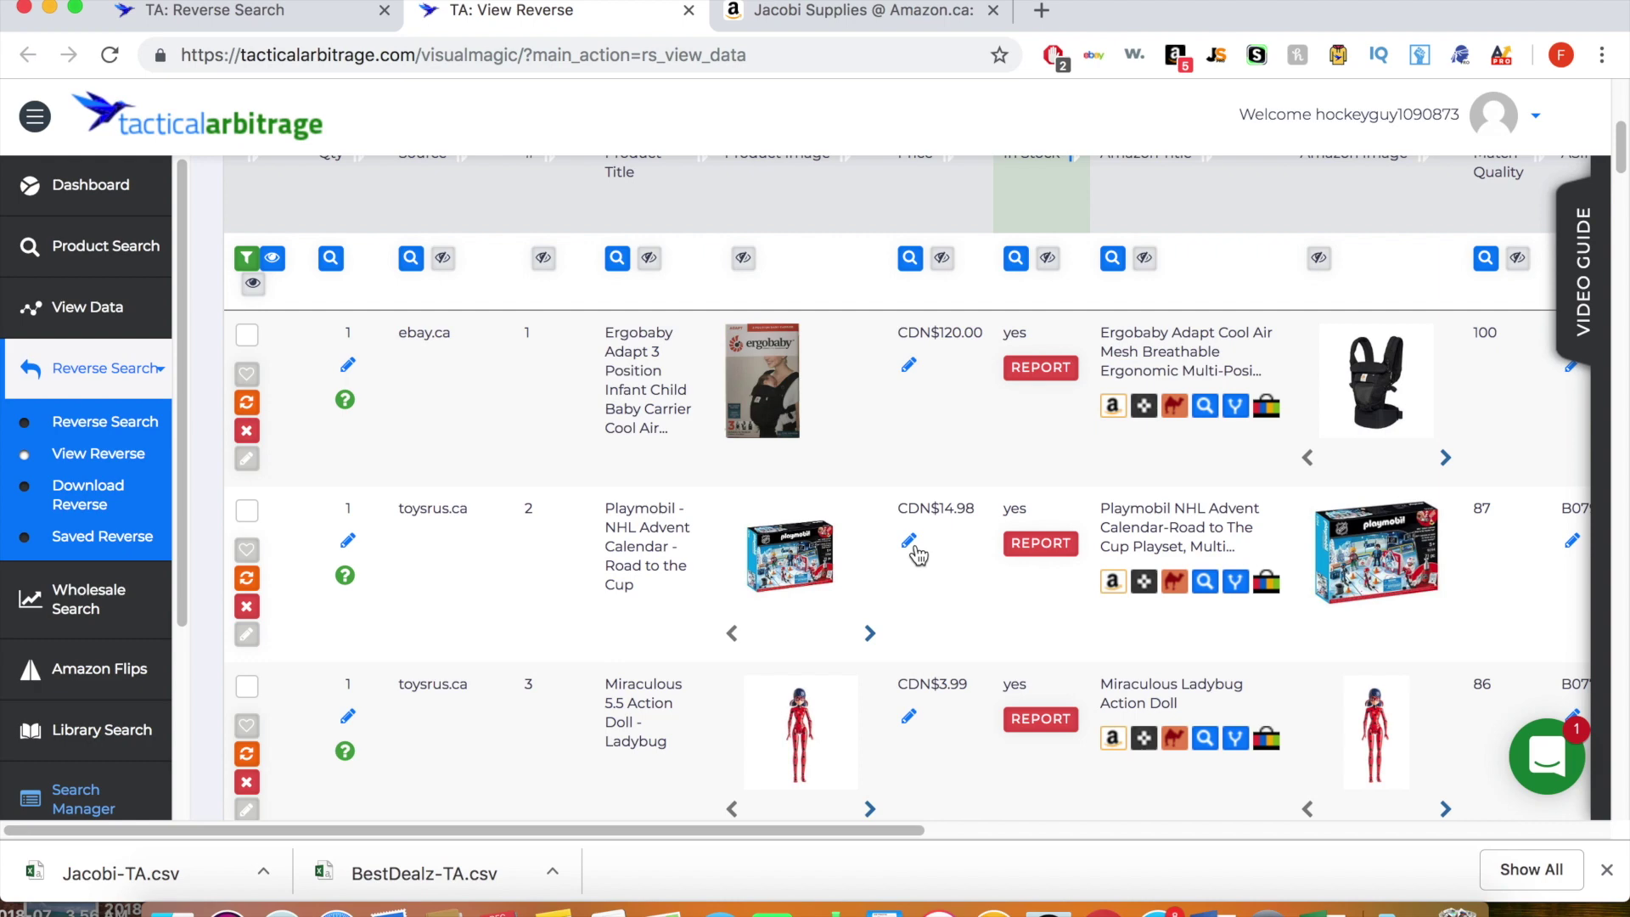
pyautogui.hscroll(10, 1049, 571)
pyautogui.hscroll(6, 1051, 567)
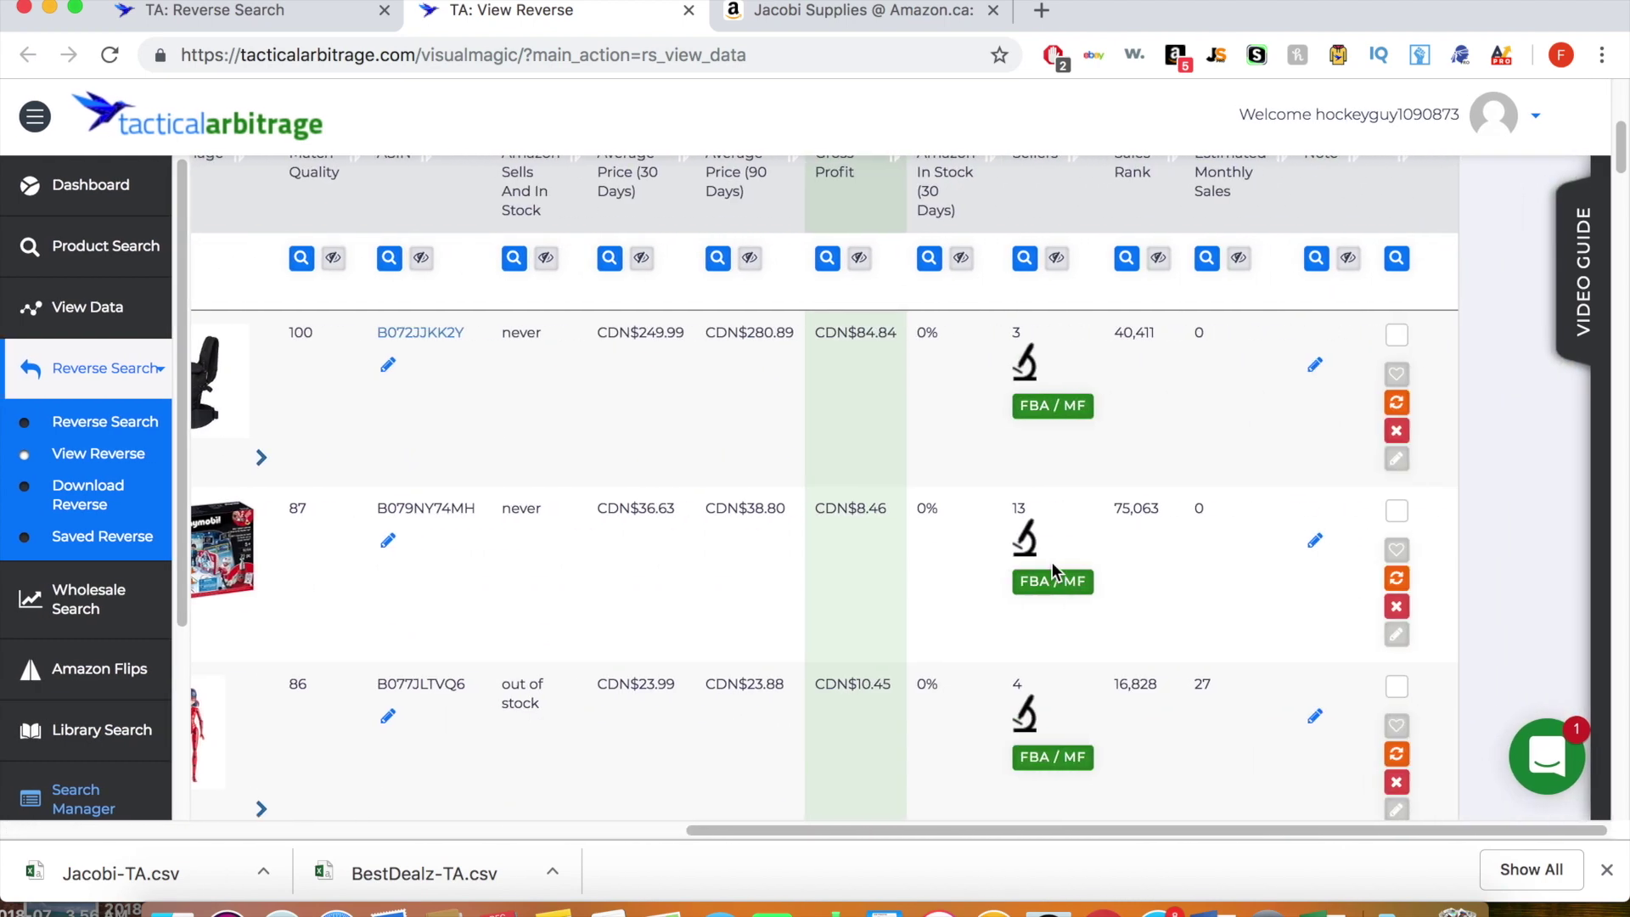
pyautogui.hscroll(-15, 944, 553)
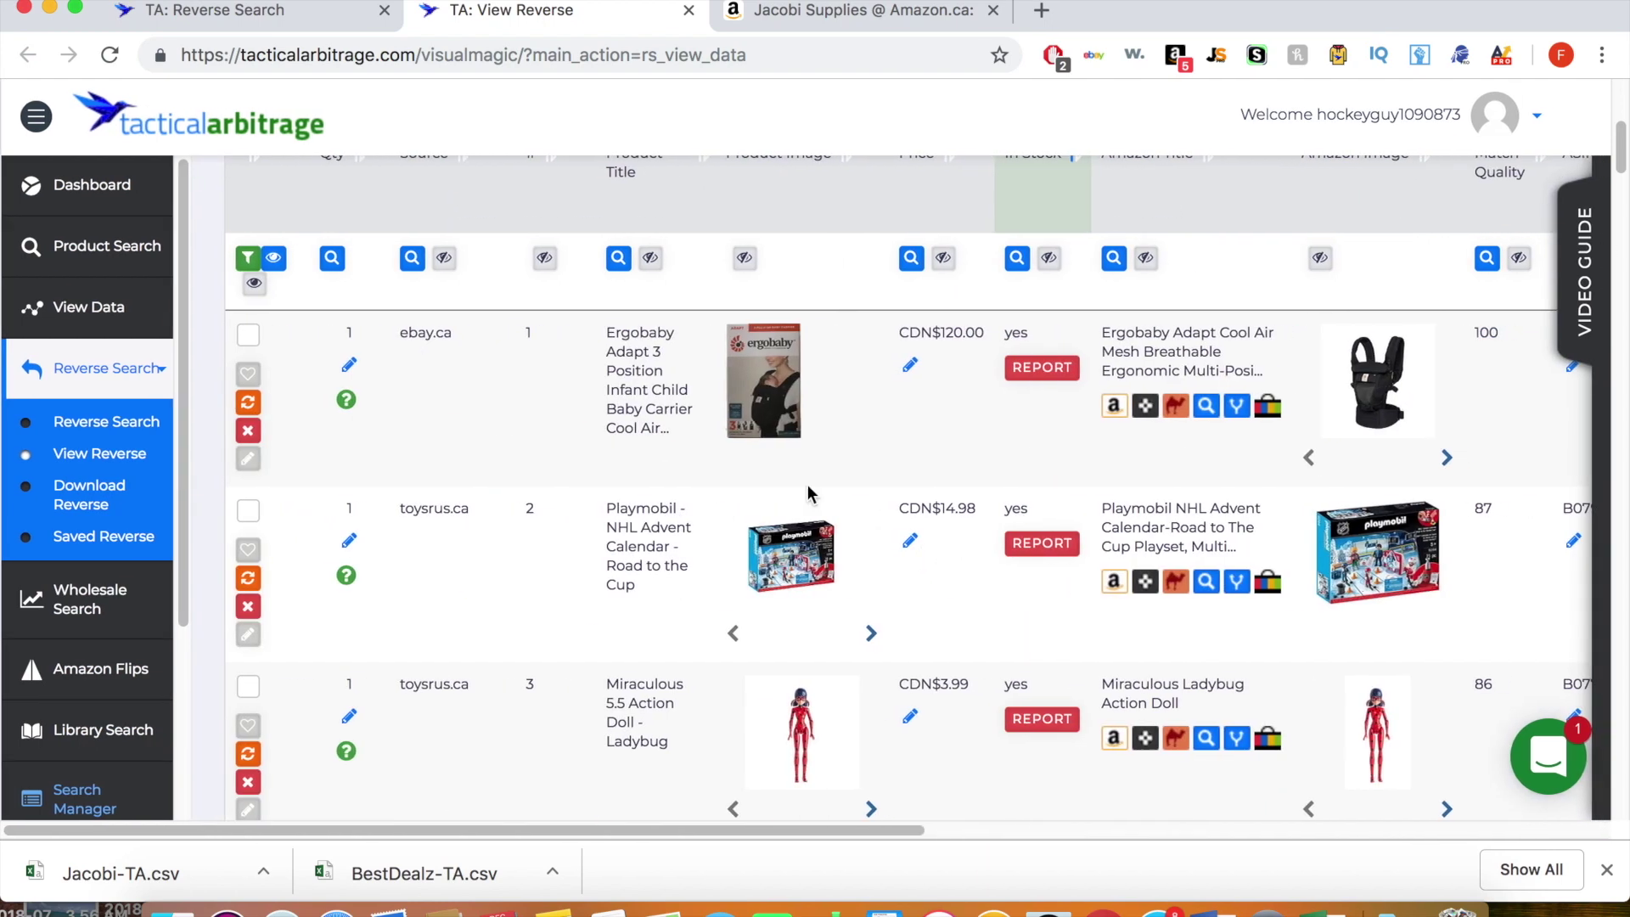
# Step: Open the toysrus.ca page of the Playmobil NHL Advent Calendar, close the Jacobi Supplies tab and check the product's price and availability
pyautogui.click(641, 540)
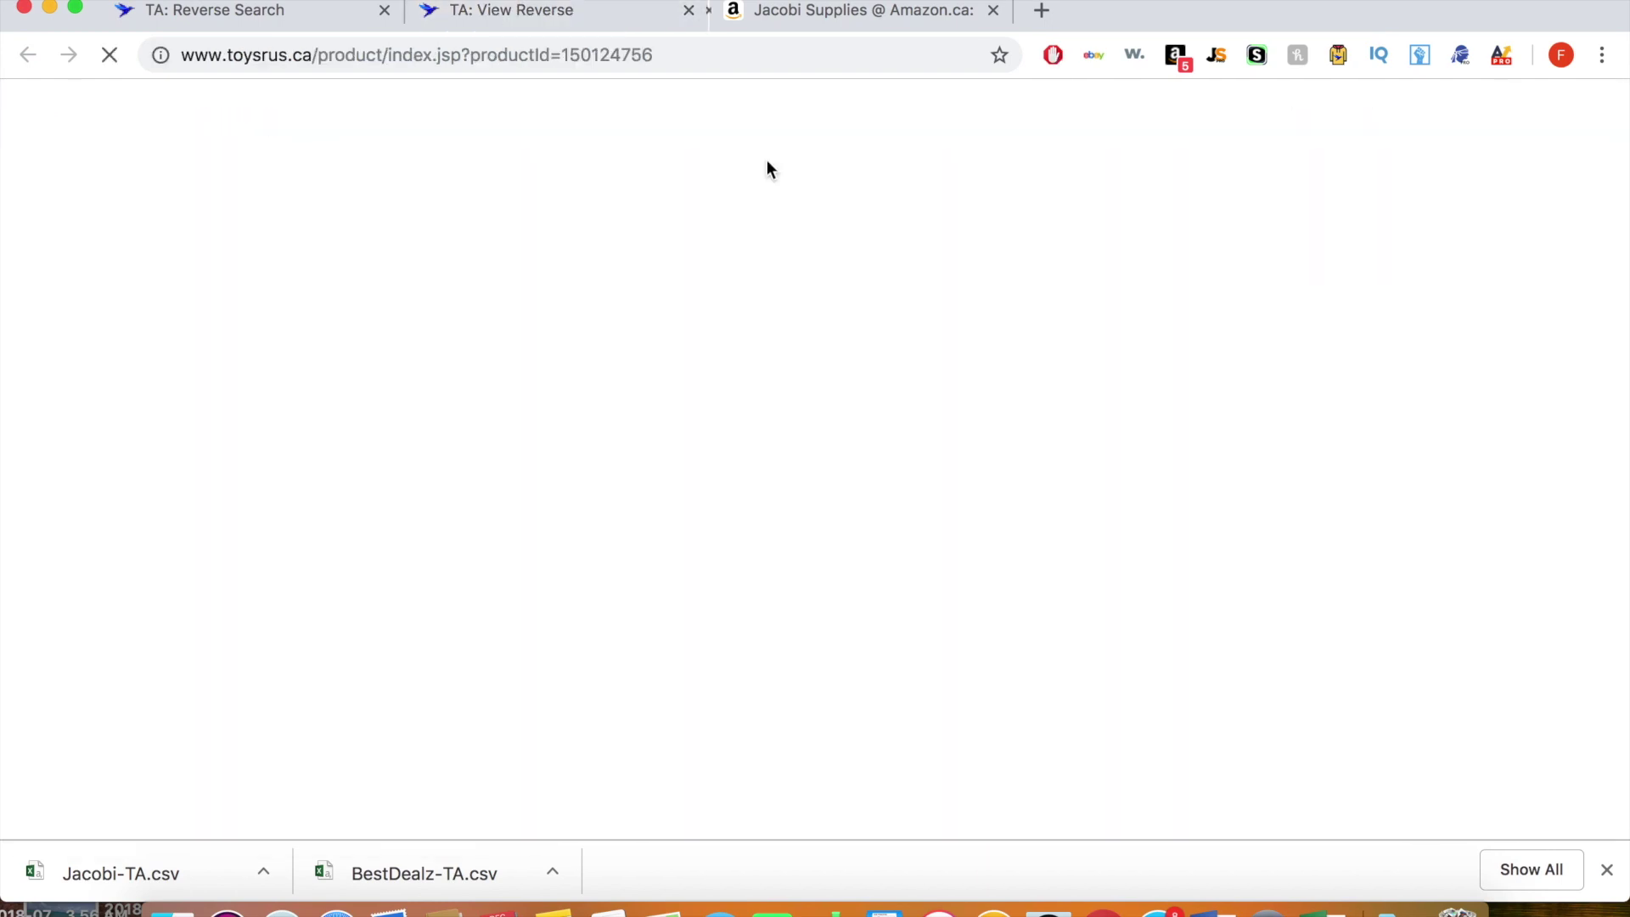
pyautogui.click(1297, 10)
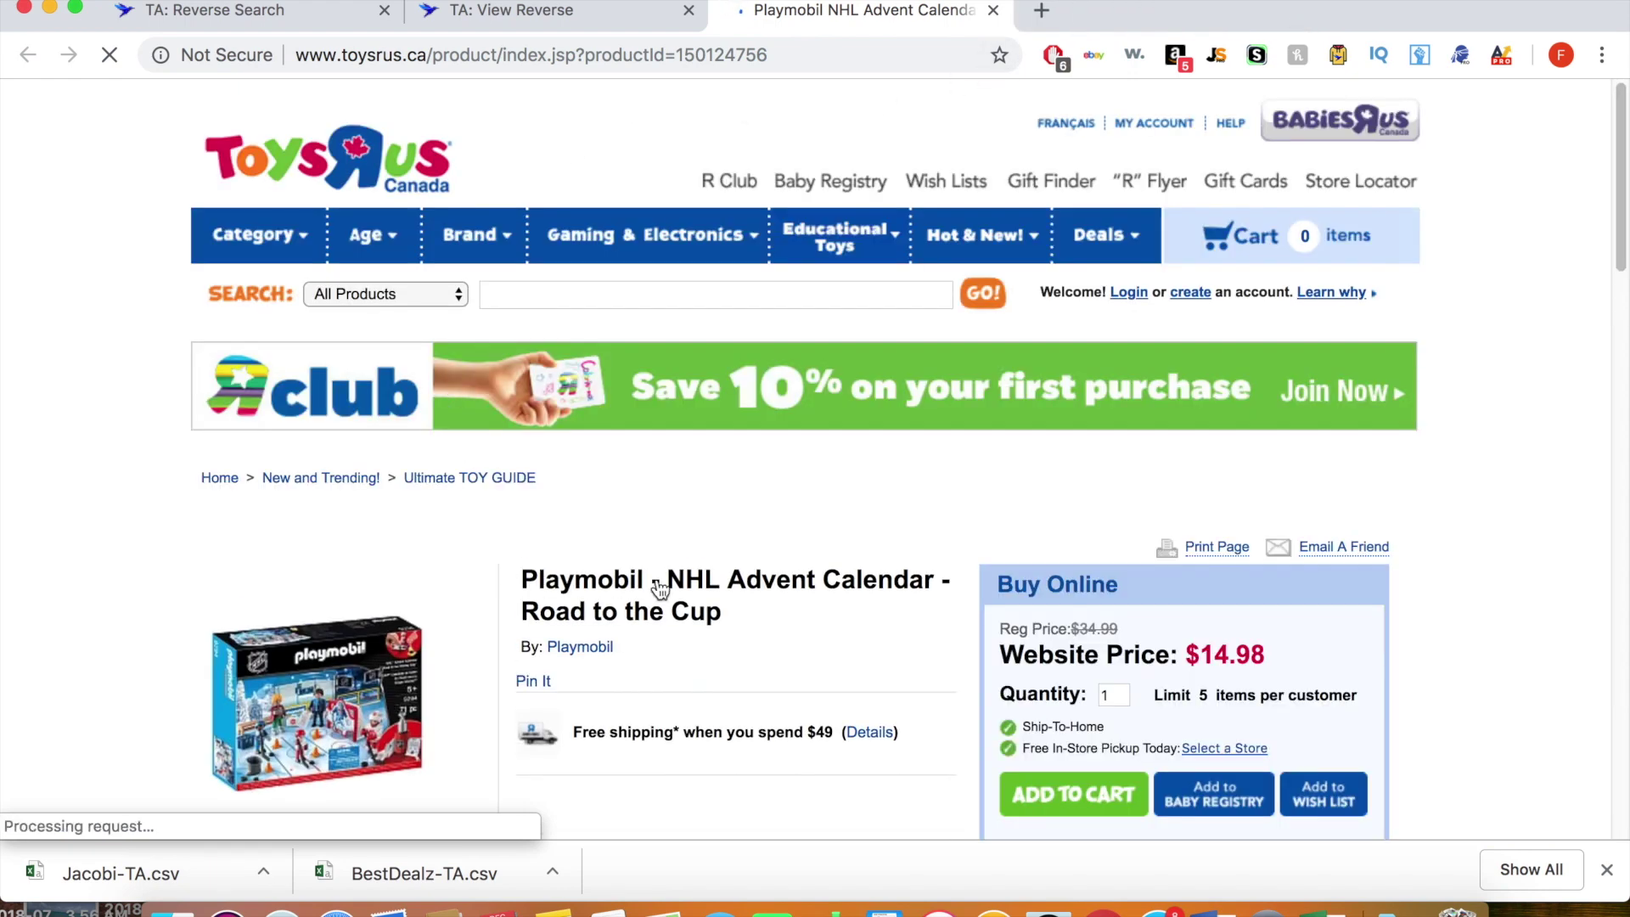
pyautogui.scroll(-3, 669, 586)
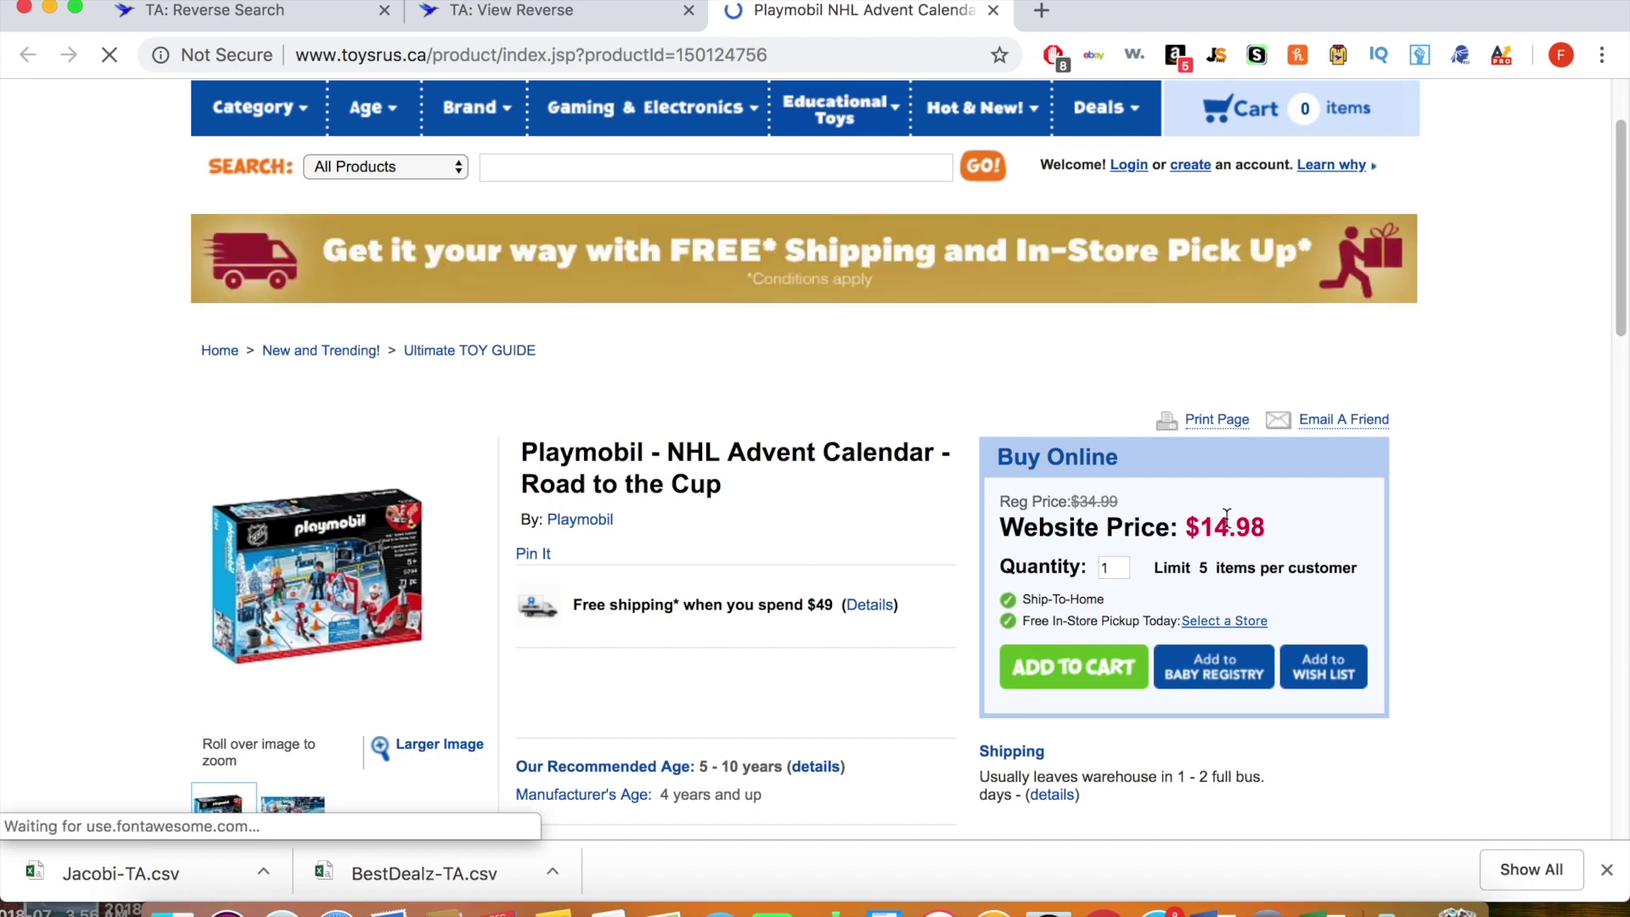
# Step: Return to the View Reverse results and open the new offers on Amazon.ca for the Playmobil NHL Advent Calendar
pyautogui.click(543, 14)
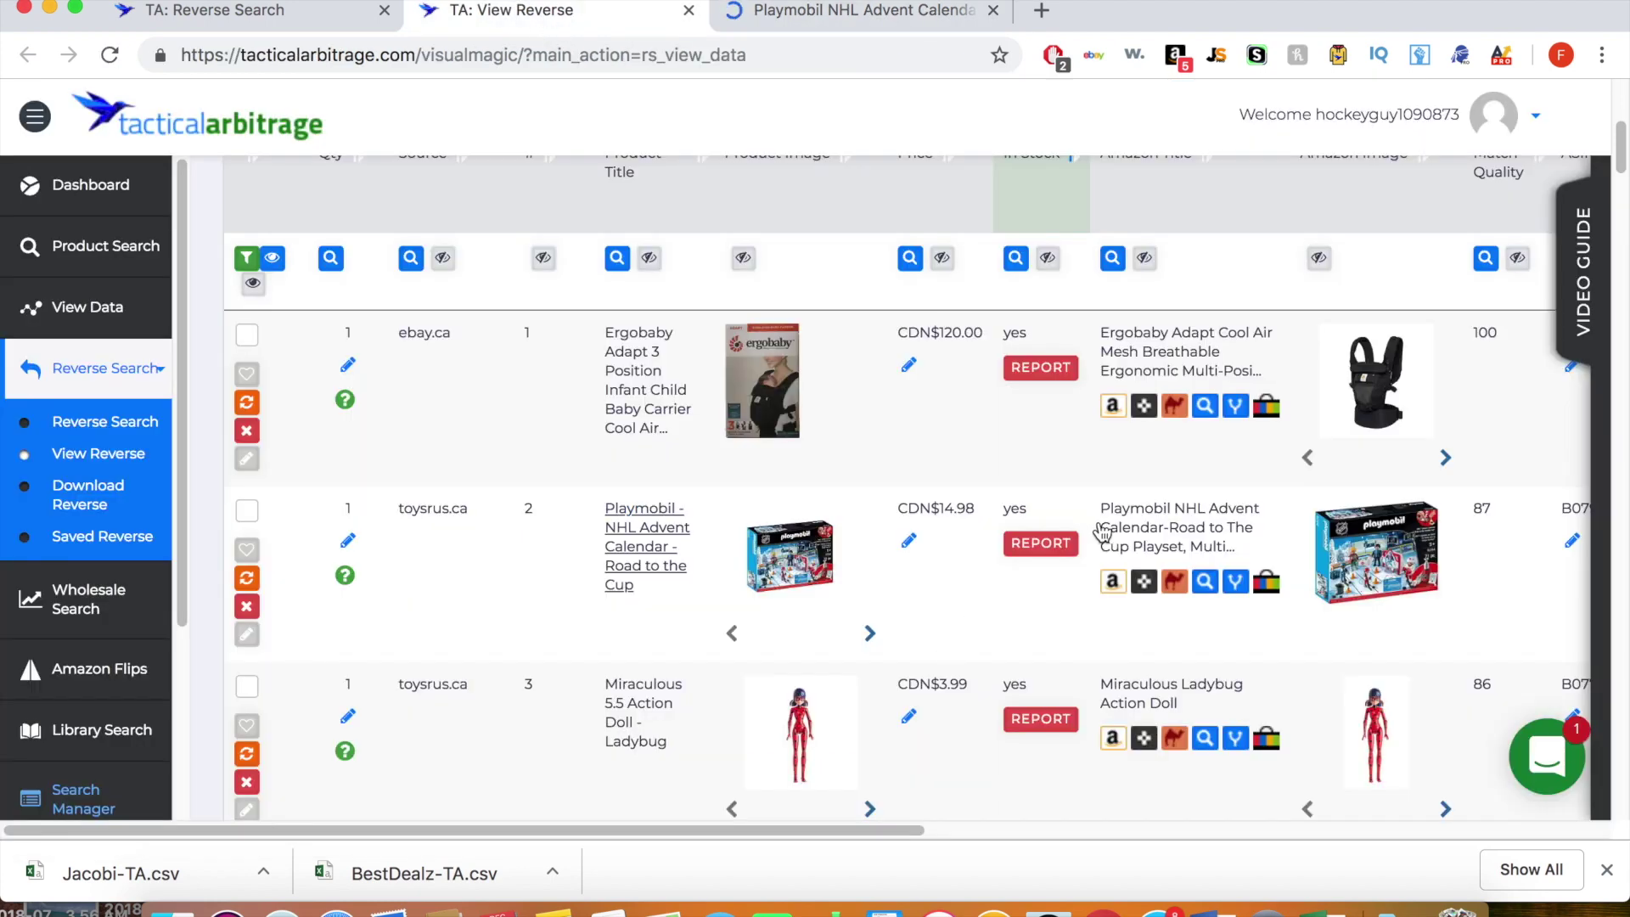
pyautogui.hscroll(6, 1330, 584)
pyautogui.click(677, 533)
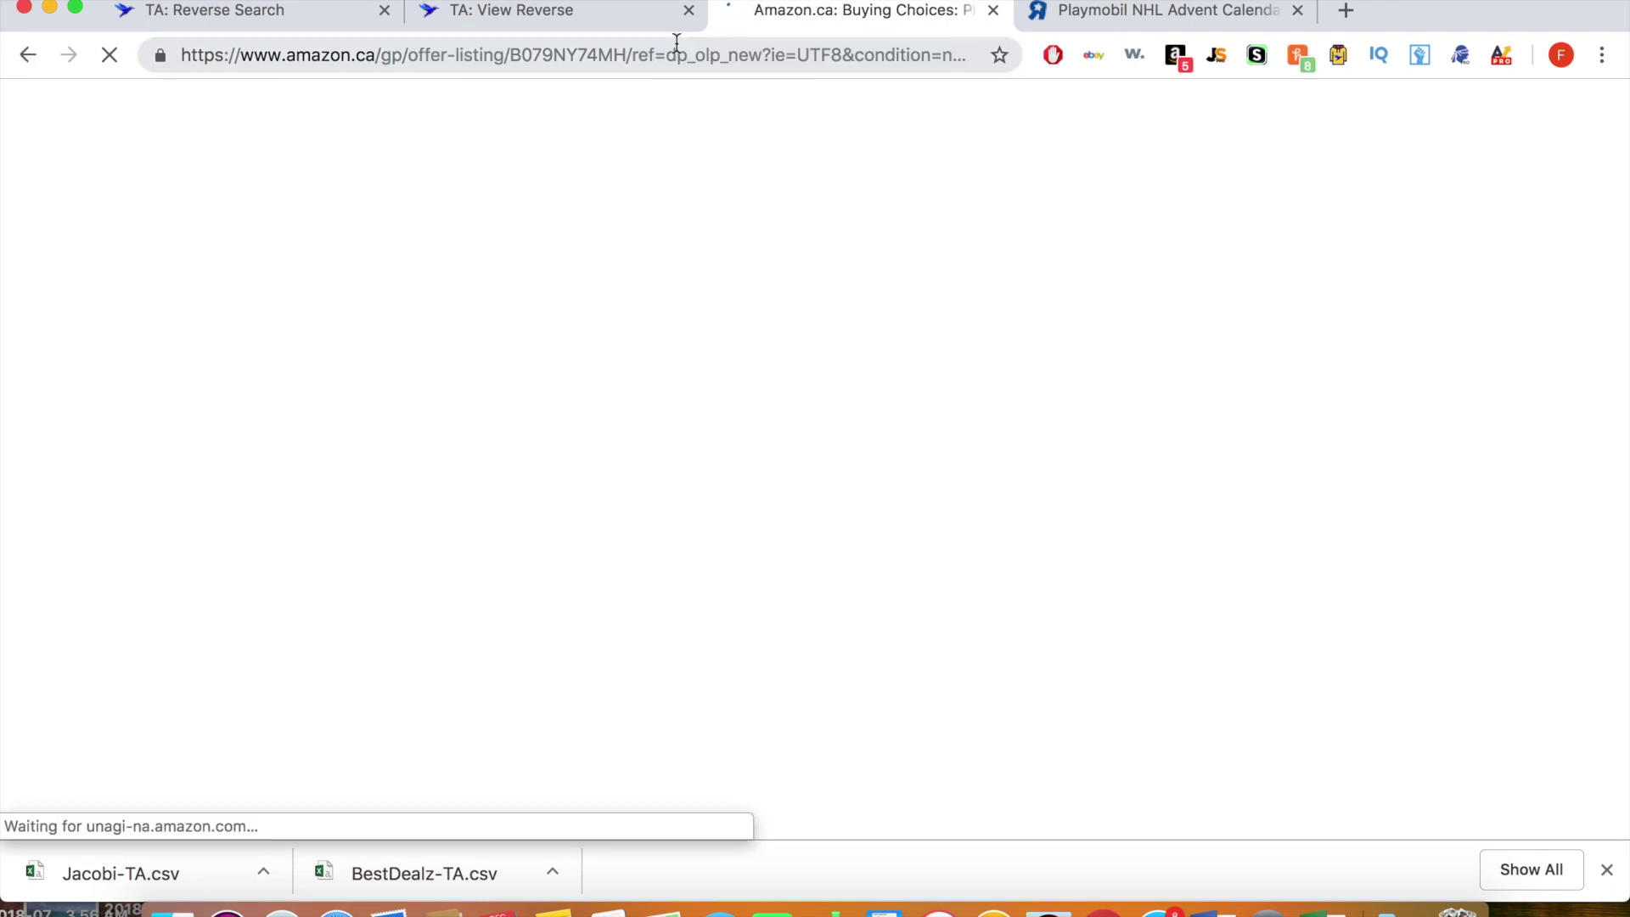
# Step: Examine the prices, sellers and fulfilment of the new Amazon.ca offers for the Playmobil NHL Advent Calendar
pyautogui.scroll(-3, 893, 484)
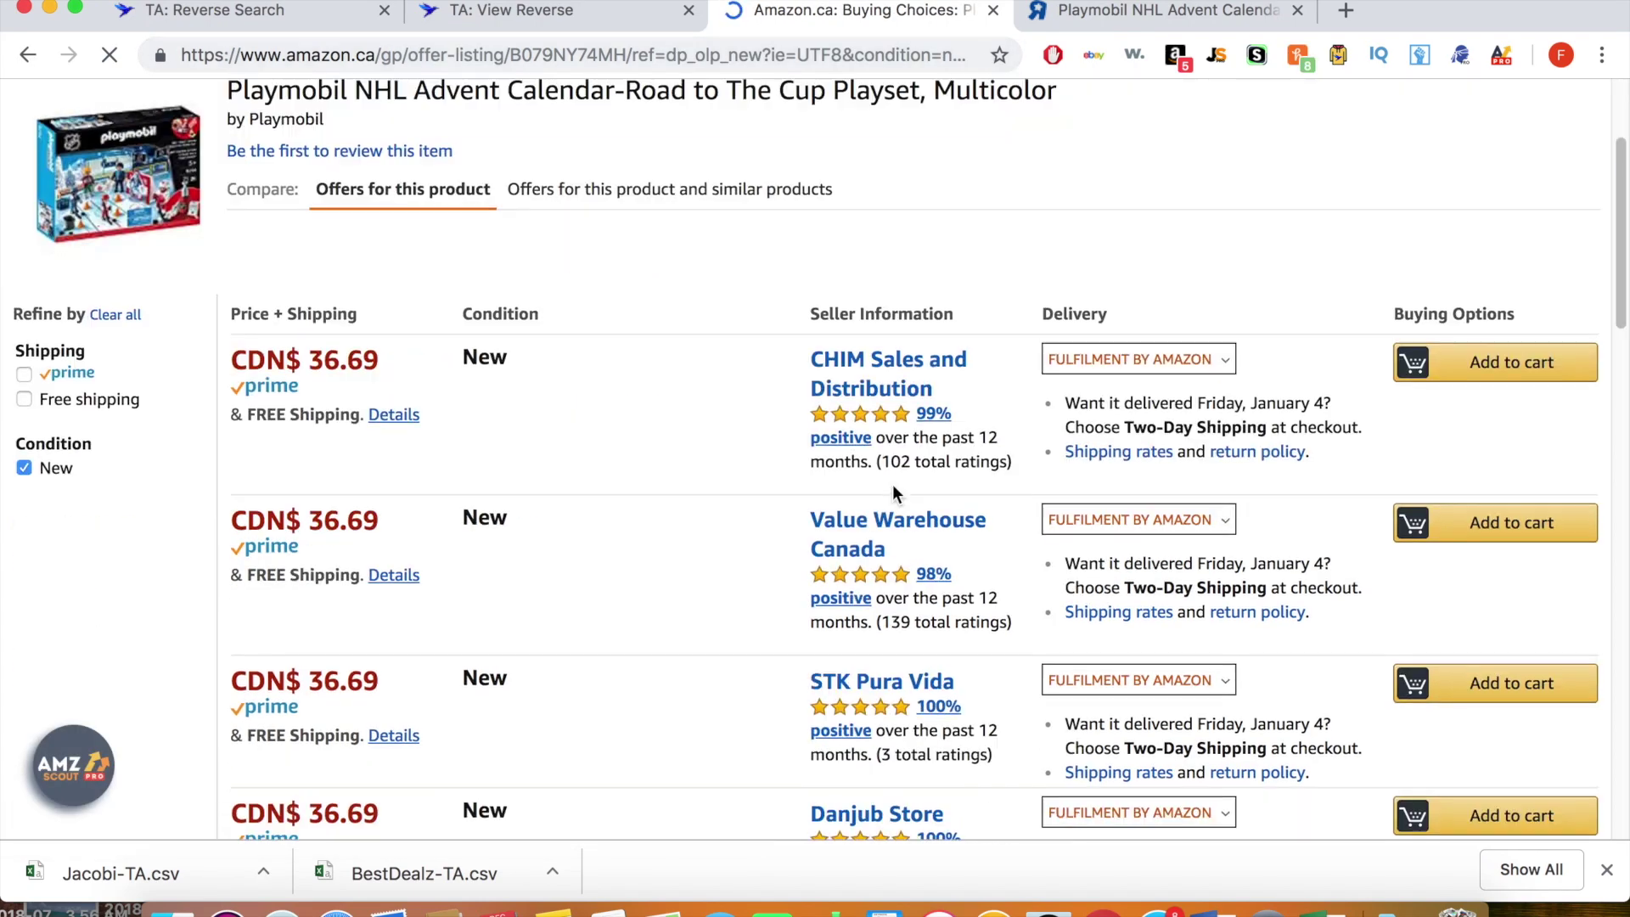
pyautogui.scroll(2, 893, 484)
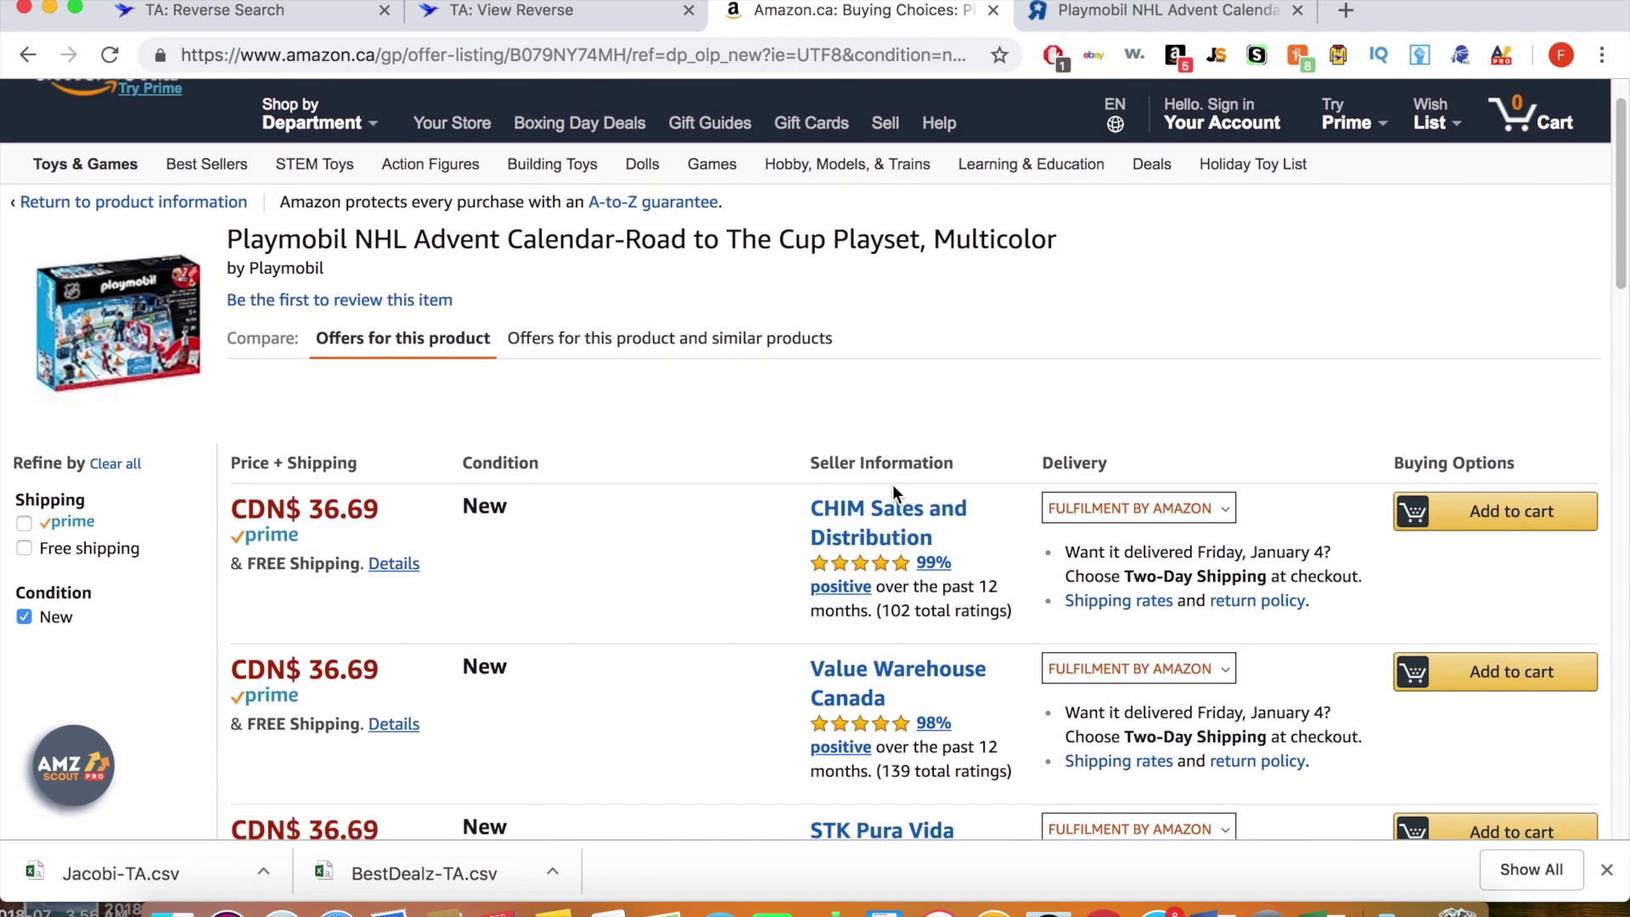
pyautogui.scroll(-3, 893, 484)
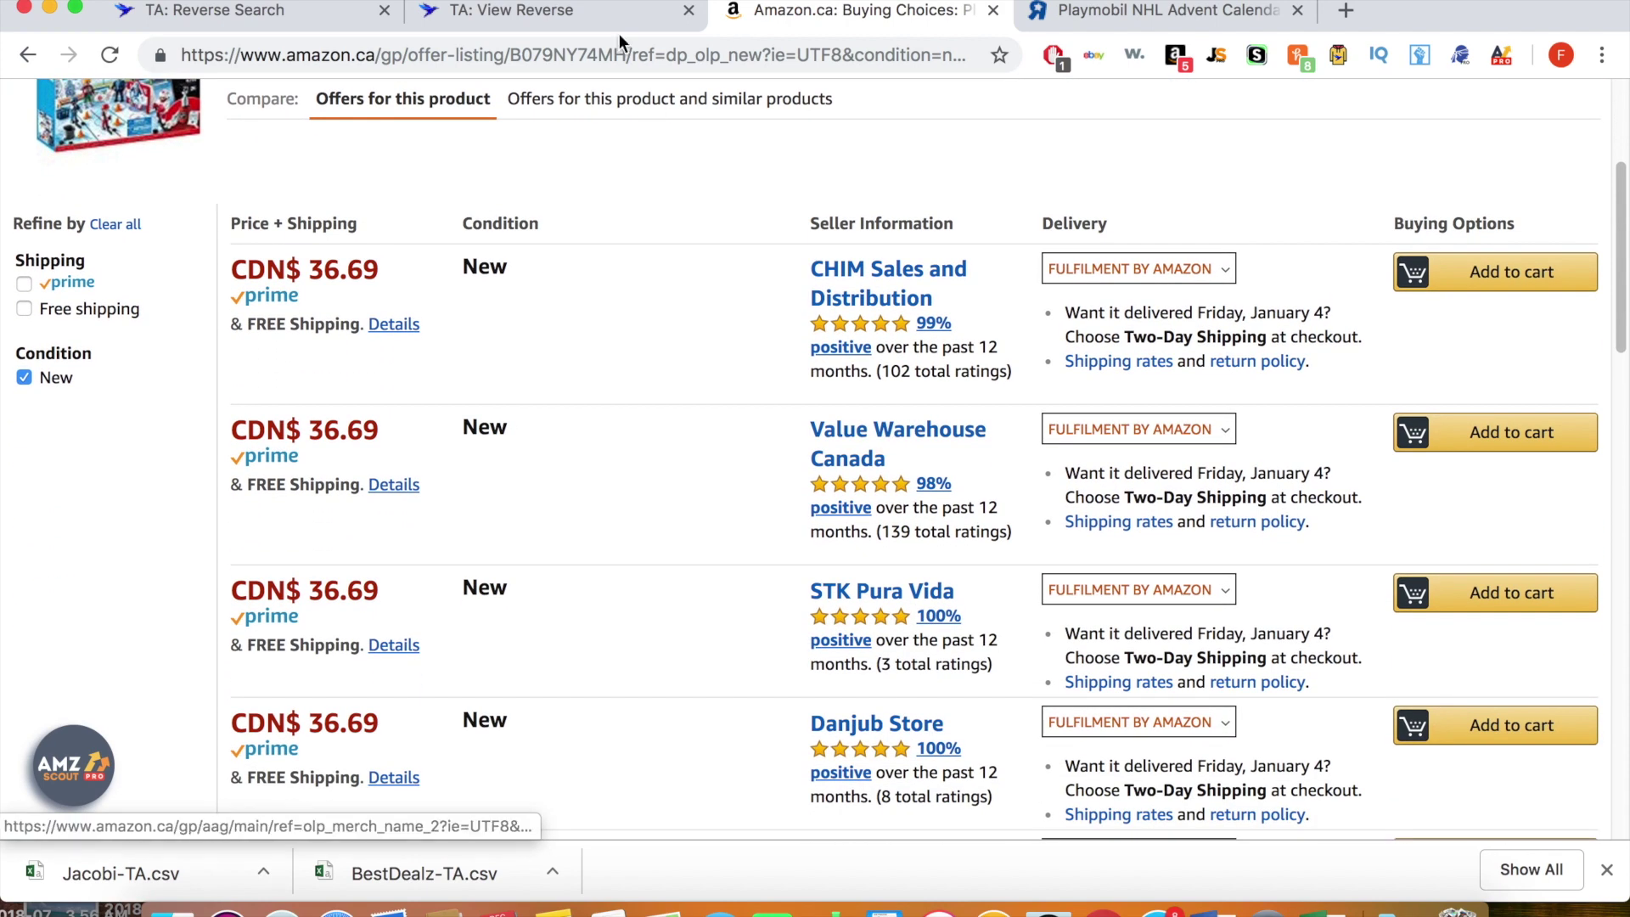
# Step: Return to the View Reverse results and examine the Ergobaby carrier and Fisher-Price Sunny Day doll matches for price, gross profit and sales rank
pyautogui.click(547, 11)
pyautogui.hscroll(-5, 547, 480)
pyautogui.scroll(-5, 547, 479)
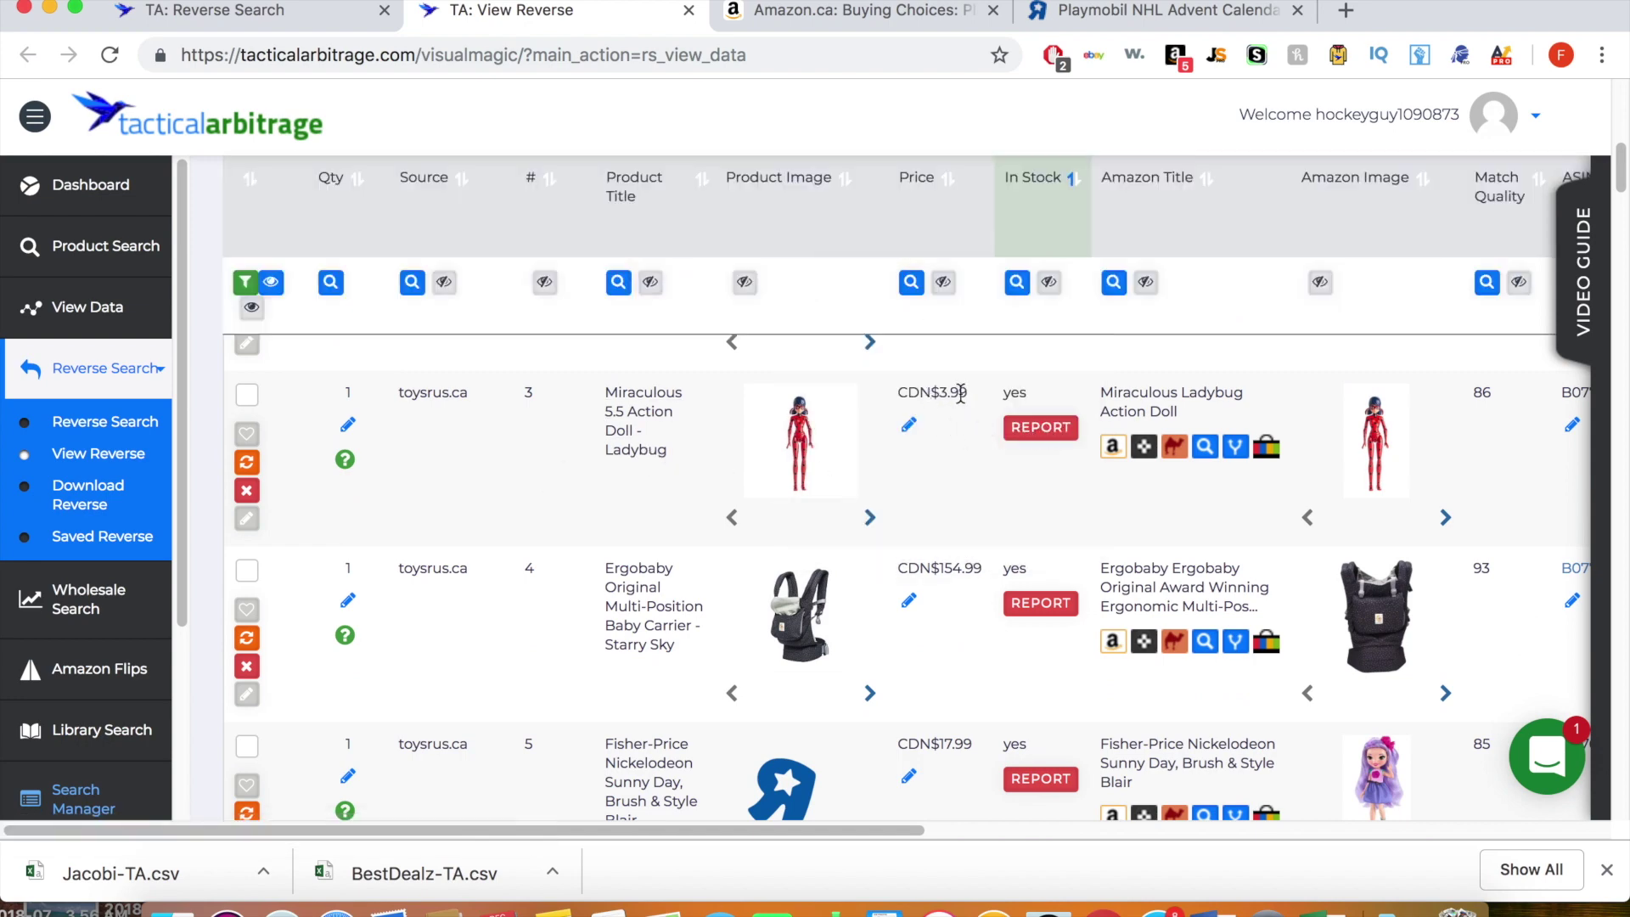
pyautogui.scroll(-2, 996, 465)
pyautogui.hscroll(10, 997, 465)
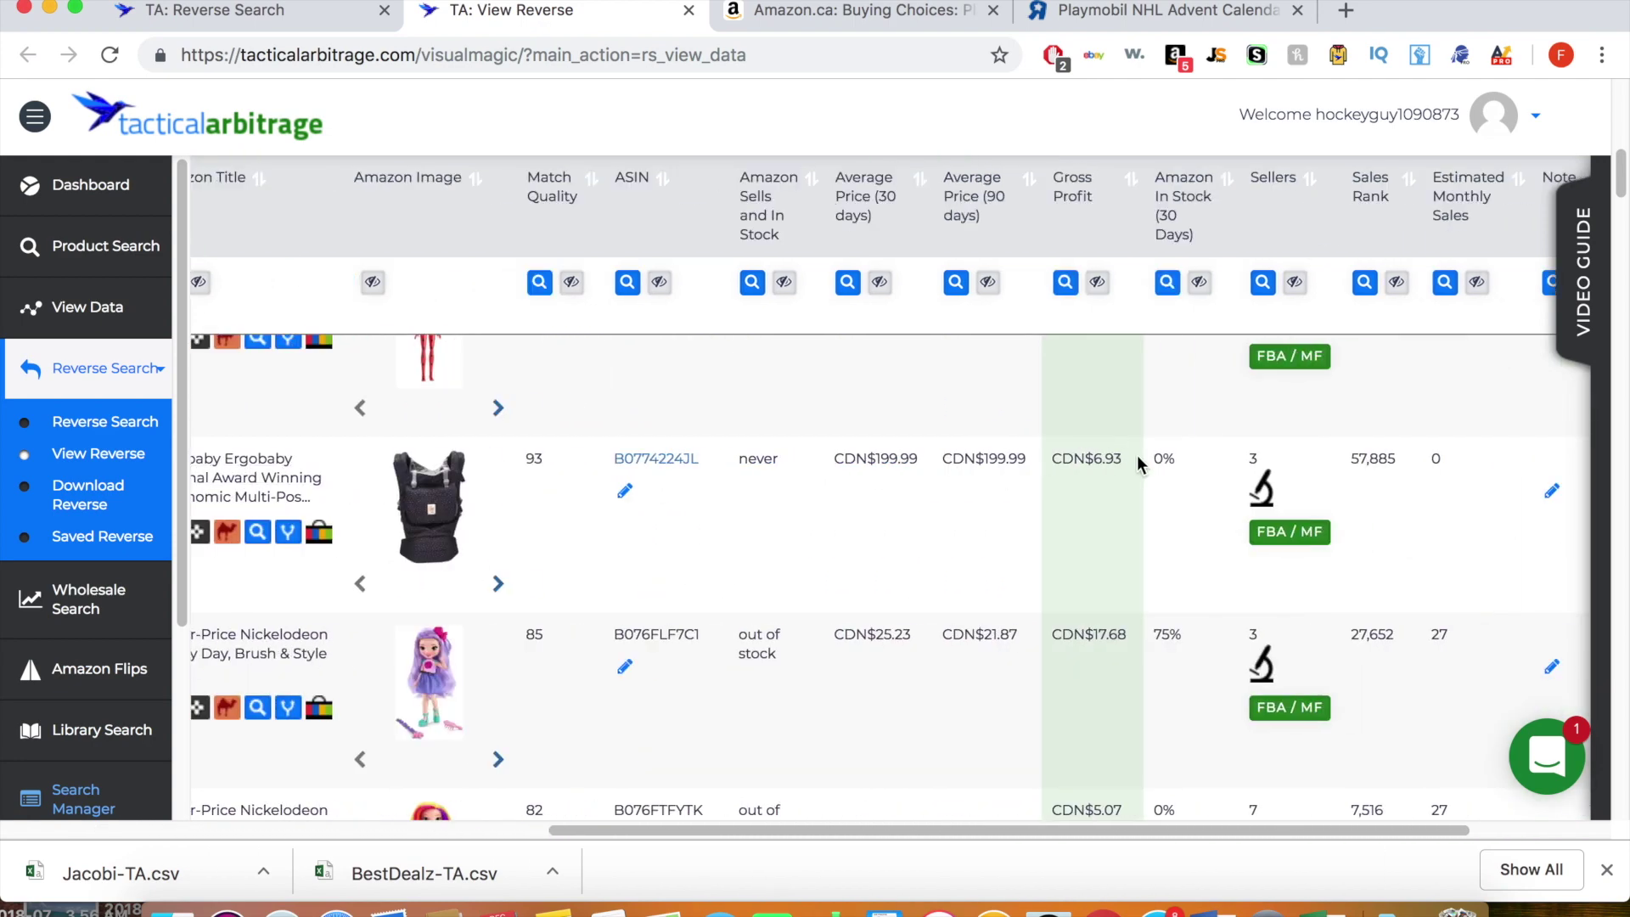
pyautogui.hscroll(-10, 1138, 462)
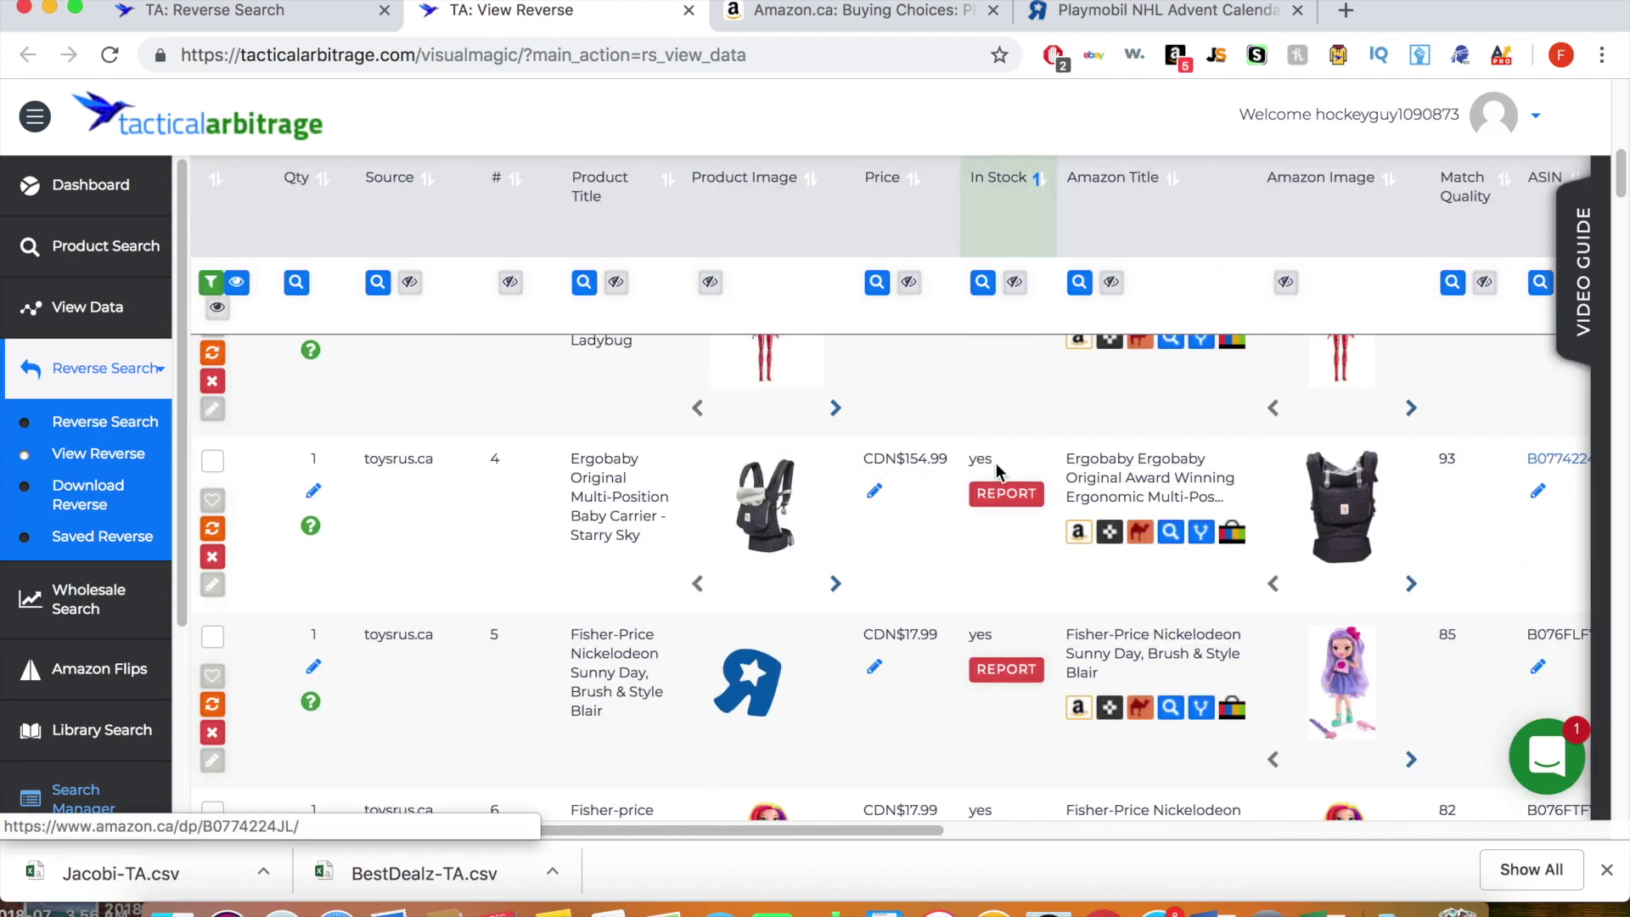
pyautogui.scroll(-2, 941, 530)
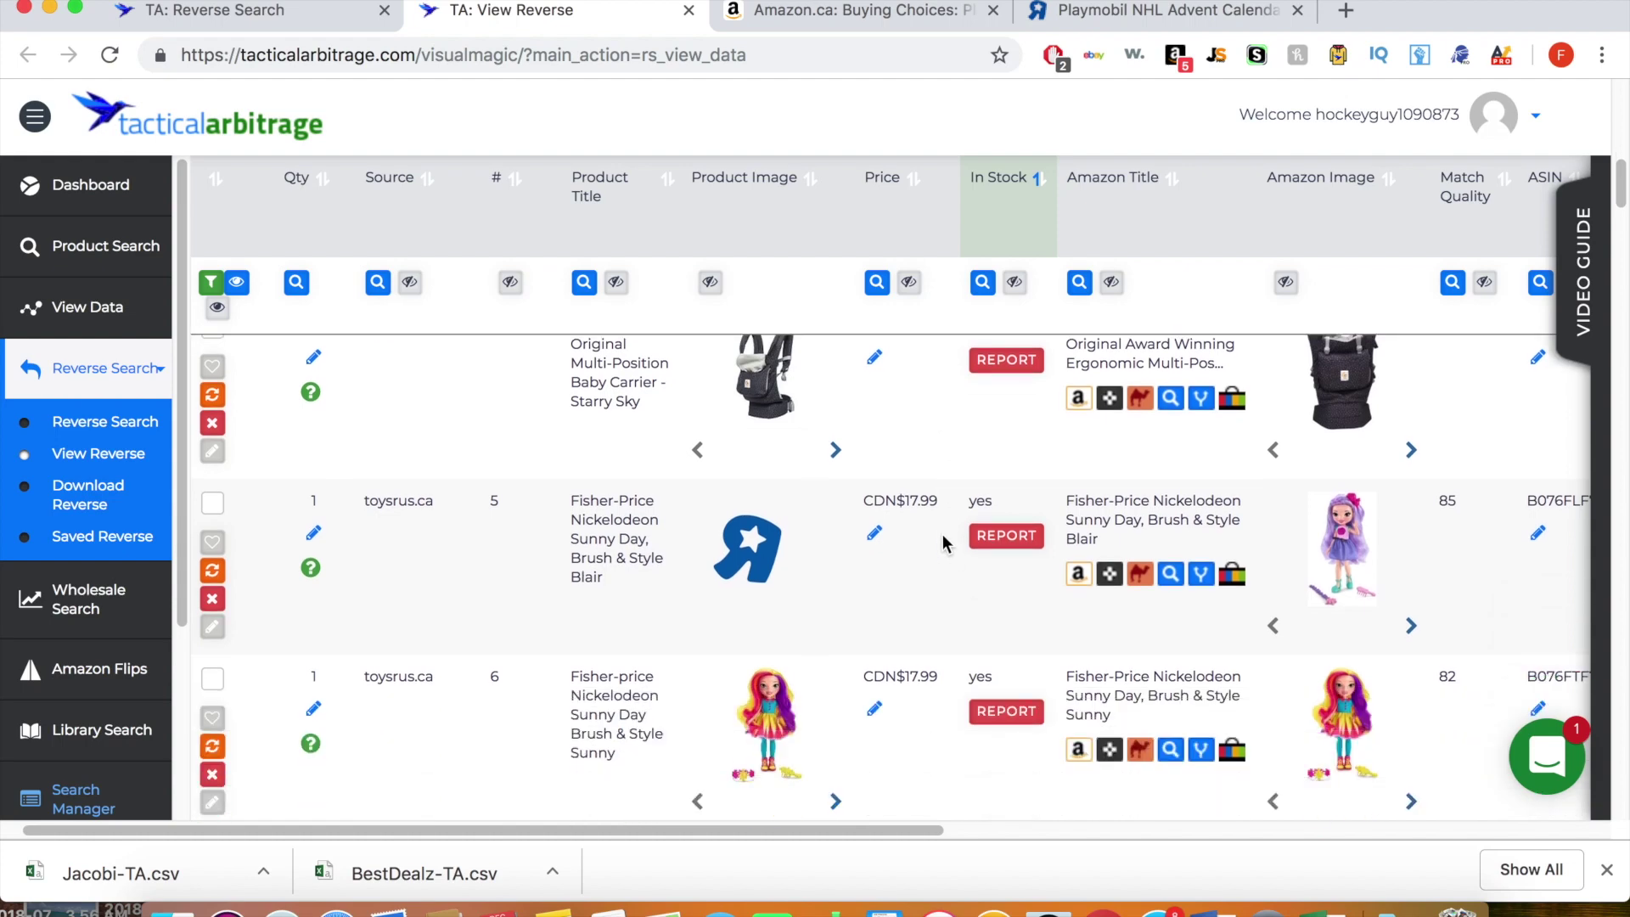
pyautogui.scroll(-2, 944, 543)
pyautogui.hscroll(2, 874, 543)
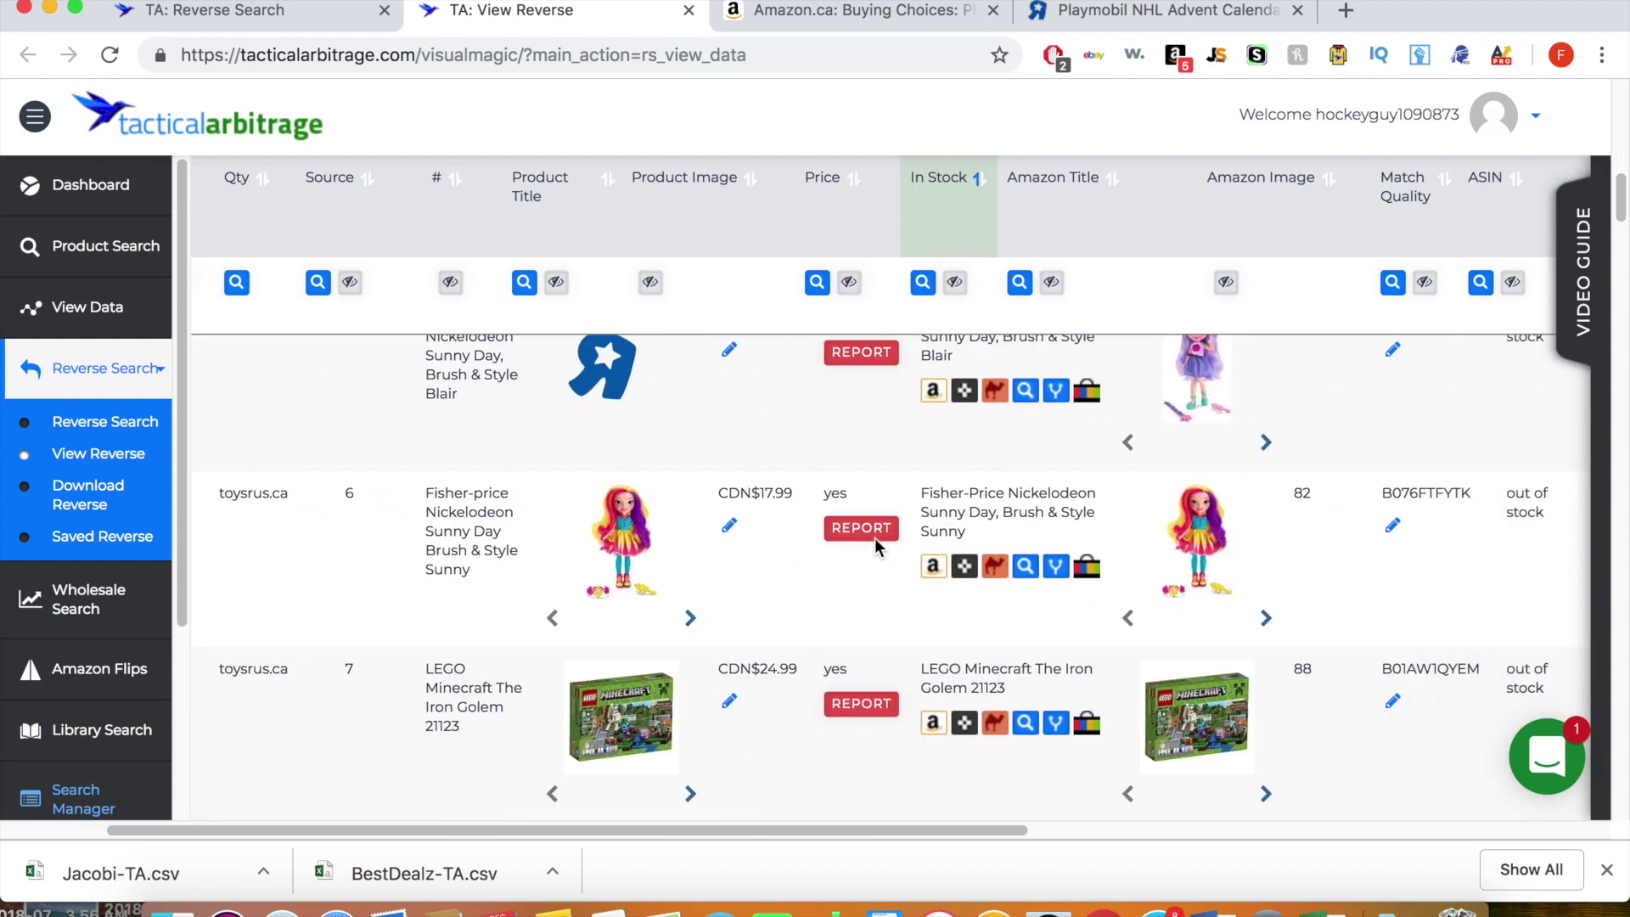
pyautogui.hscroll(6, 875, 540)
pyautogui.hscroll(3, 875, 540)
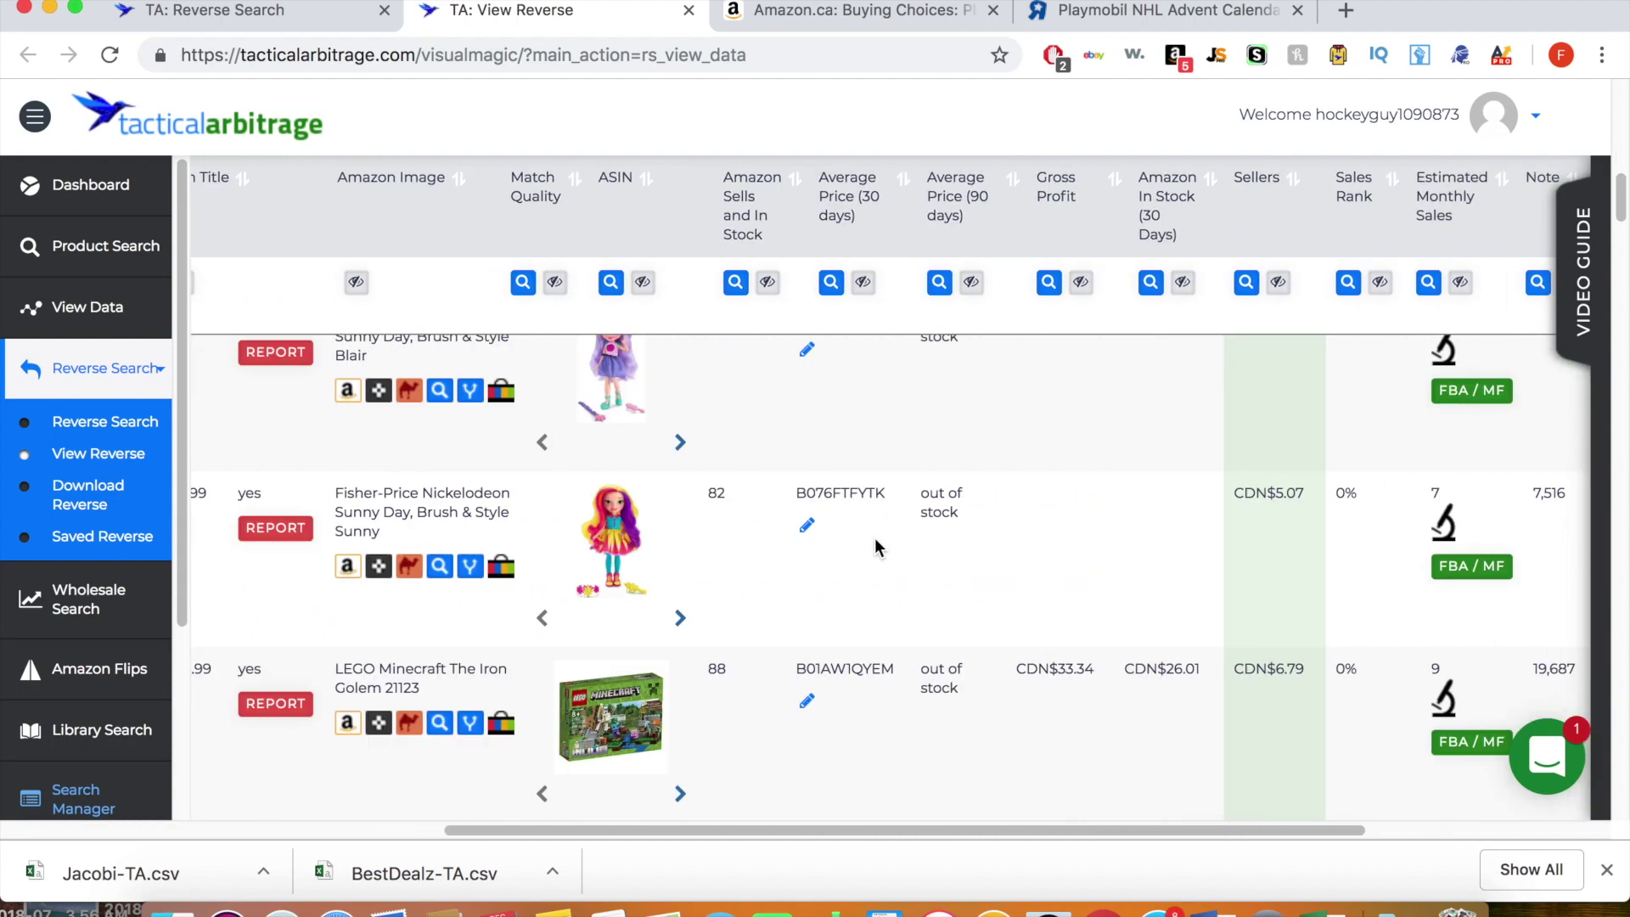
# Step: Compare the figures of the two LEGO Minecraft matches, open the toysrus.ca link for The Iron Golem 21123 and close that page again
pyautogui.hscroll(-7, 874, 543)
pyautogui.scroll(-2, 874, 543)
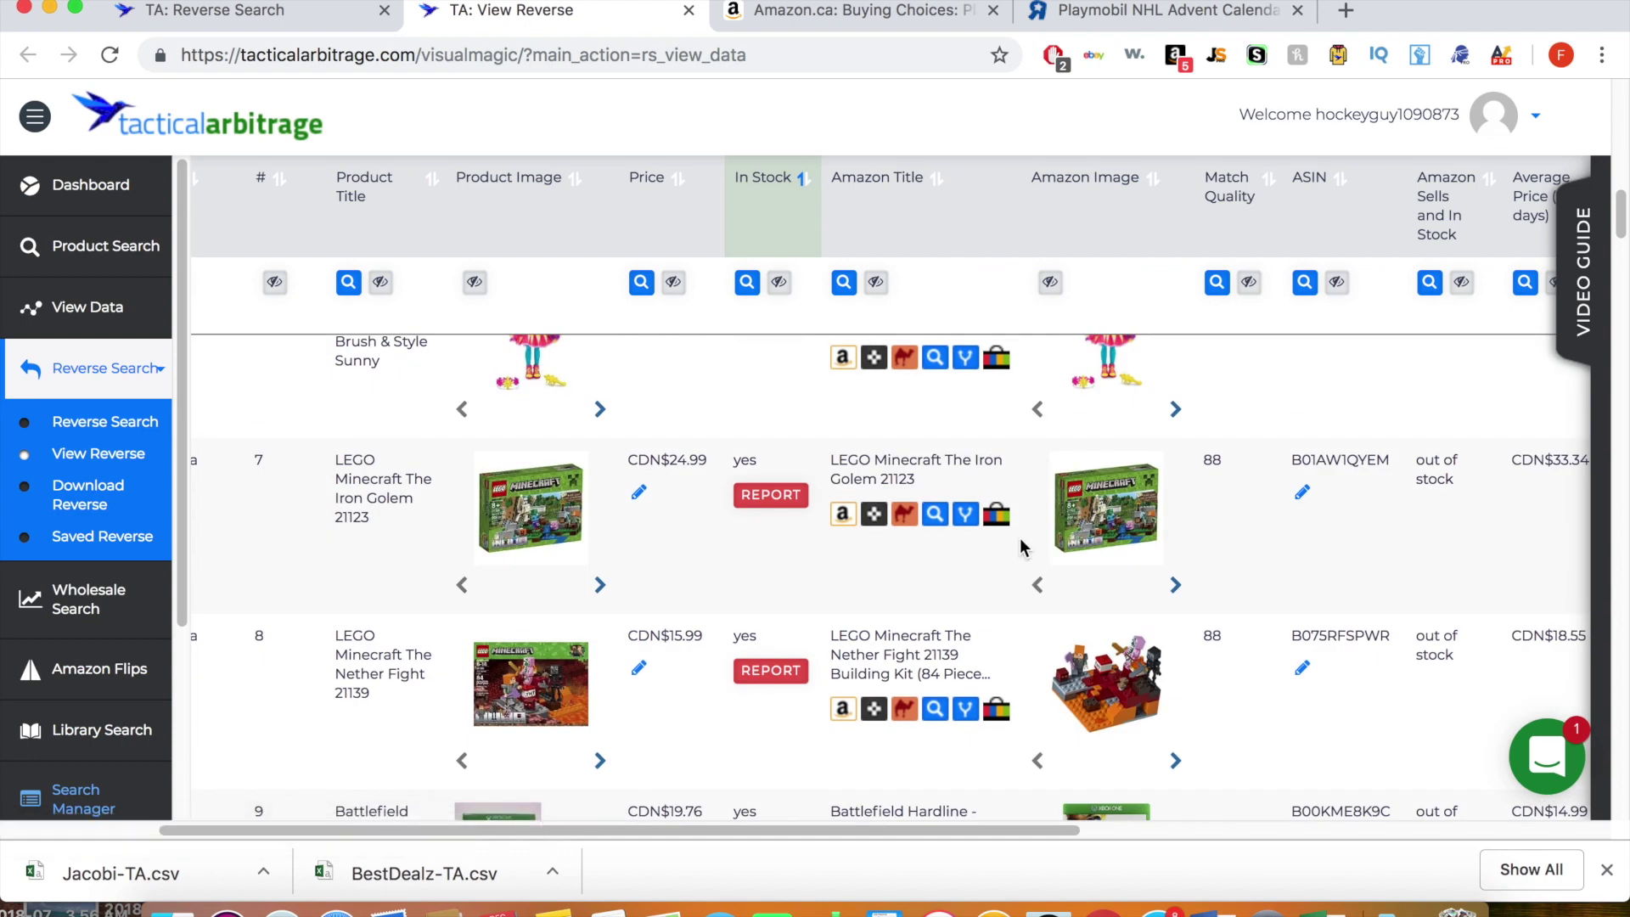
pyautogui.hscroll(9, 1021, 543)
pyautogui.hscroll(-2, 1021, 543)
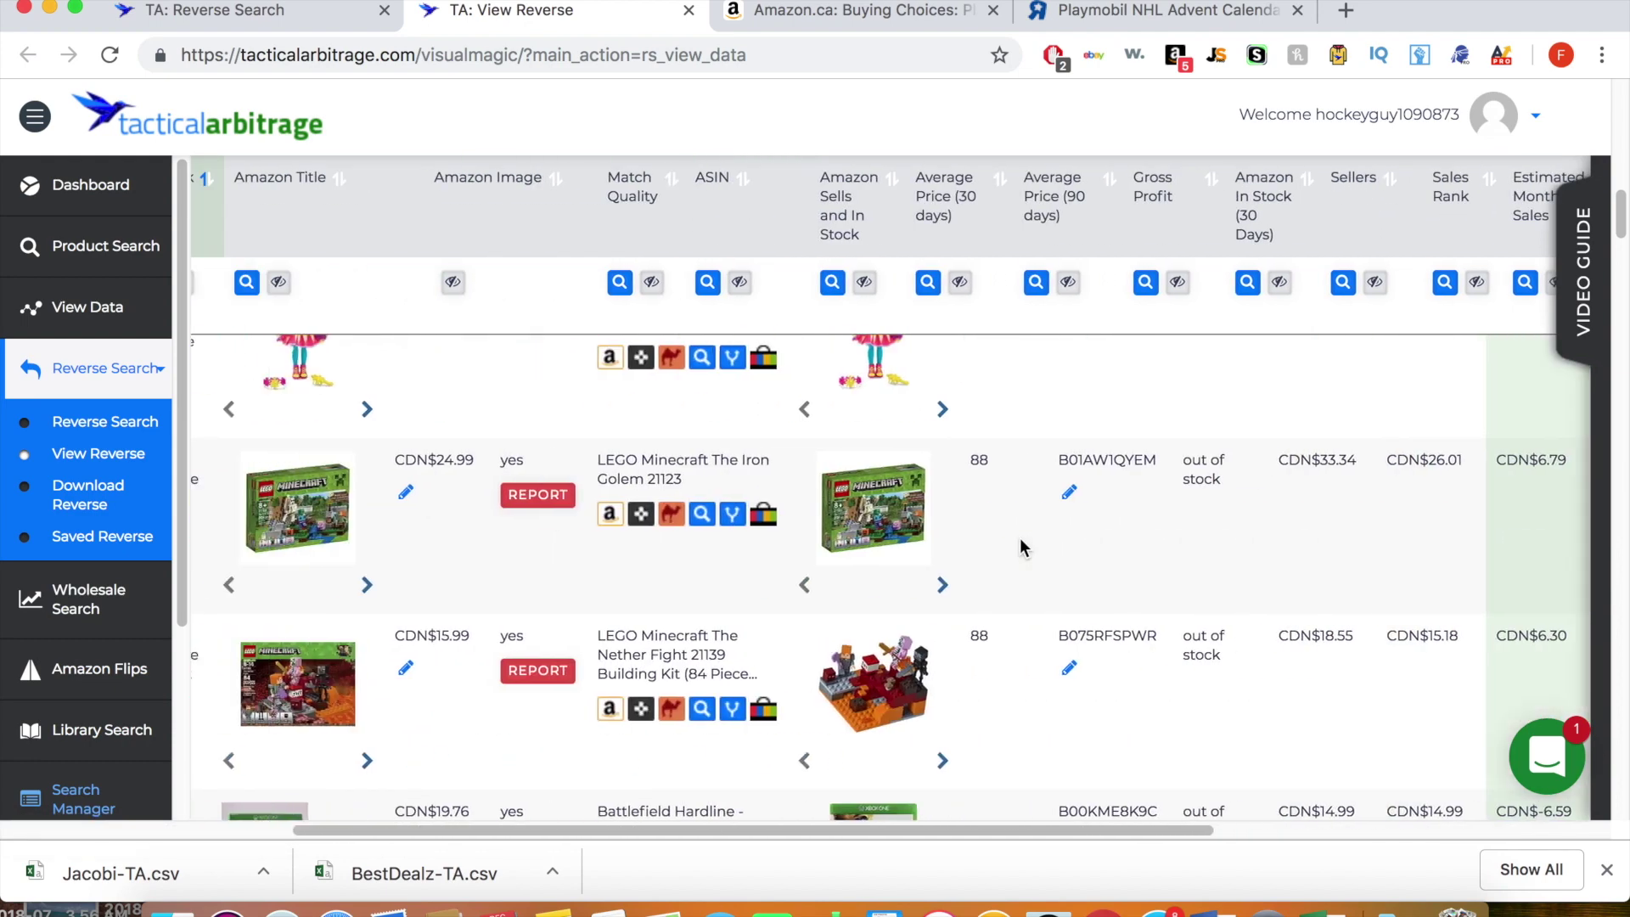
pyautogui.hscroll(4, 1020, 543)
pyautogui.hscroll(4, 1021, 537)
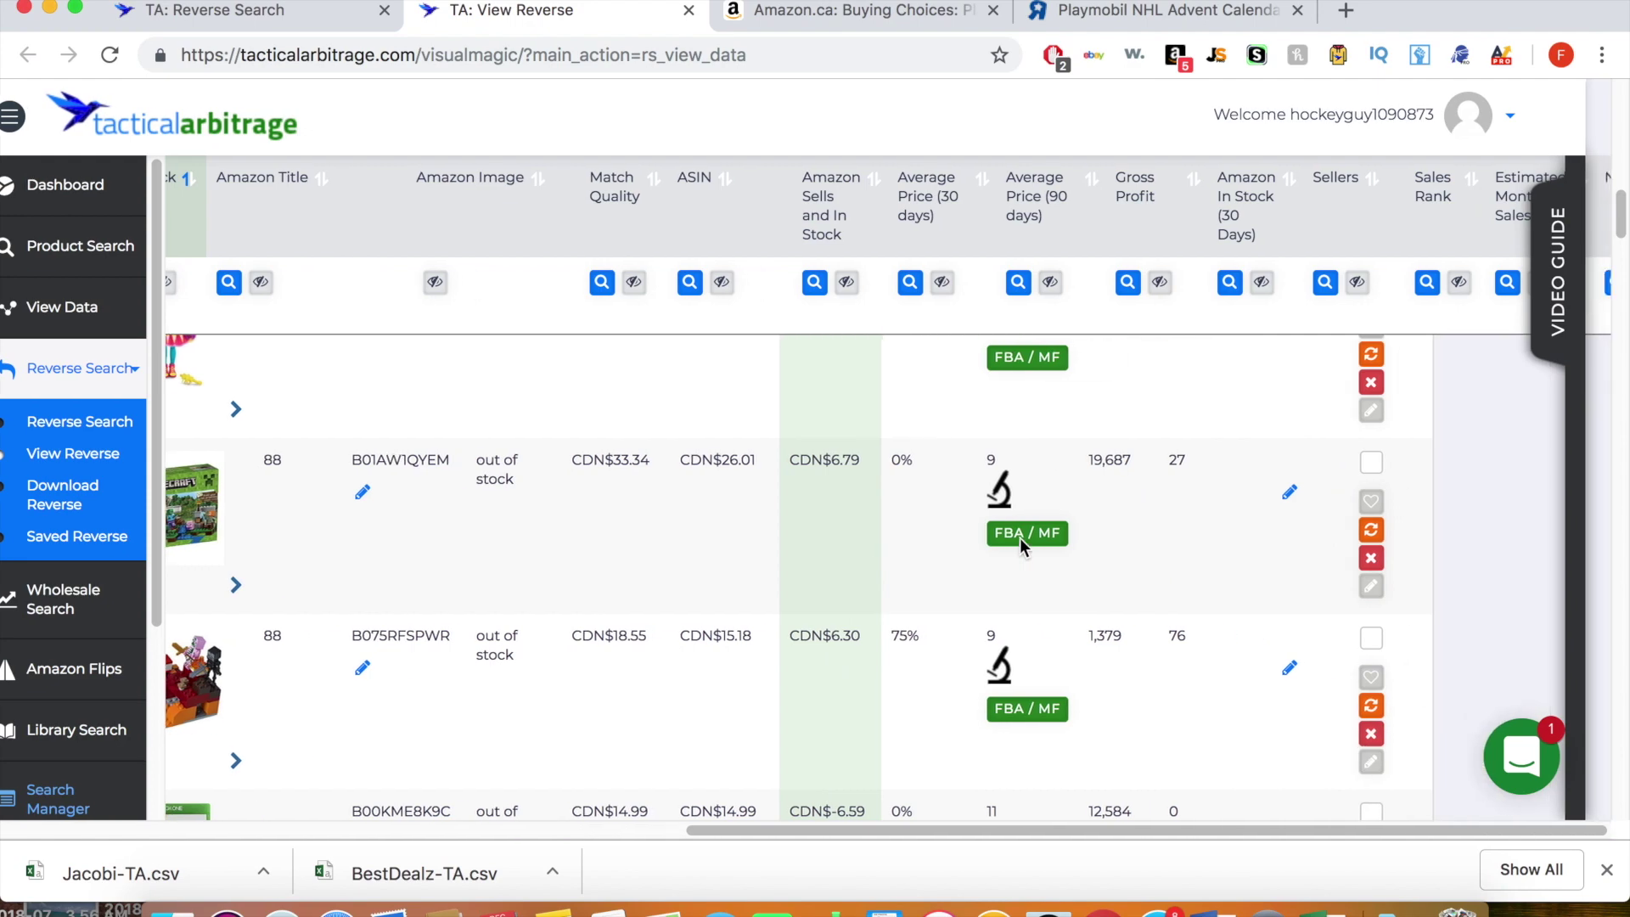
pyautogui.hscroll(-7, 1020, 543)
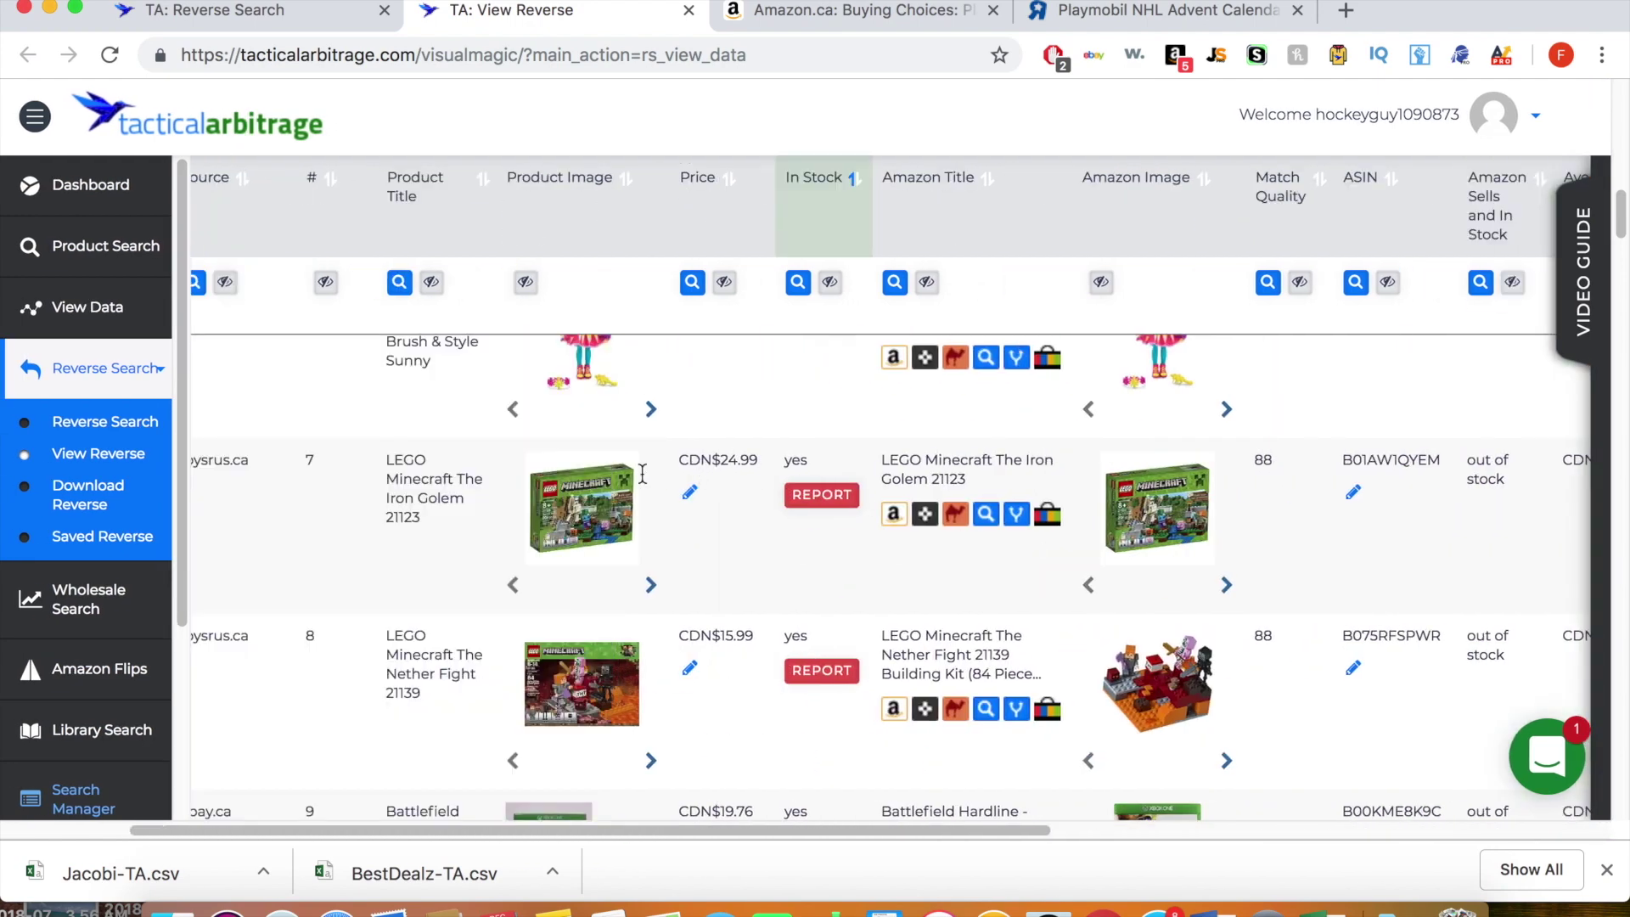
pyautogui.click(411, 508)
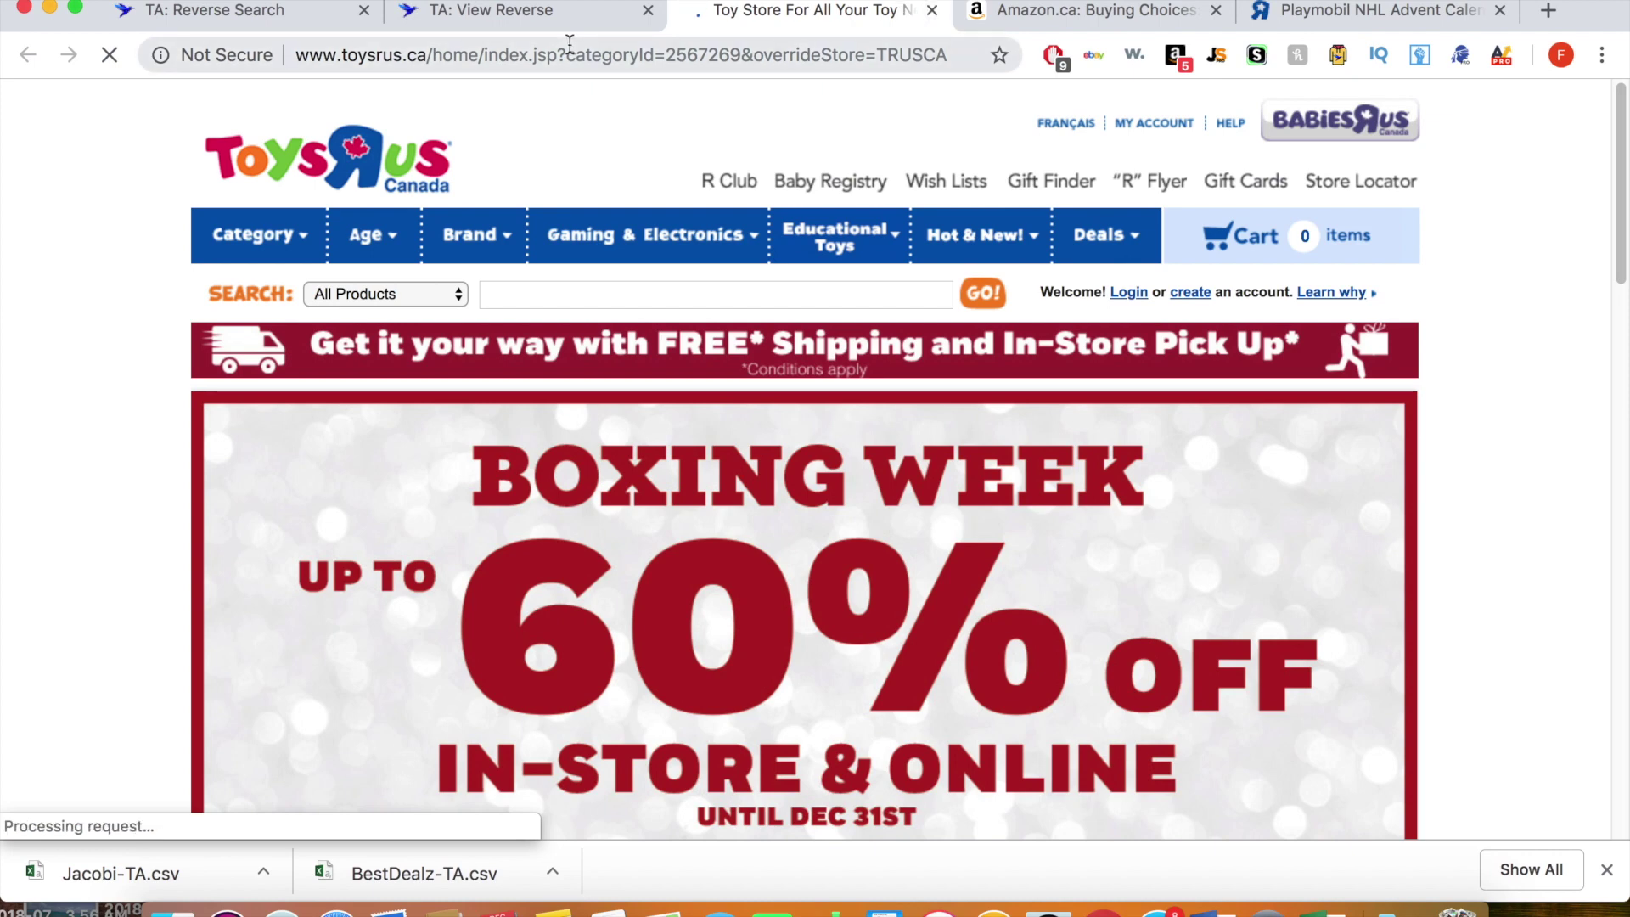
pyautogui.press('super+w')
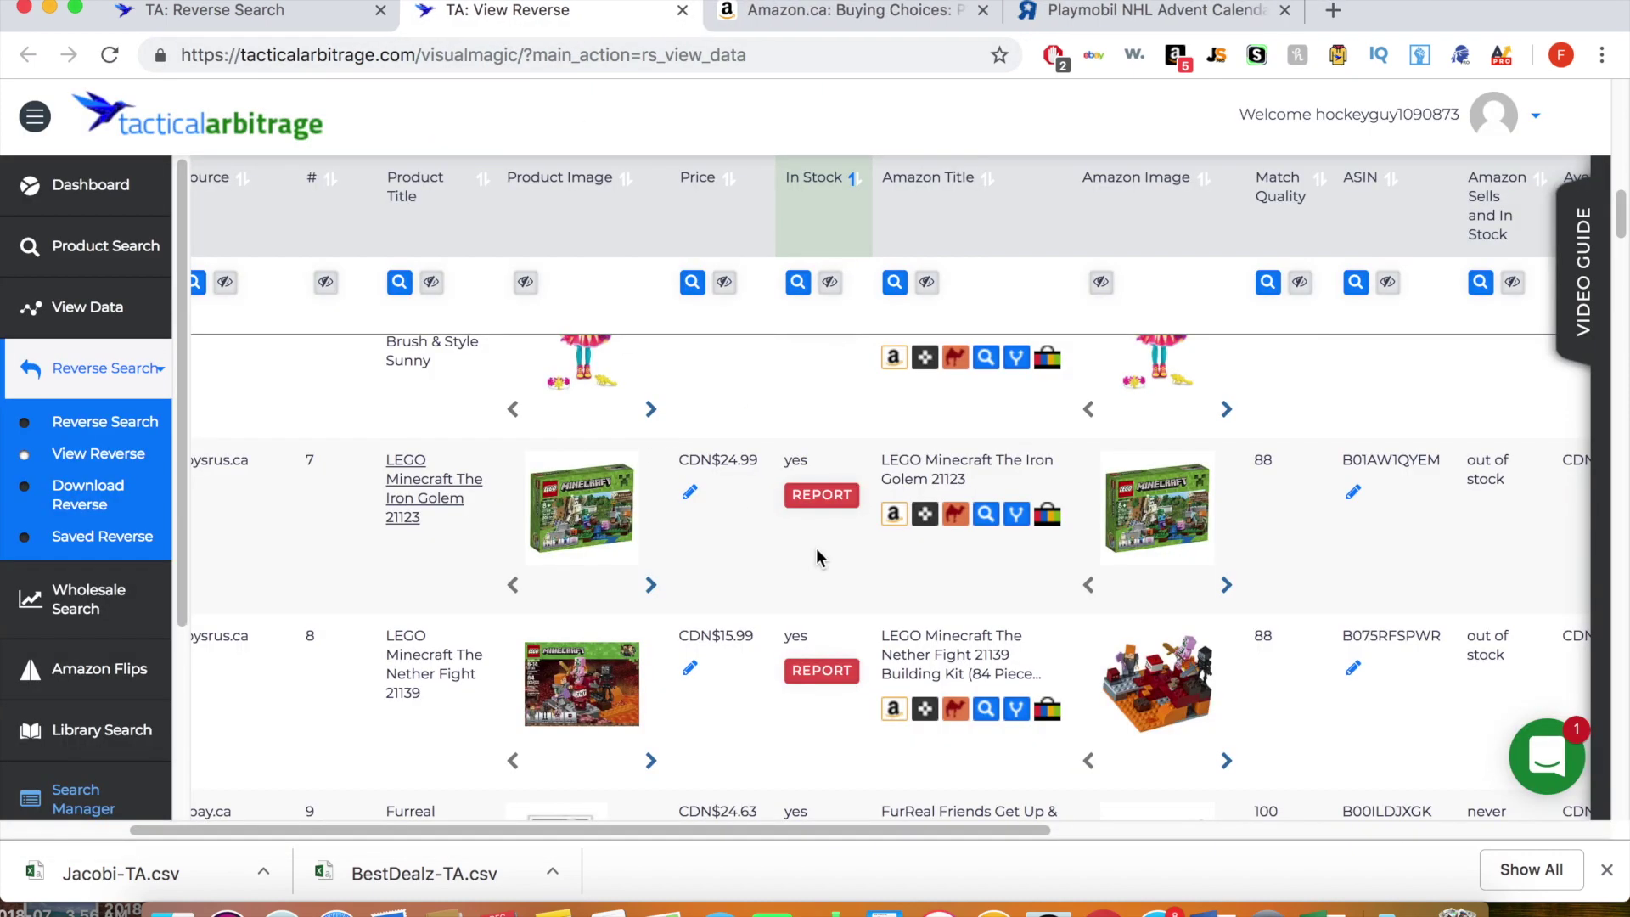
# Step: Examine the further in-stock matches through the Project Mc2 Pixel Purse, comparing average prices, gross profit, sellers, sales rank and estimated monthly sales
pyautogui.scroll(-3, 875, 716)
pyautogui.hscroll(-3, 875, 716)
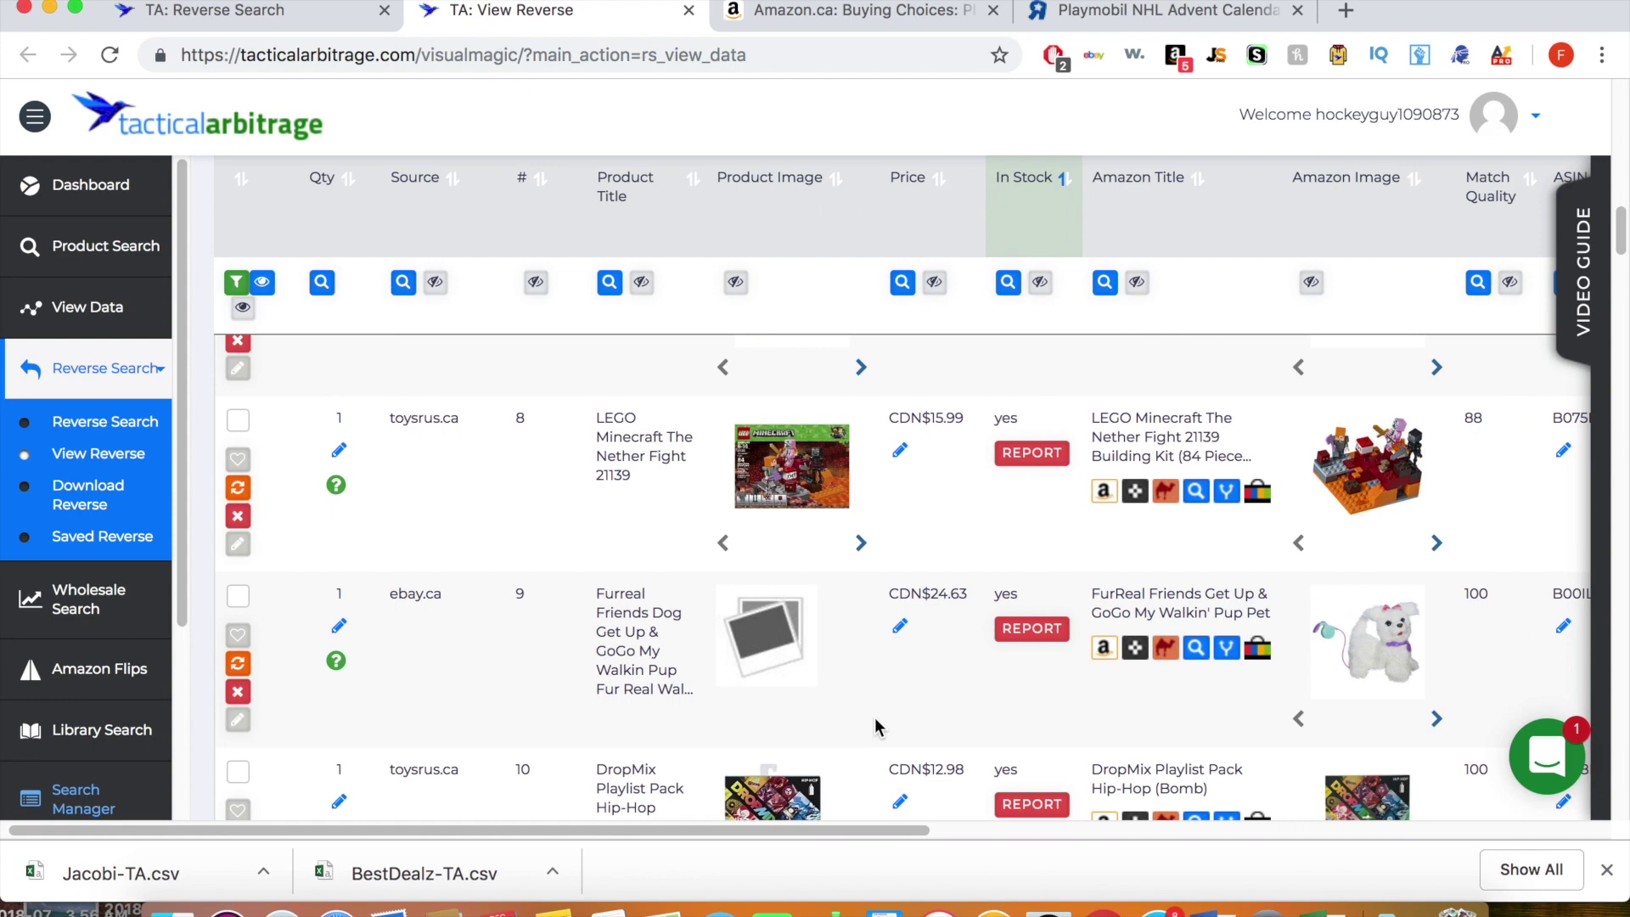
pyautogui.scroll(-2, 796, 527)
pyautogui.scroll(-2, 863, 608)
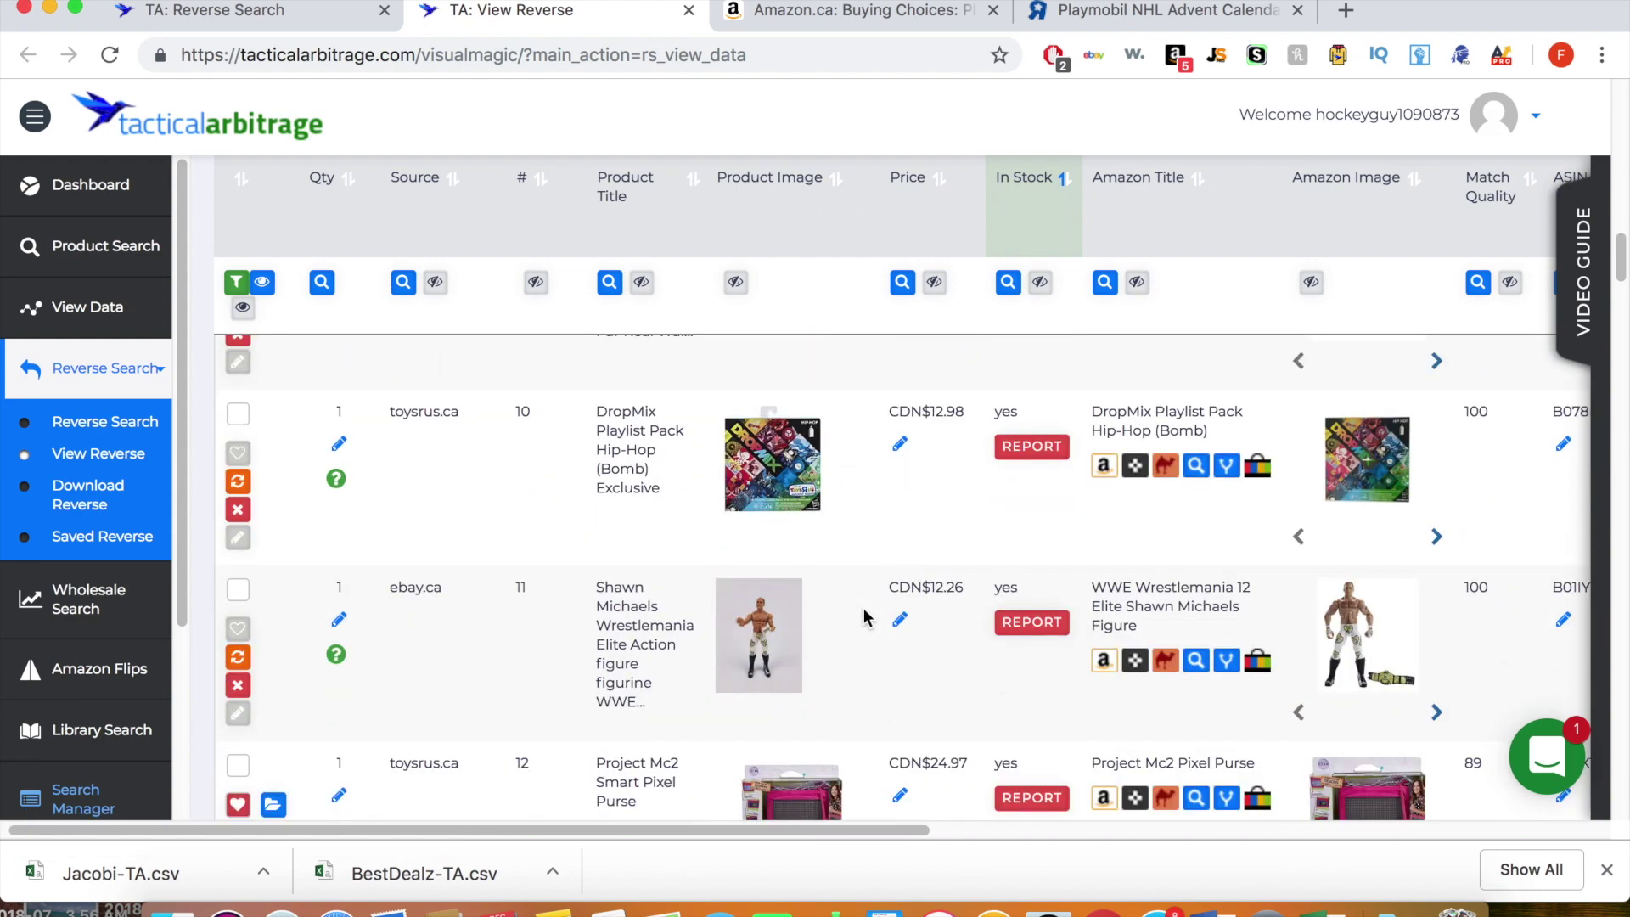
pyautogui.scroll(-2, 863, 616)
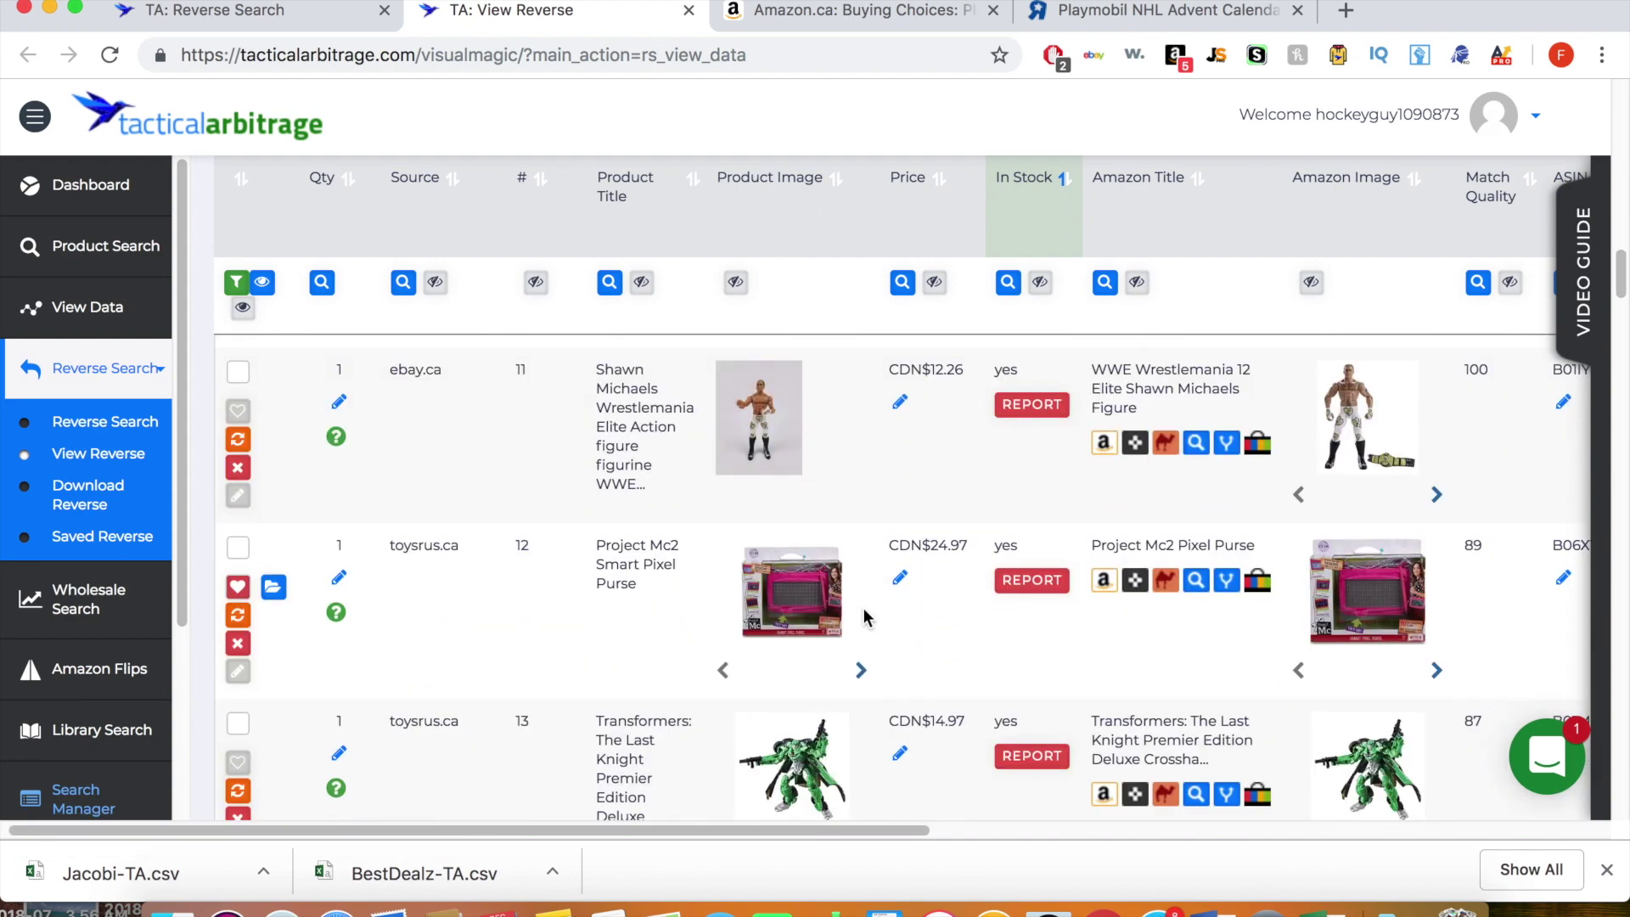
pyautogui.hscroll(10, 863, 608)
pyautogui.hscroll(5, 1275, 557)
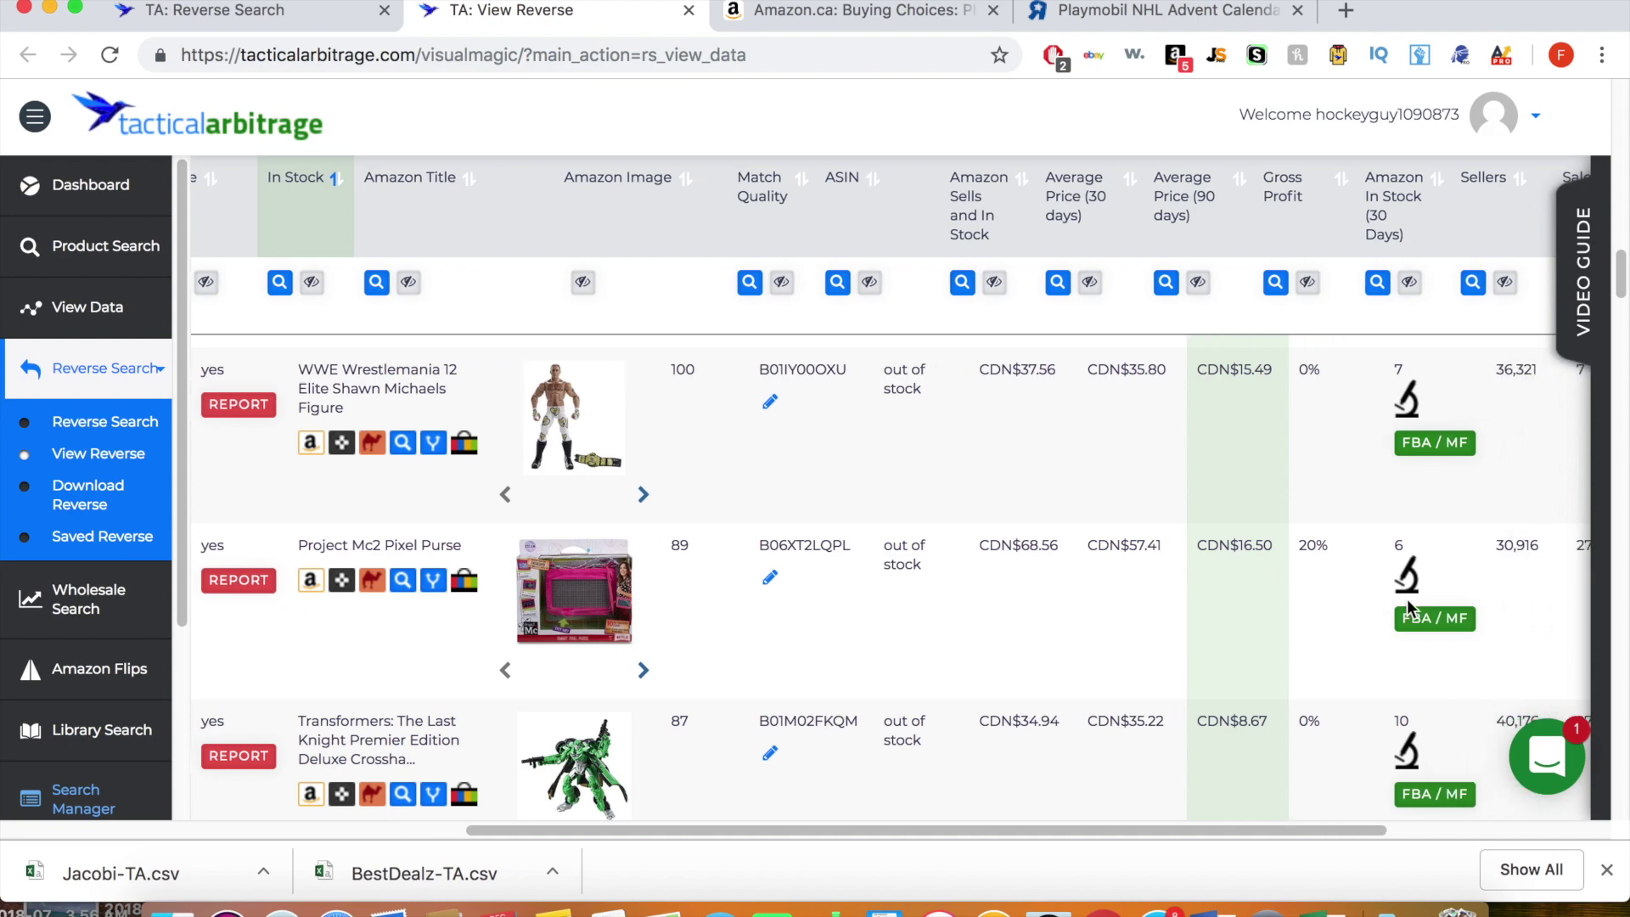
pyautogui.hscroll(15, 1402, 624)
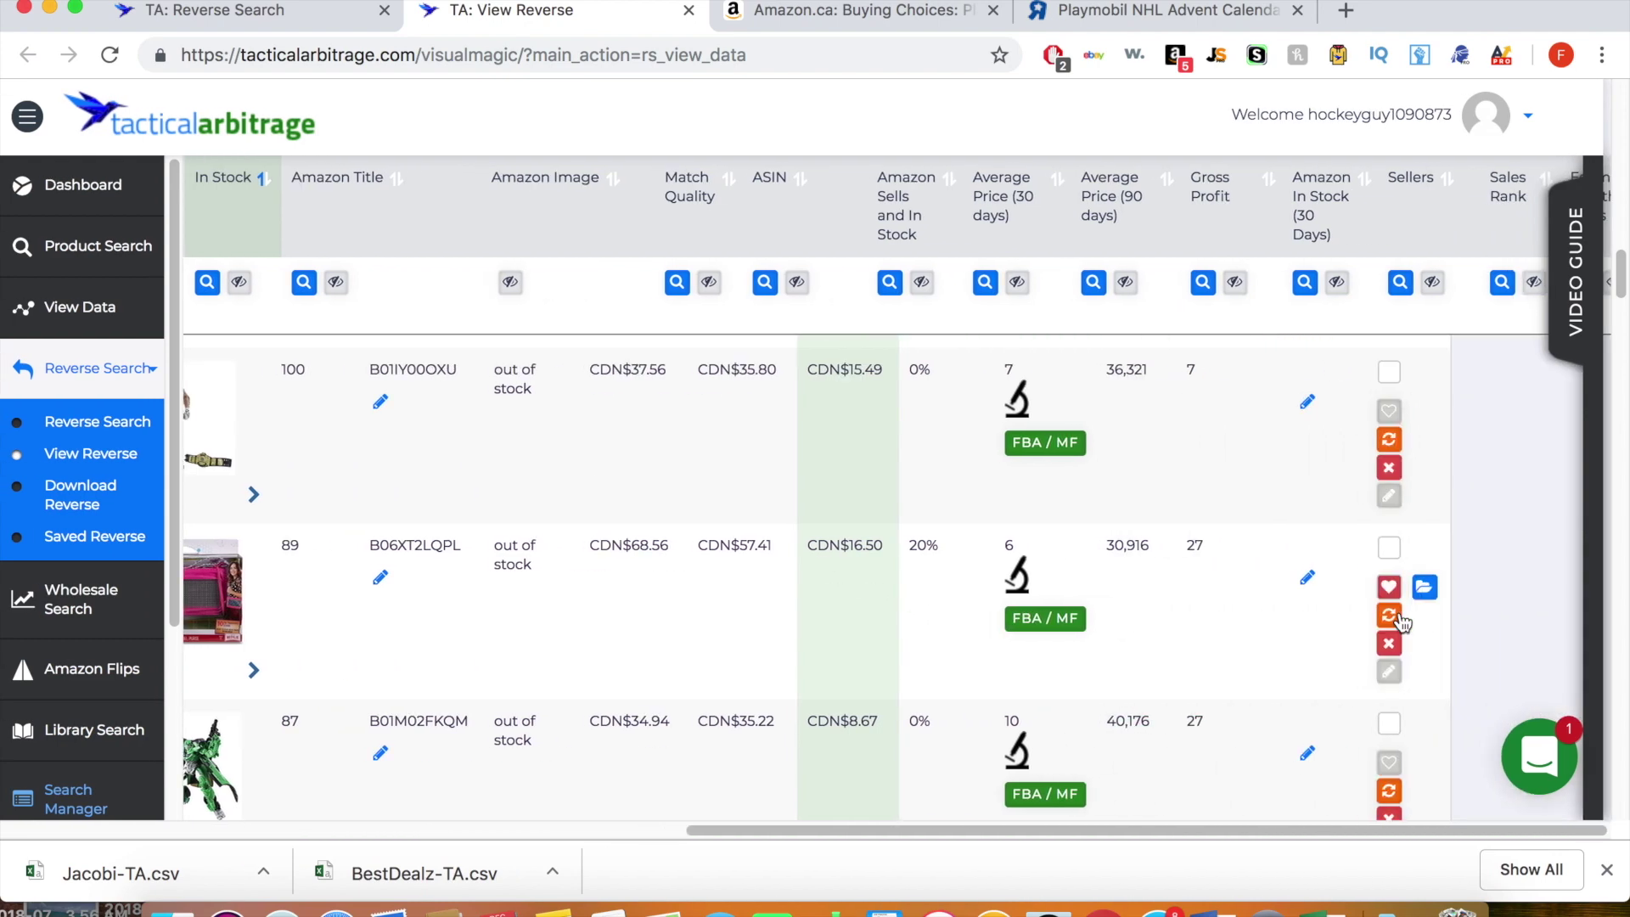
pyautogui.scroll(2, 1231, 585)
pyautogui.hscroll(-10, 1203, 579)
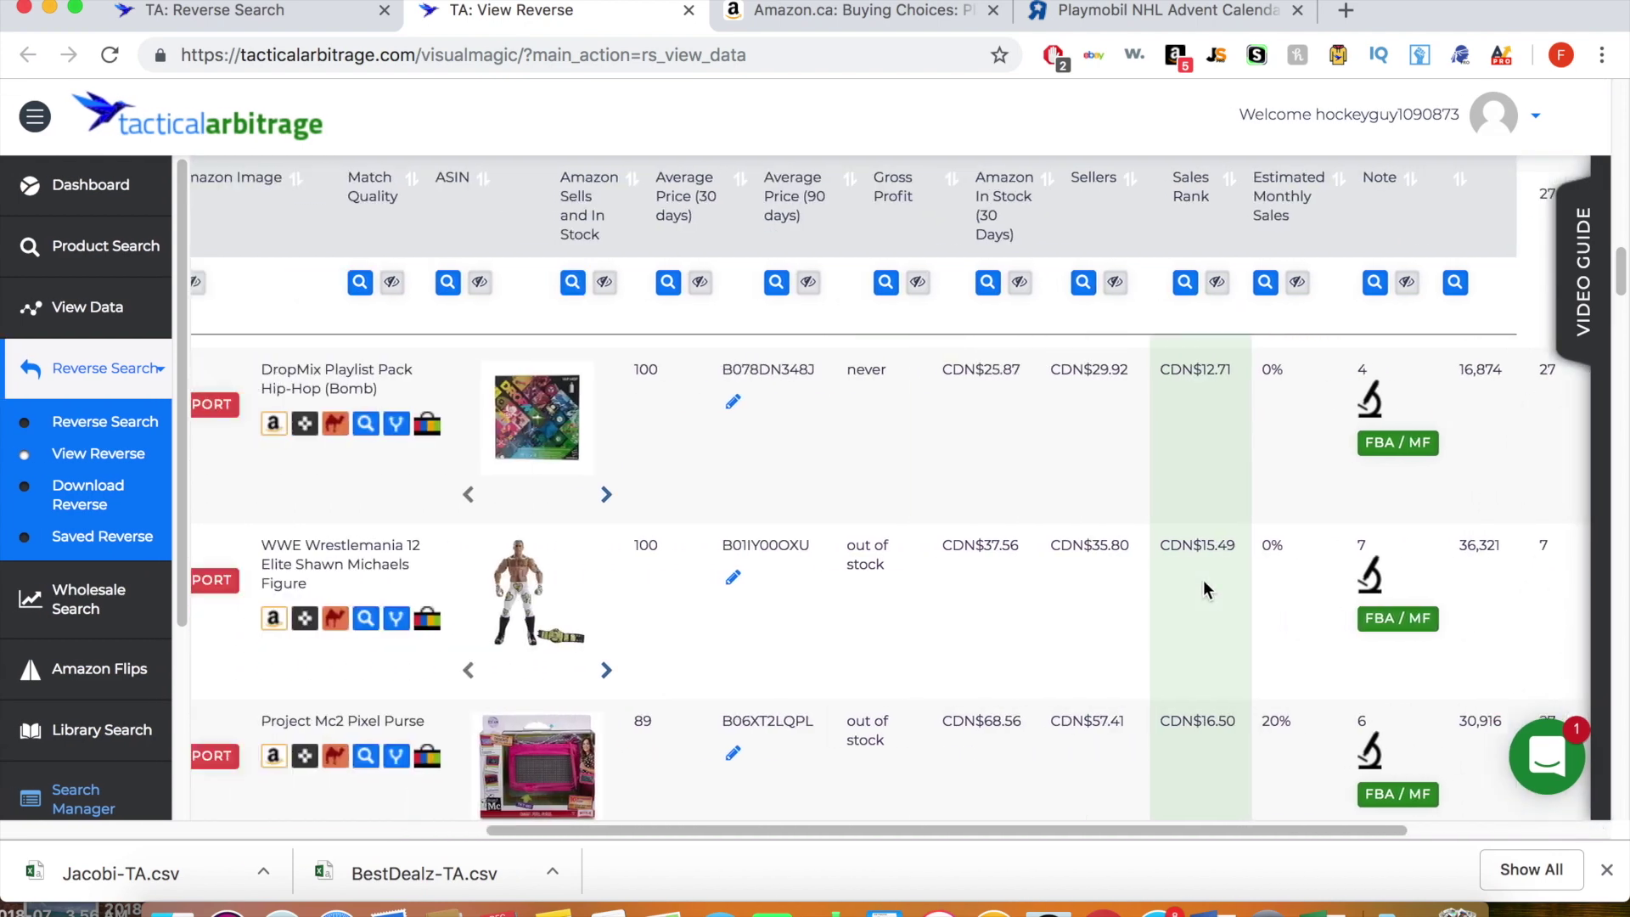
pyautogui.scroll(-3, 1203, 579)
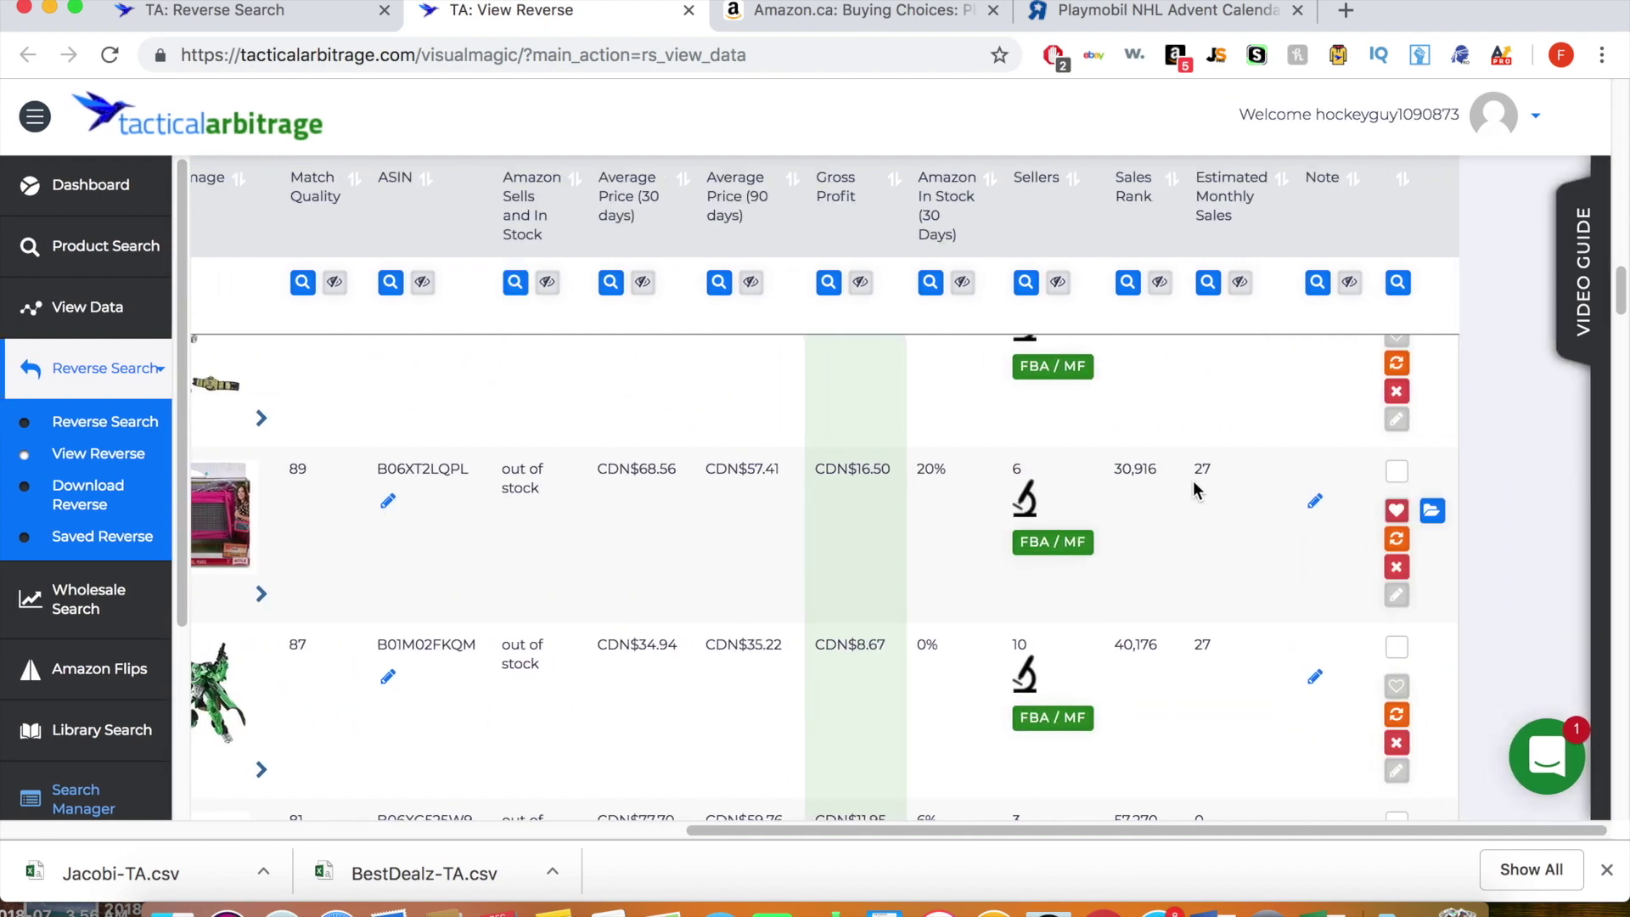
# Step: Open the toysrus.ca page of the Project Mc2 Smart Pixel Purse and check its price and availability
pyautogui.hscroll(-15, 966, 526)
pyautogui.hscroll(-10, 616, 471)
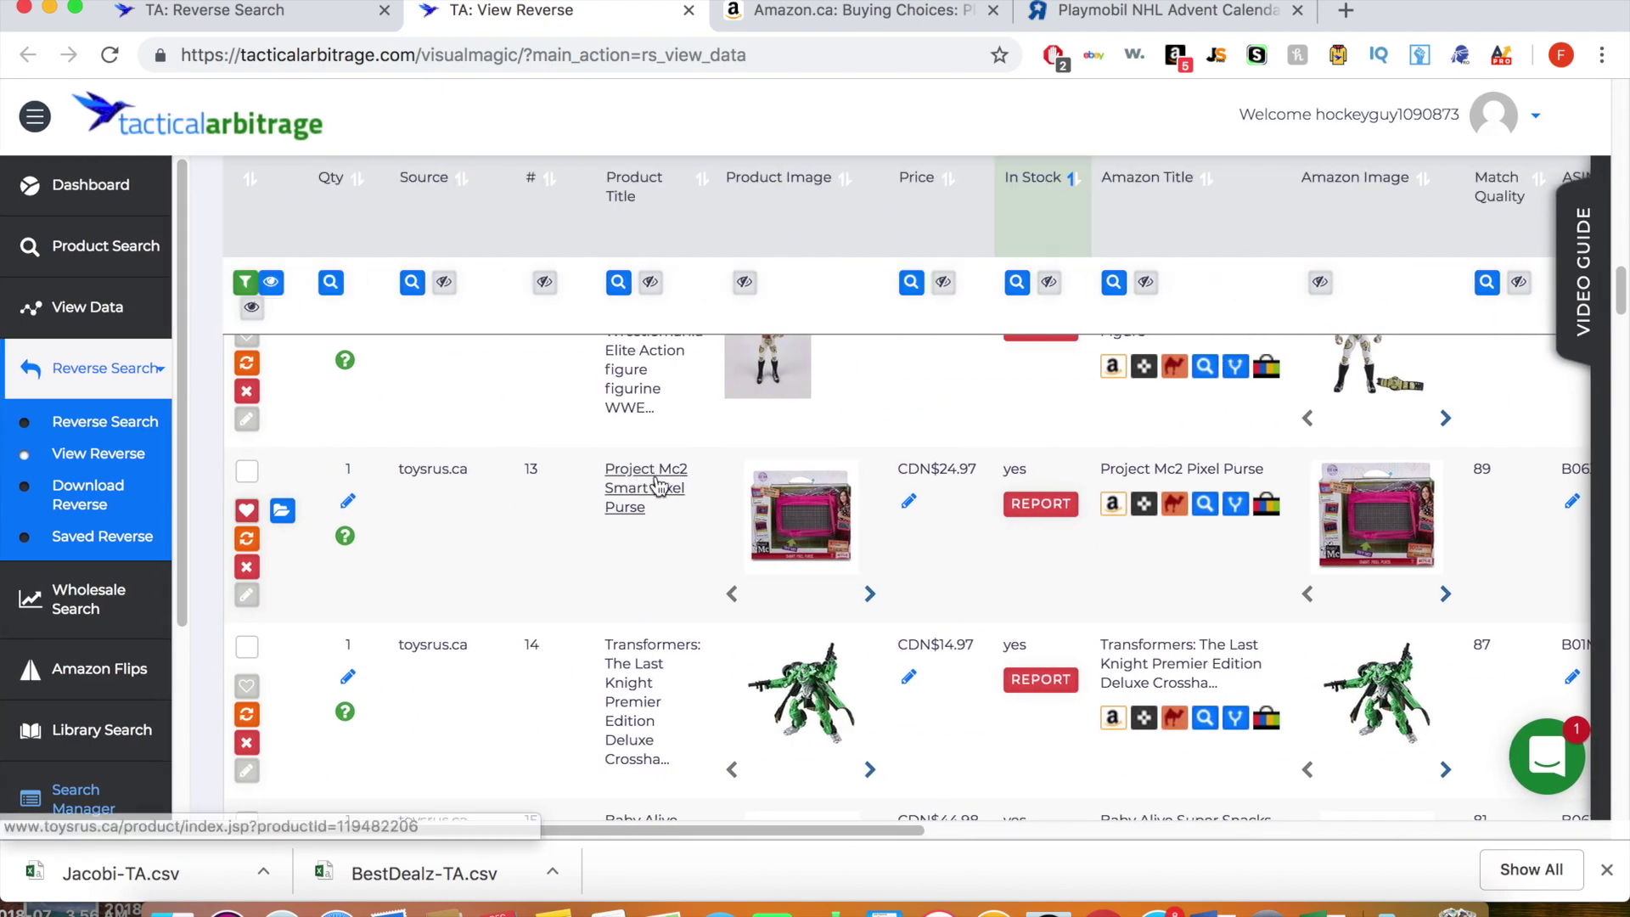
pyautogui.click(656, 475)
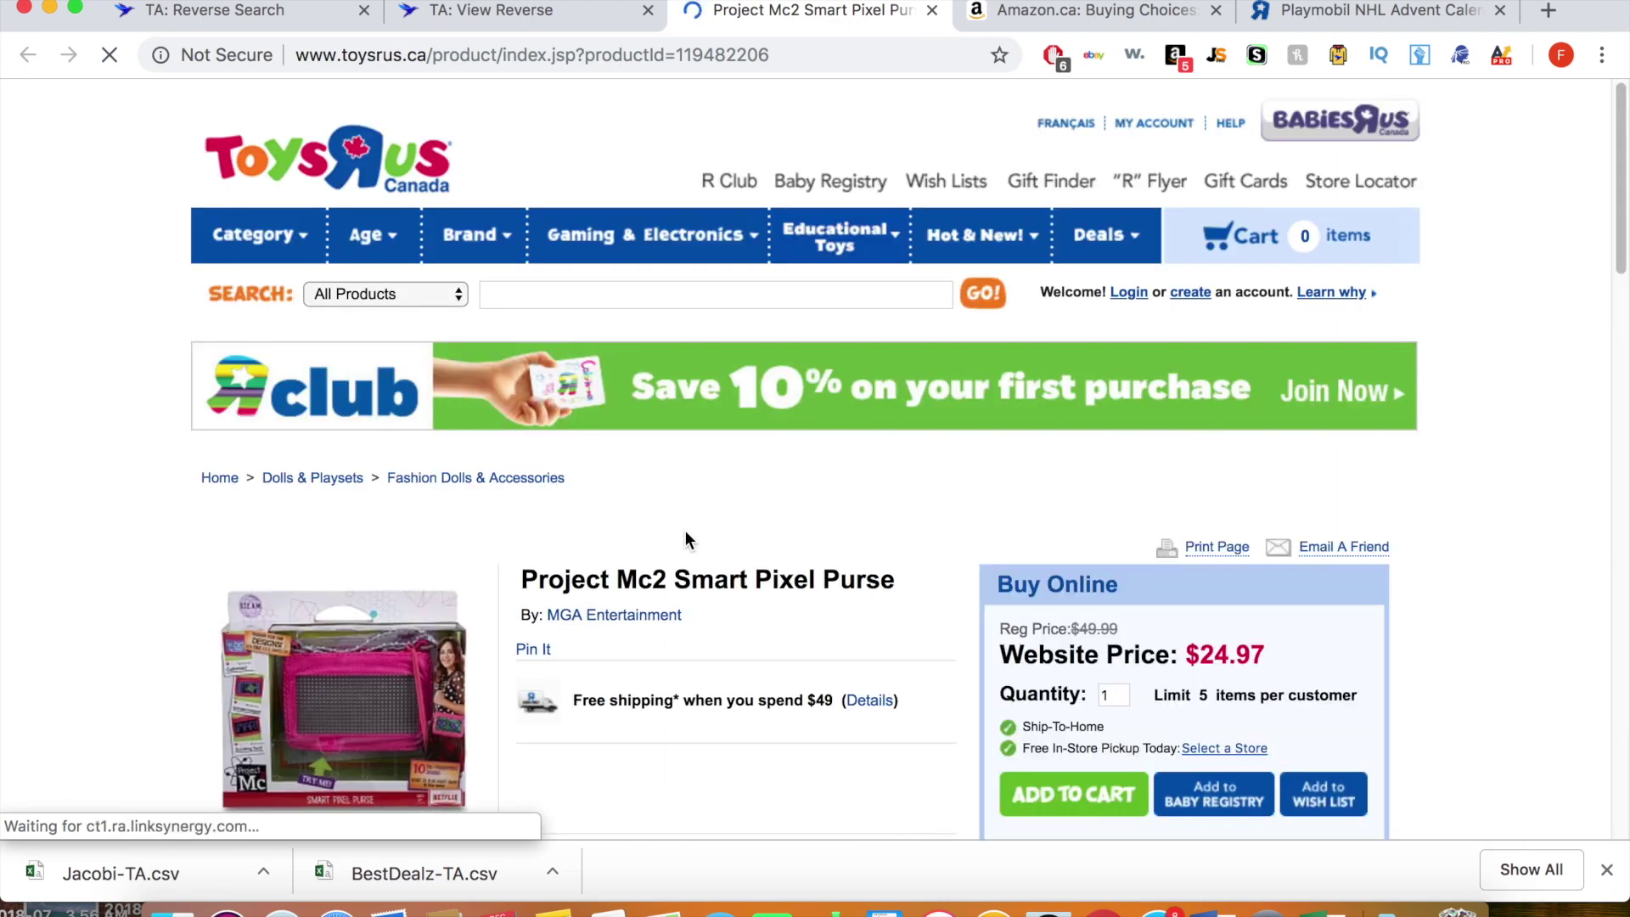
pyautogui.scroll(-3, 973, 611)
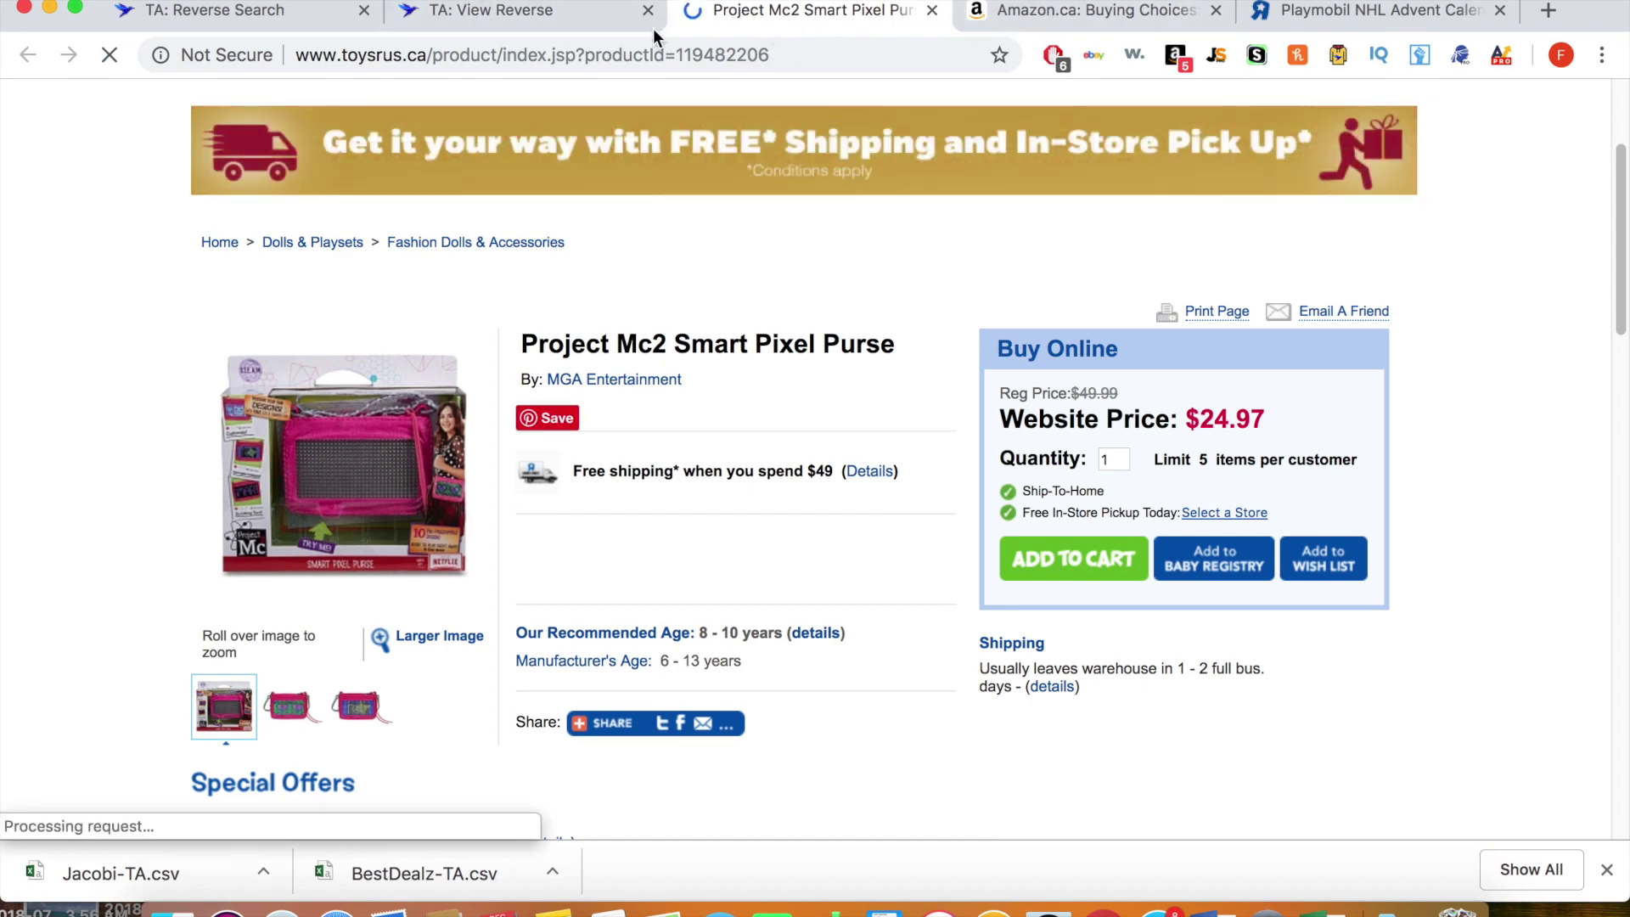
# Step: Return to the View Reverse results, open the new Amazon.ca offers for the Project Mc2 Pixel Purse and check the sellers' prices
pyautogui.click(582, 13)
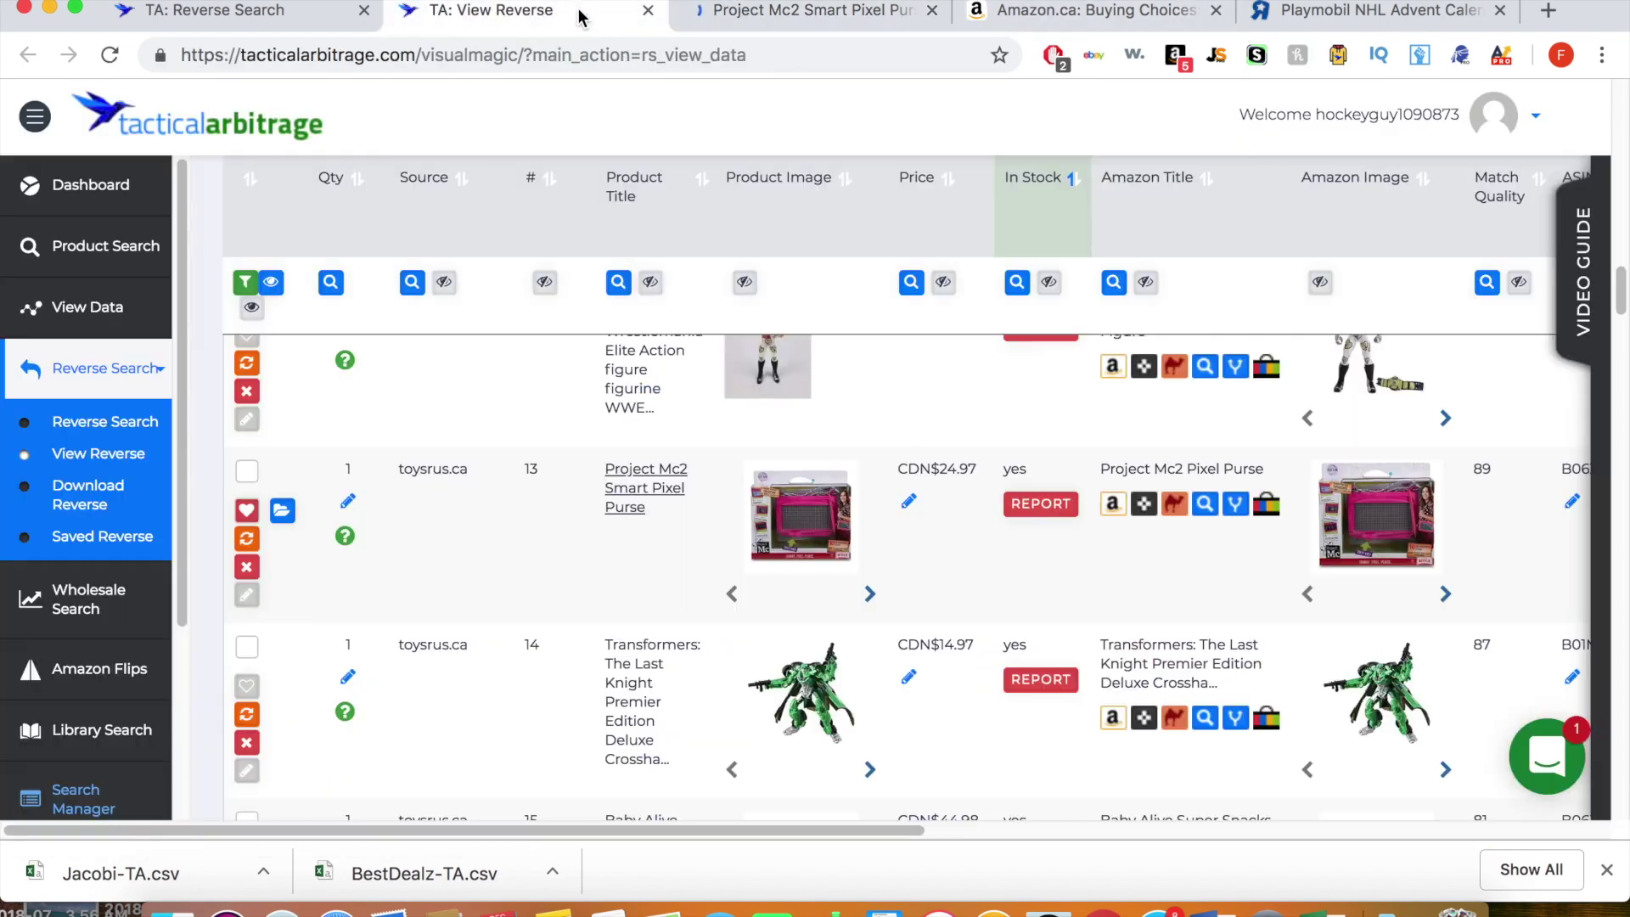
pyautogui.click(1168, 480)
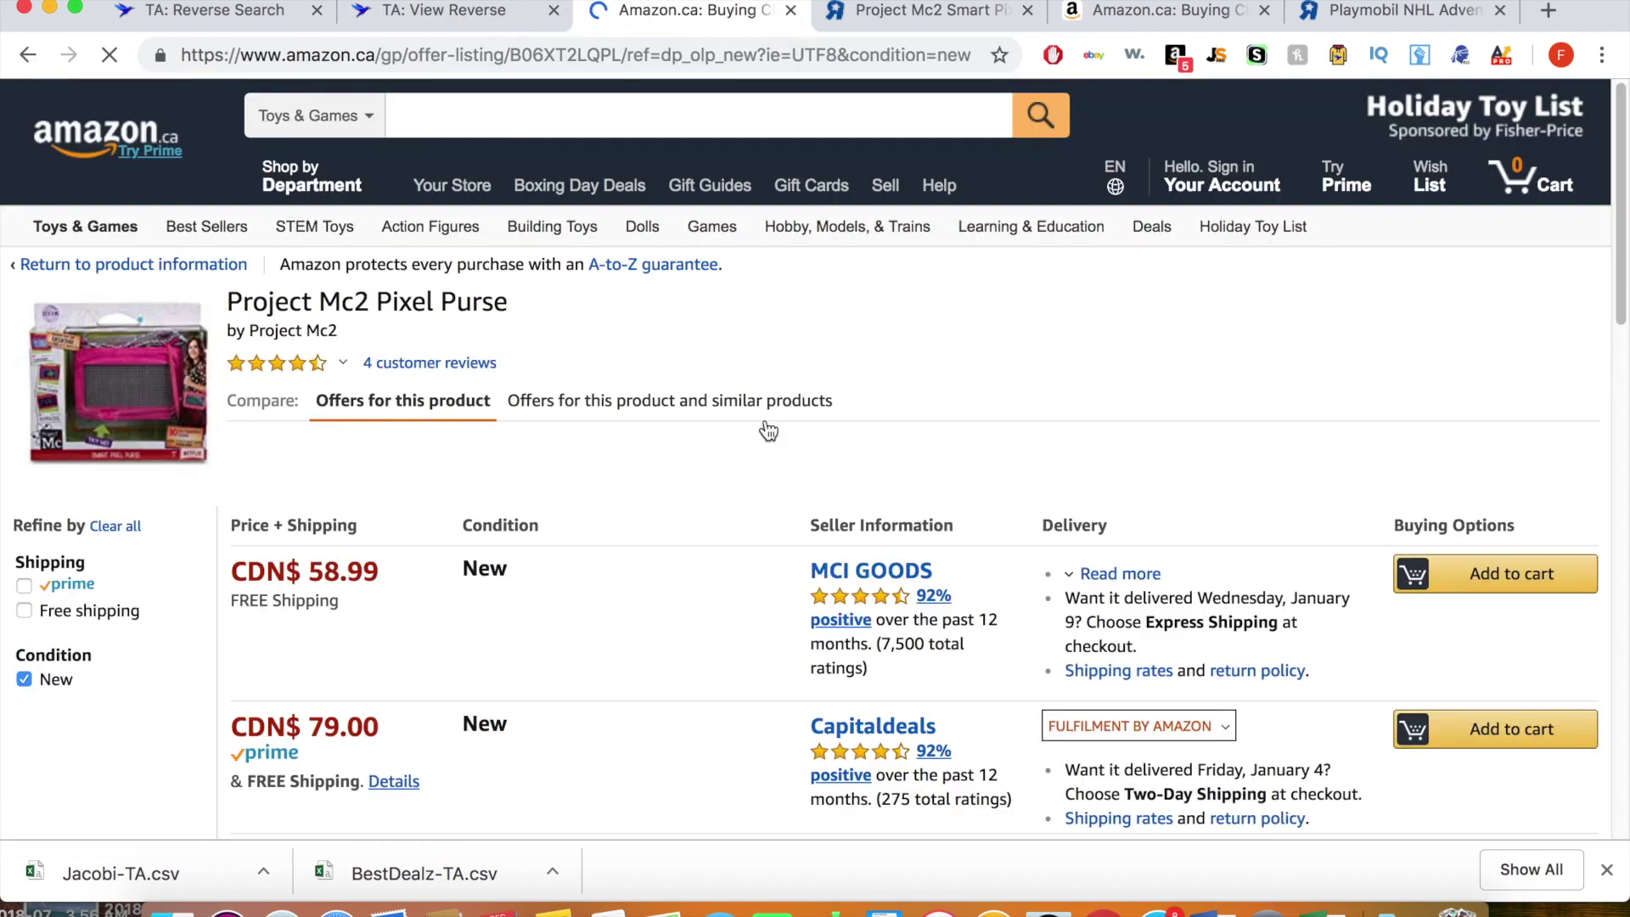
pyautogui.scroll(-3, 764, 430)
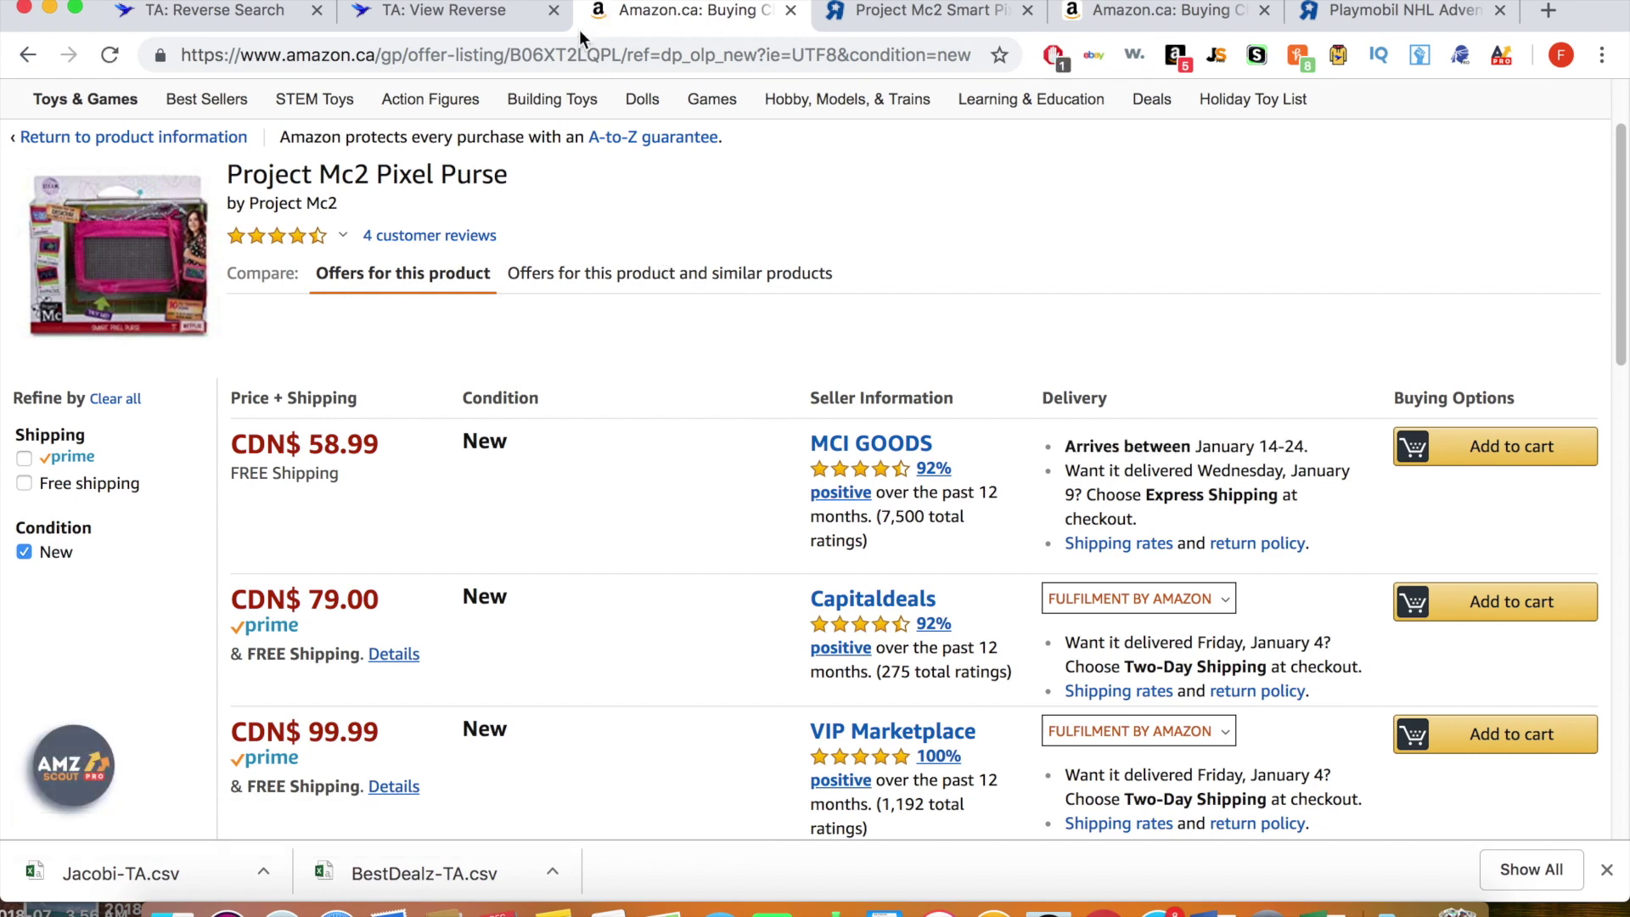
# Step: Review the Pixel Purse's average prices and gross profit in the View Reverse results, and reopen its toysrus.ca page for comparison
pyautogui.click(490, 25)
pyautogui.scroll(-2, 1213, 509)
pyautogui.scroll(1, 1241, 508)
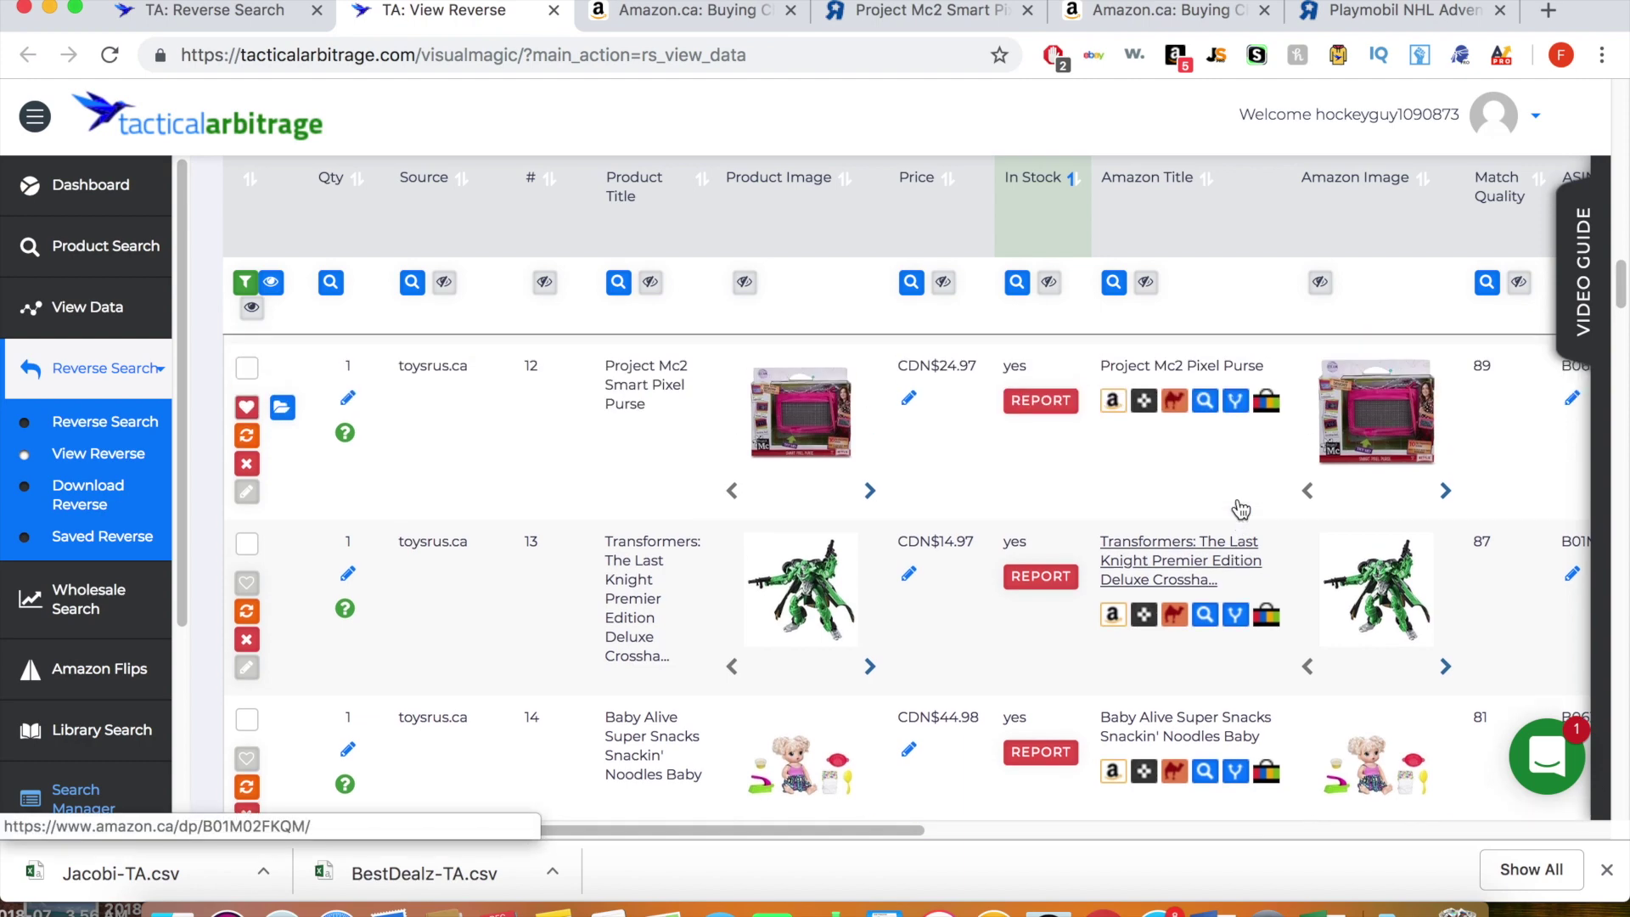
pyautogui.scroll(2, 1237, 501)
pyautogui.scroll(-1, 1238, 501)
pyautogui.hscroll(7, 1238, 500)
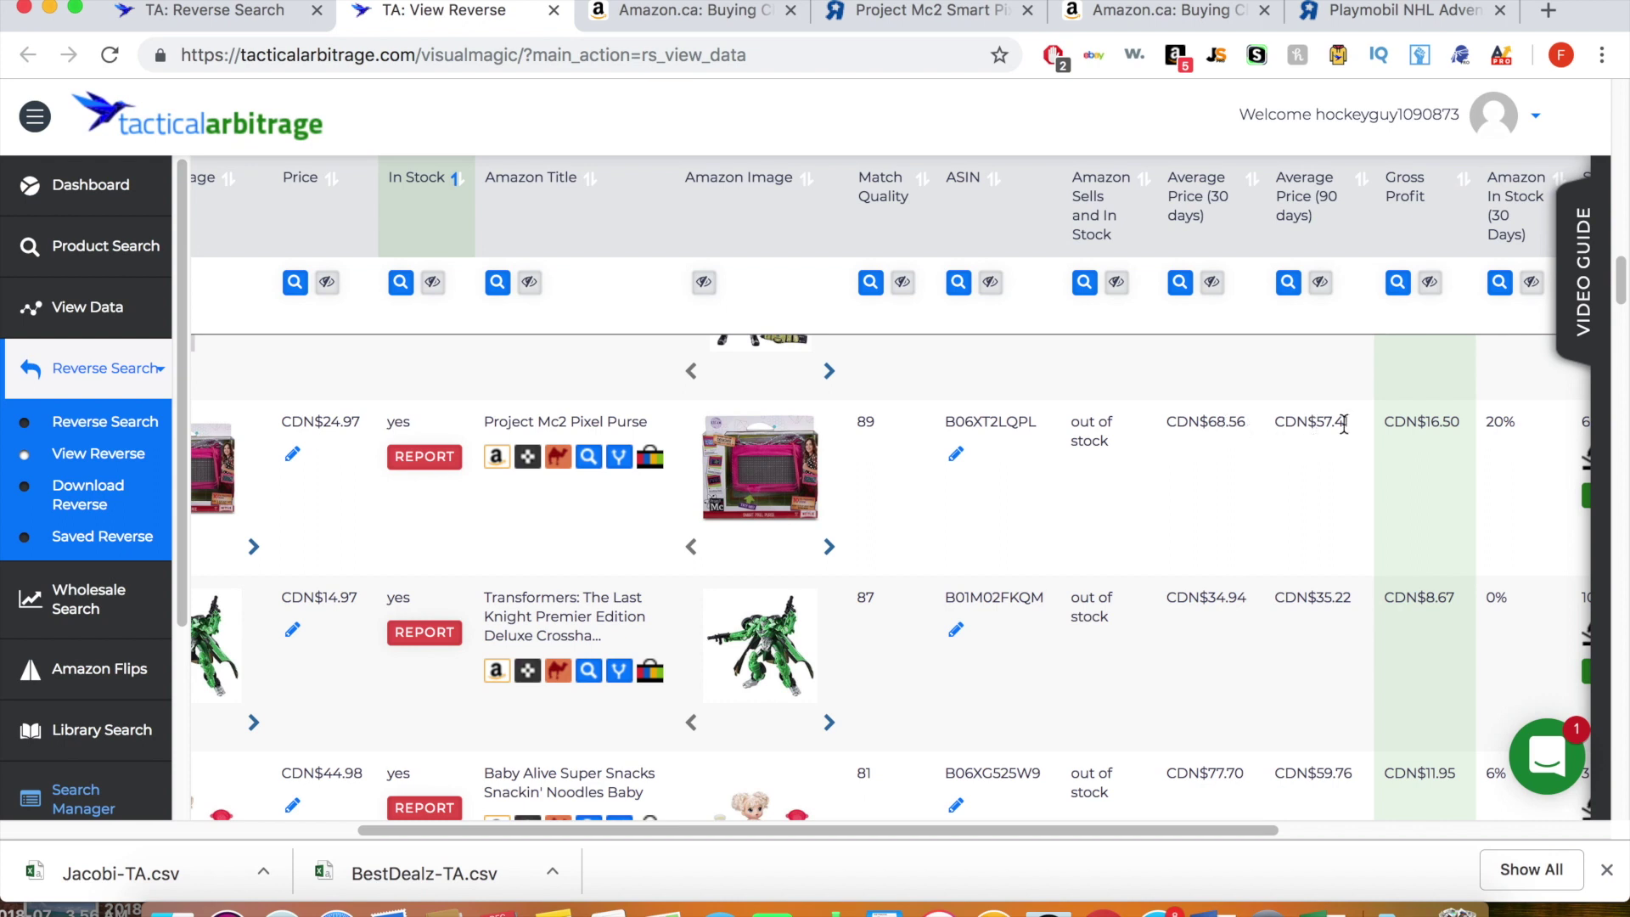
pyautogui.hscroll(5, 1344, 425)
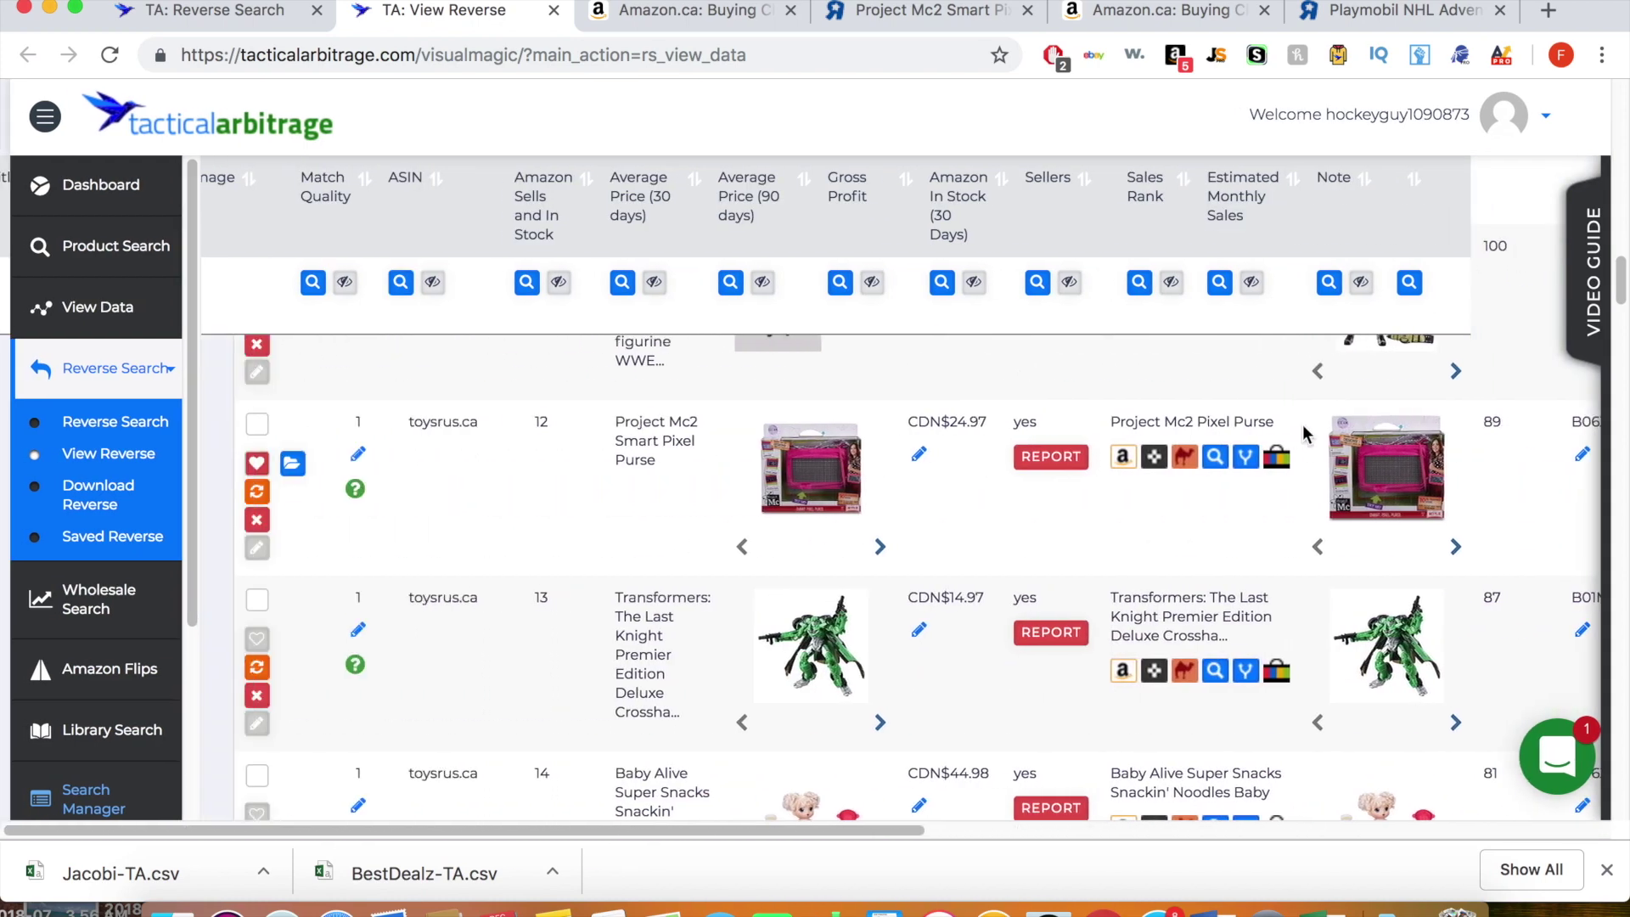
pyautogui.click(908, 23)
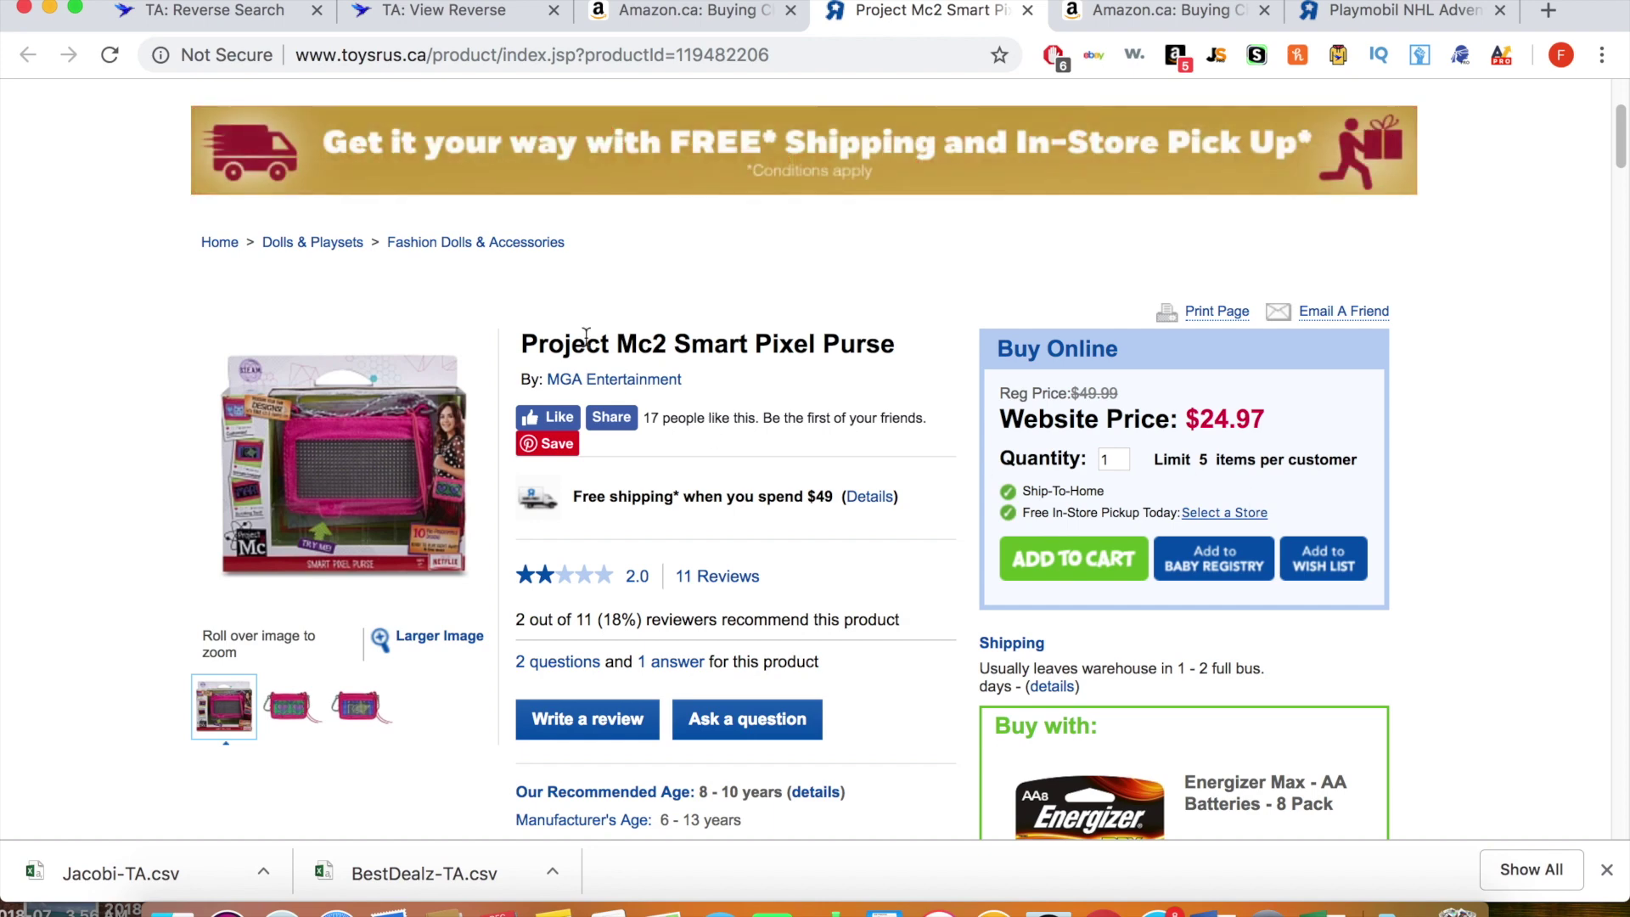
# Step: Go back to the View Reverse results and look through the remaining matches further down the list
pyautogui.click(427, 13)
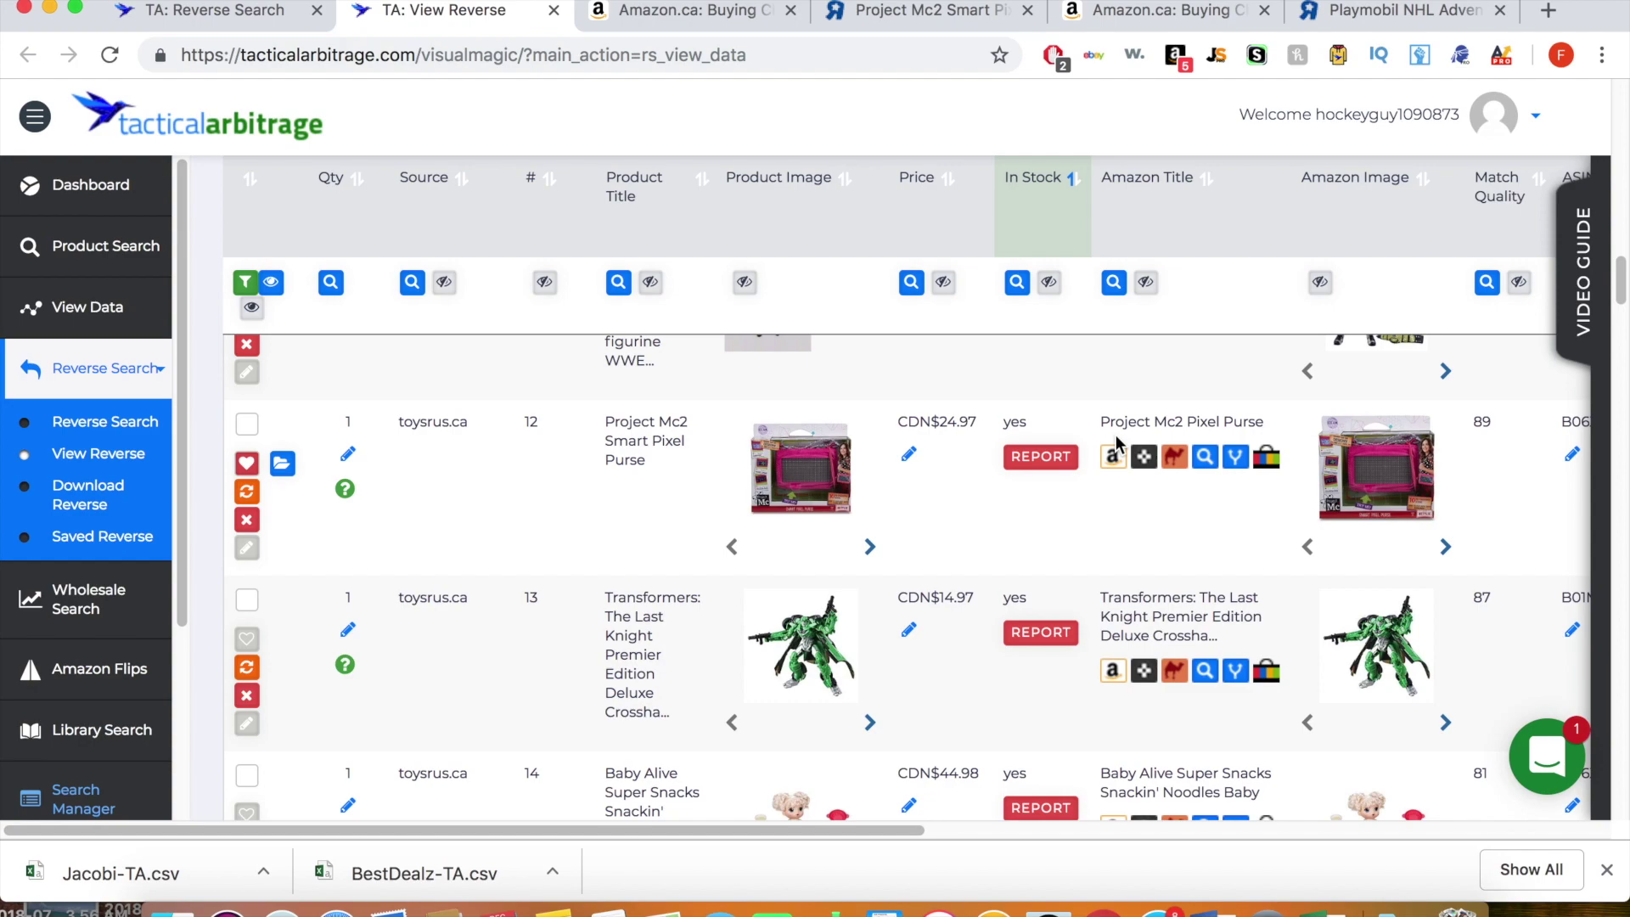
pyautogui.scroll(-20, 830, 471)
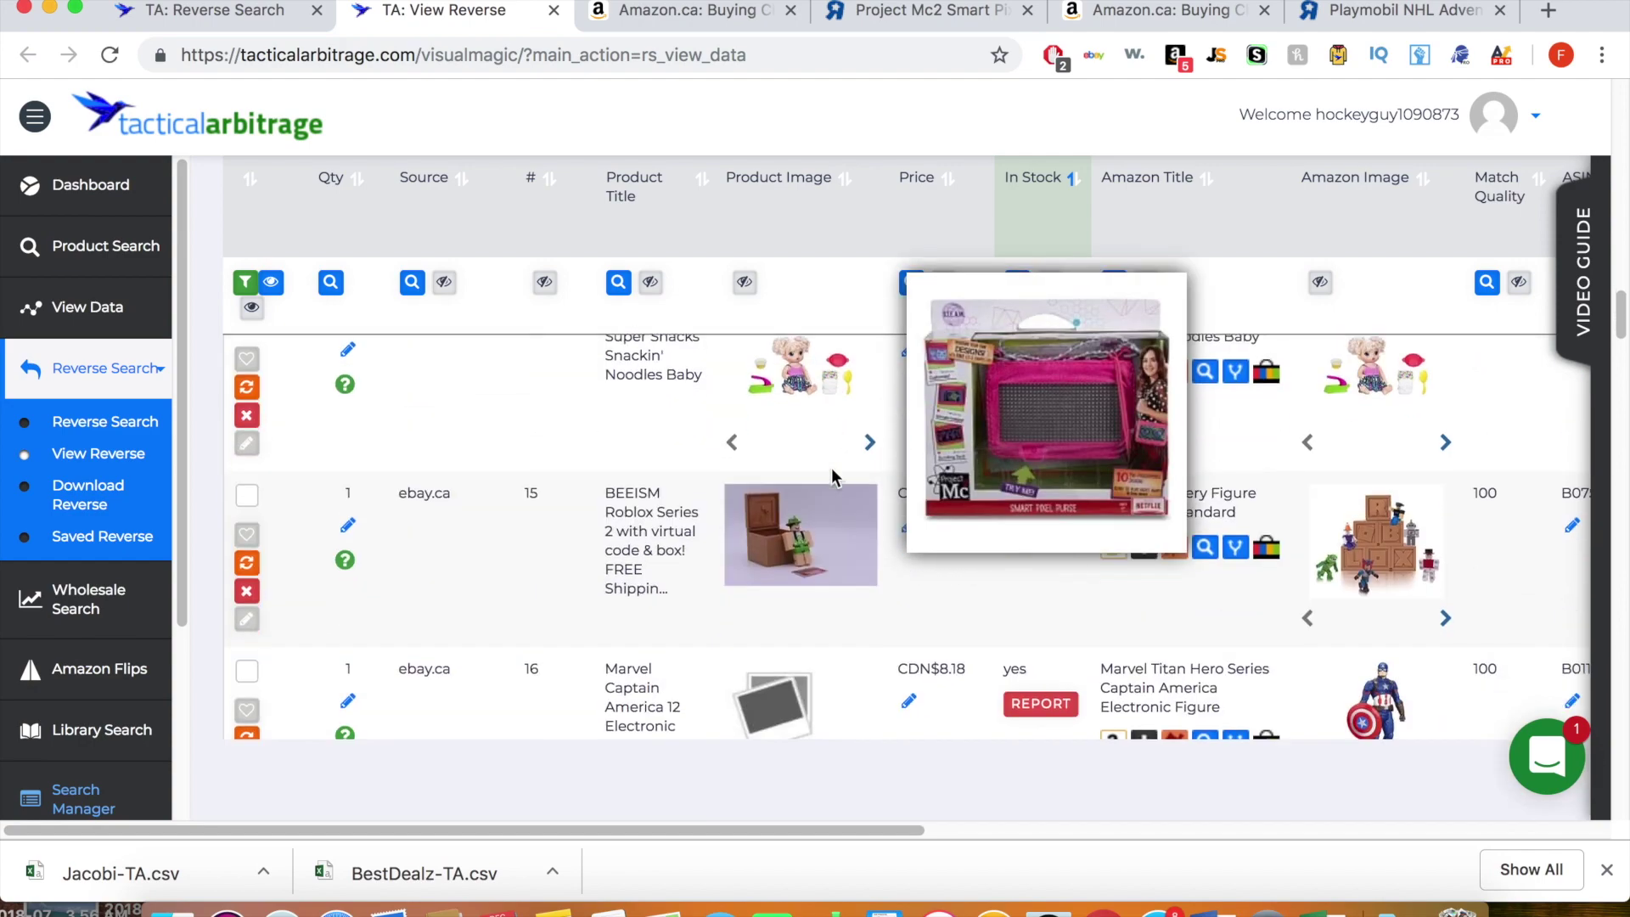
pyautogui.scroll(-5, 828, 469)
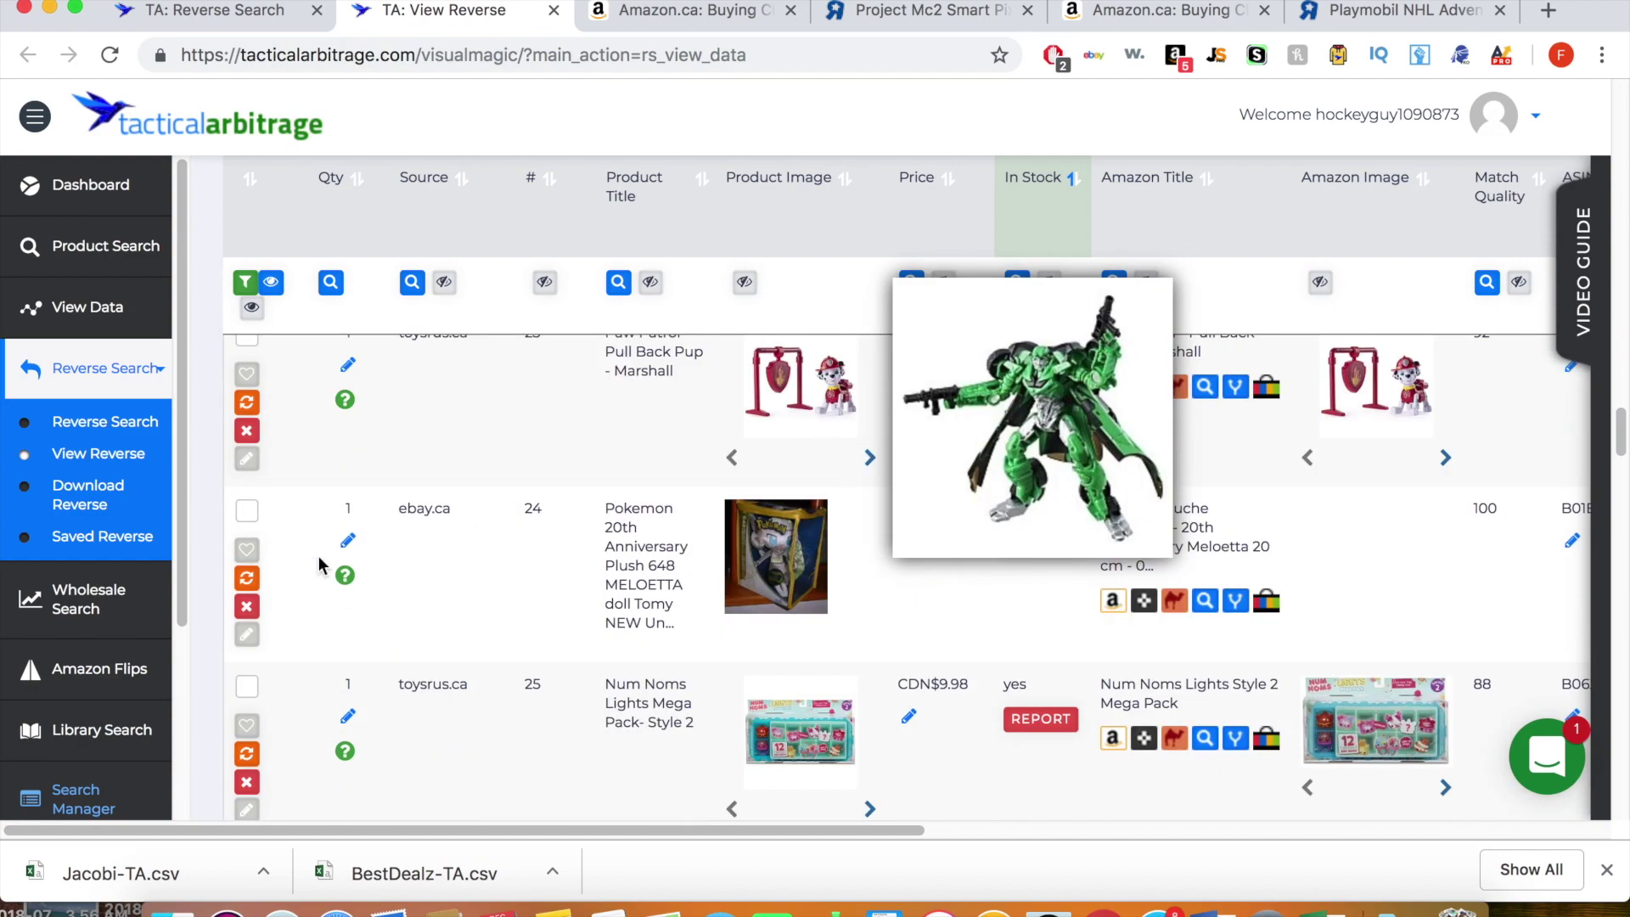
# Step: Examine the rest of the View Reverse matches to the end of the list and return to the first entries
pyautogui.scroll(-10, 362, 624)
pyautogui.scroll(-12, 362, 624)
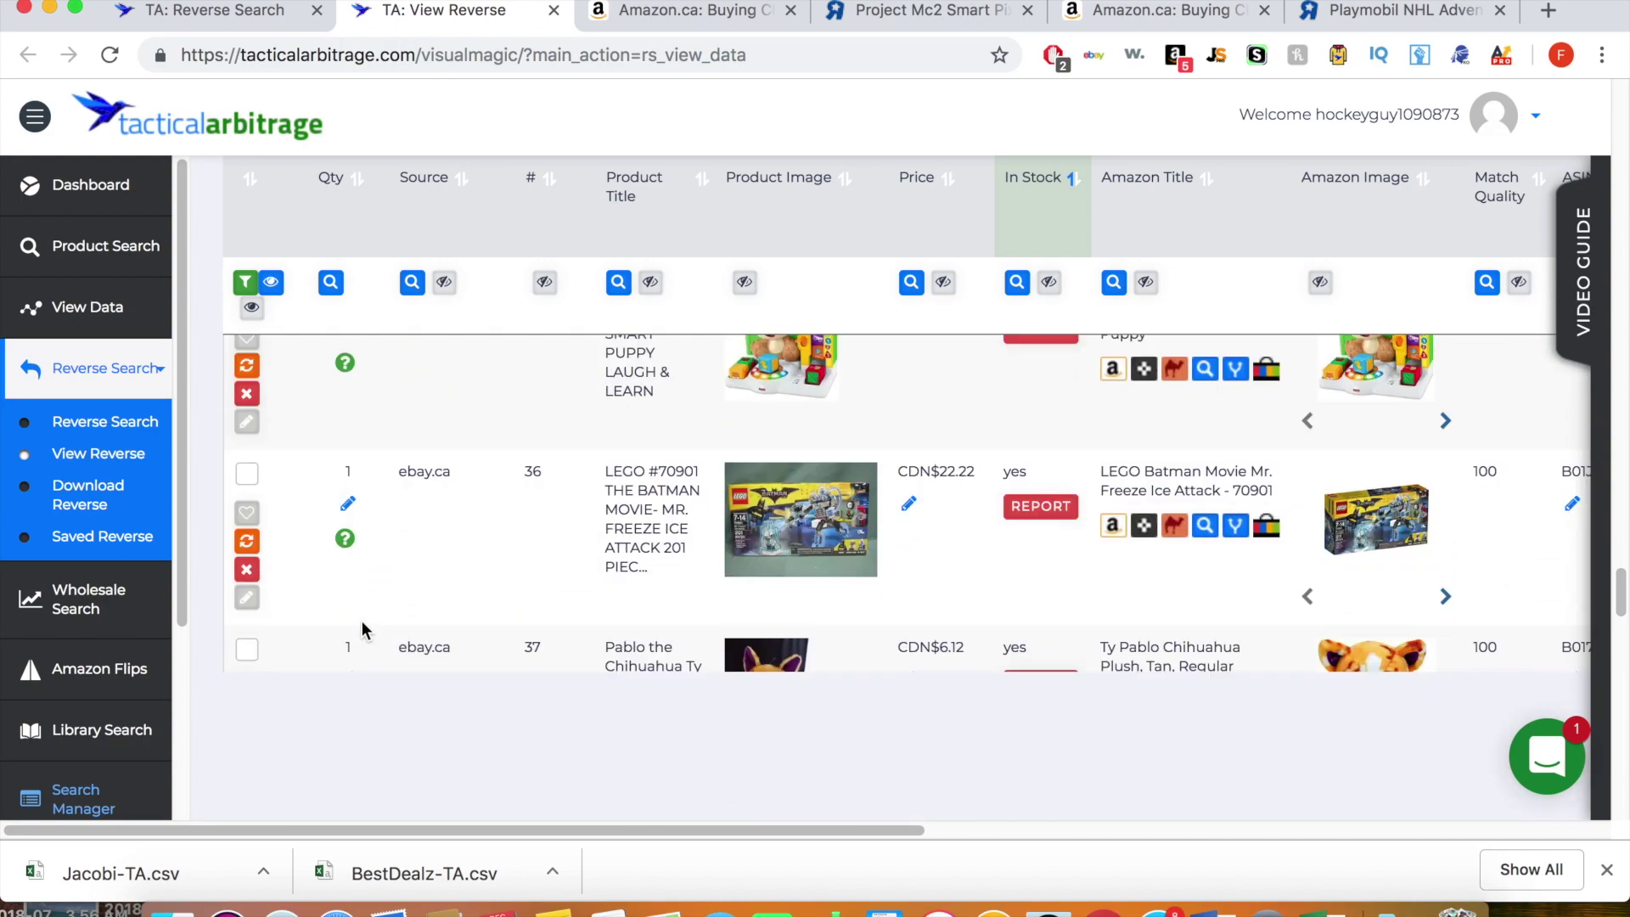
pyautogui.scroll(-10, 363, 629)
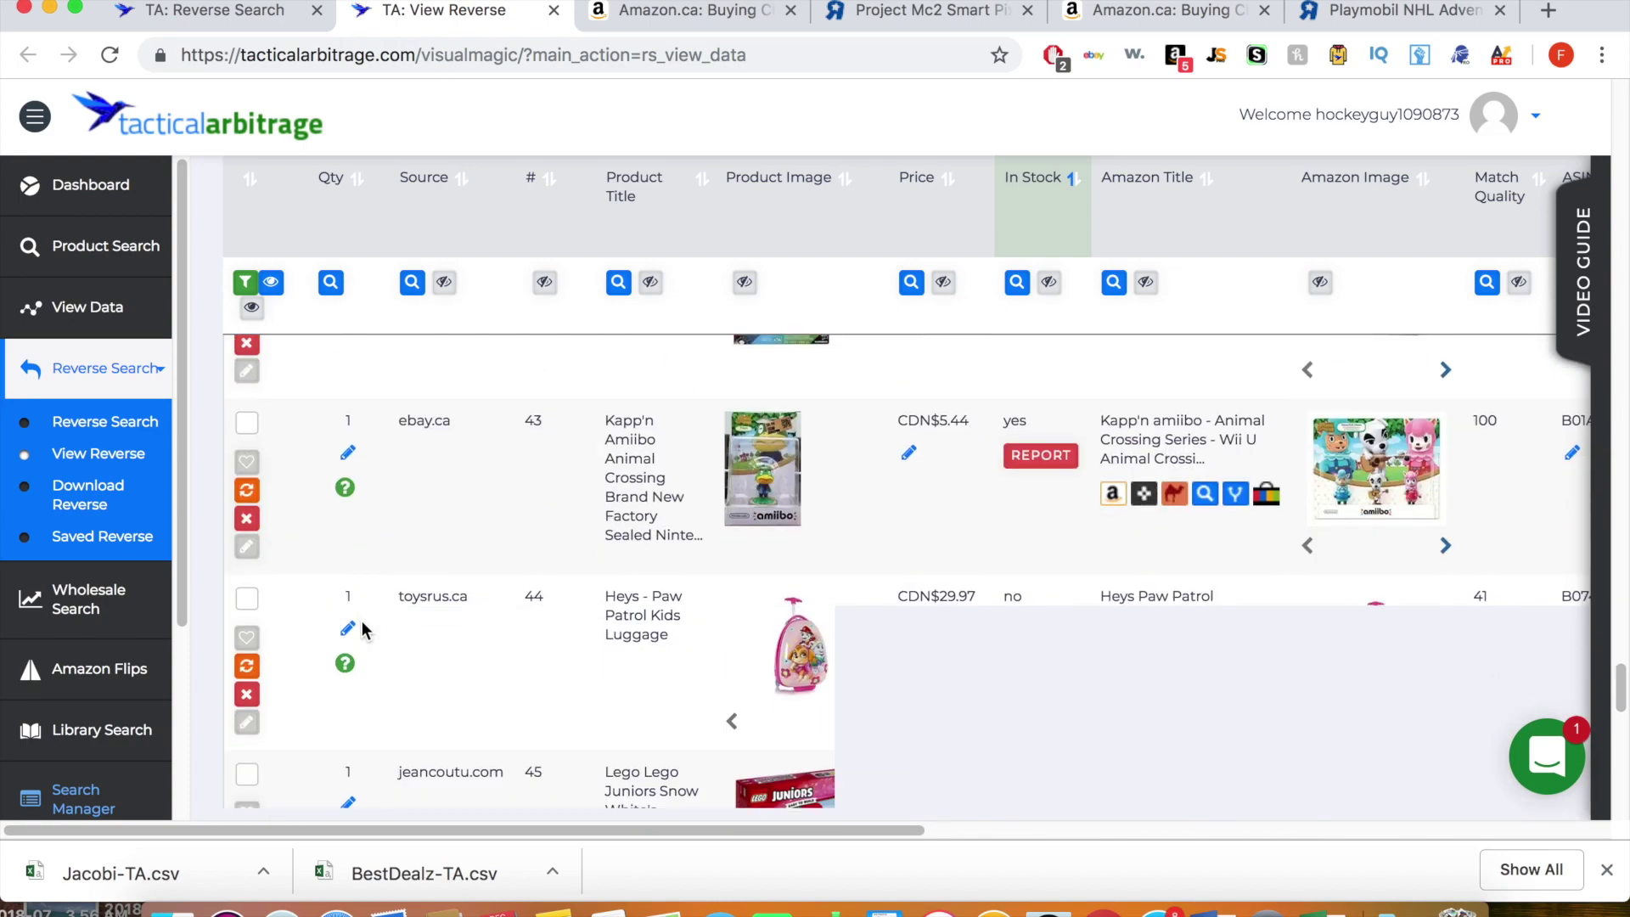
pyautogui.scroll(-10, 362, 628)
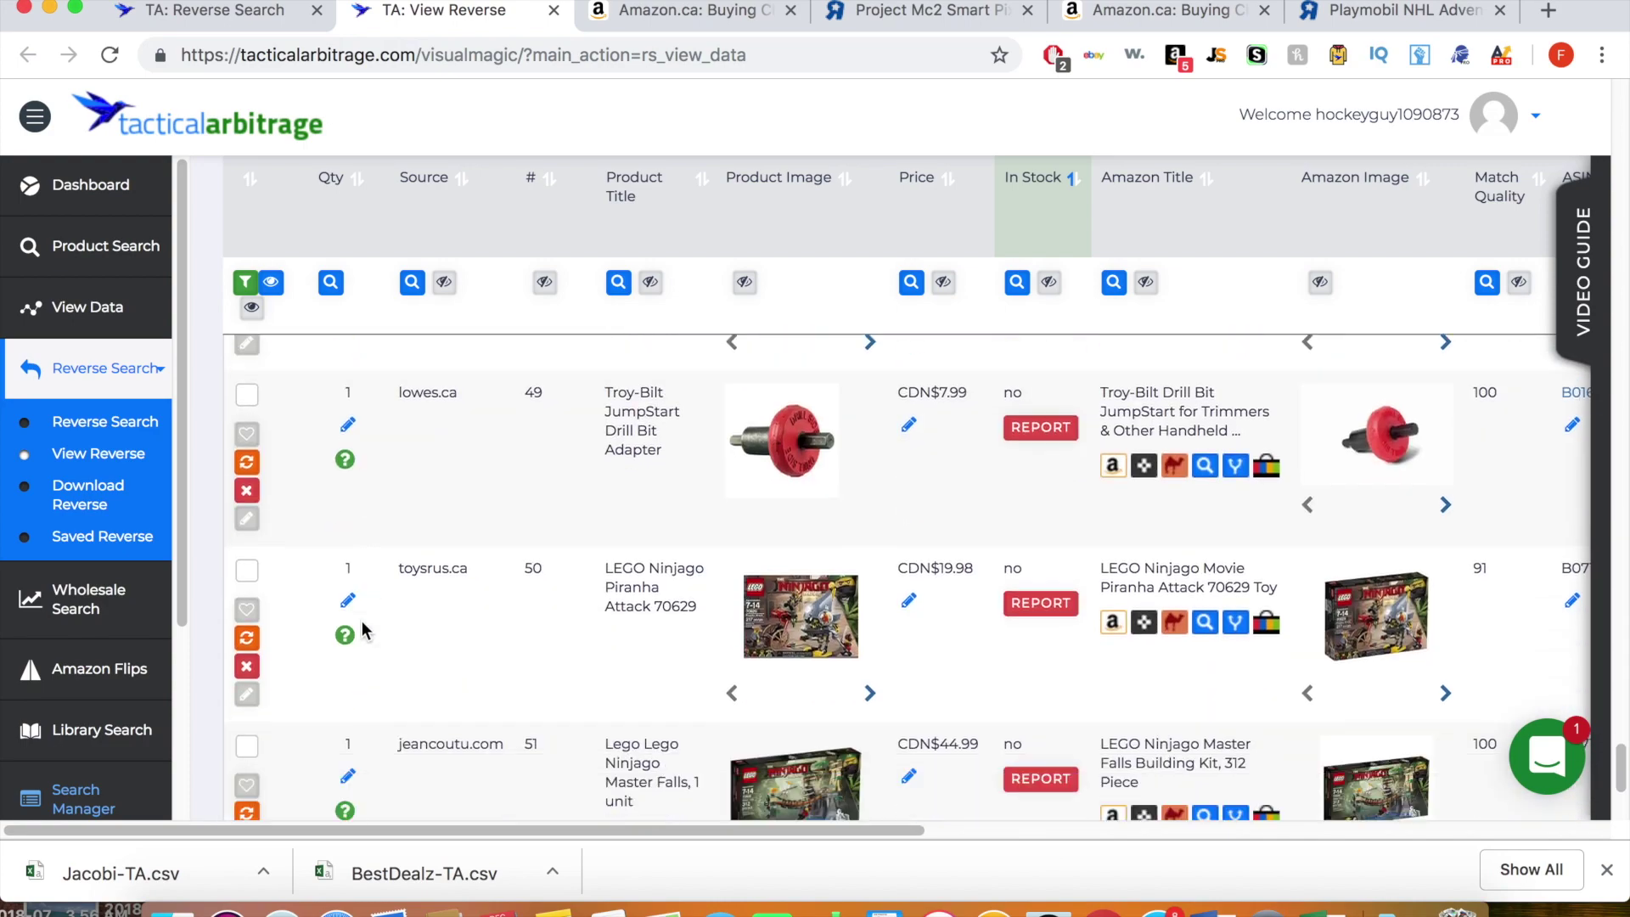
pyautogui.scroll(10, 361, 628)
pyautogui.scroll(20, 362, 624)
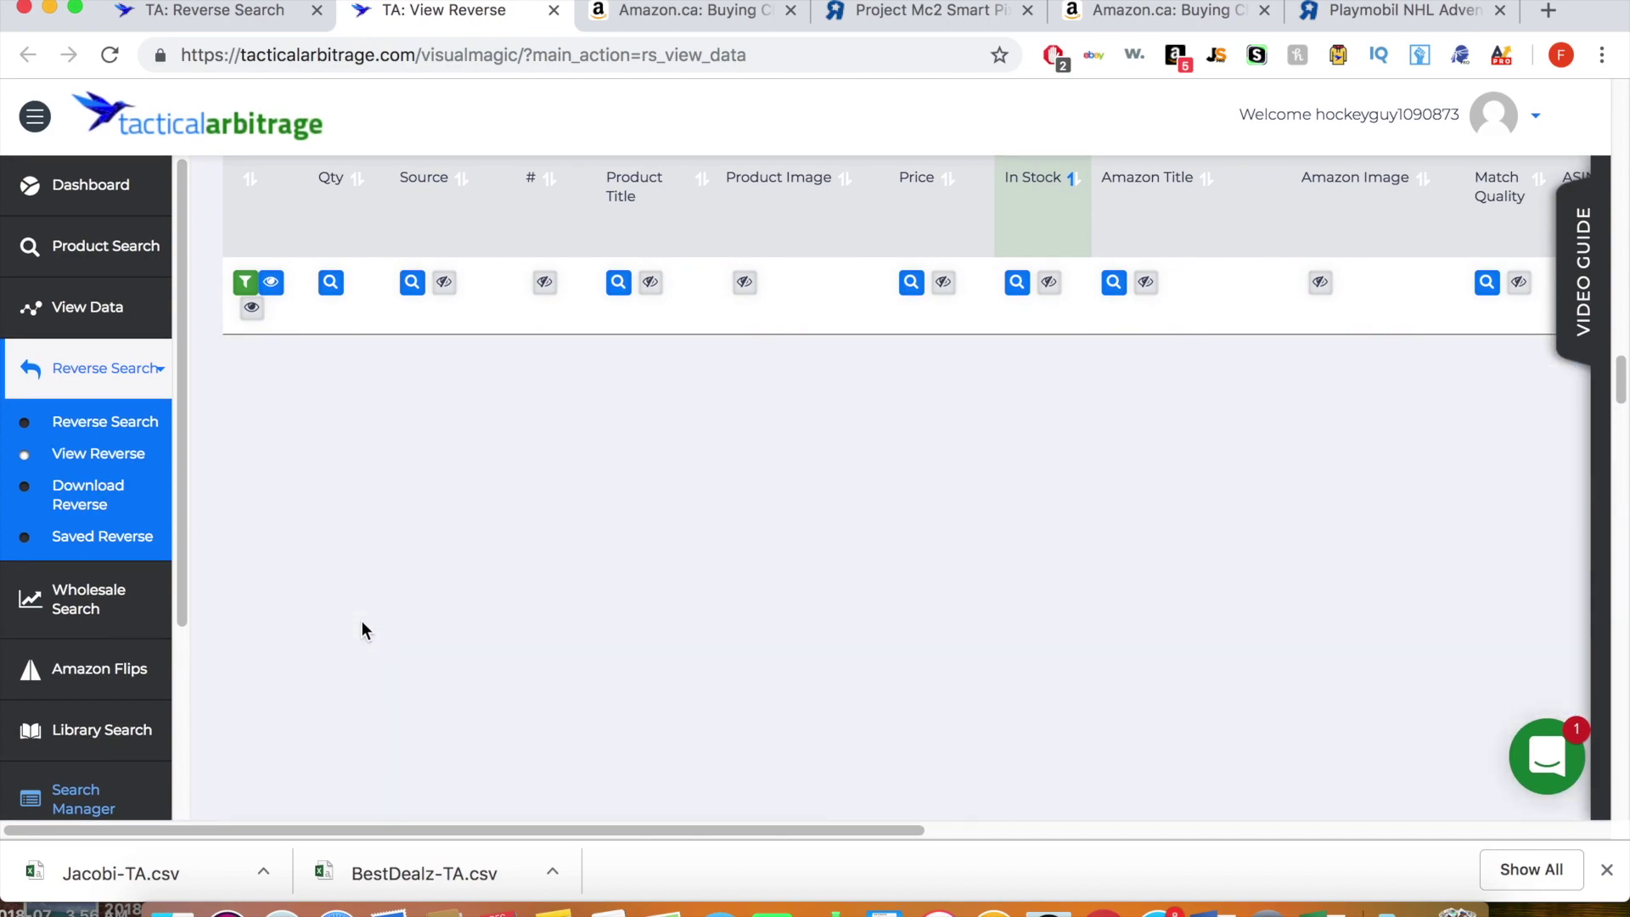
pyautogui.scroll(15, 361, 626)
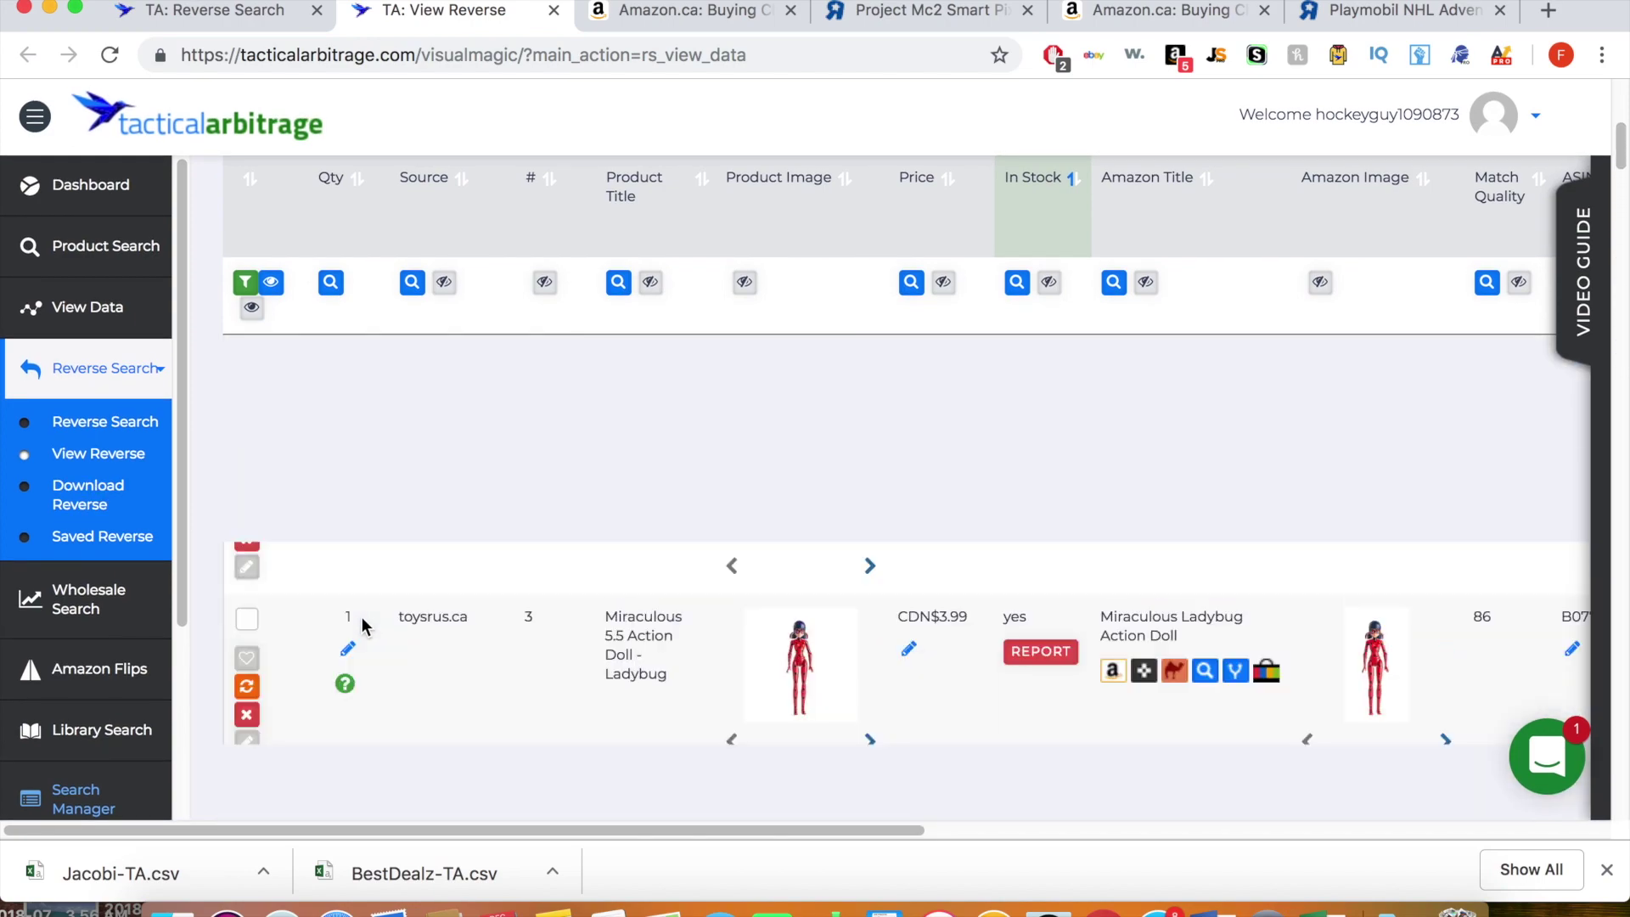
pyautogui.scroll(1, 393, 584)
pyautogui.scroll(-2, 456, 394)
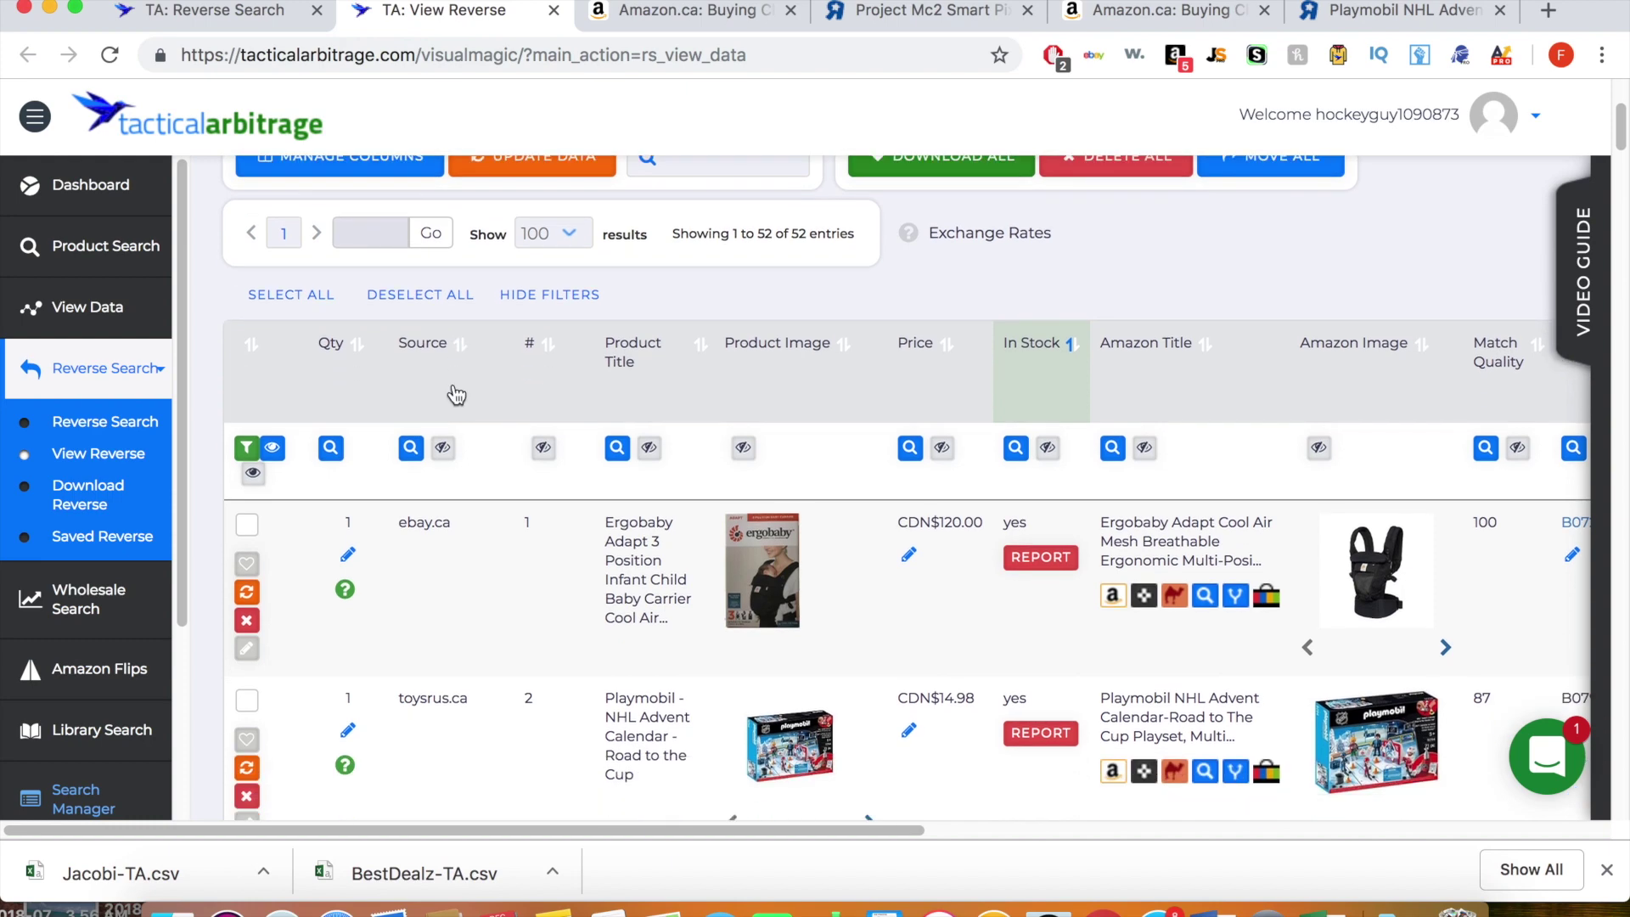